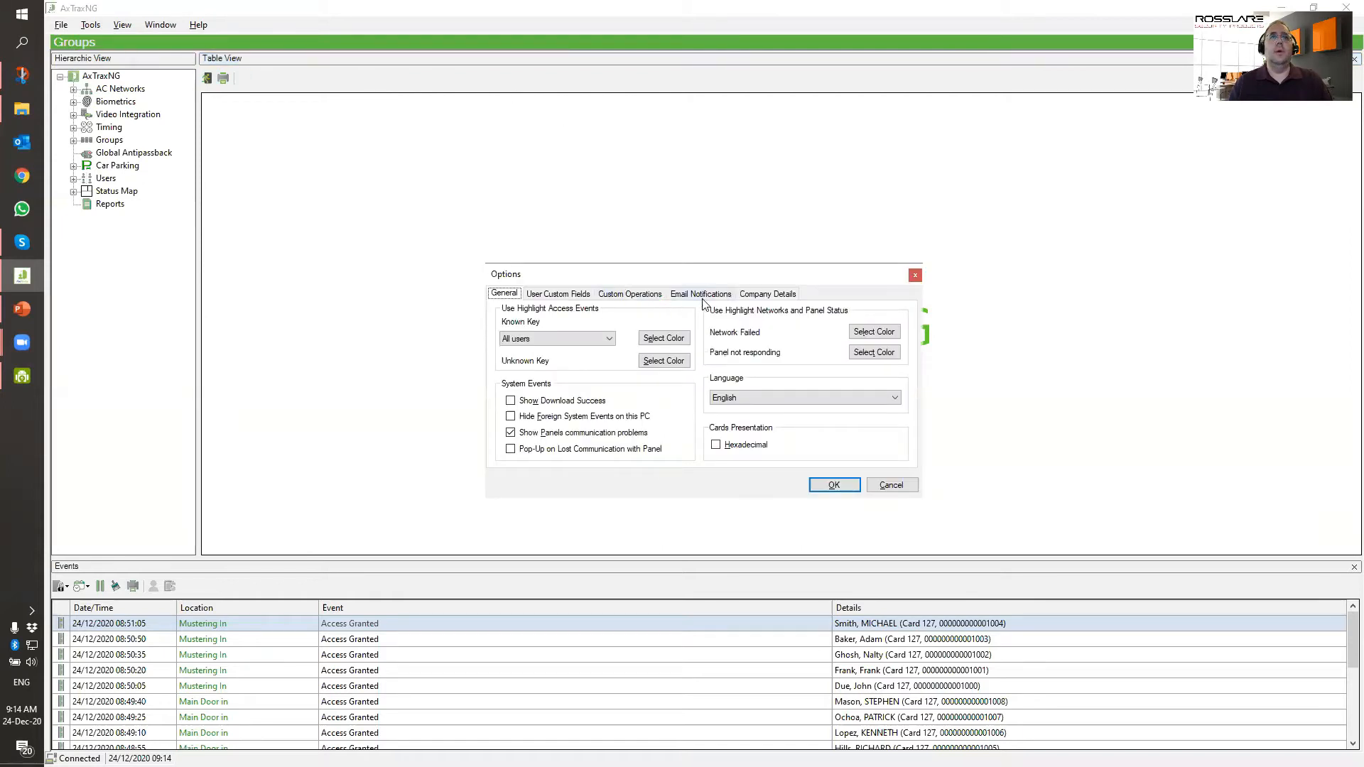
# - Set the company name to TEST in the company details of the options and save the change
pyautogui.click(753, 297)
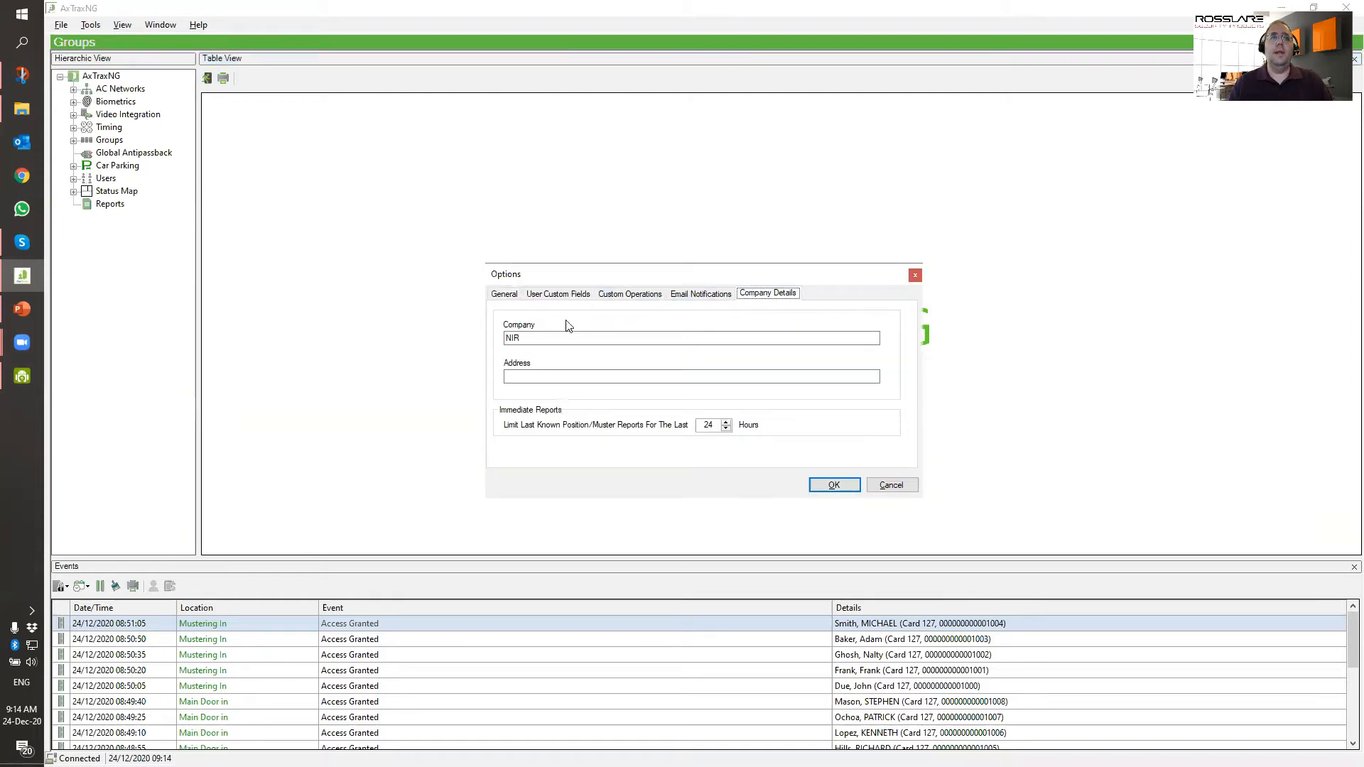
pyautogui.doubleClick(530, 338)
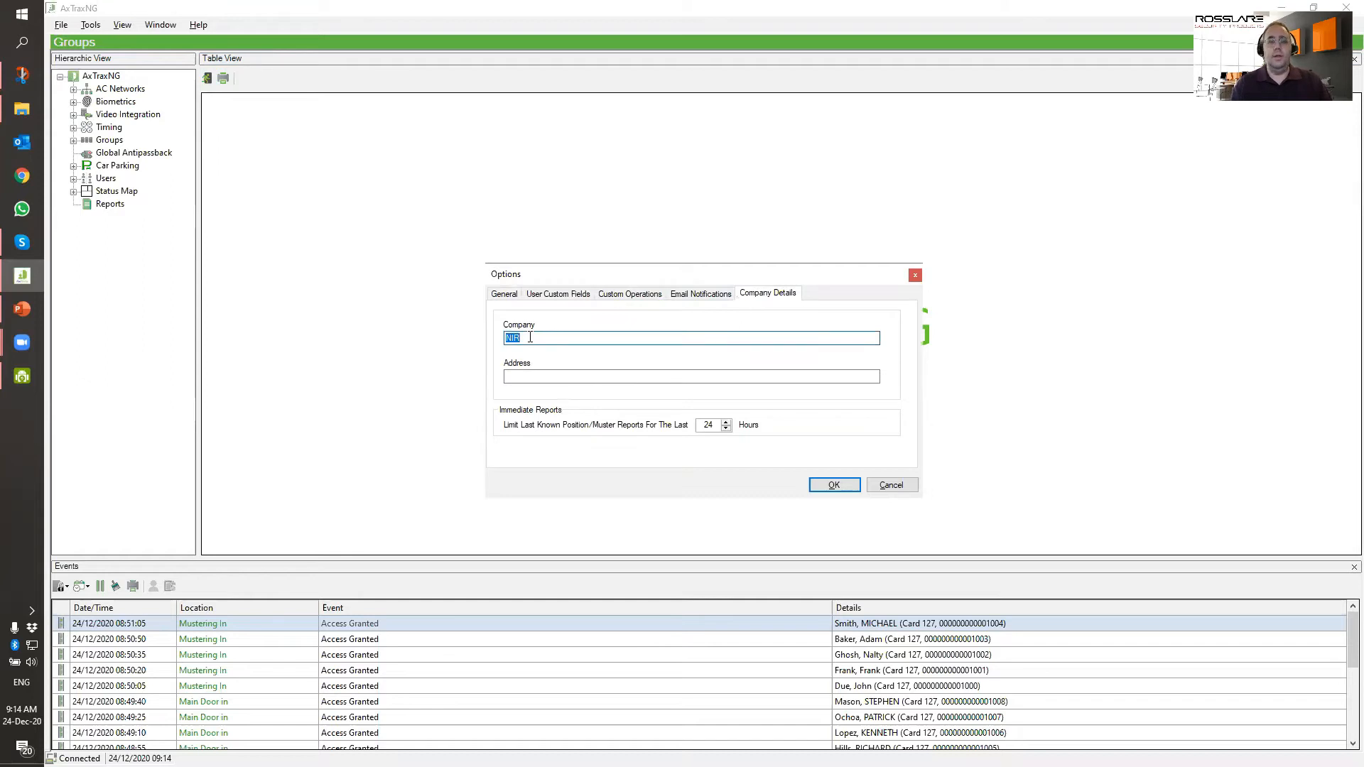
pyautogui.write('TEST')
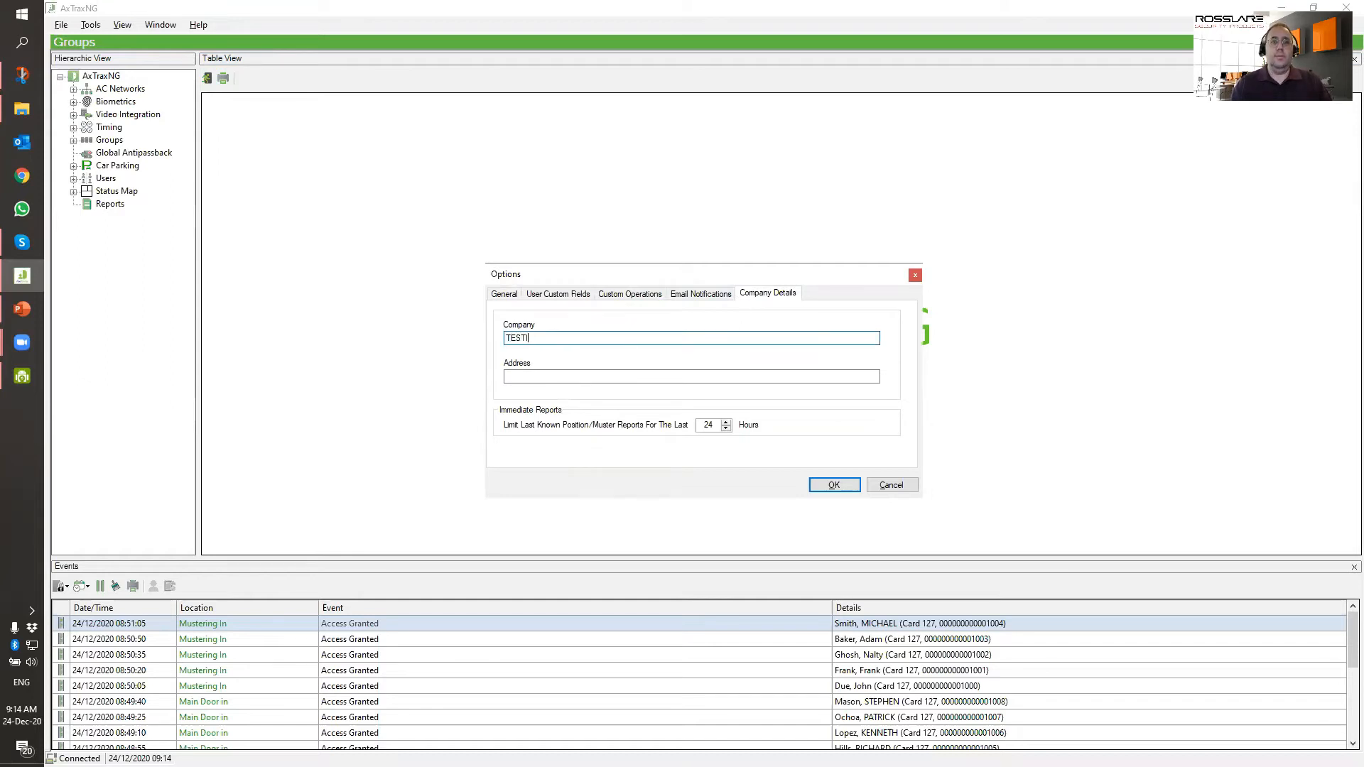
pyautogui.press('Return')
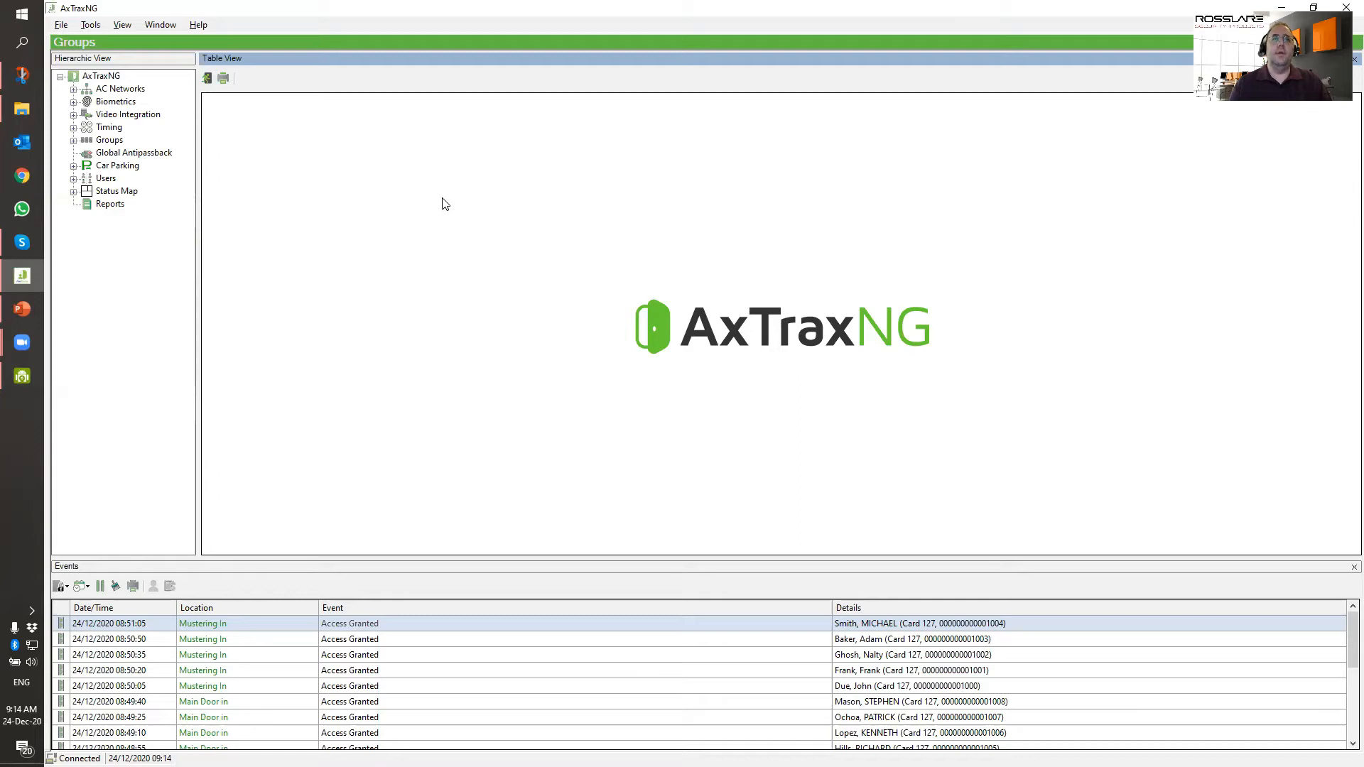
# - Examine the general settings of the Mustering In reader on Network 1's AC-825IP panel, including its muster option
pyautogui.click(73, 90)
pyautogui.click(86, 102)
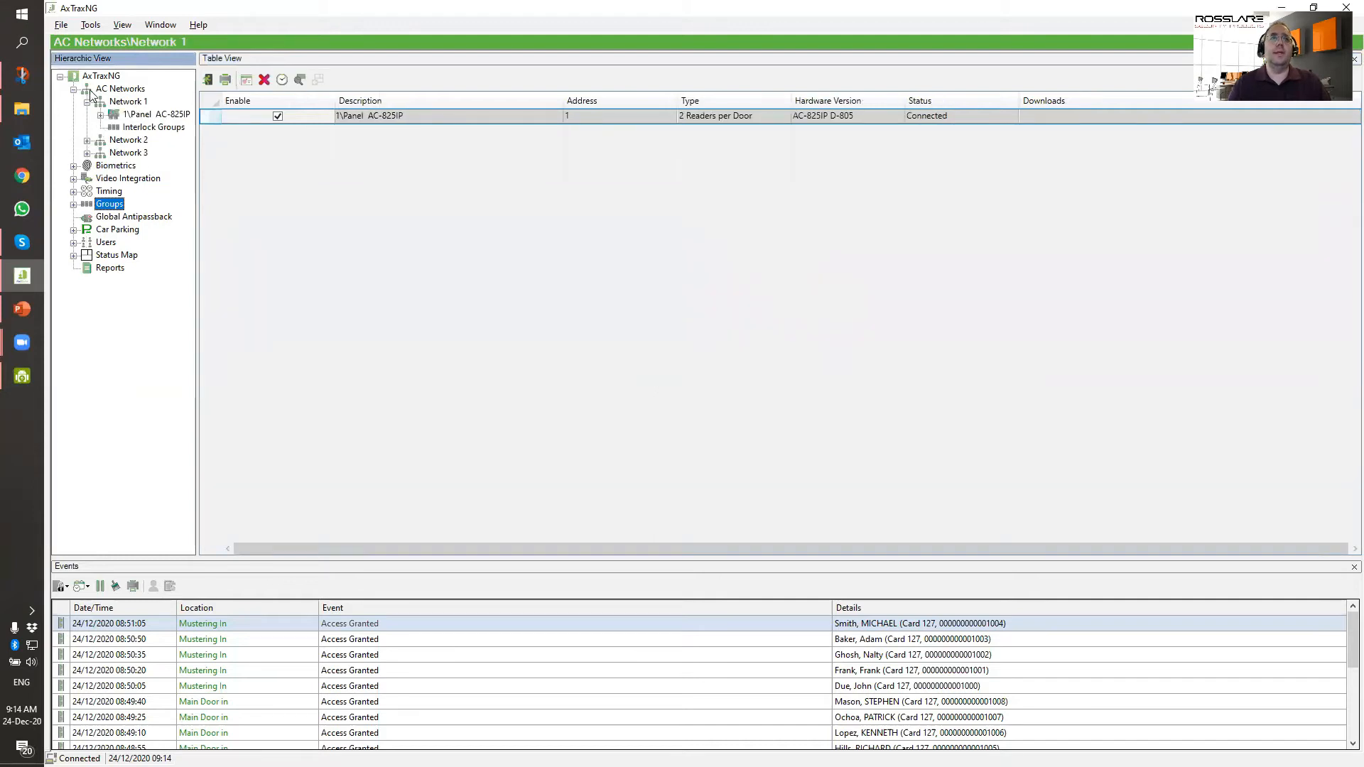
pyautogui.click(100, 115)
pyautogui.click(150, 140)
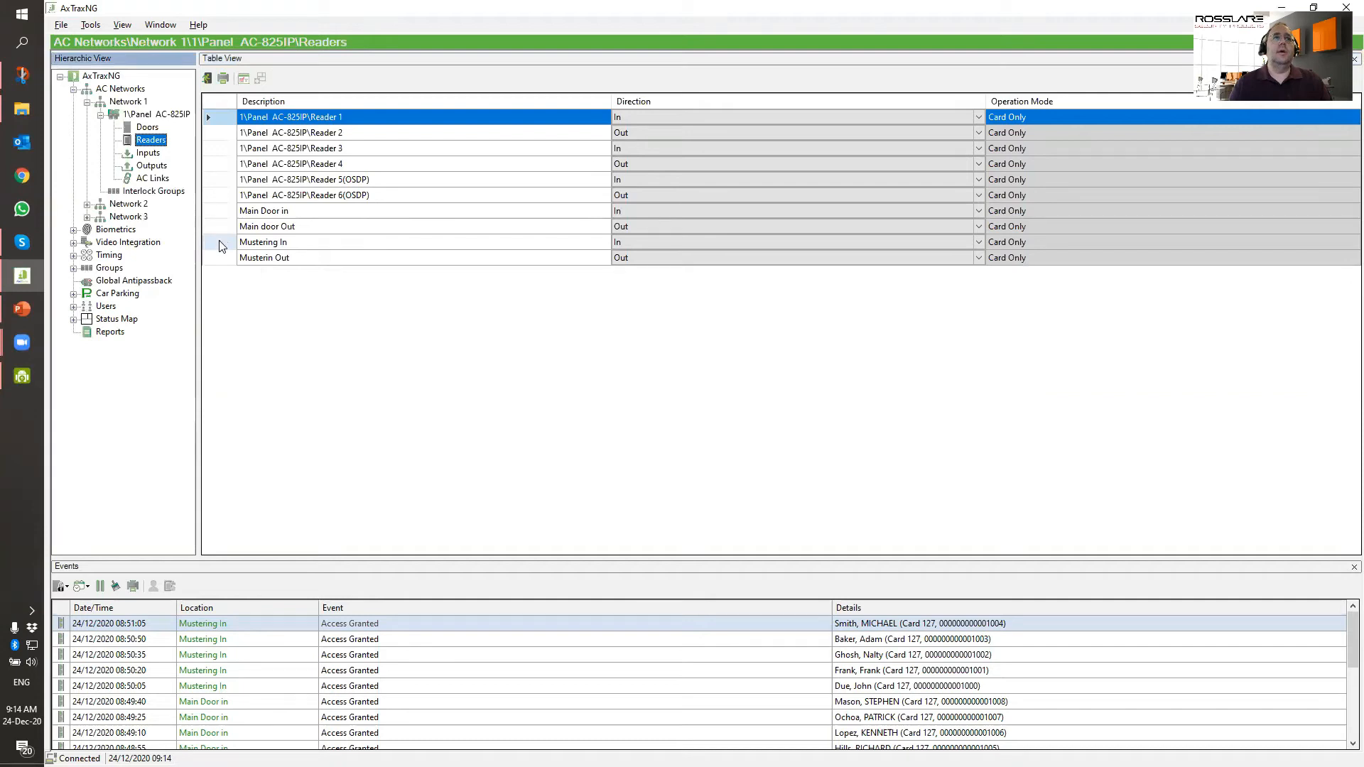
pyautogui.click(220, 243)
pyautogui.click(243, 79)
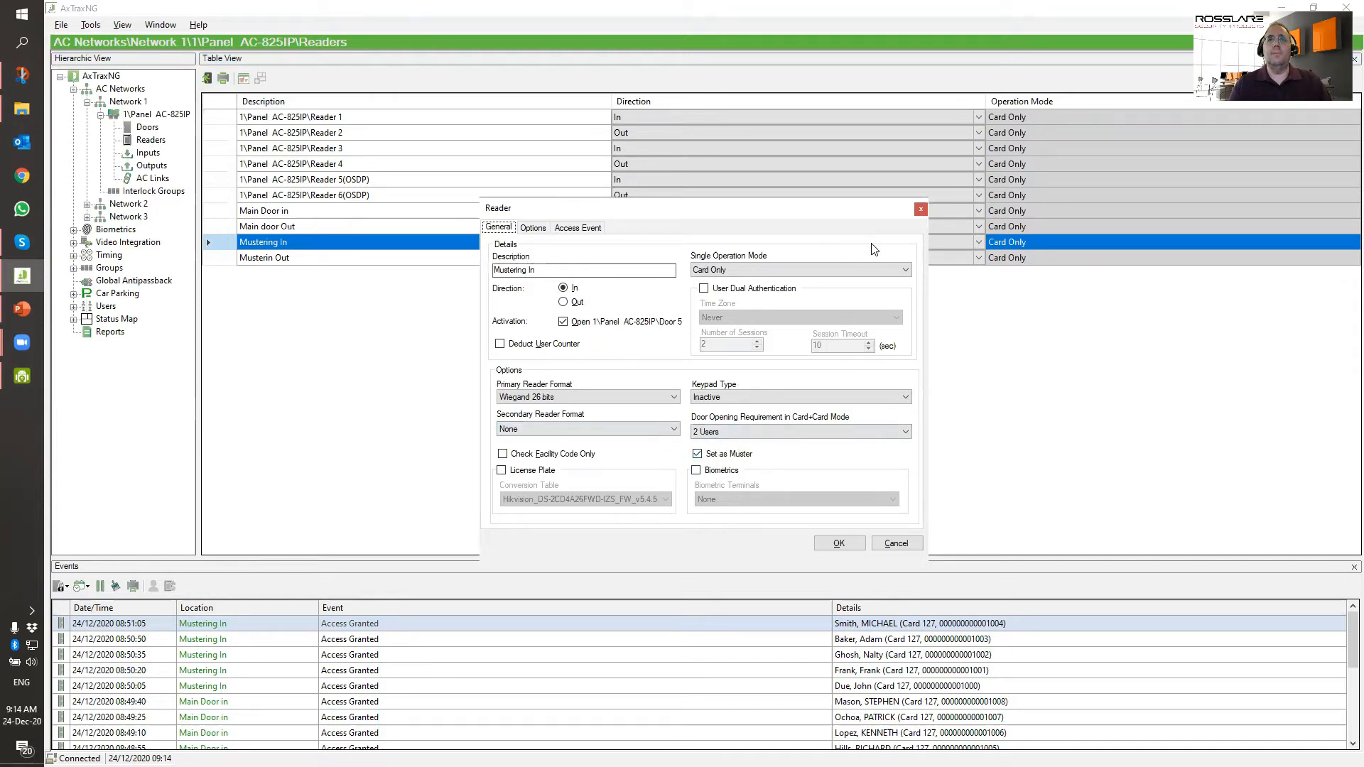
pyautogui.click(920, 209)
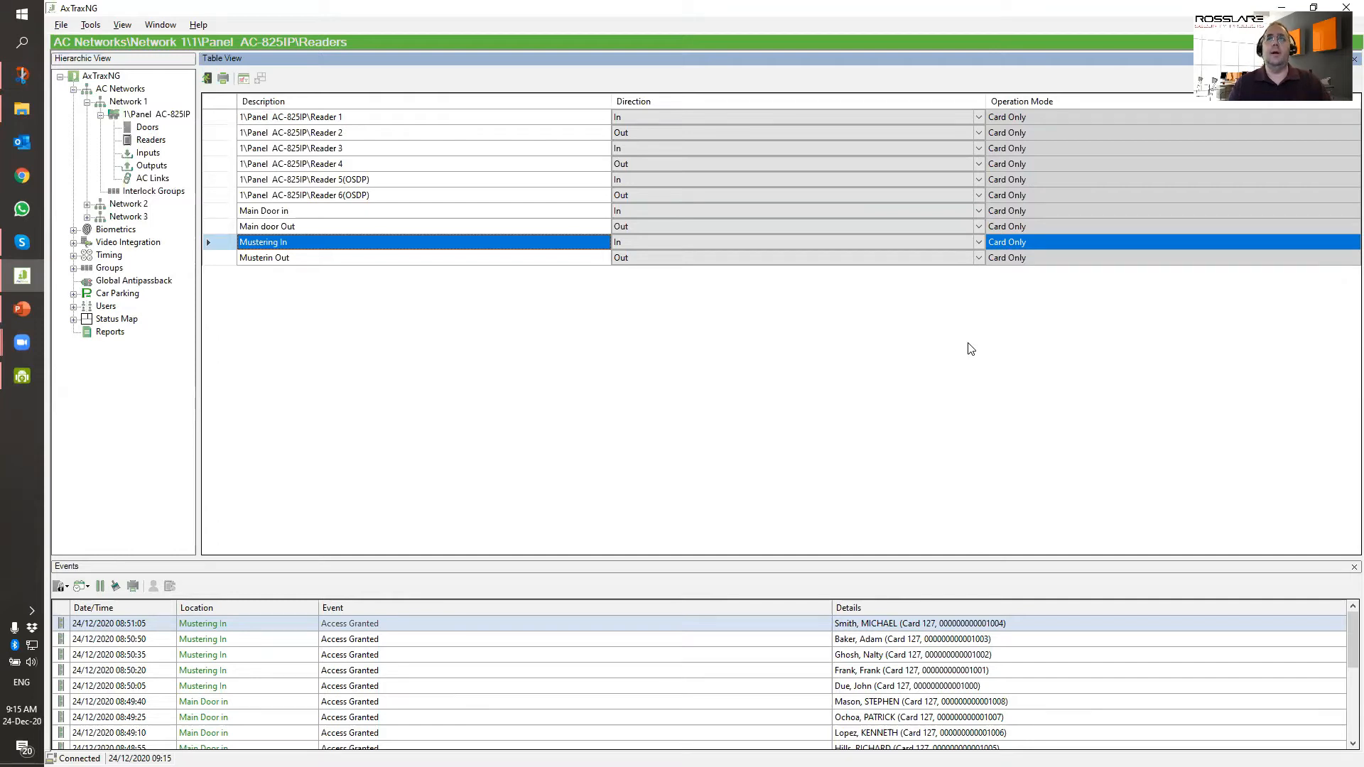
# - Review the available reports in the Panels, System, Interactive and Immediate report categories
pyautogui.click(106, 333)
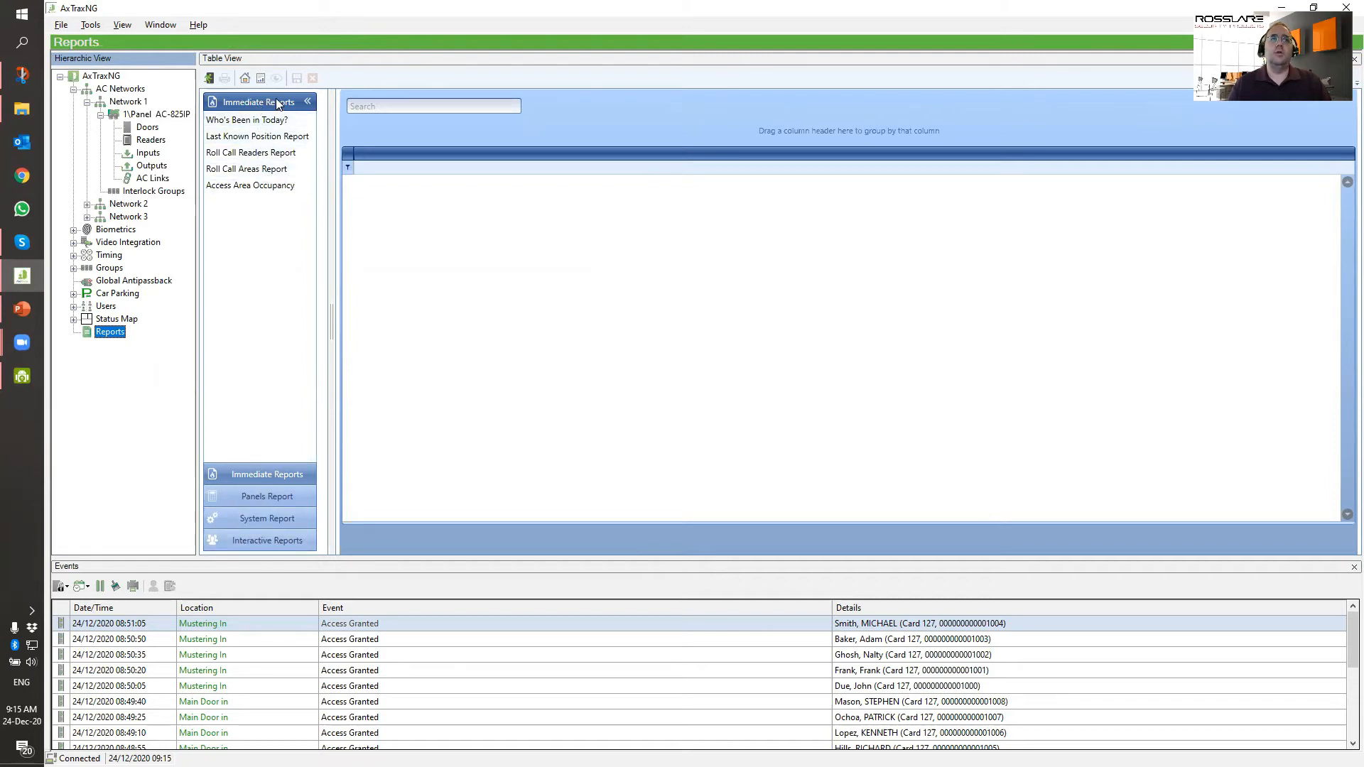
pyautogui.click(234, 496)
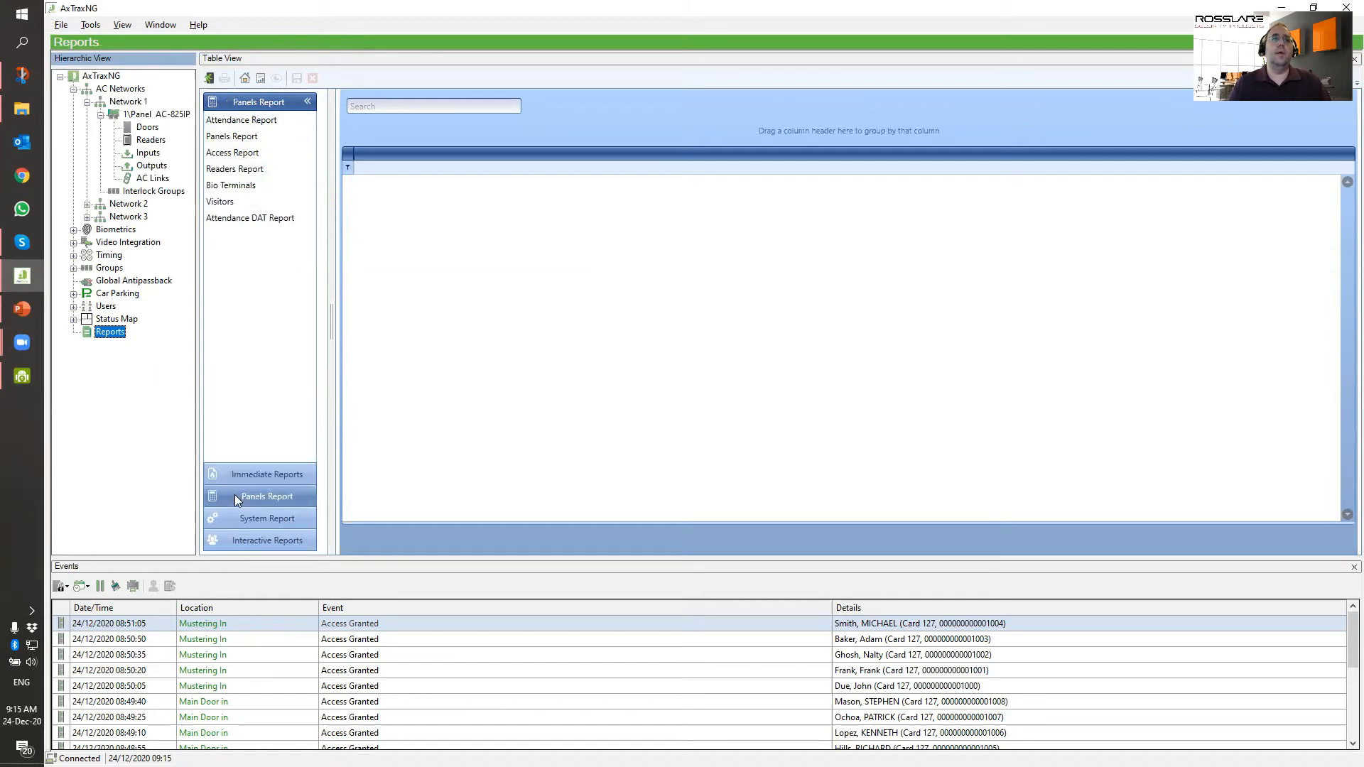
pyautogui.click(255, 513)
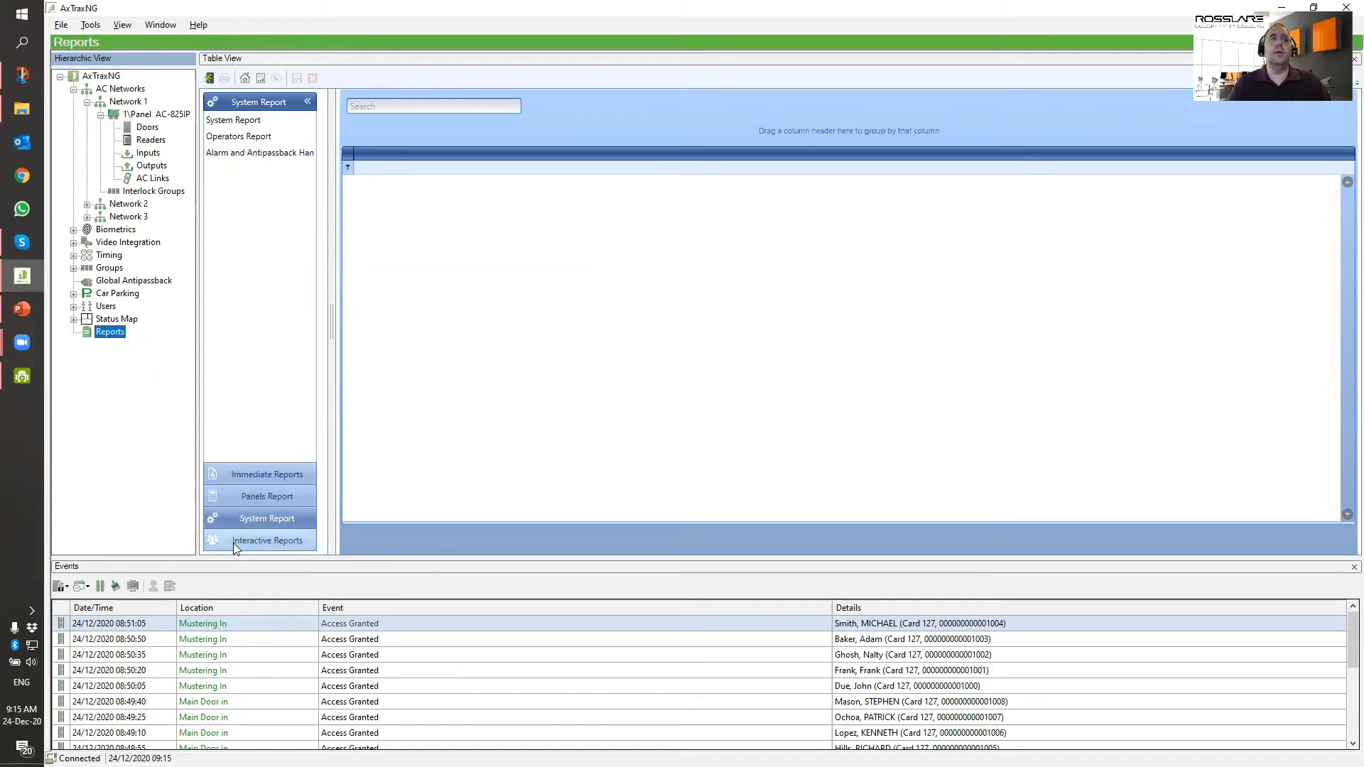
pyautogui.click(233, 543)
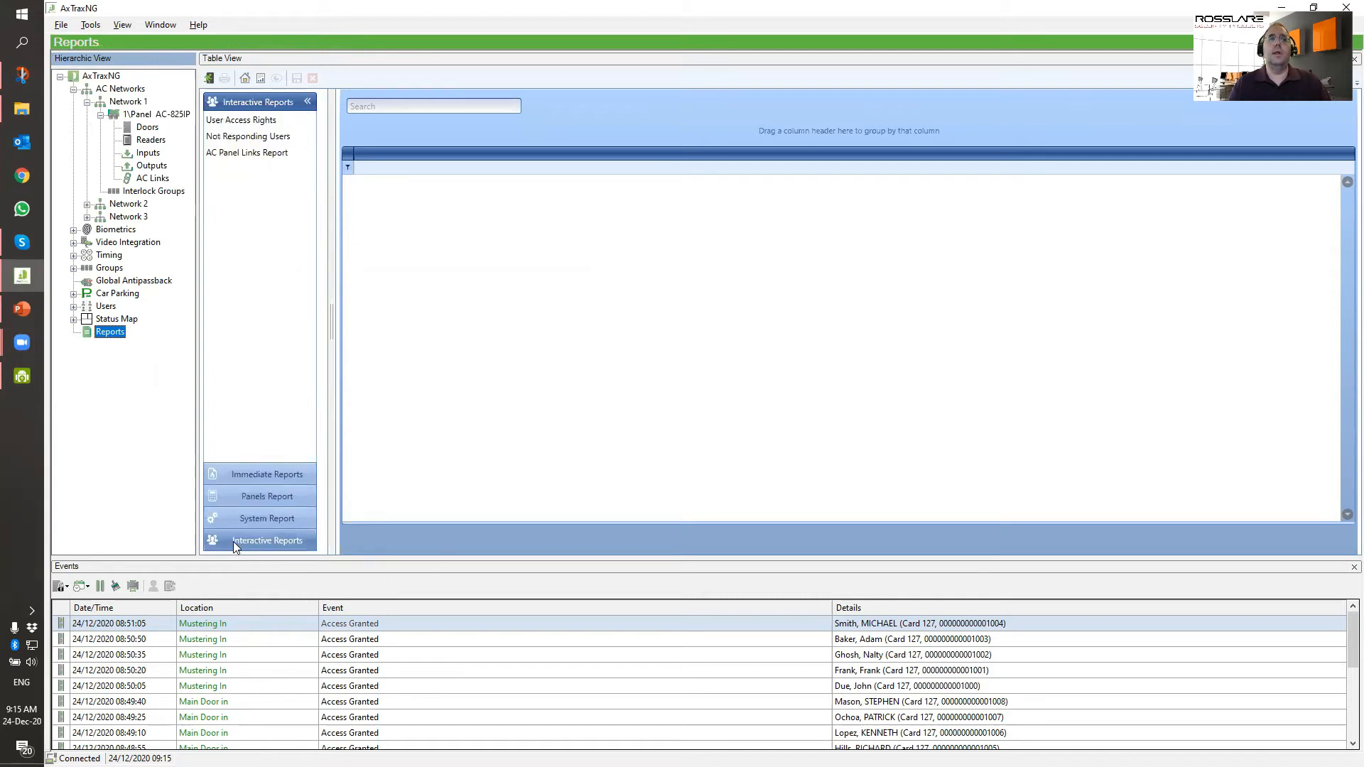
pyautogui.click(238, 475)
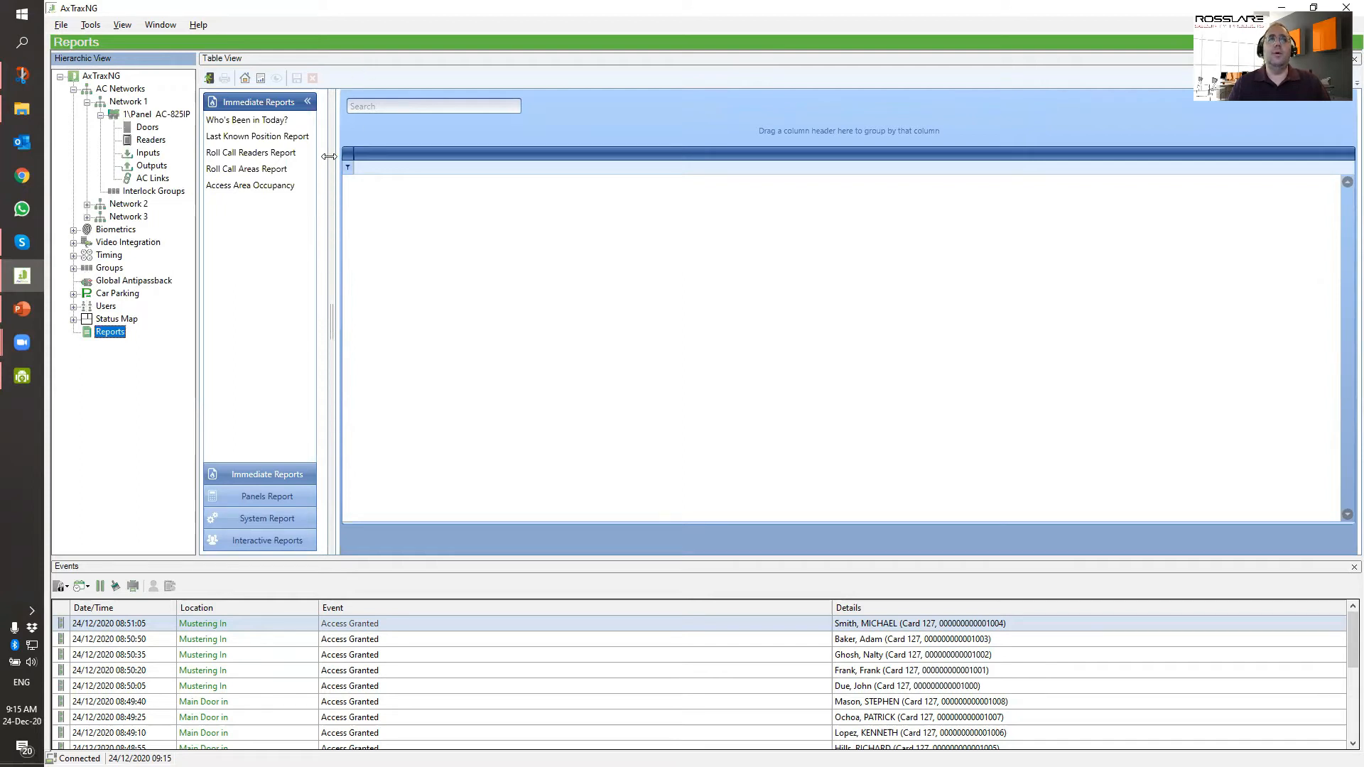
# - Generate the Who's Been in Today? report, group it by Location instead of Department, and expand every location group
pyautogui.click(254, 121)
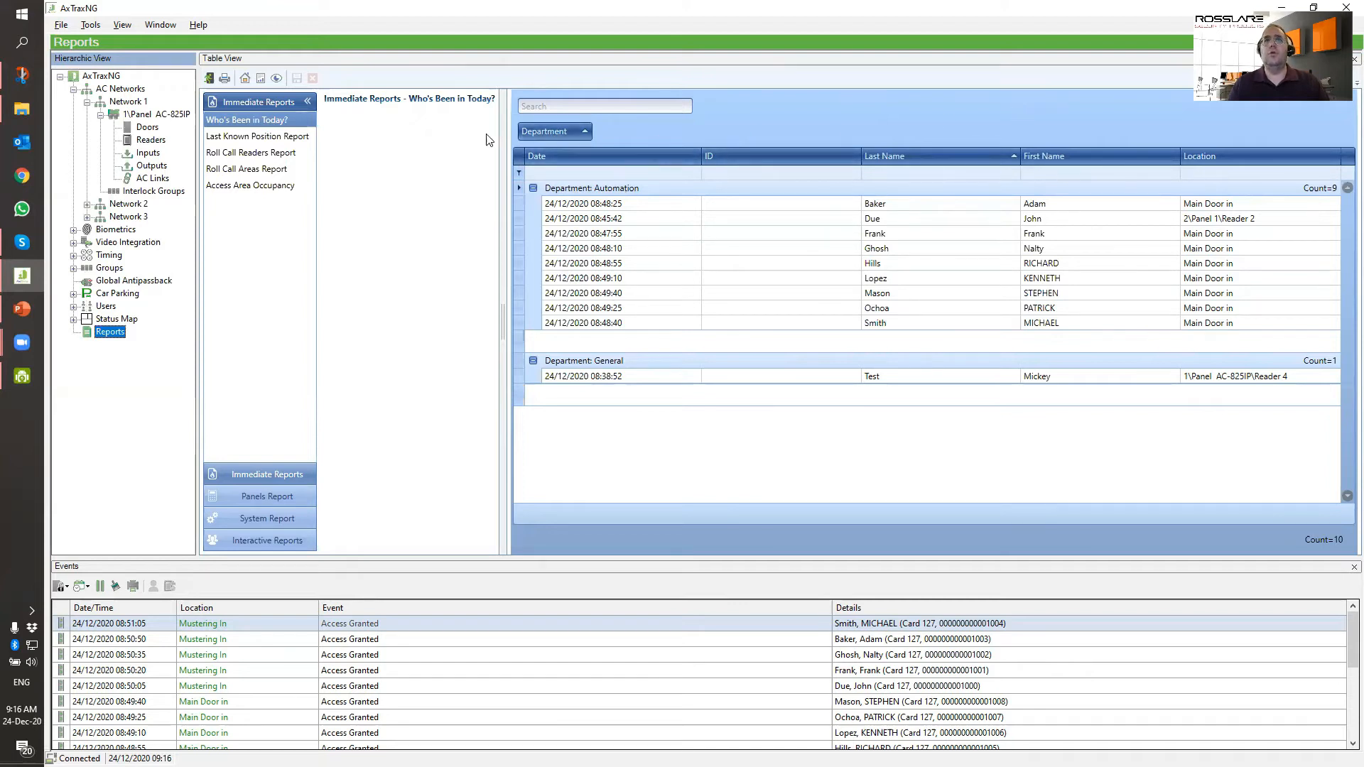
pyautogui.moveTo(587, 131); pyautogui.dragTo(530, 149)
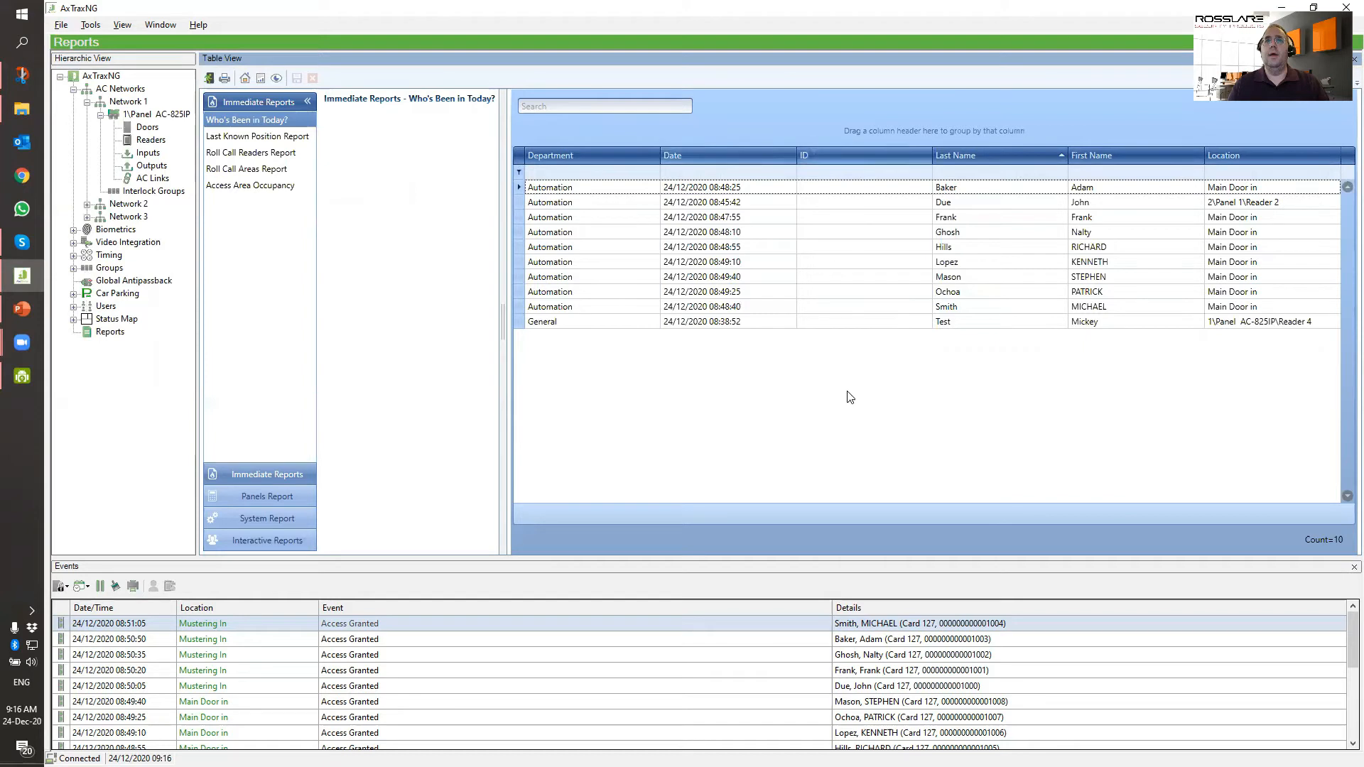
pyautogui.moveTo(1251, 157); pyautogui.dragTo(679, 135)
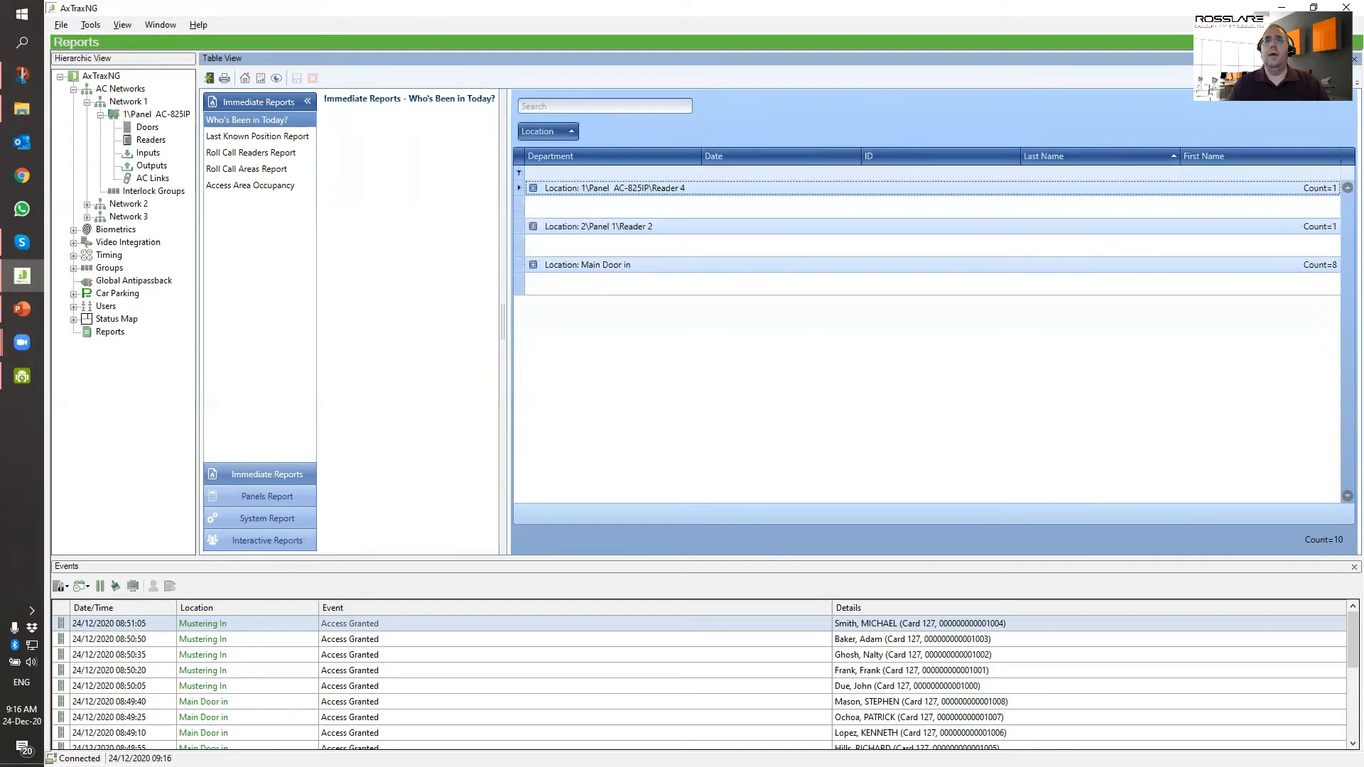
pyautogui.click(533, 188)
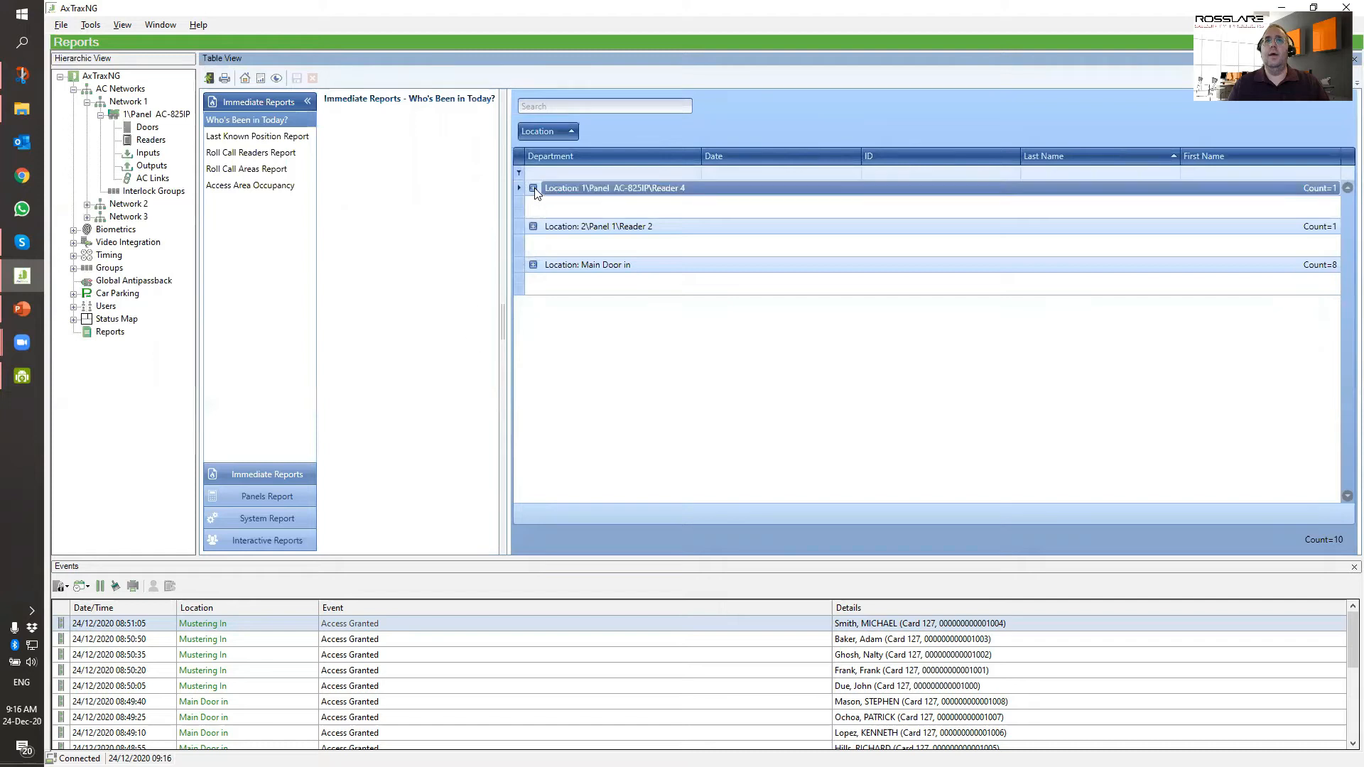
pyautogui.click(532, 241)
pyautogui.click(532, 294)
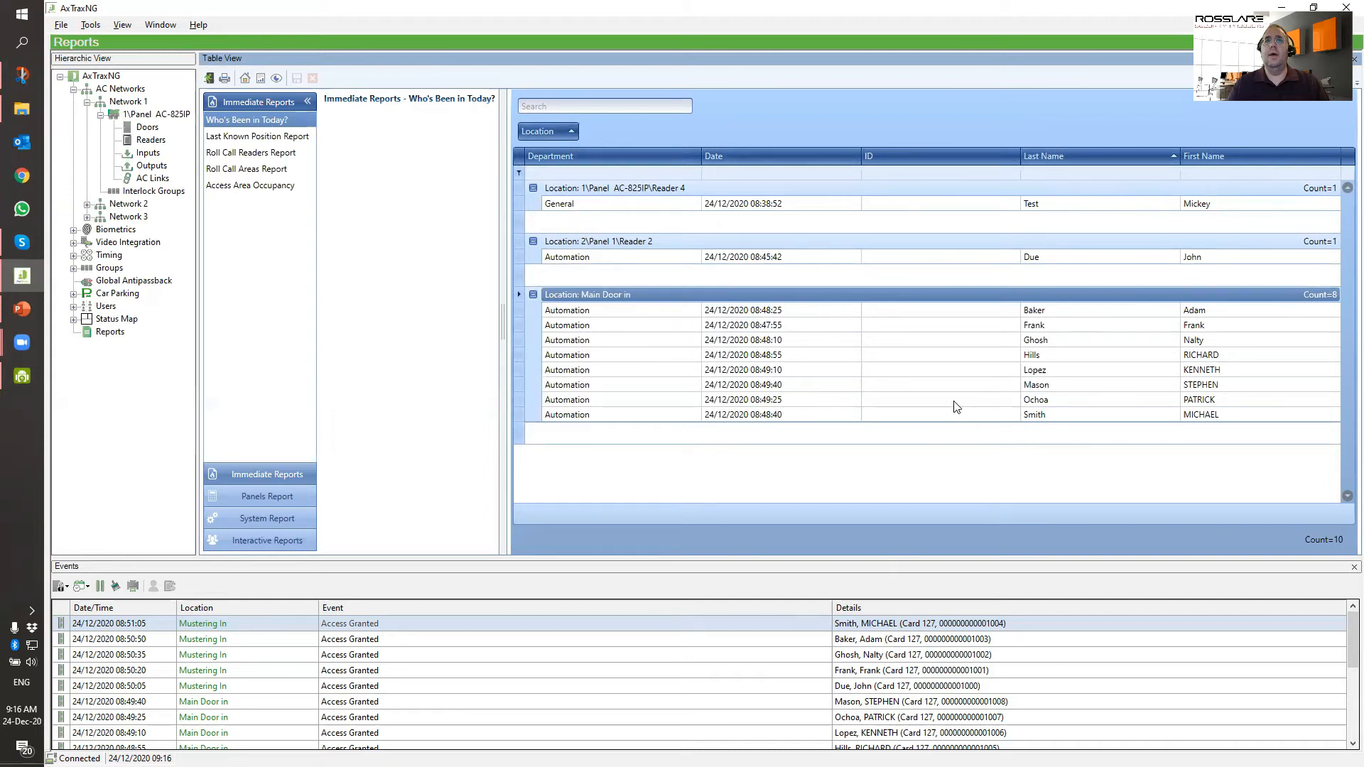
# - Group the report by Department above Location, expand both departments, and remove all grouping with Location as the first column
pyautogui.moveTo(597, 158); pyautogui.dragTo(551, 132)
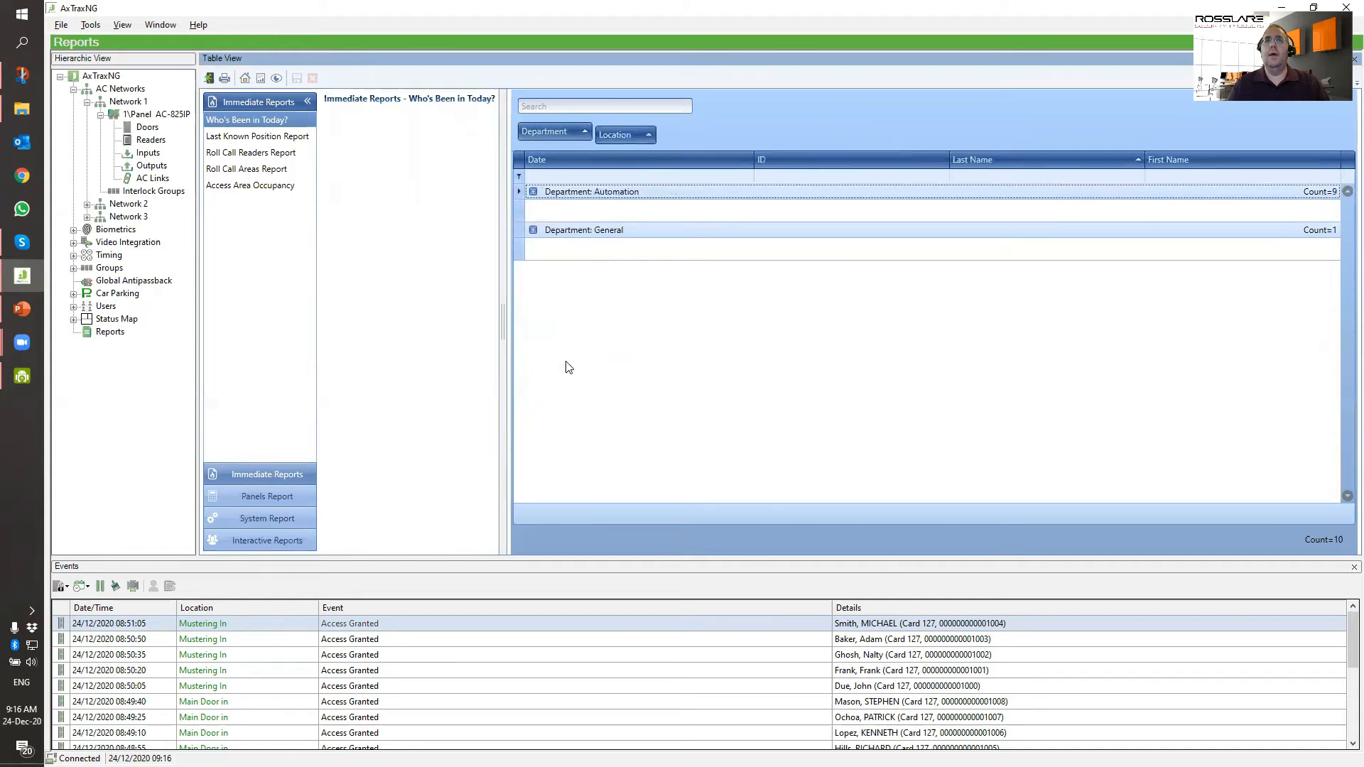
pyautogui.click(534, 192)
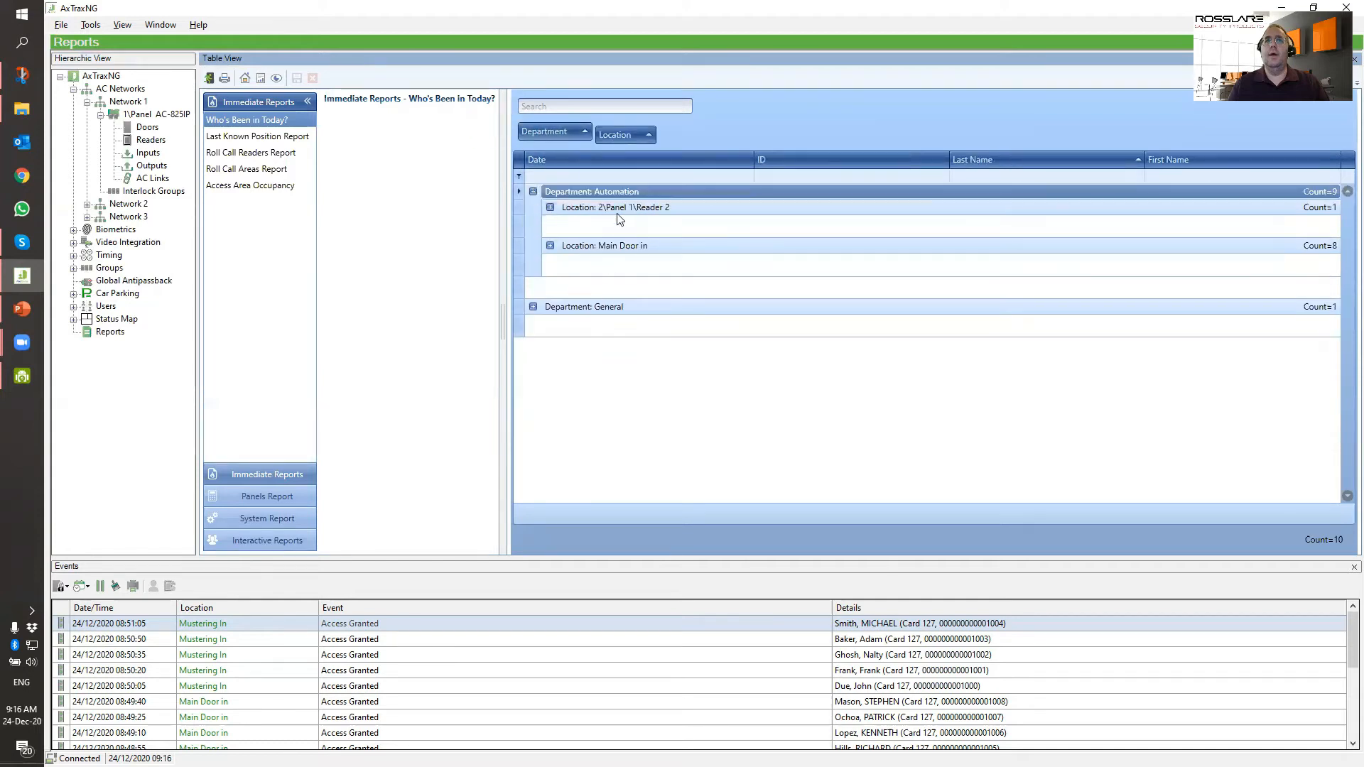
pyautogui.click(533, 306)
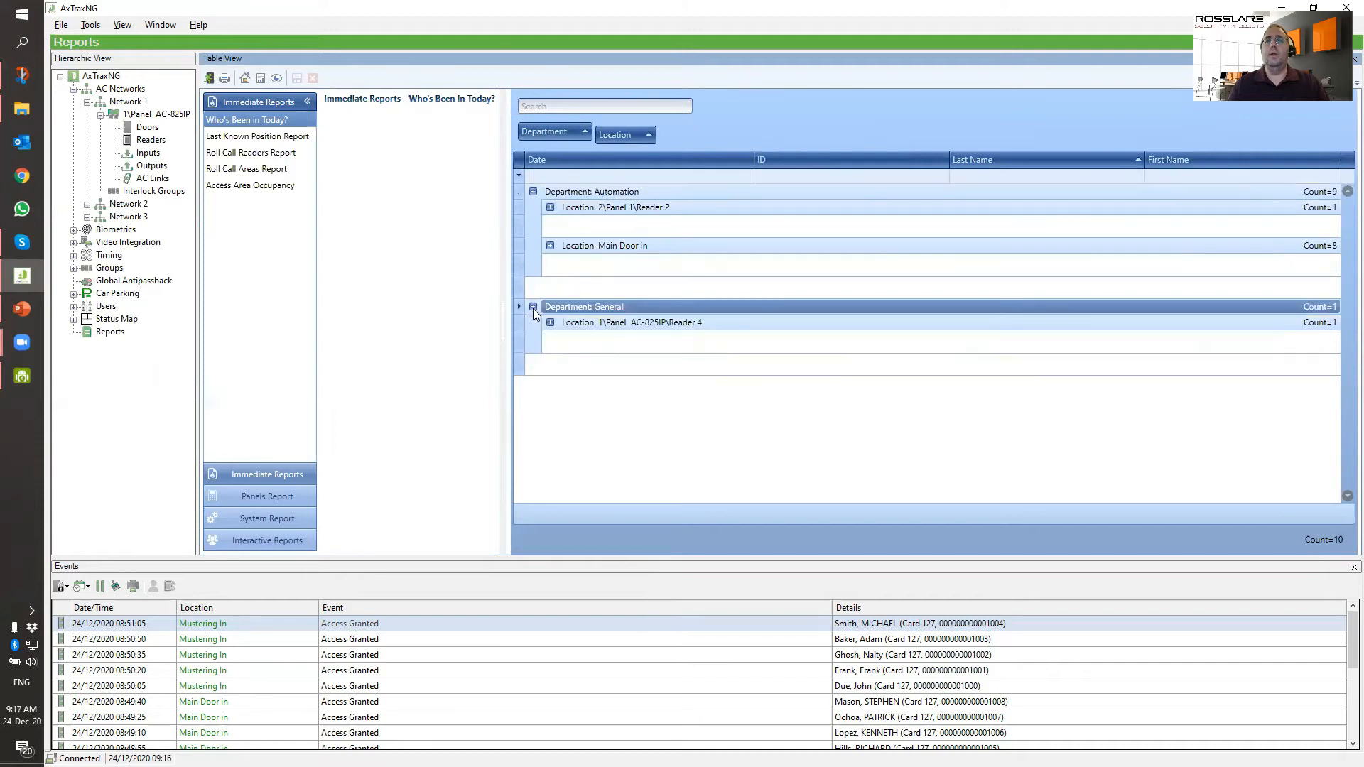
pyautogui.moveTo(555, 130); pyautogui.dragTo(533, 155)
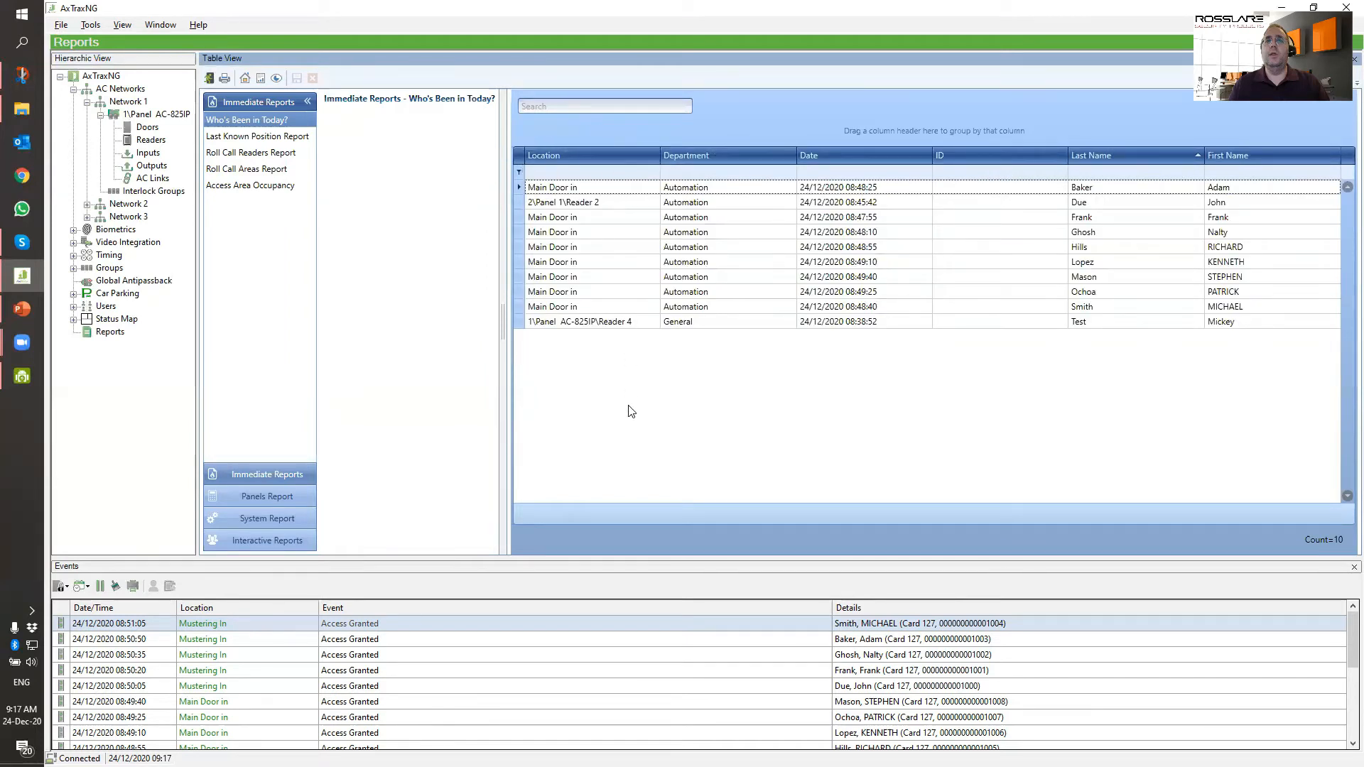
# - Filter the report's Location column to Main Door in, and reset it to all locations
pyautogui.click(566, 153)
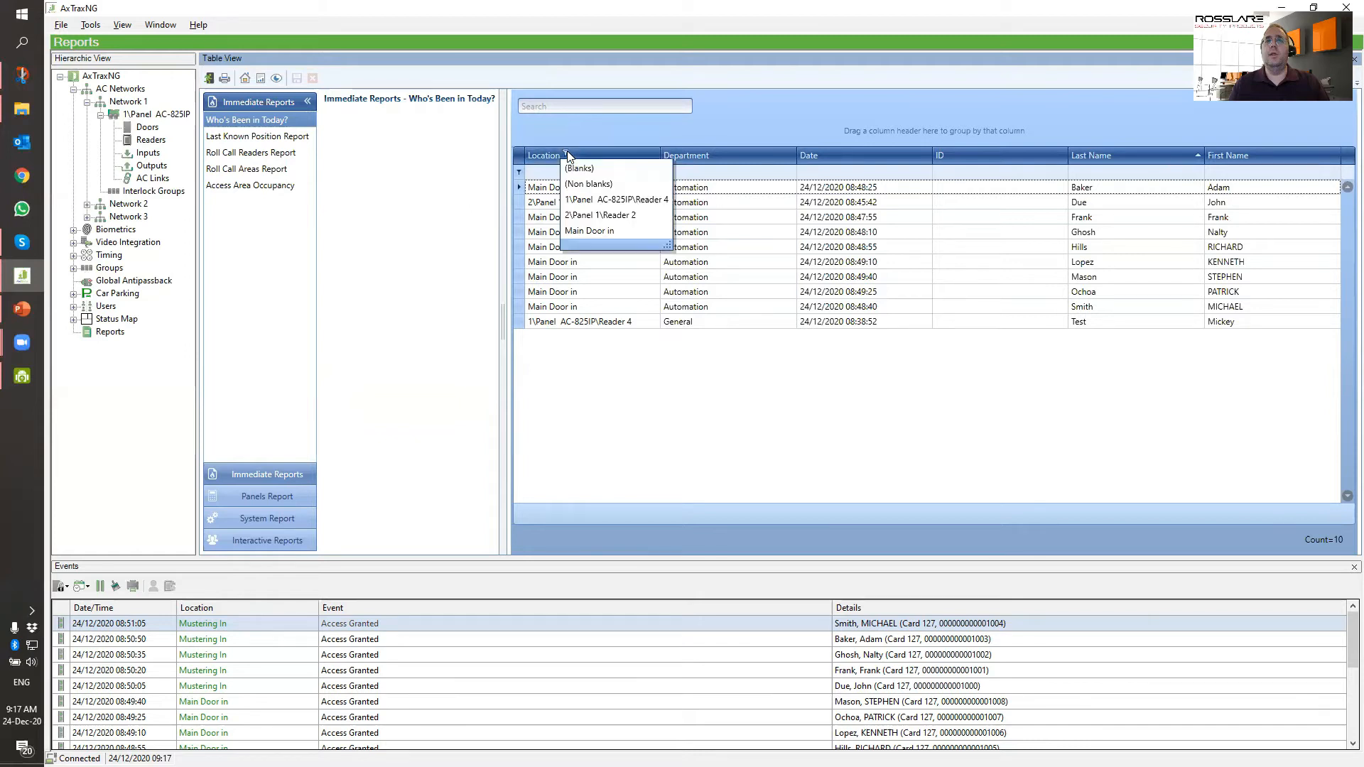
pyautogui.click(584, 230)
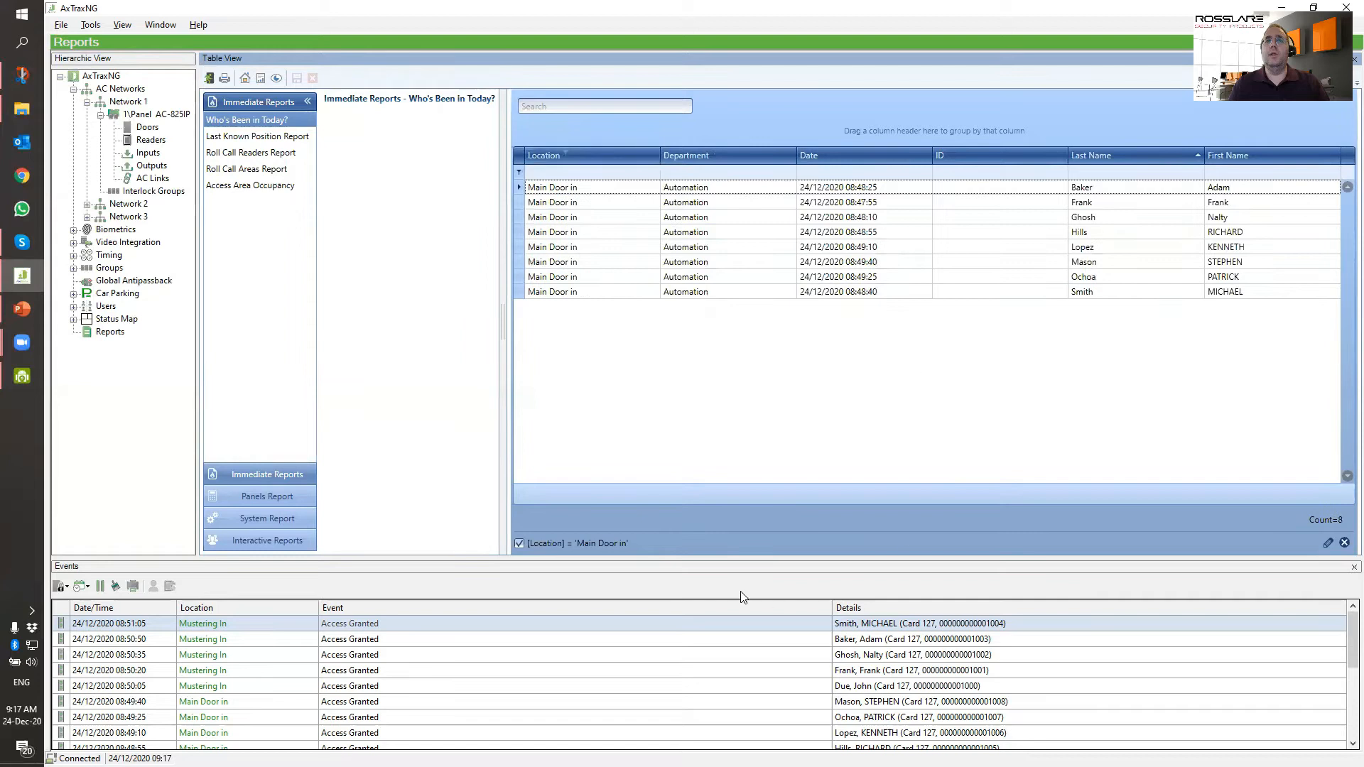
pyautogui.click(565, 154)
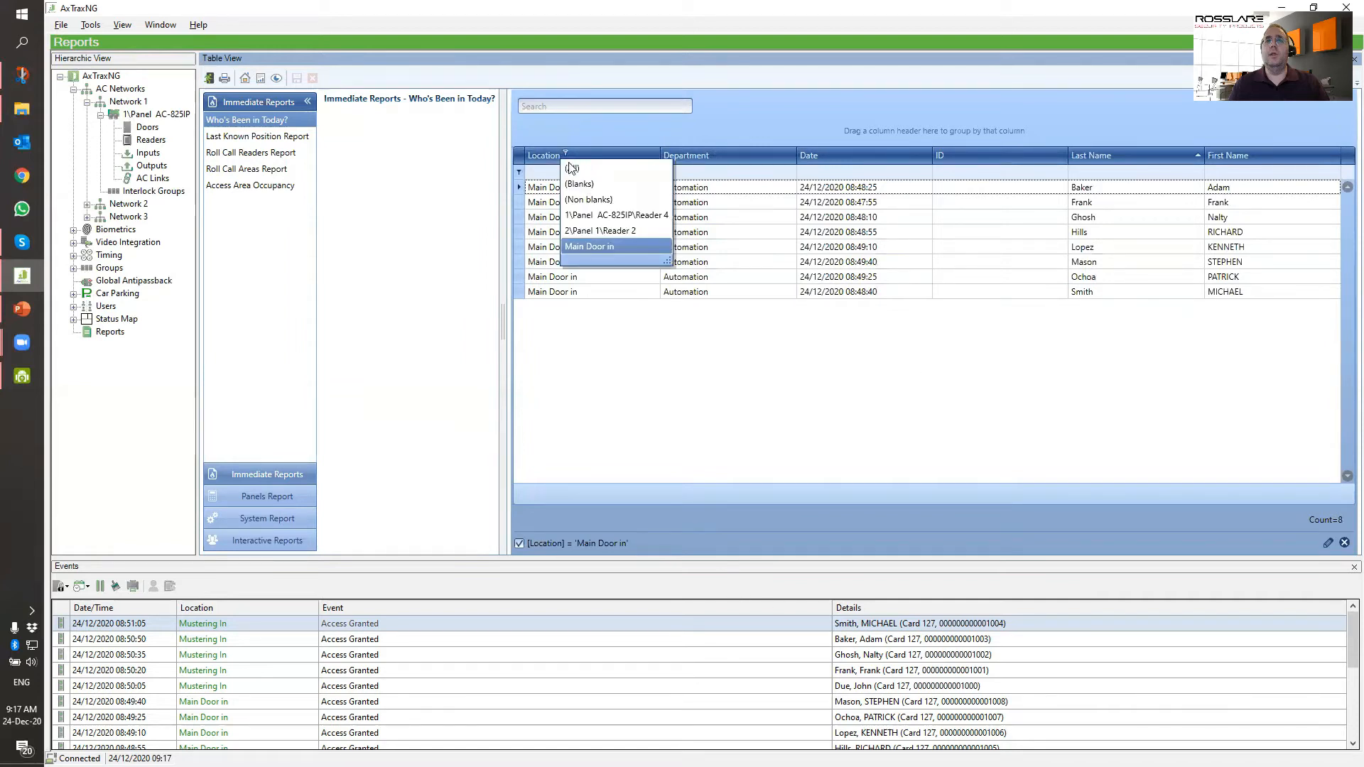
pyautogui.click(571, 170)
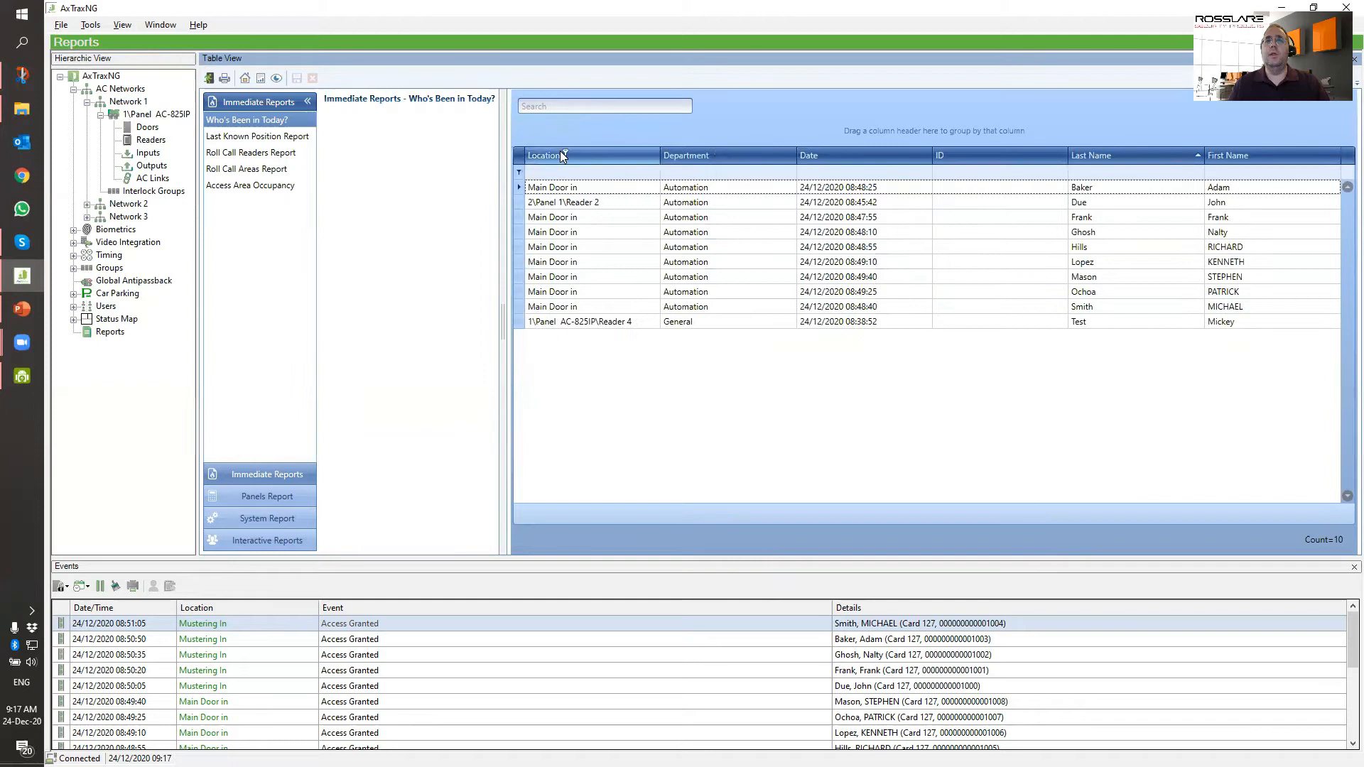
pyautogui.click(566, 154)
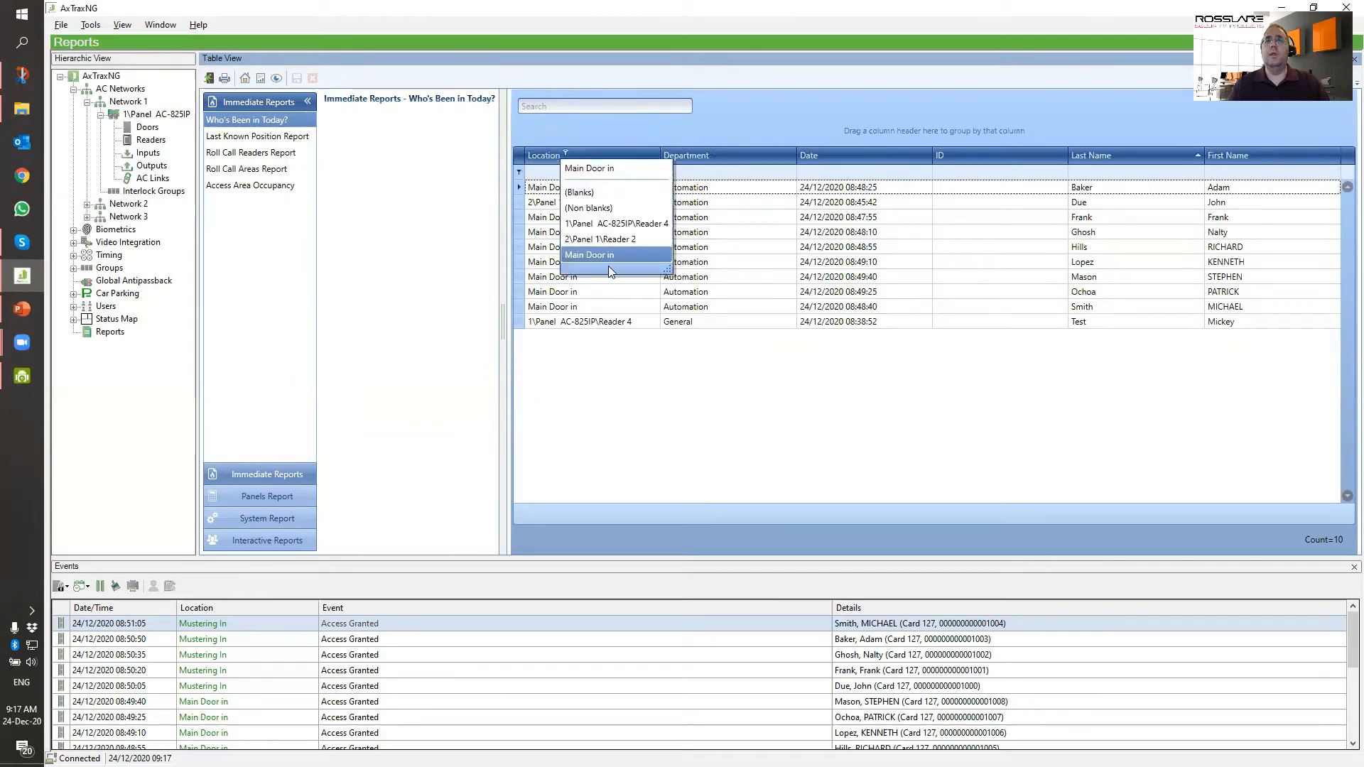
pyautogui.click(757, 119)
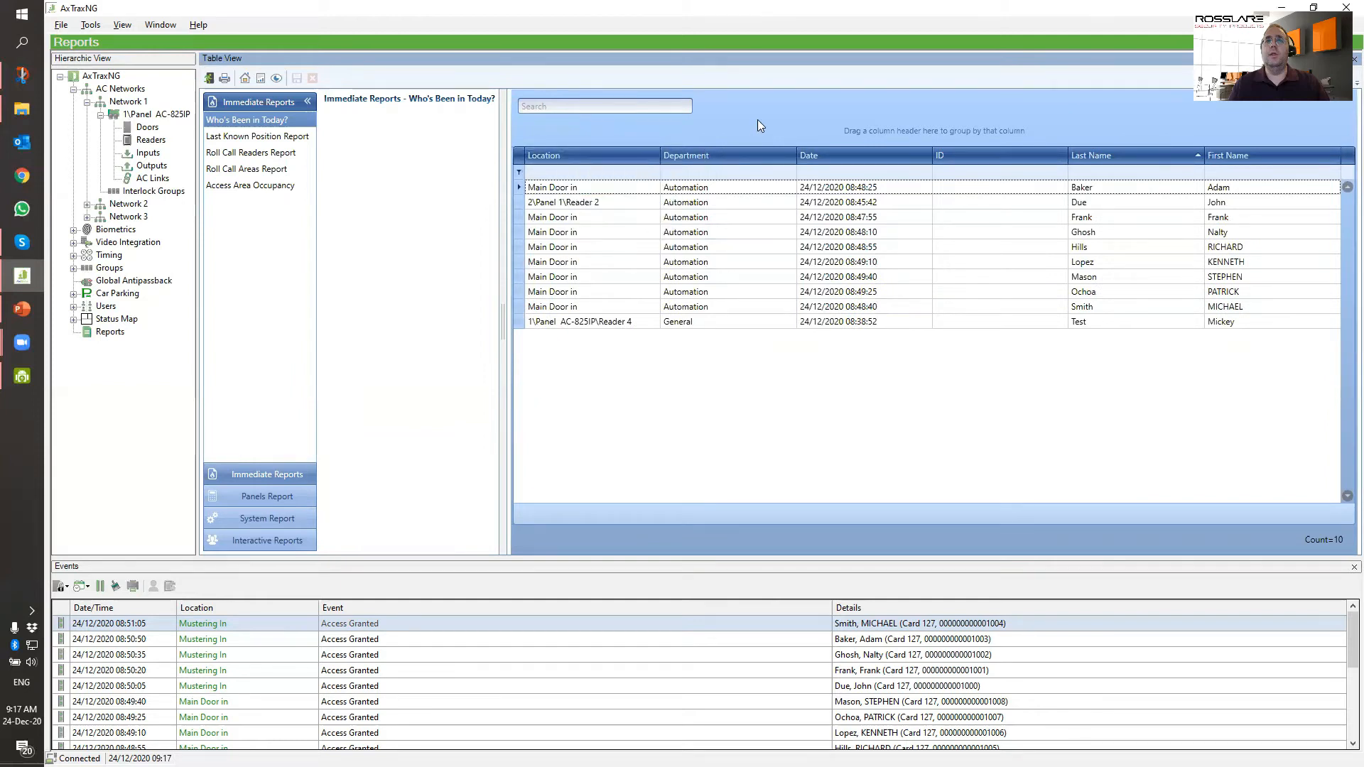
# - Filter the report's Department column to General, and reset it to all departments
pyautogui.click(715, 154)
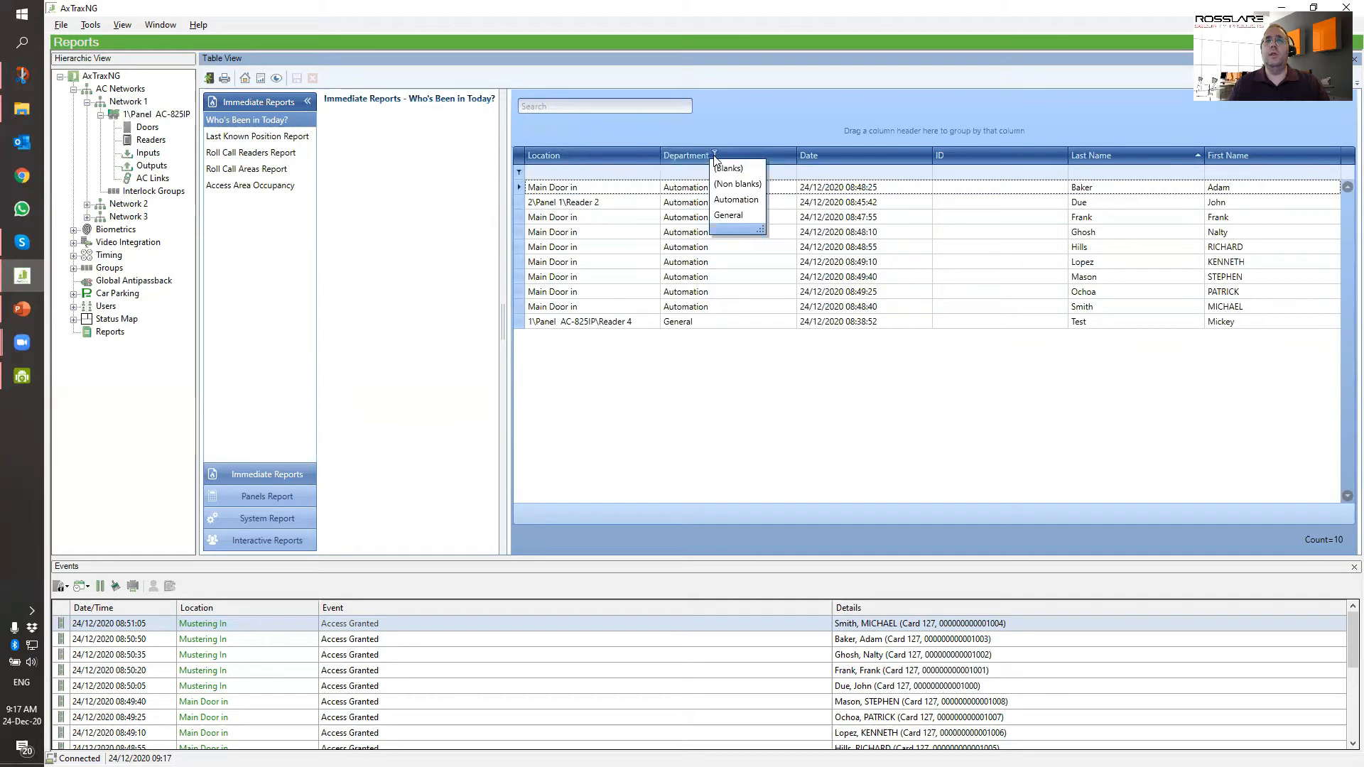
pyautogui.click(730, 218)
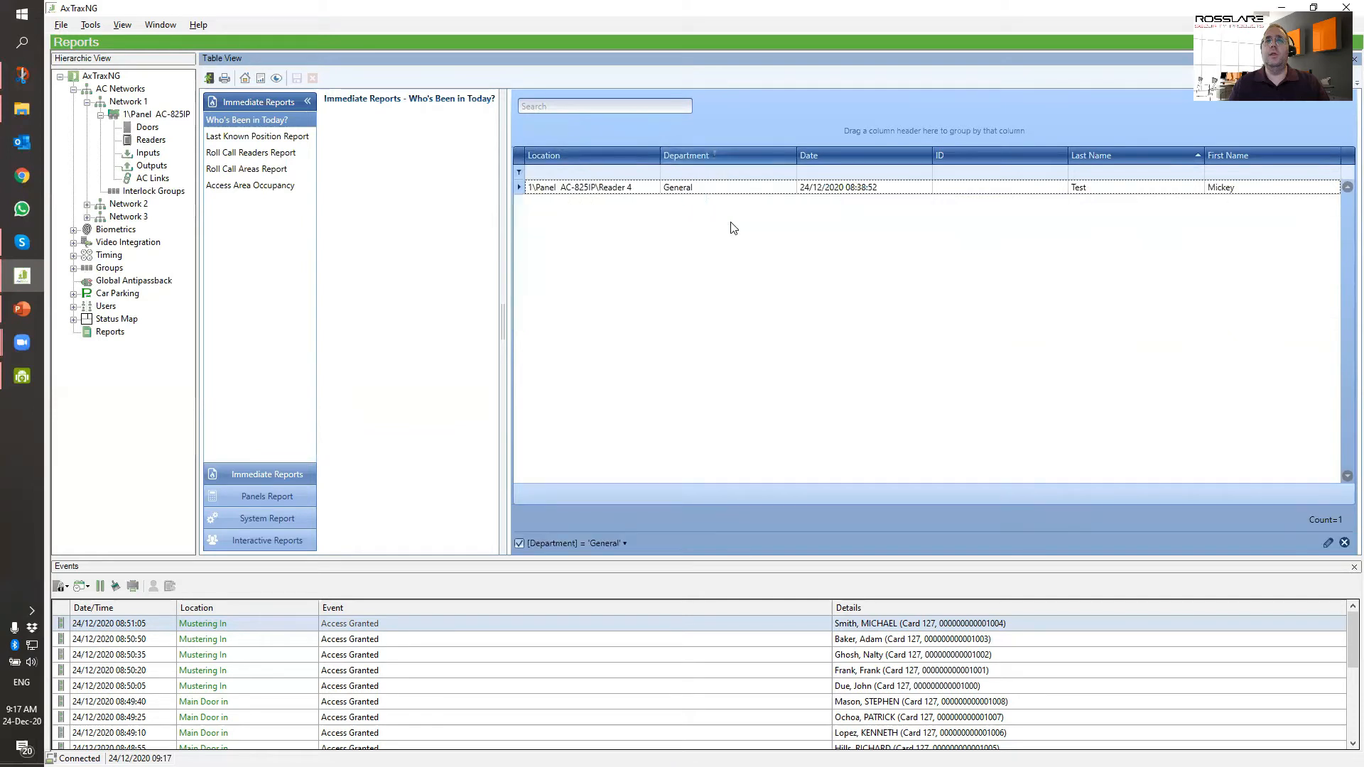
pyautogui.click(714, 152)
pyautogui.moveTo(764, 250); pyautogui.dragTo(779, 270)
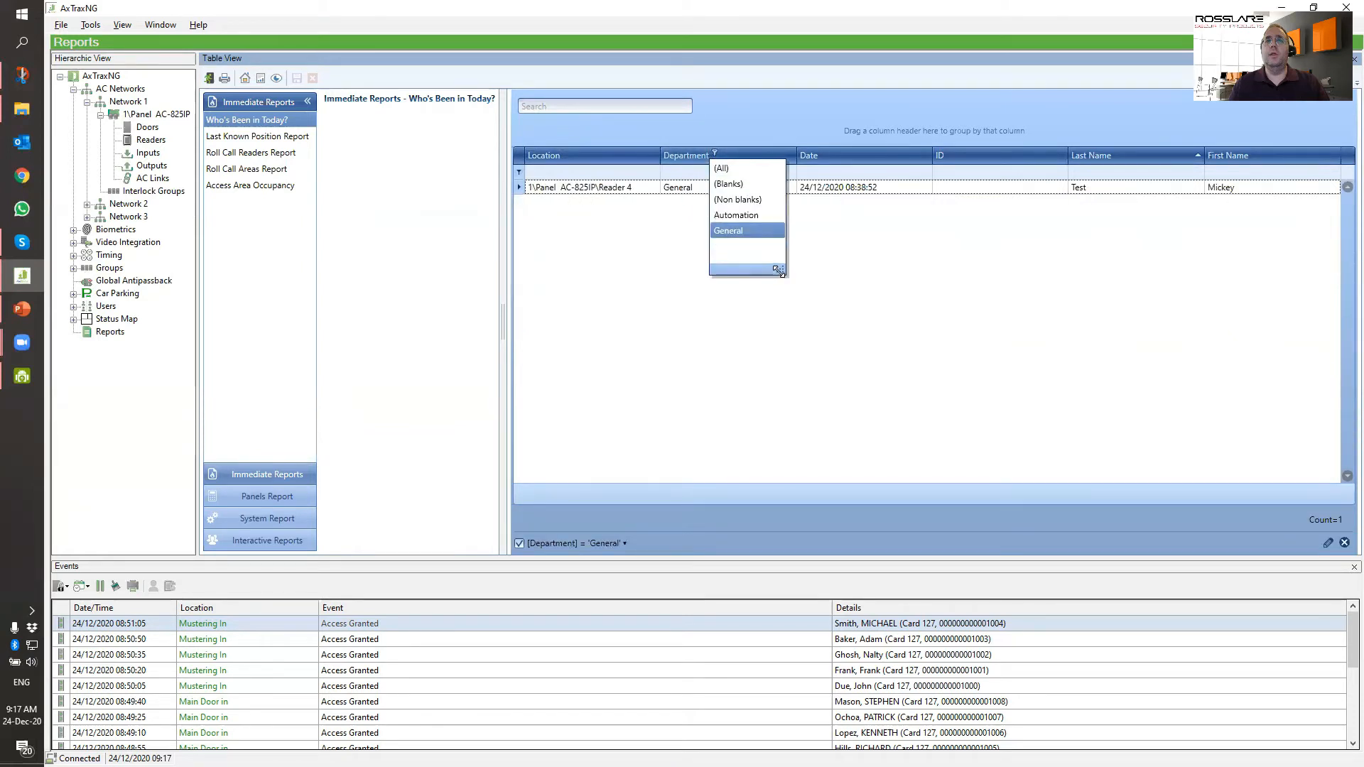
pyautogui.click(715, 153)
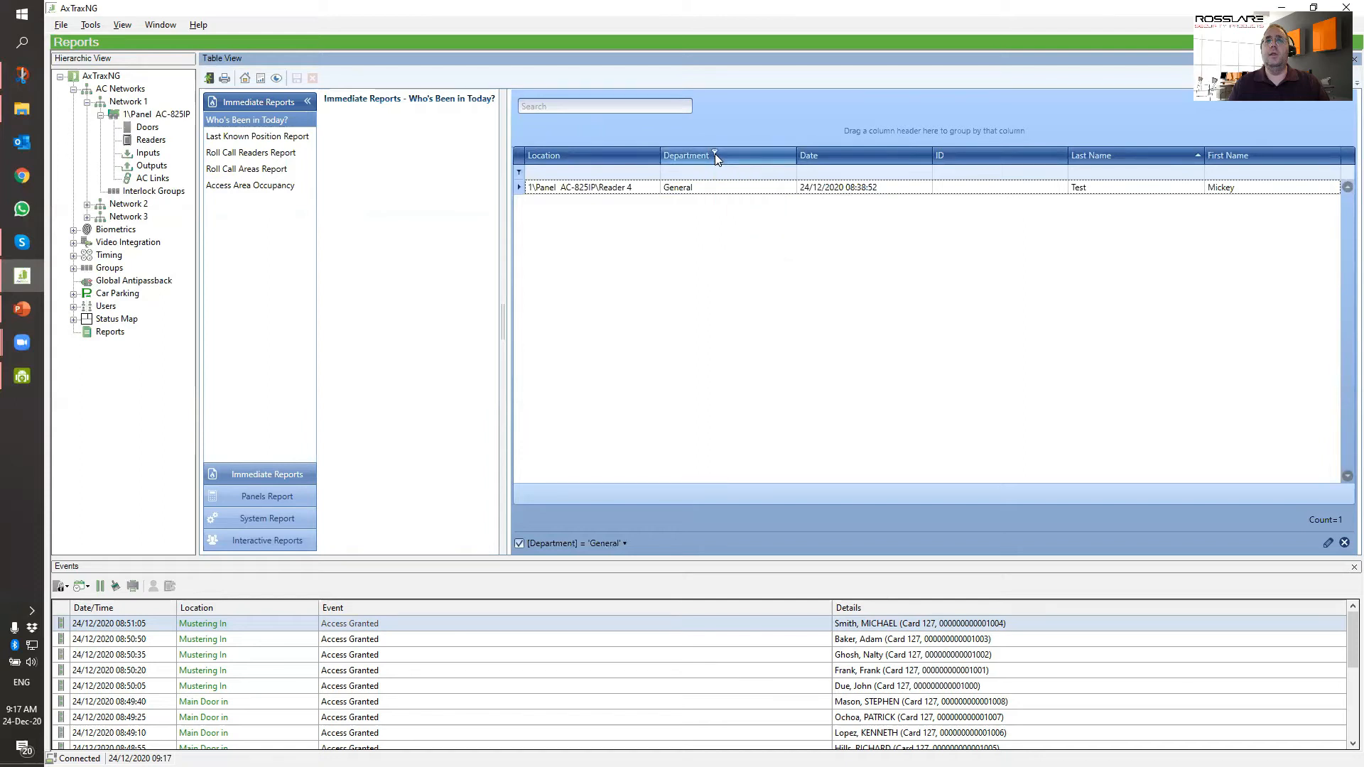
pyautogui.click(714, 153)
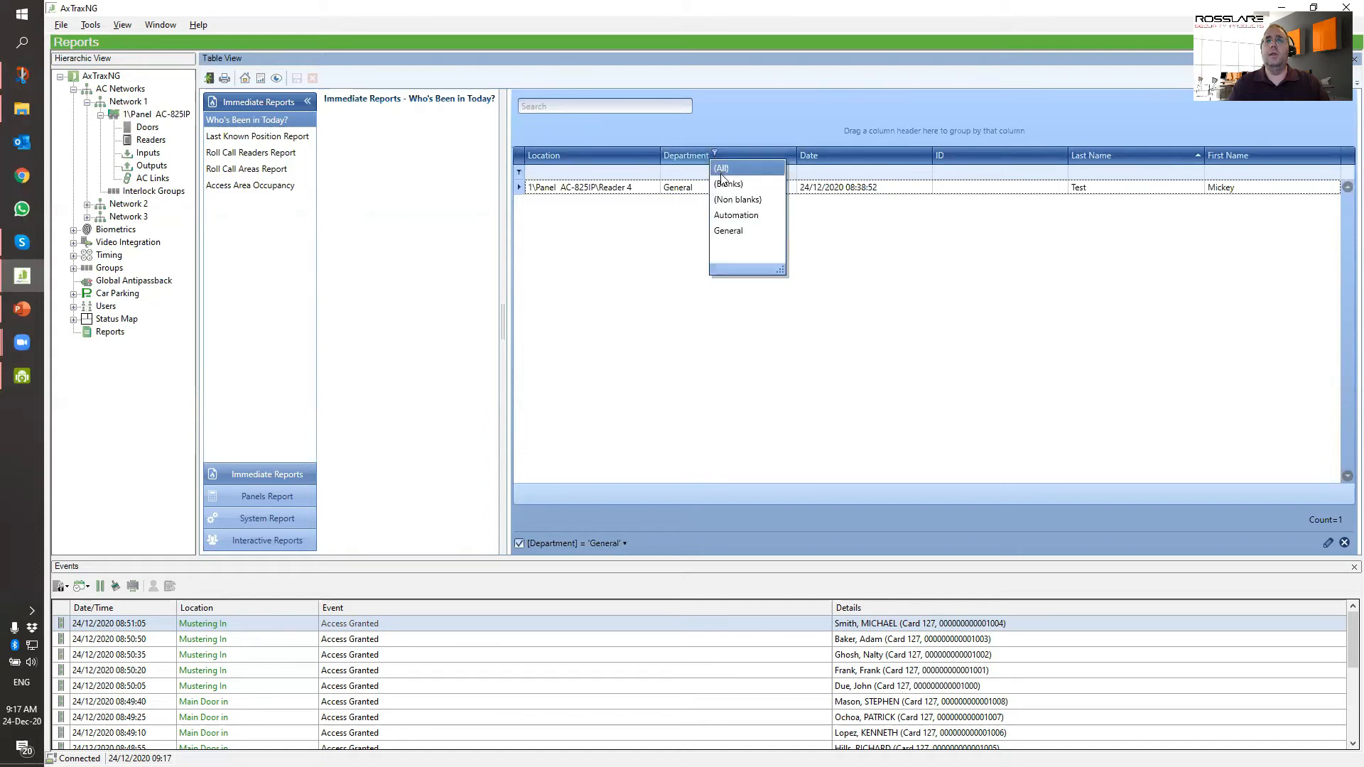
pyautogui.click(723, 179)
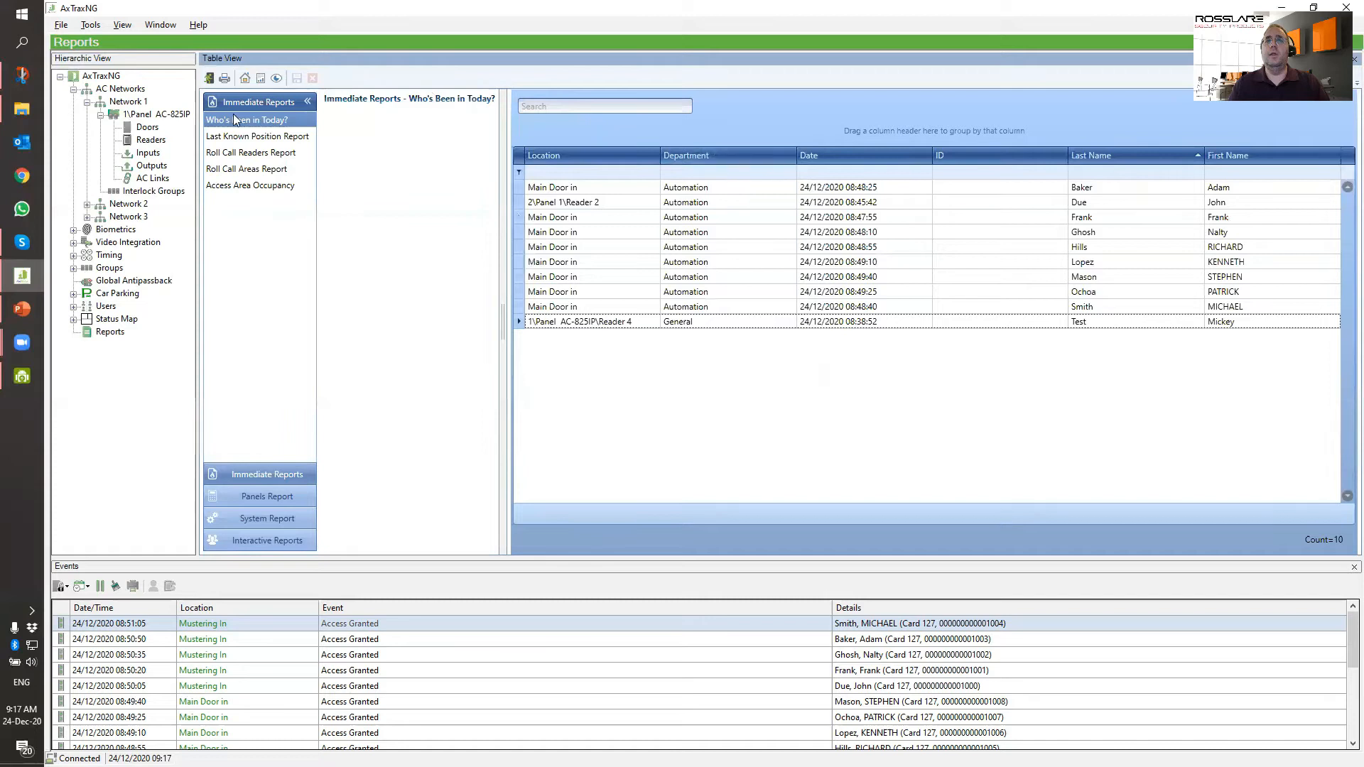
# - Generate the Last Known Position Report from the immediate reports
pyautogui.click(267, 136)
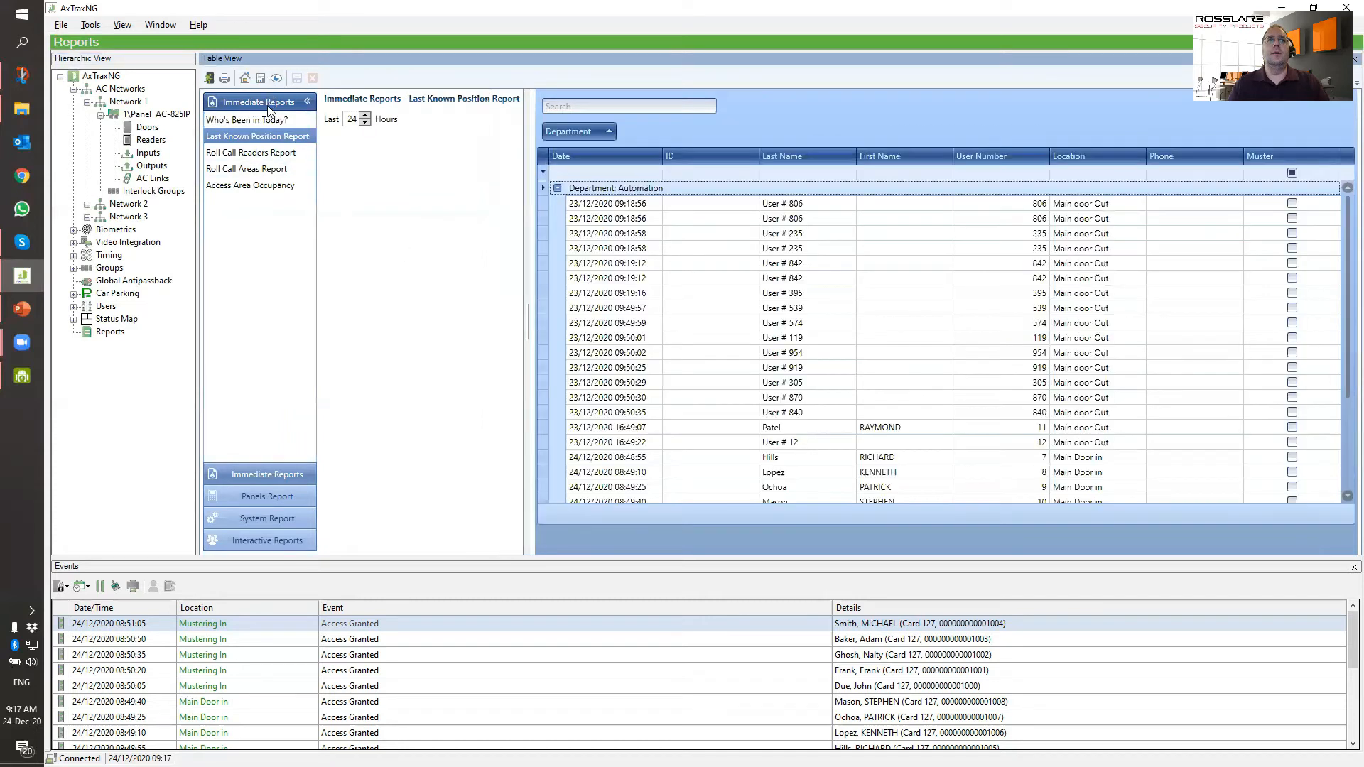
# - Remove the Department grouping from the Last Known Position Report and arrange Location, First Name and Last Name as its first columns
pyautogui.click(246, 119)
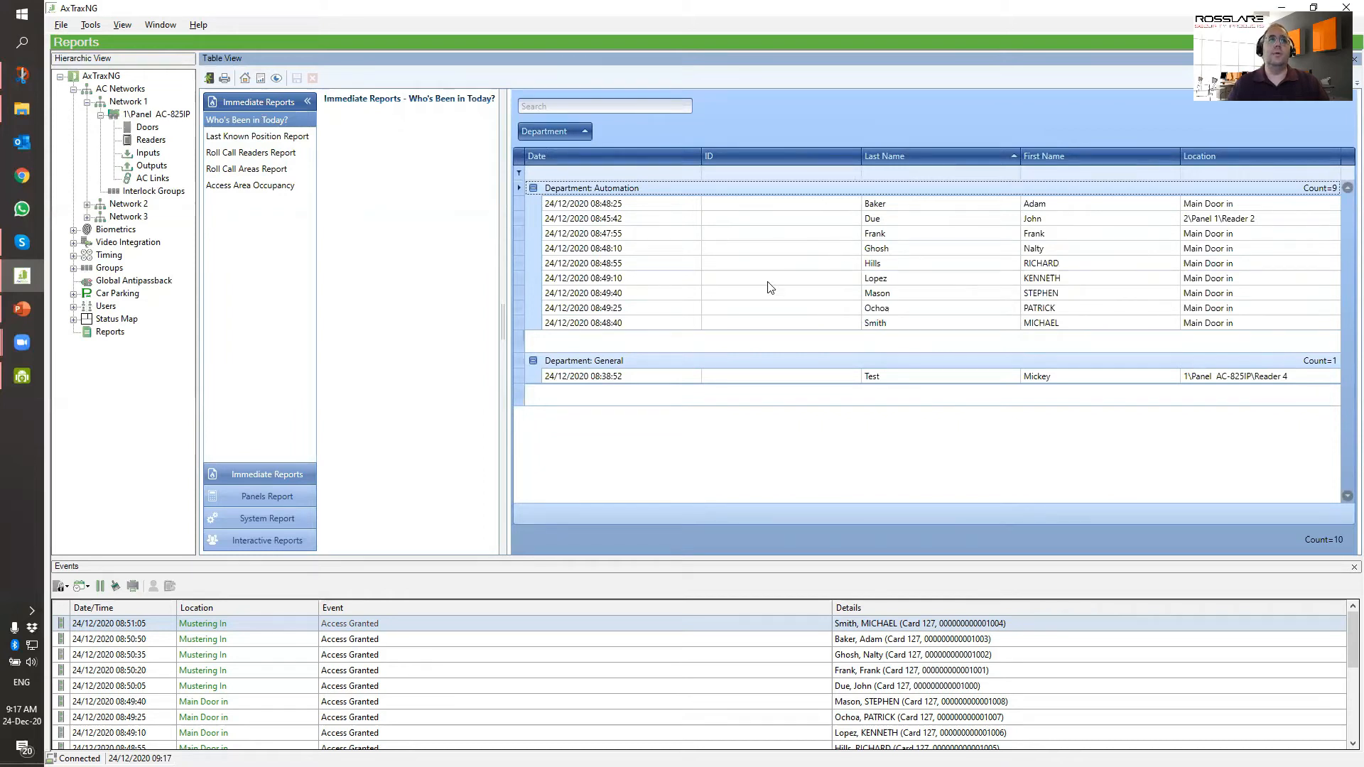
pyautogui.click(268, 138)
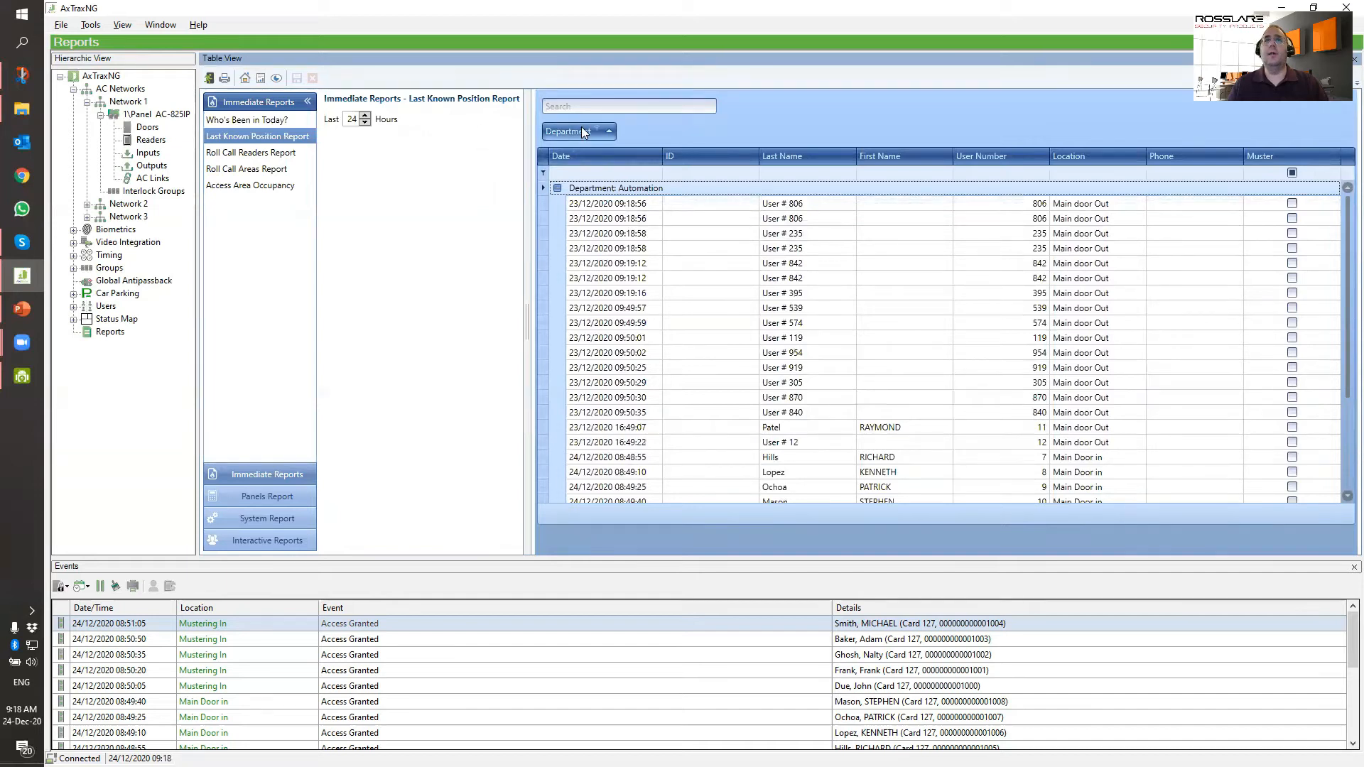
pyautogui.moveTo(573, 156); pyautogui.dragTo(574, 156)
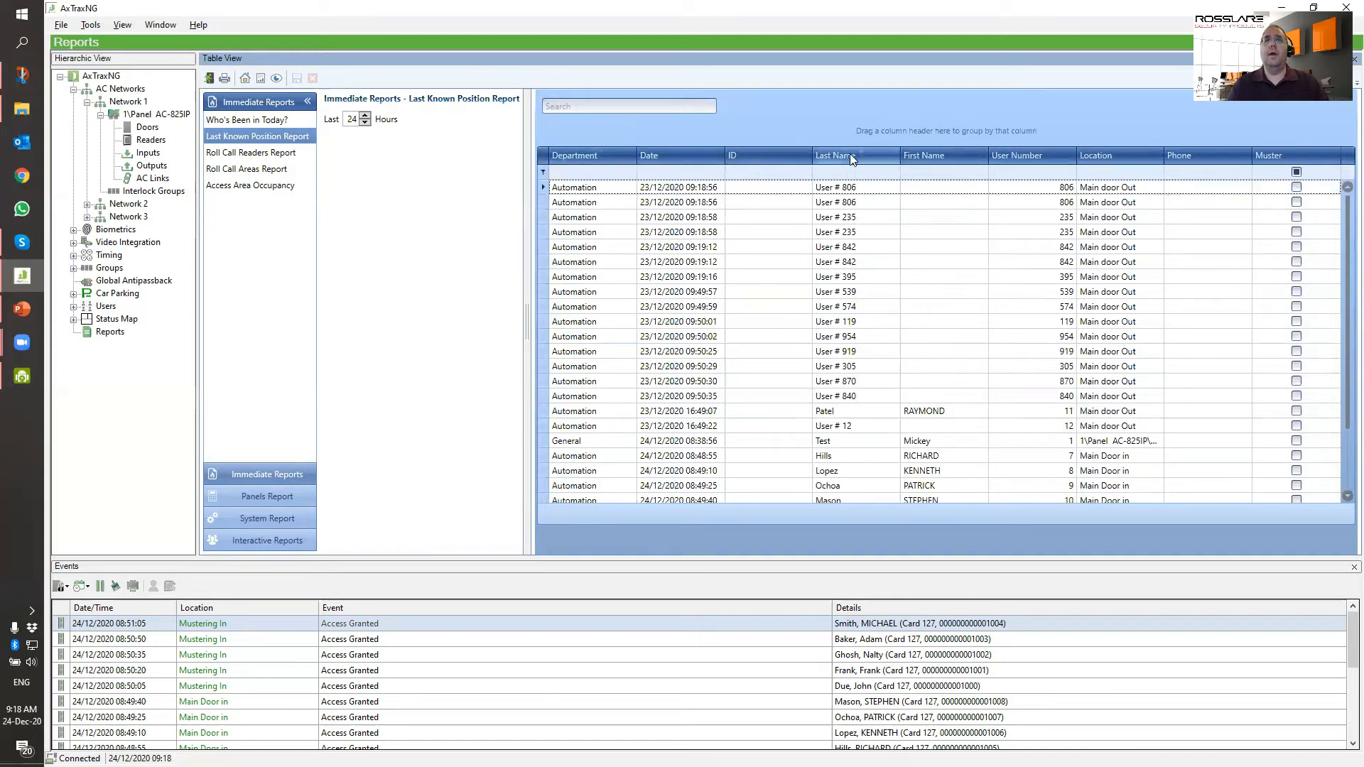
pyautogui.moveTo(857, 157); pyautogui.dragTo(574, 157)
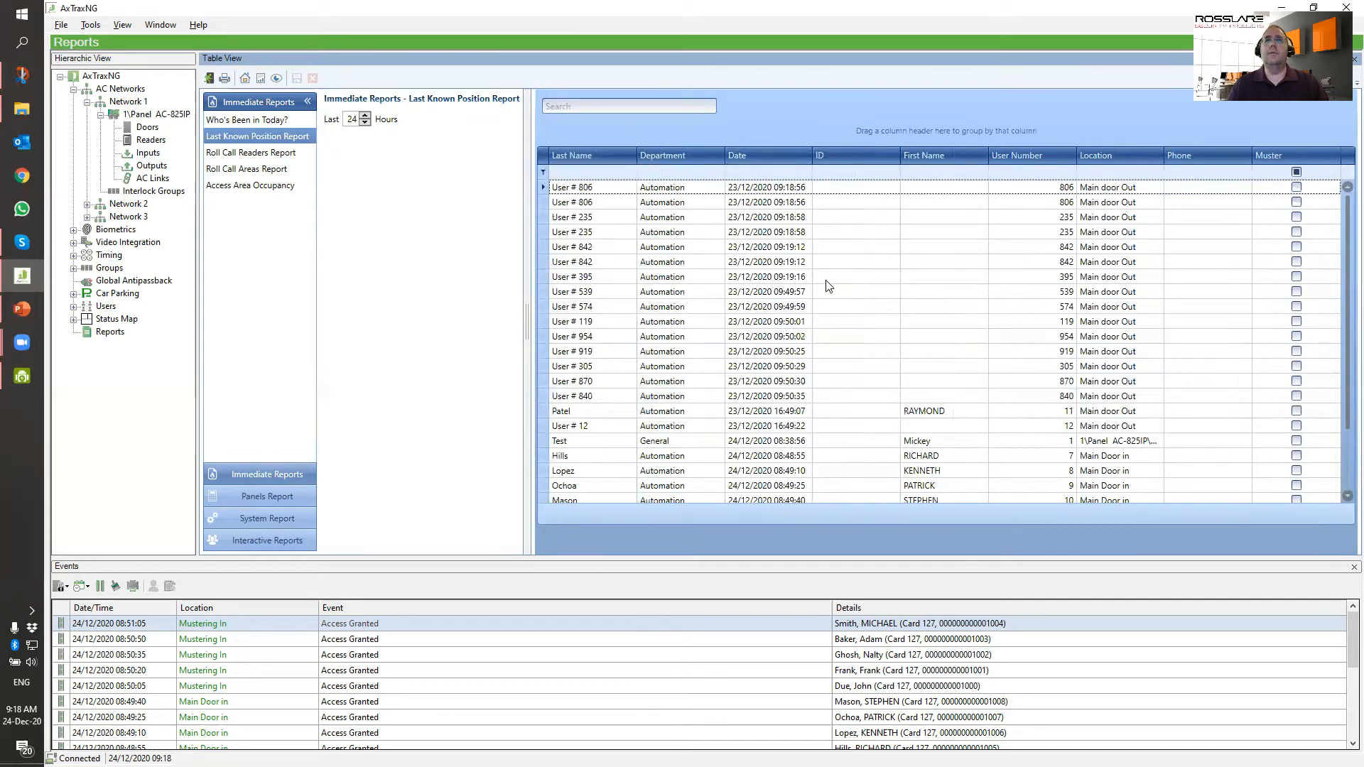
pyautogui.moveTo(962, 156); pyautogui.dragTo(561, 158)
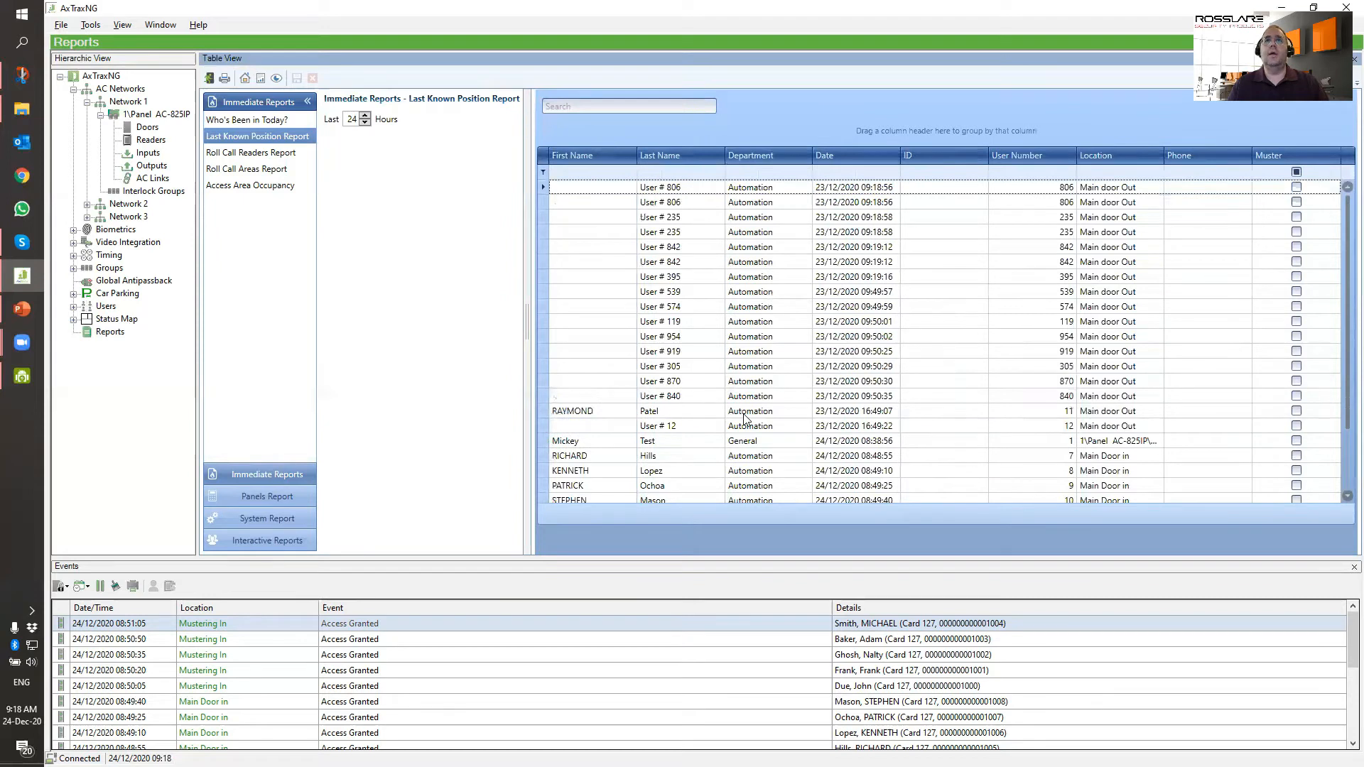
pyautogui.moveTo(1101, 156); pyautogui.dragTo(553, 134)
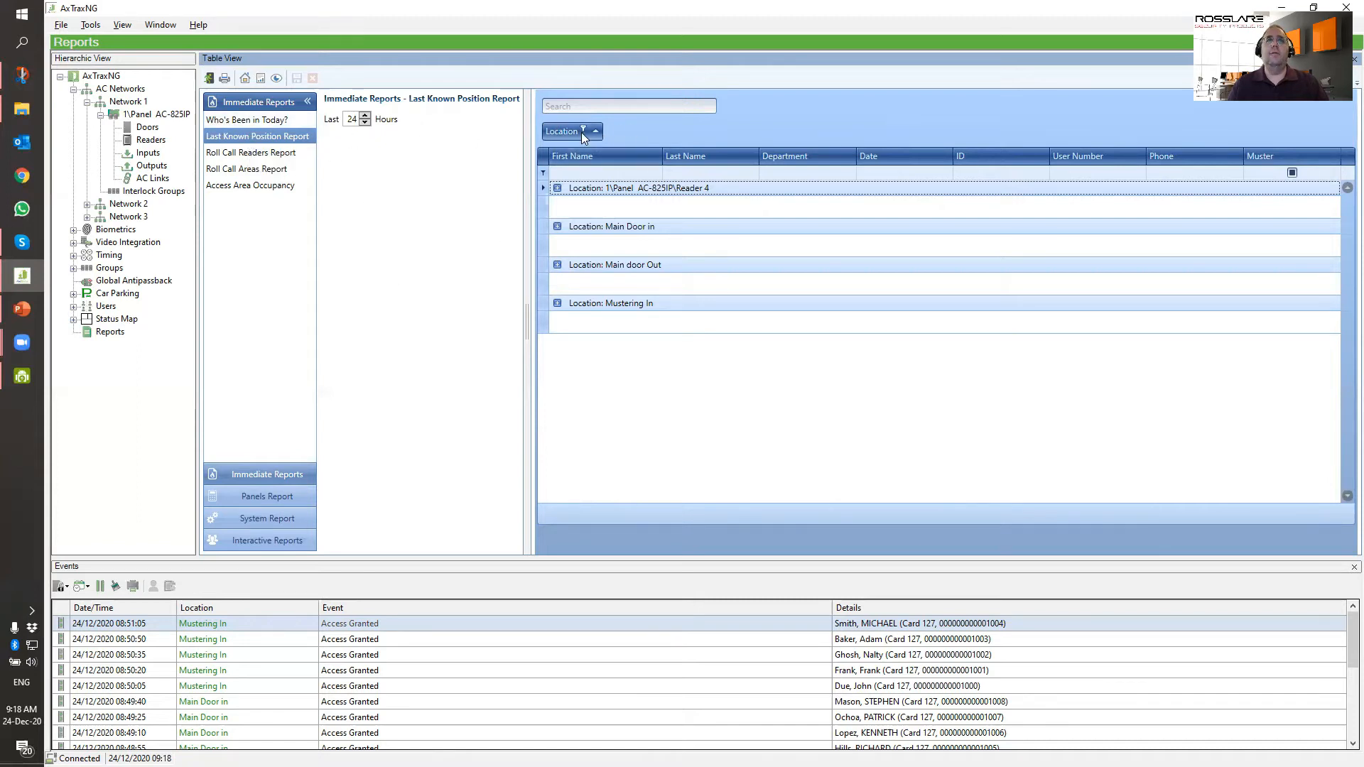
pyautogui.moveTo(581, 132); pyautogui.dragTo(555, 161)
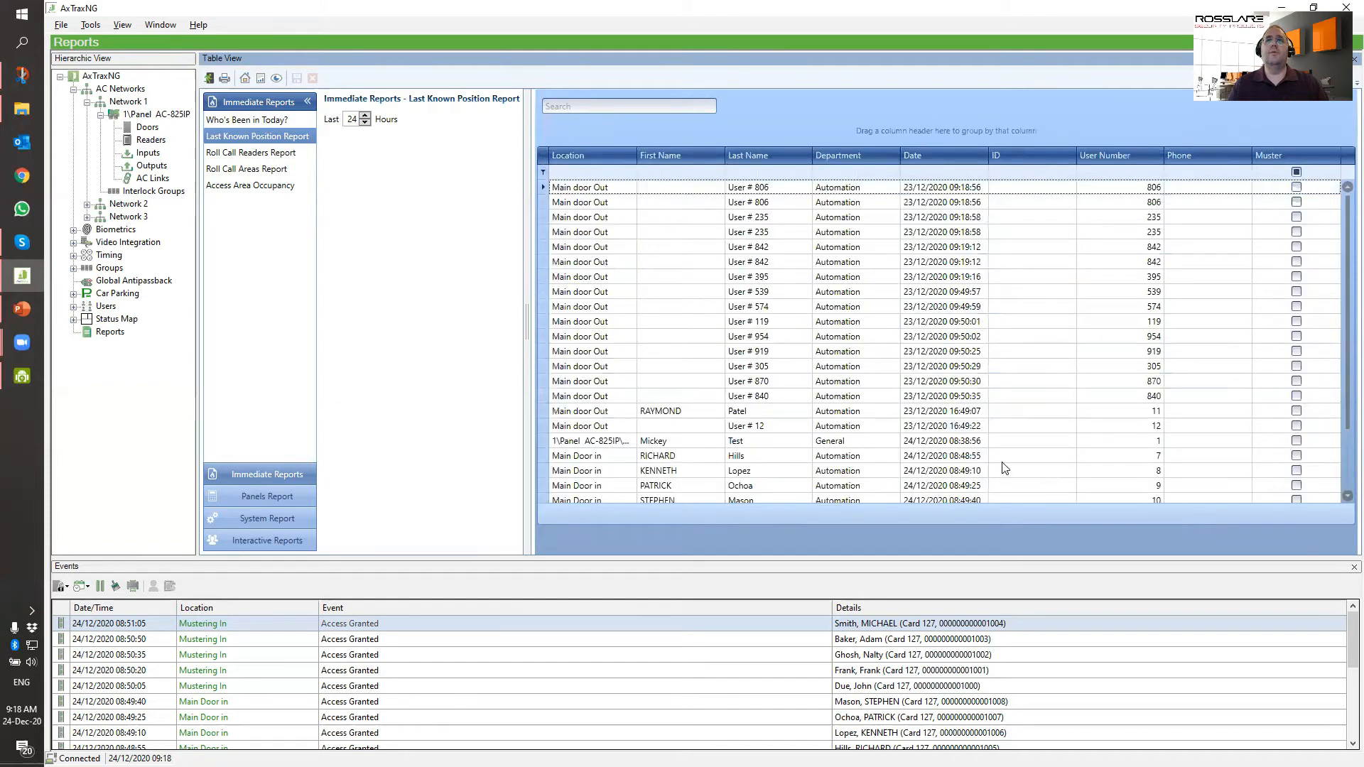
# - Filter the report's Muster column to unchecked and checked users in turn, leaving the checked filter applied
pyautogui.click(1296, 172)
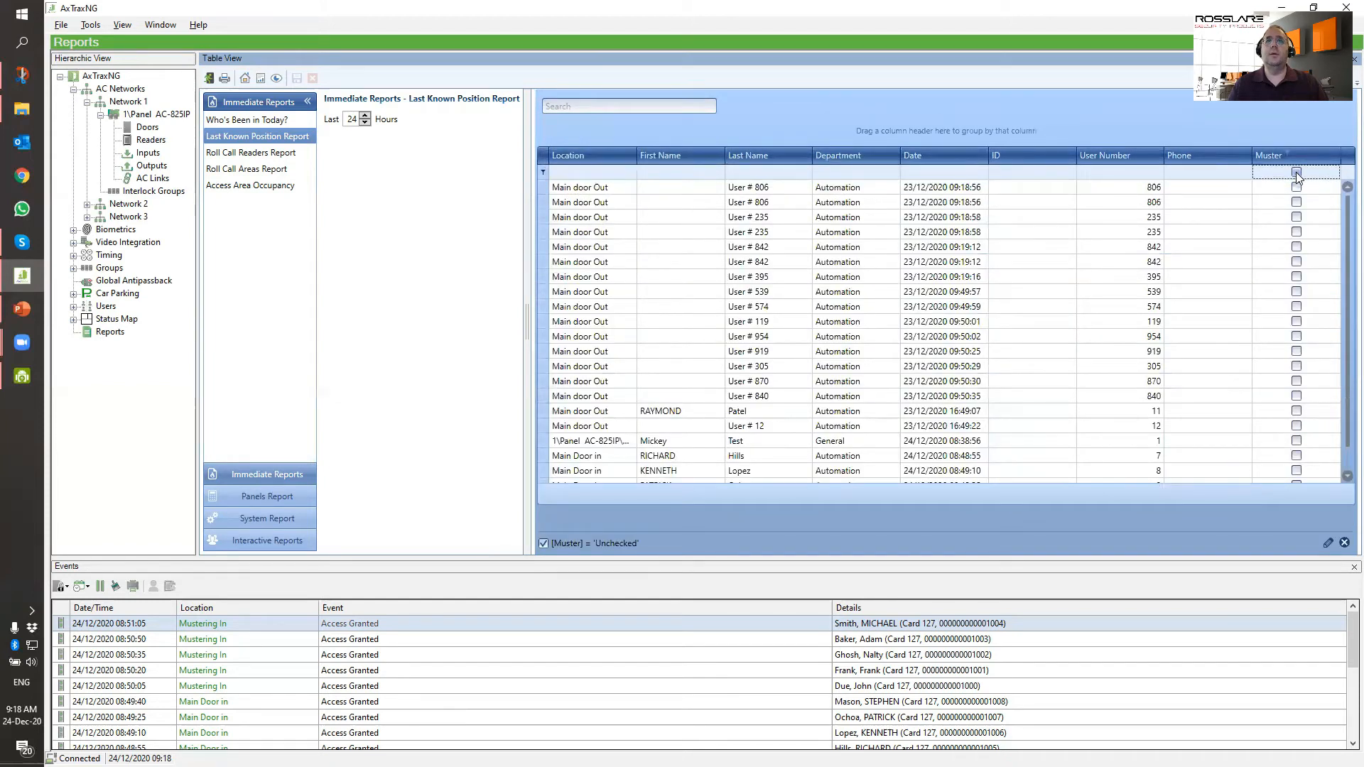
pyautogui.click(1296, 172)
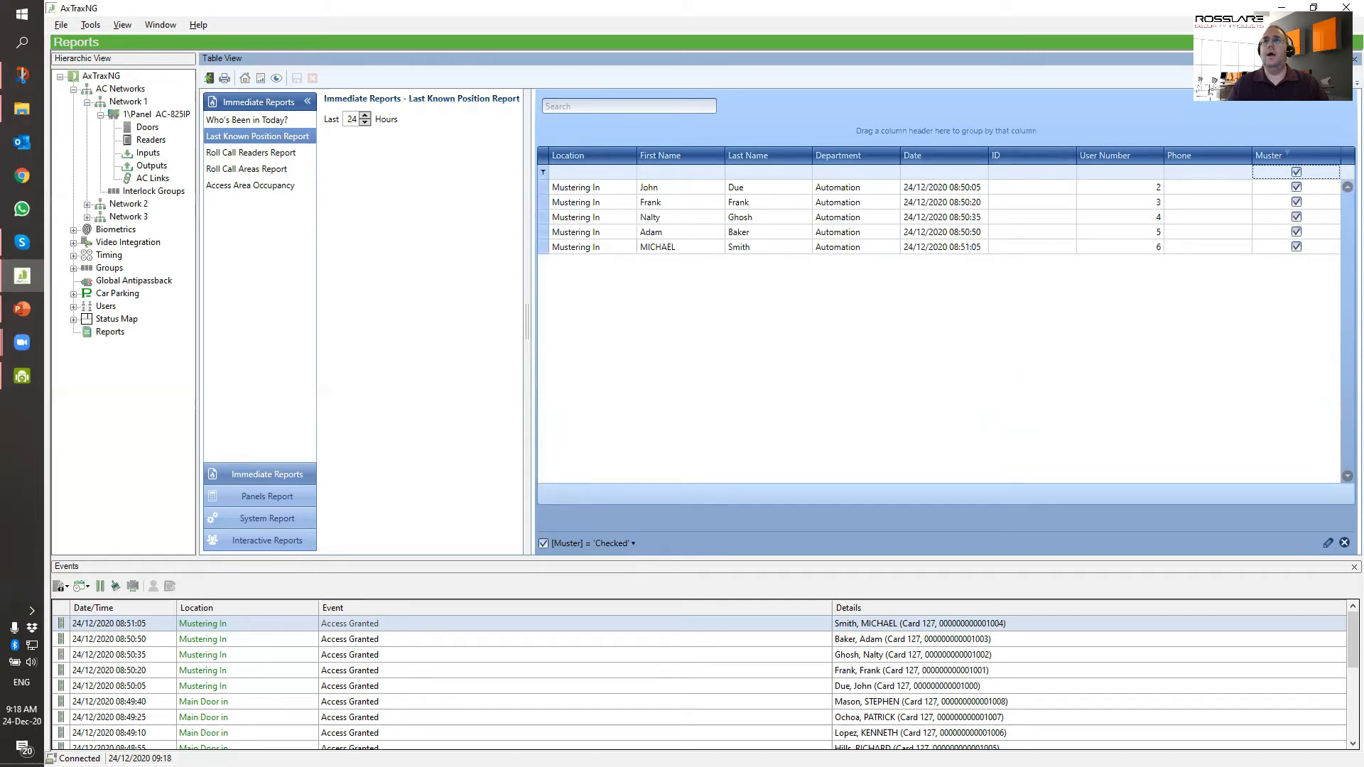
pyautogui.click(1296, 172)
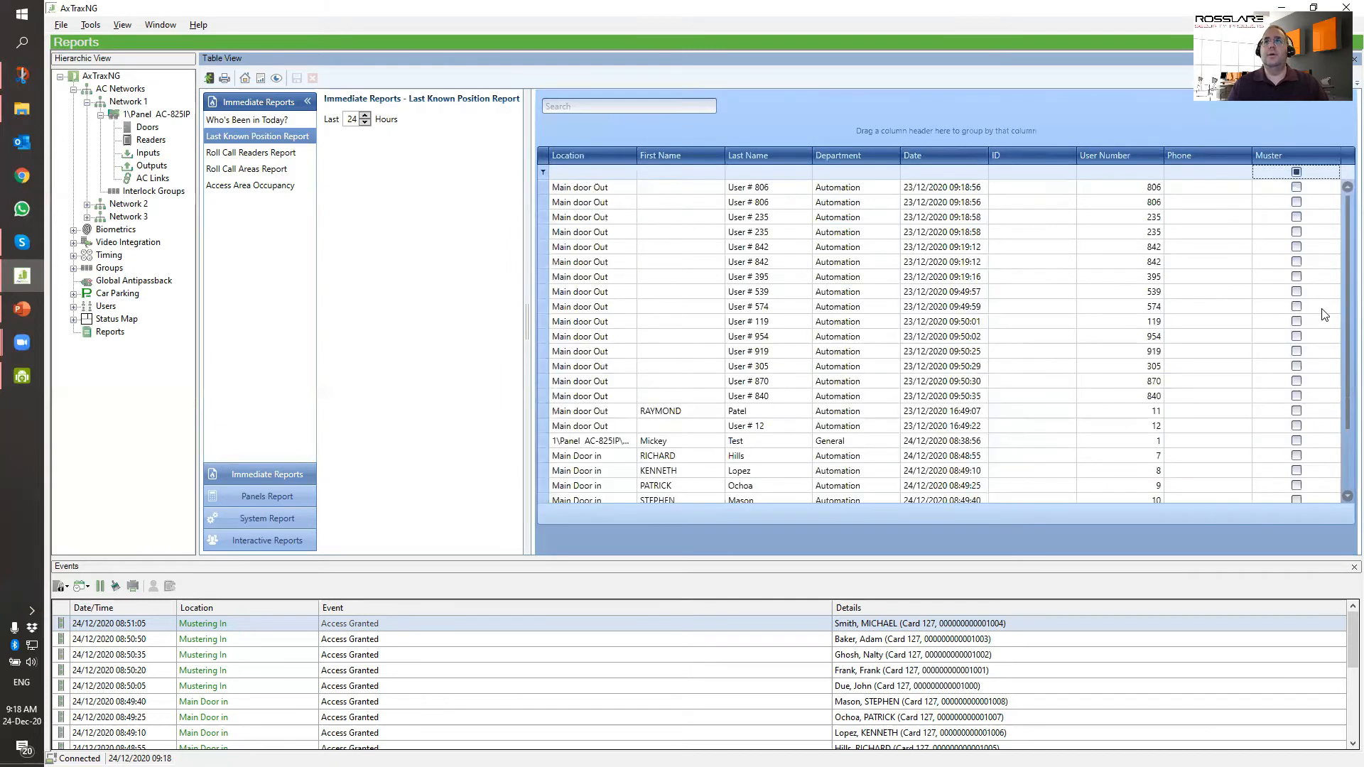
pyautogui.click(1296, 172)
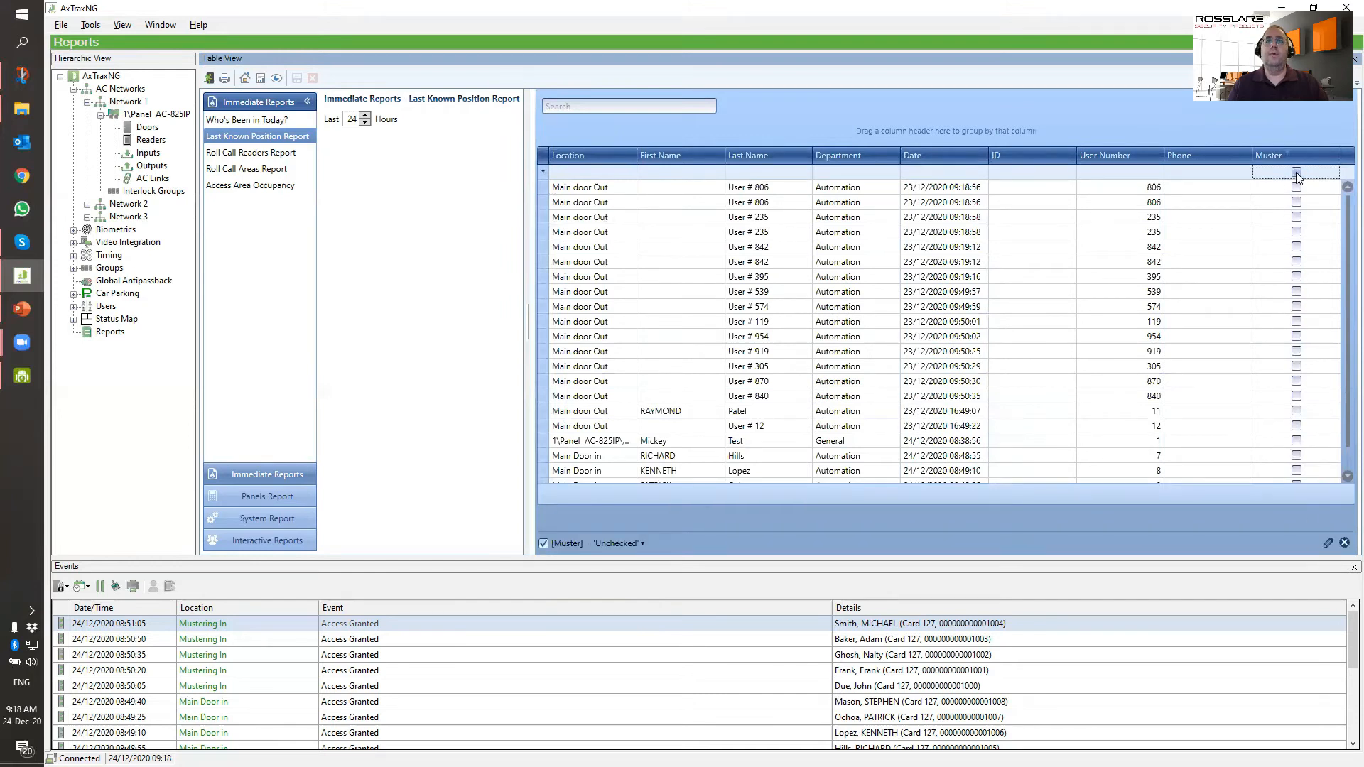
pyautogui.click(1297, 172)
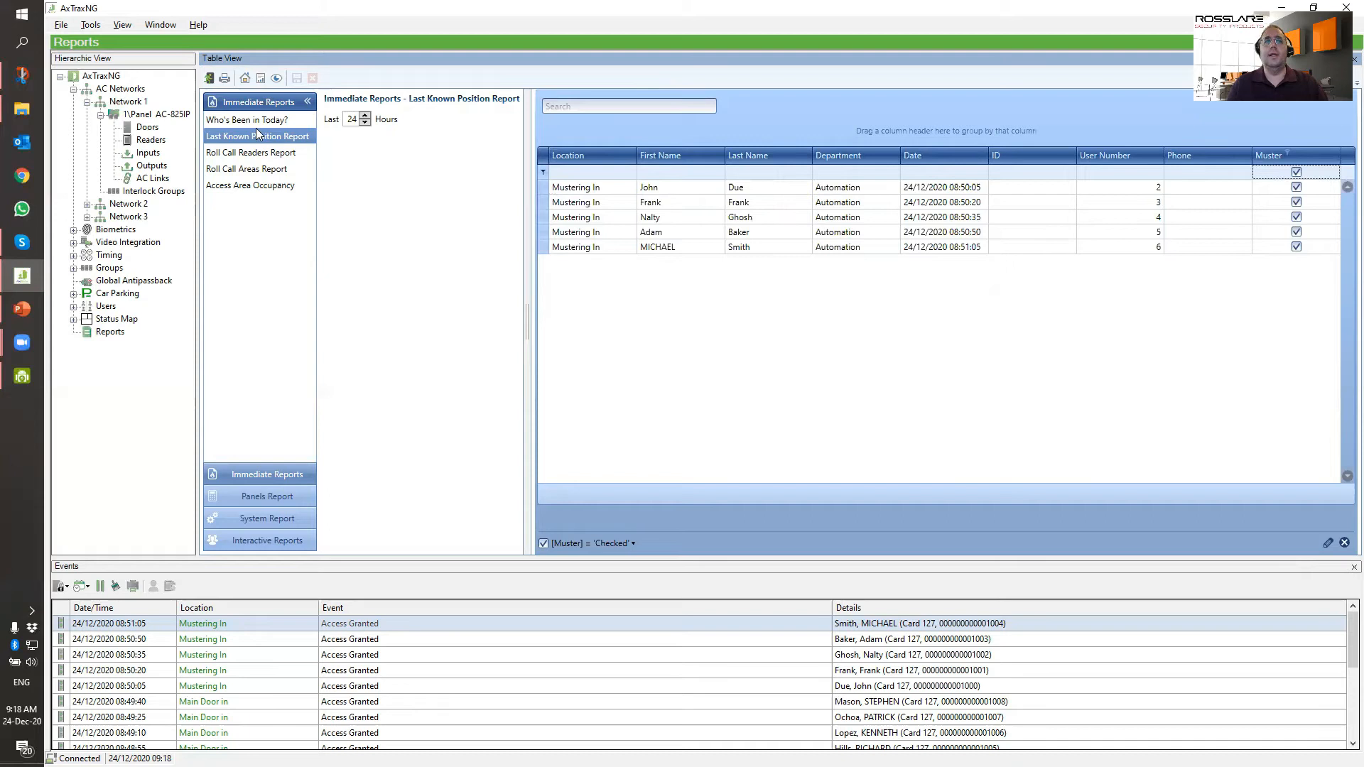
# - Start a Roll Call Readers Report and filter its available readers by "mai"
pyautogui.click(249, 154)
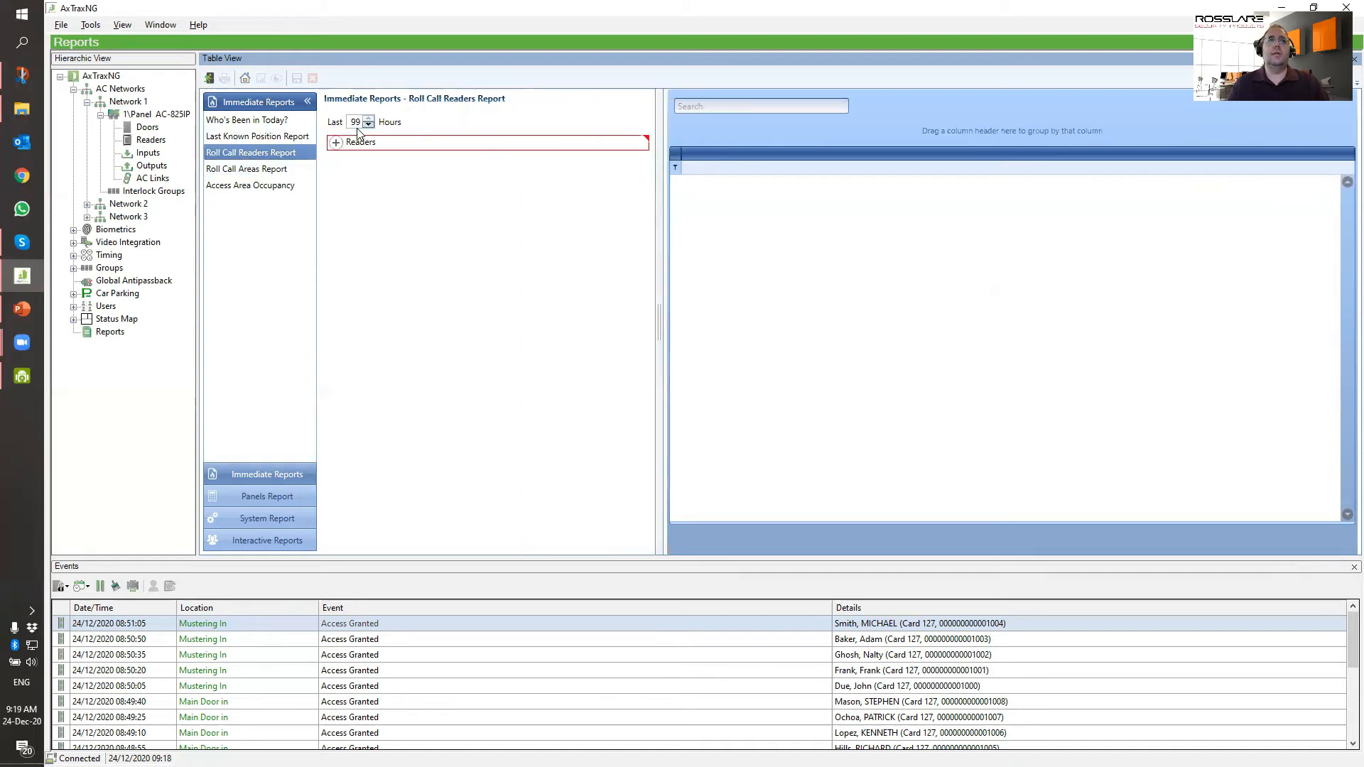
pyautogui.click(337, 142)
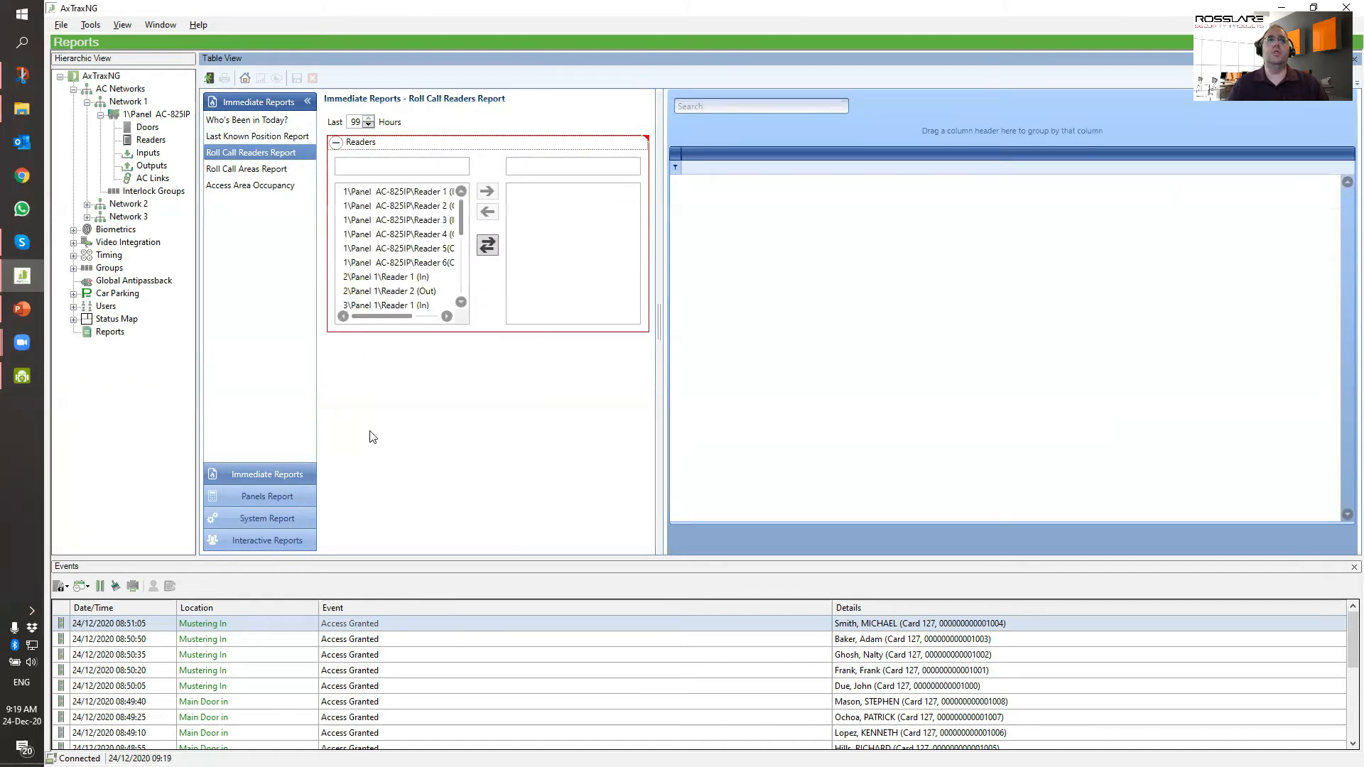
pyautogui.click(461, 303)
pyautogui.scroll(-3, 459, 303)
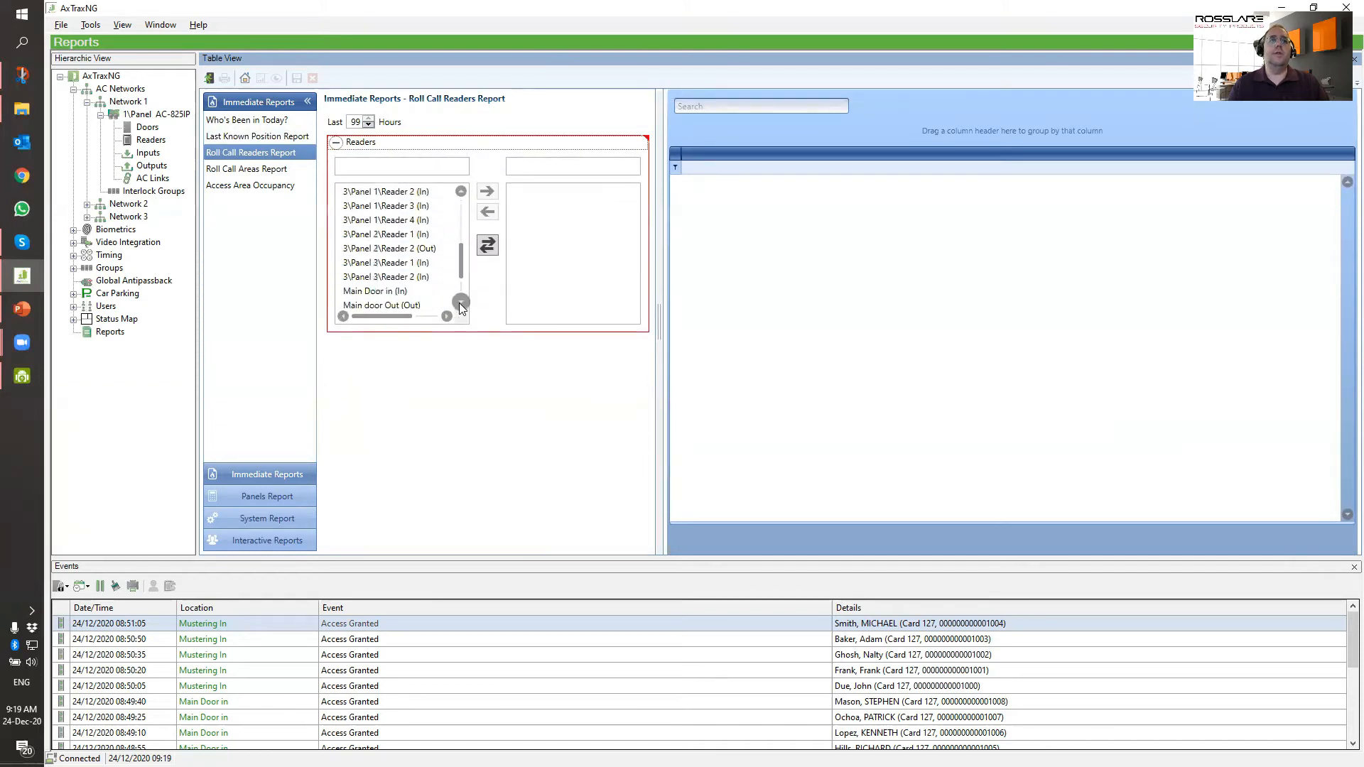
pyautogui.click(395, 163)
pyautogui.write('mai')
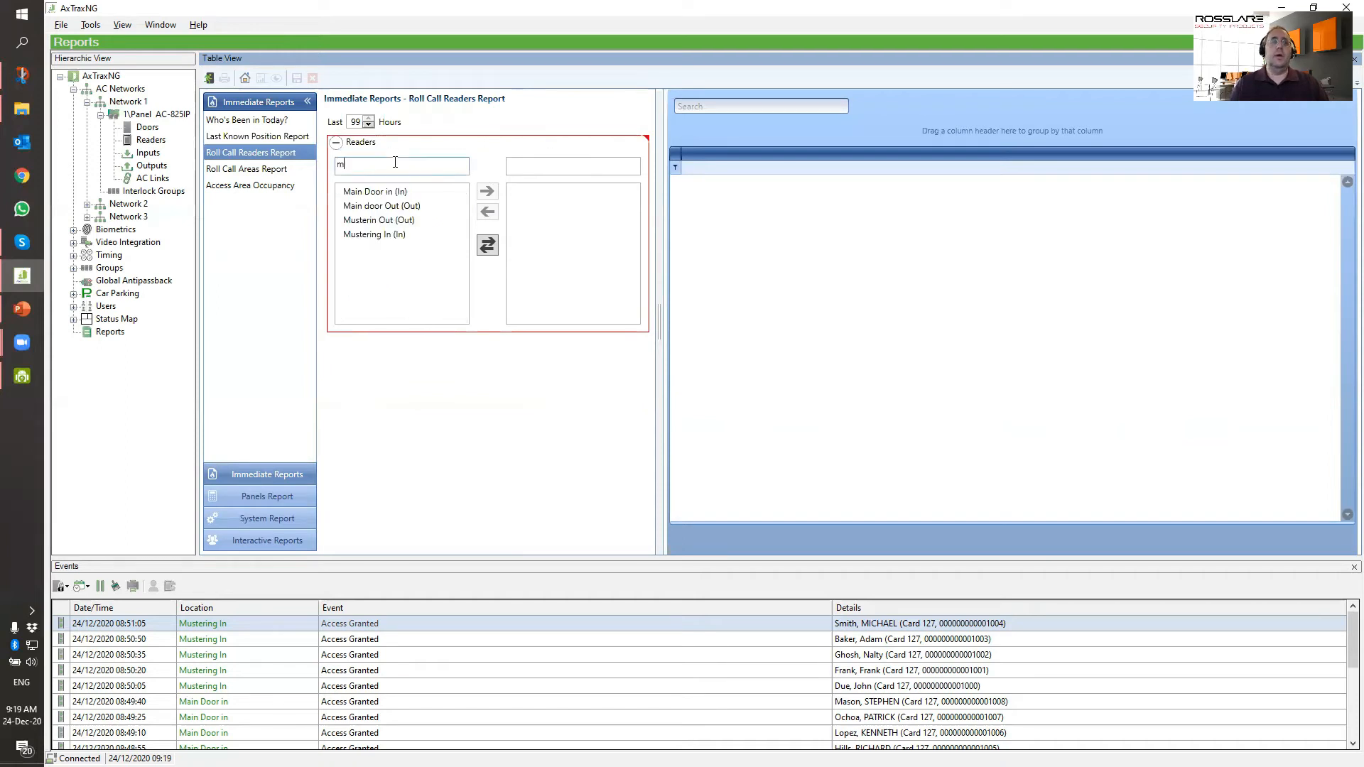
pyautogui.press('BackSpace')
pyautogui.press('BackSpace')
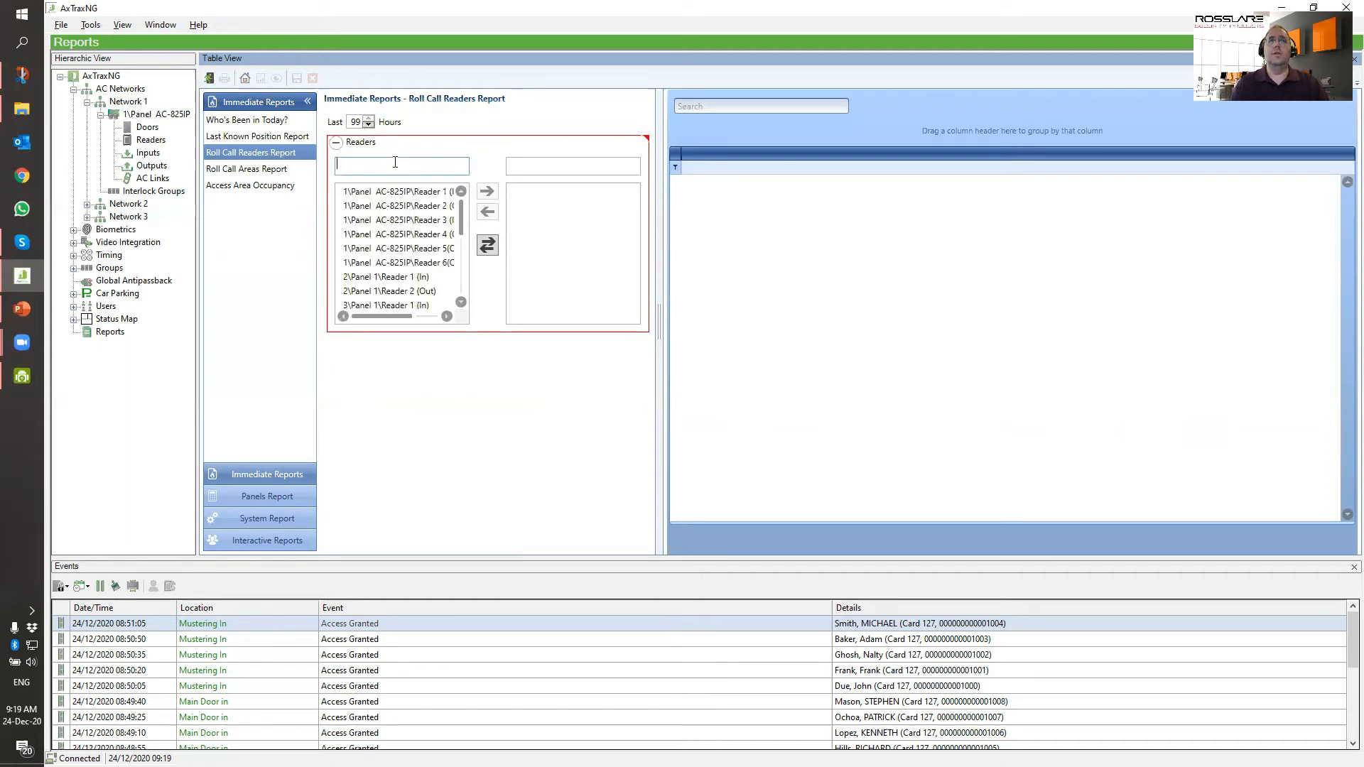
pyautogui.write('mai')
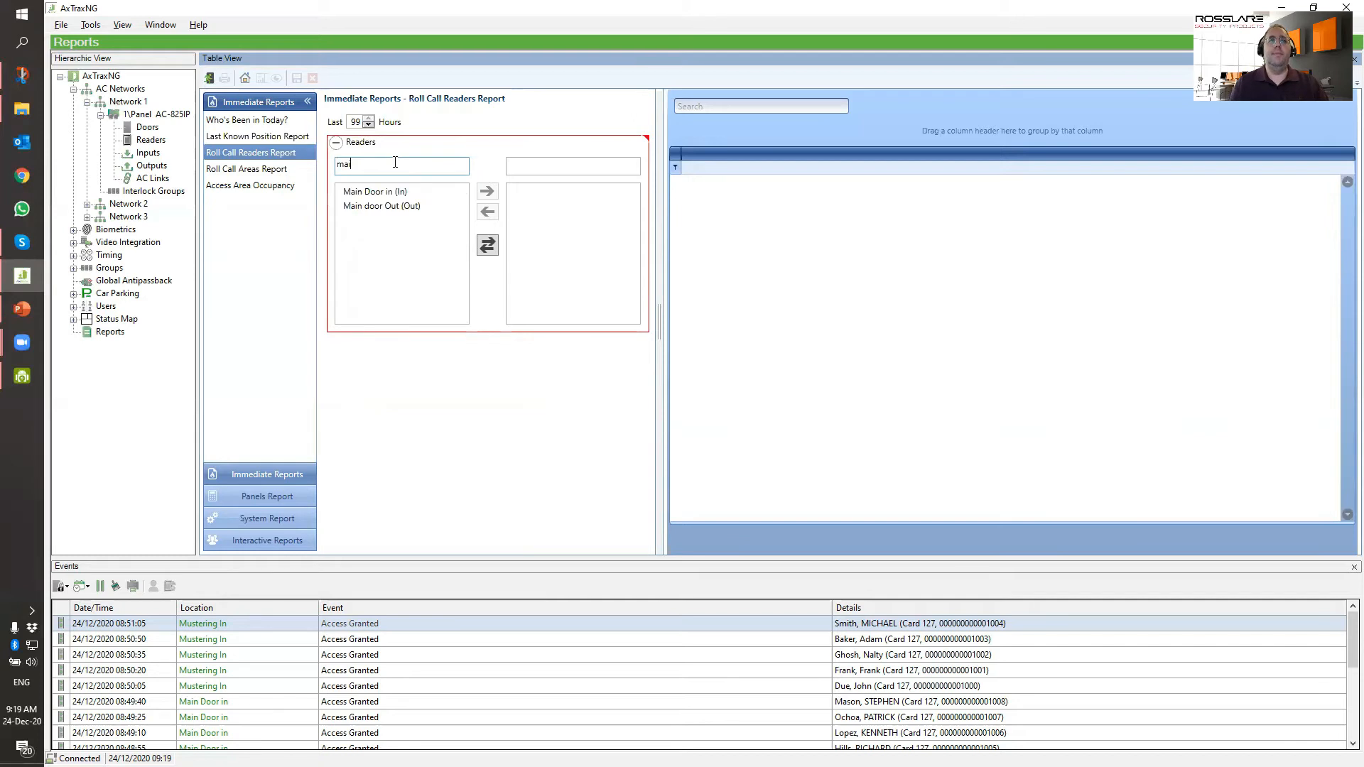
# - Add the Main Door in and Main door Out readers, generate the roll call report, and look through its entries
pyautogui.moveTo(396, 192); pyautogui.dragTo(398, 217)
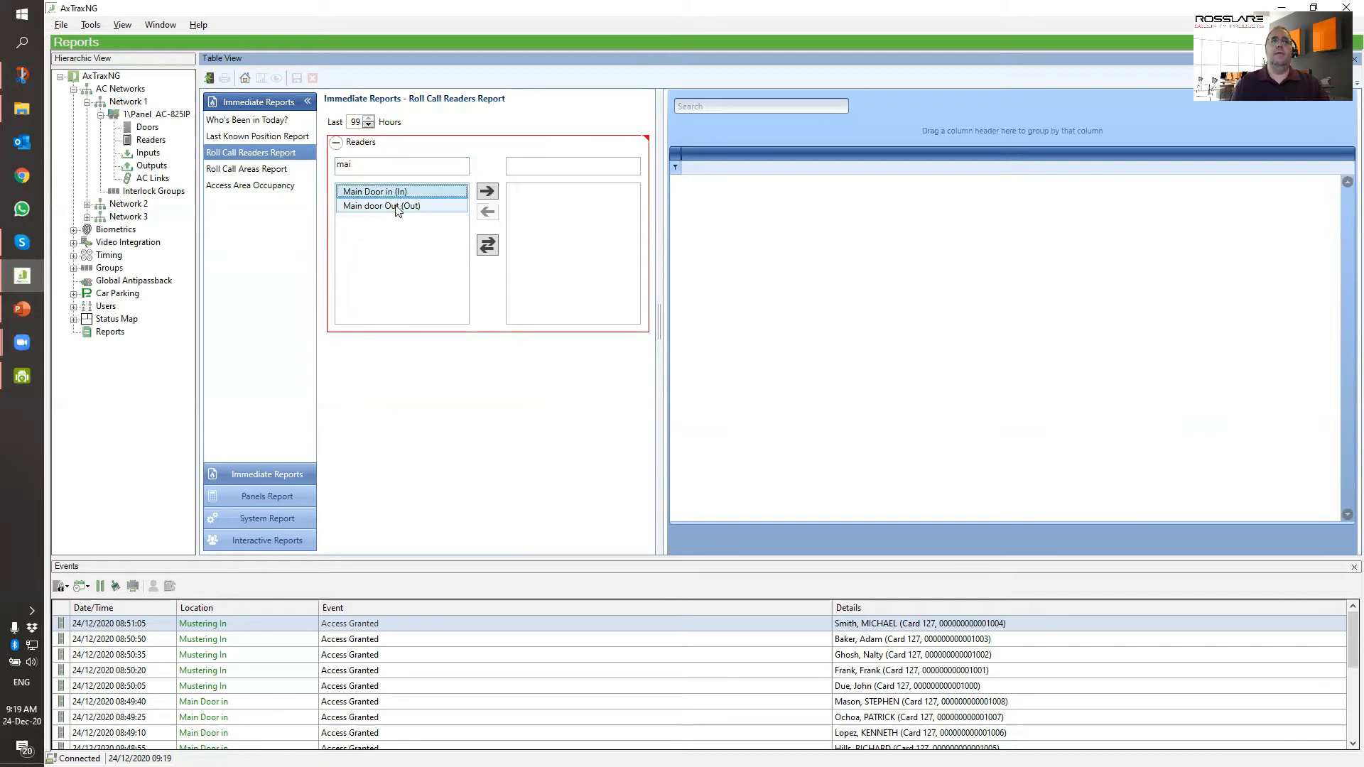
pyautogui.keyDown('ctrl'); pyautogui.click(398, 211); pyautogui.keyUp('ctrl')
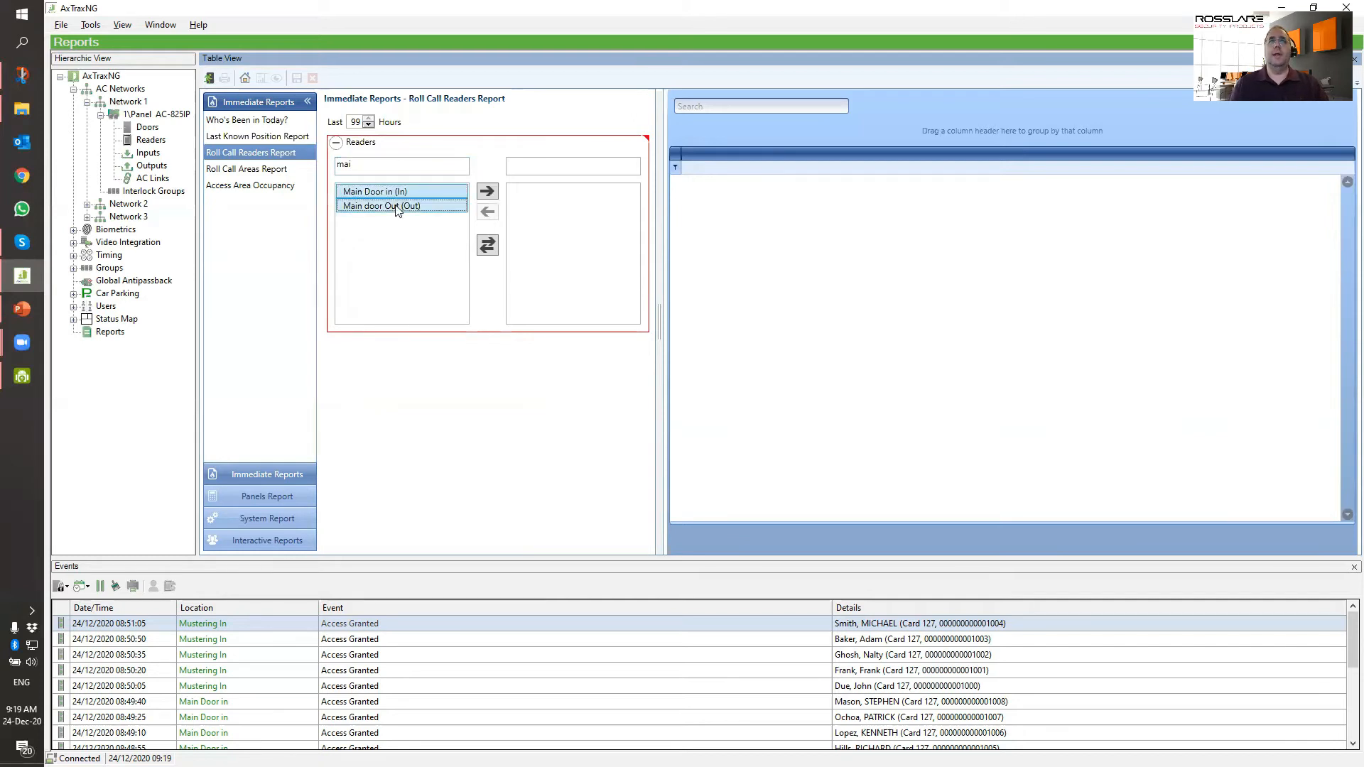
pyautogui.click(487, 192)
pyautogui.click(245, 77)
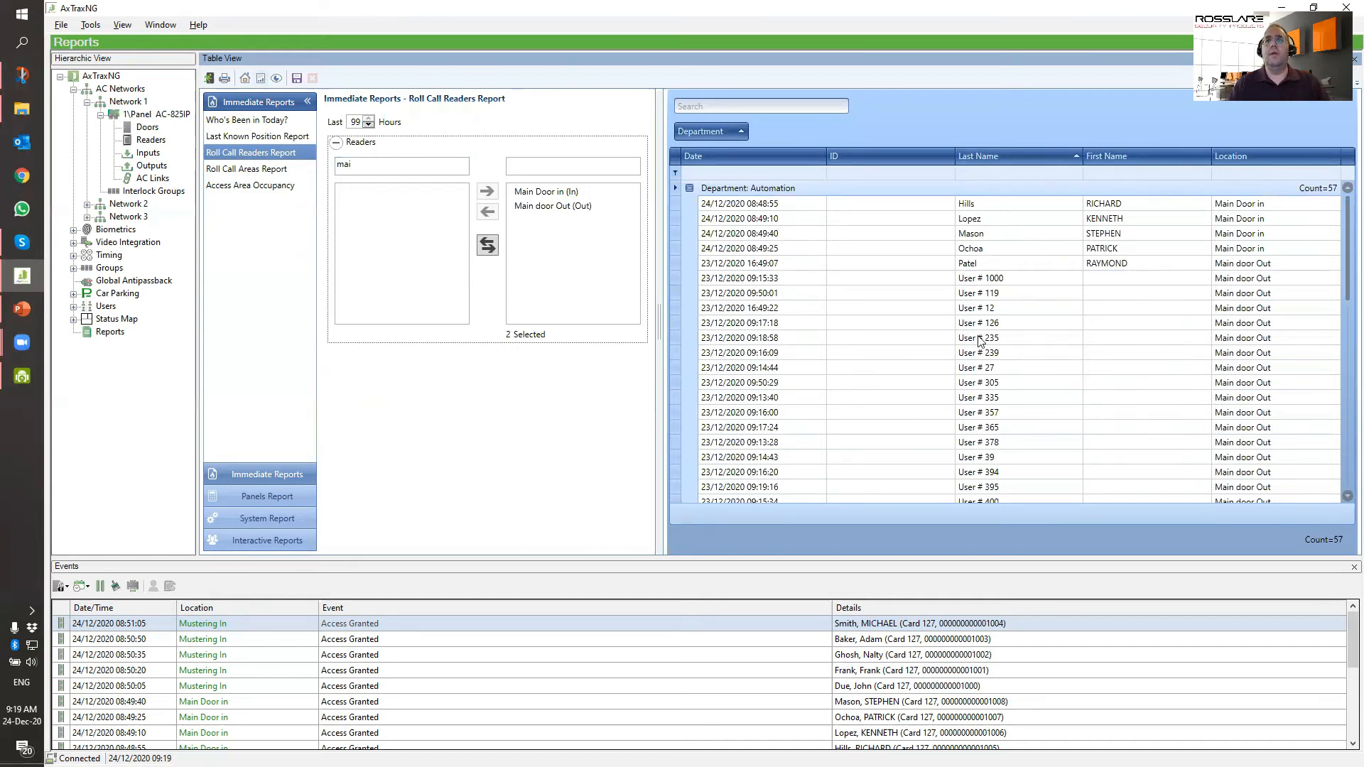
pyautogui.scroll(-6, 979, 340)
pyautogui.scroll(3, 979, 339)
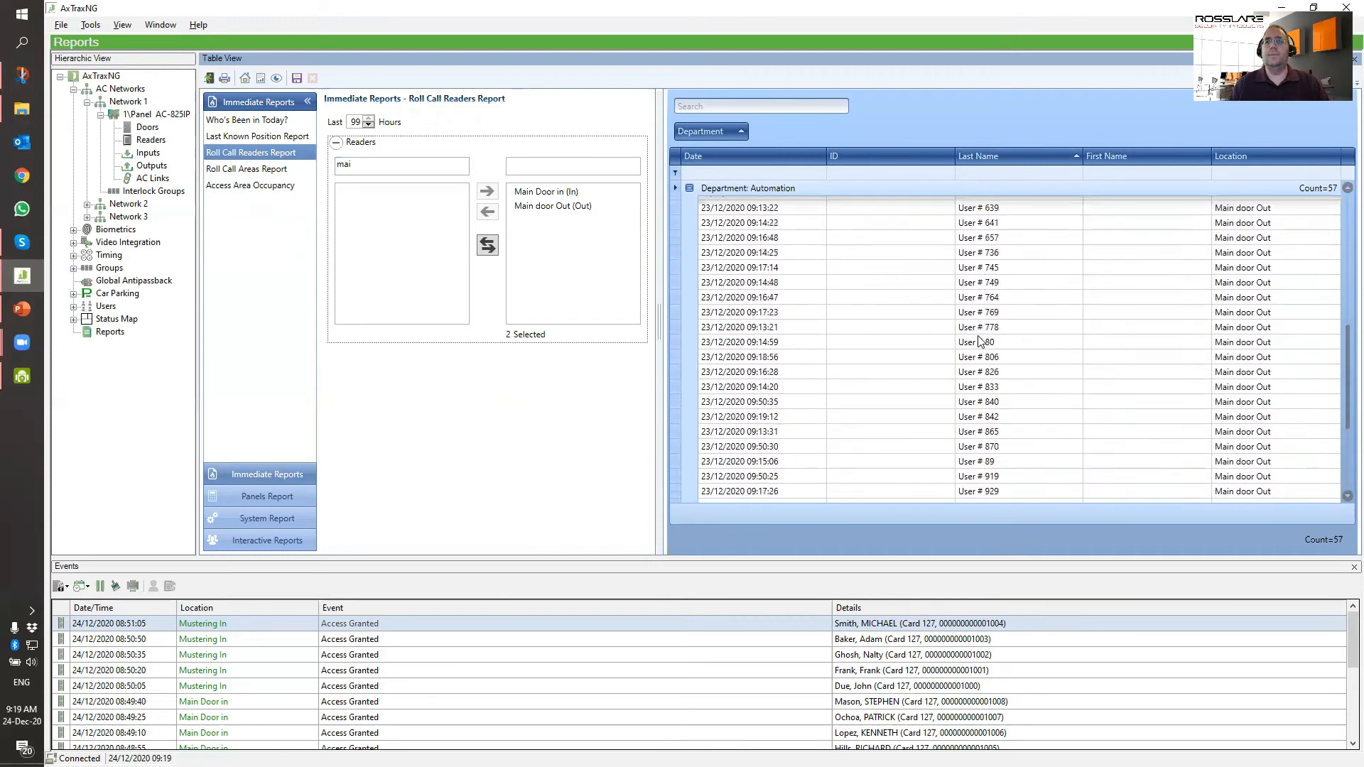
pyautogui.scroll(4, 979, 339)
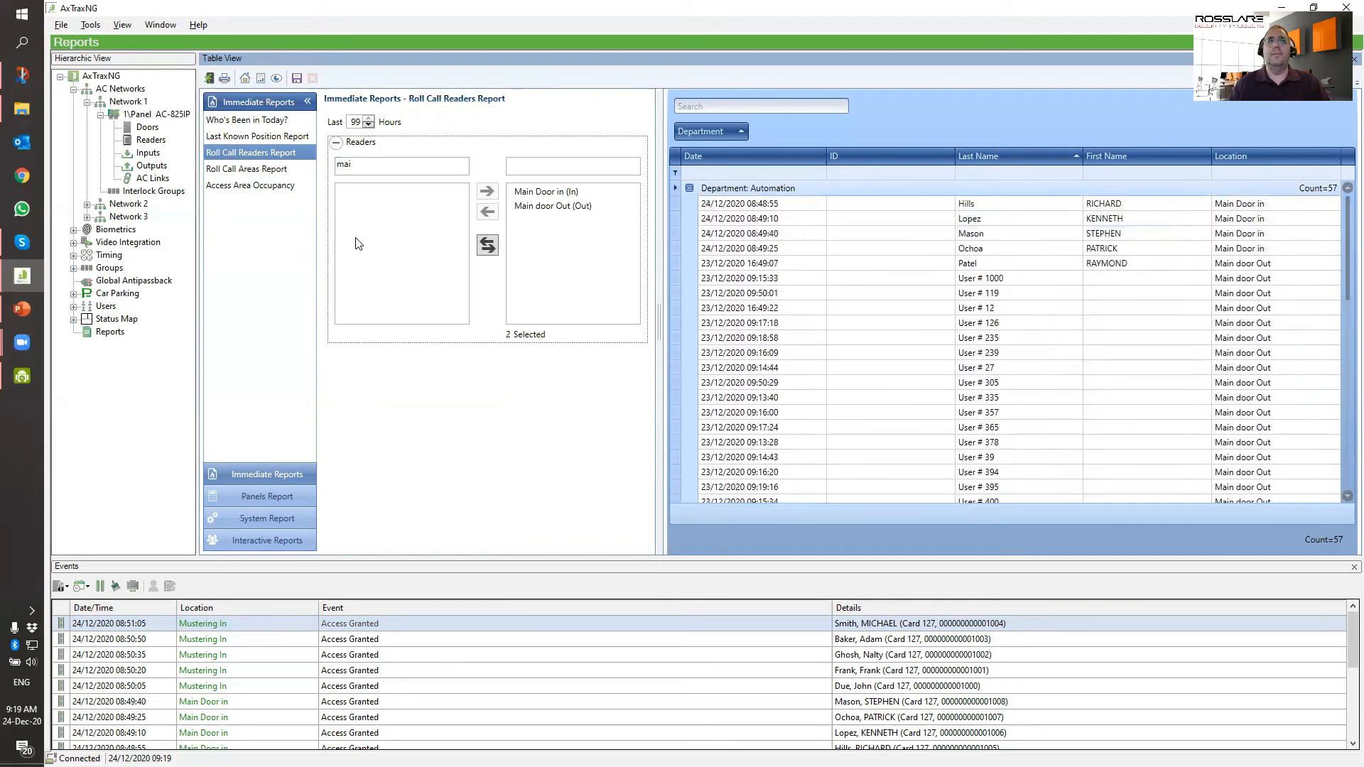
# - Generate the Roll Call Areas Report for the Main Office access area
pyautogui.click(261, 171)
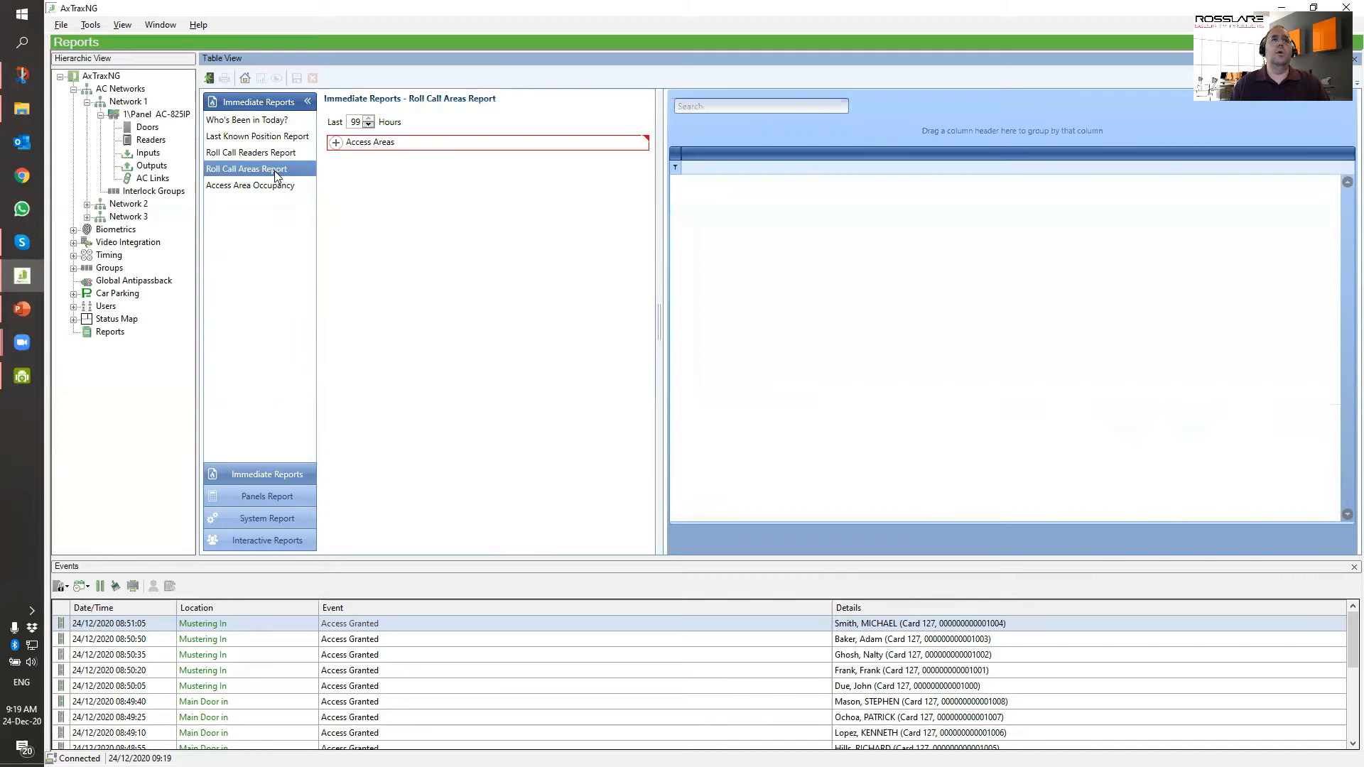
pyautogui.click(337, 143)
pyautogui.click(398, 206)
pyautogui.click(490, 193)
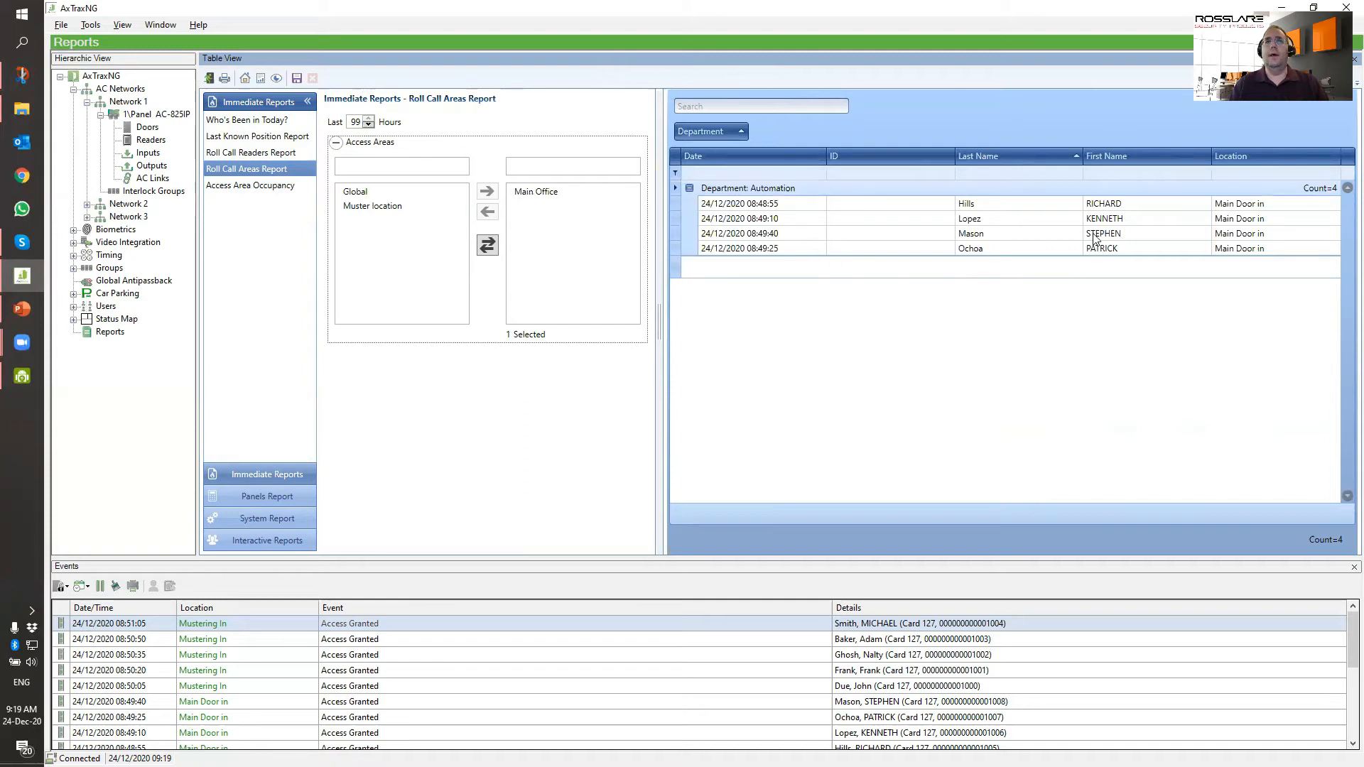
# - Generate the Access Area Occupancy report for the Main Office and Muster location access areas
pyautogui.click(239, 187)
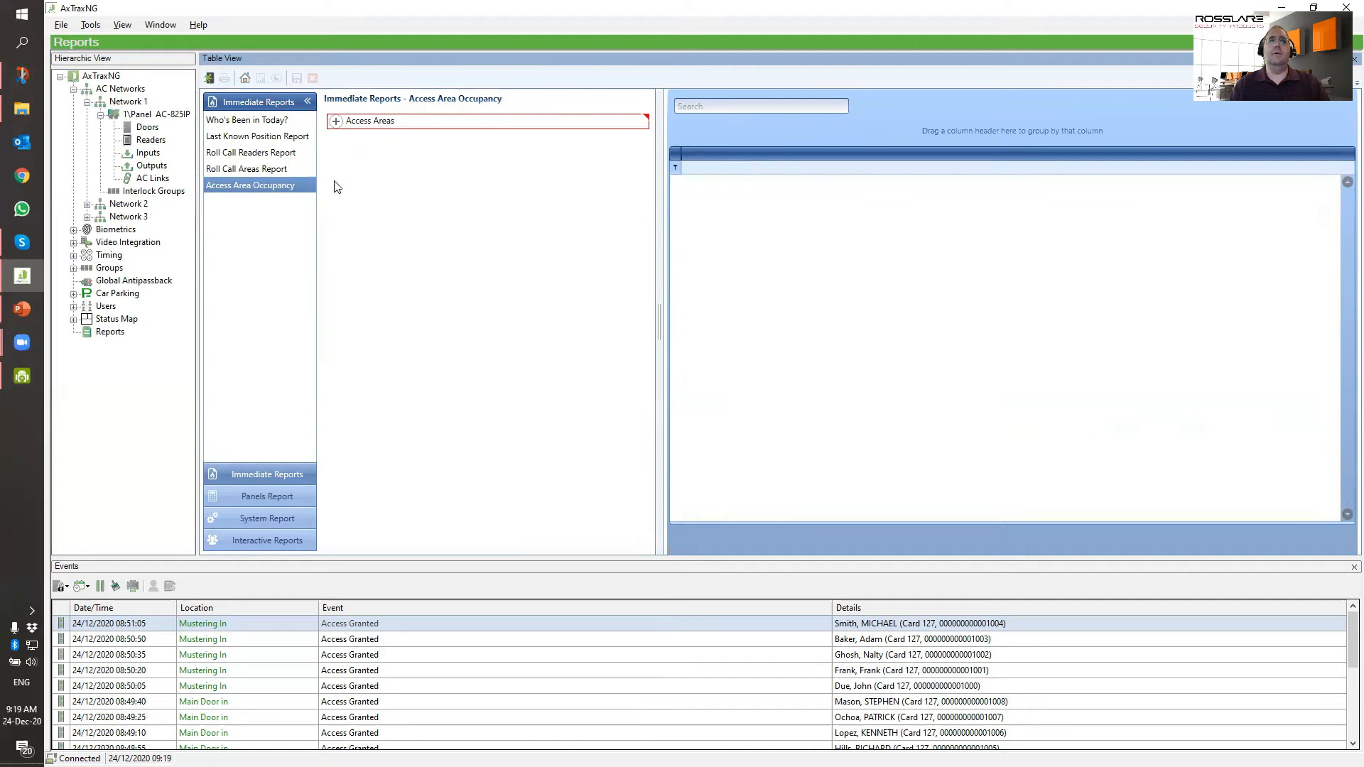
pyautogui.click(336, 122)
pyautogui.click(384, 186)
pyautogui.keyDown('shift'); pyautogui.click(387, 200); pyautogui.keyUp('shift')
pyautogui.click(487, 170)
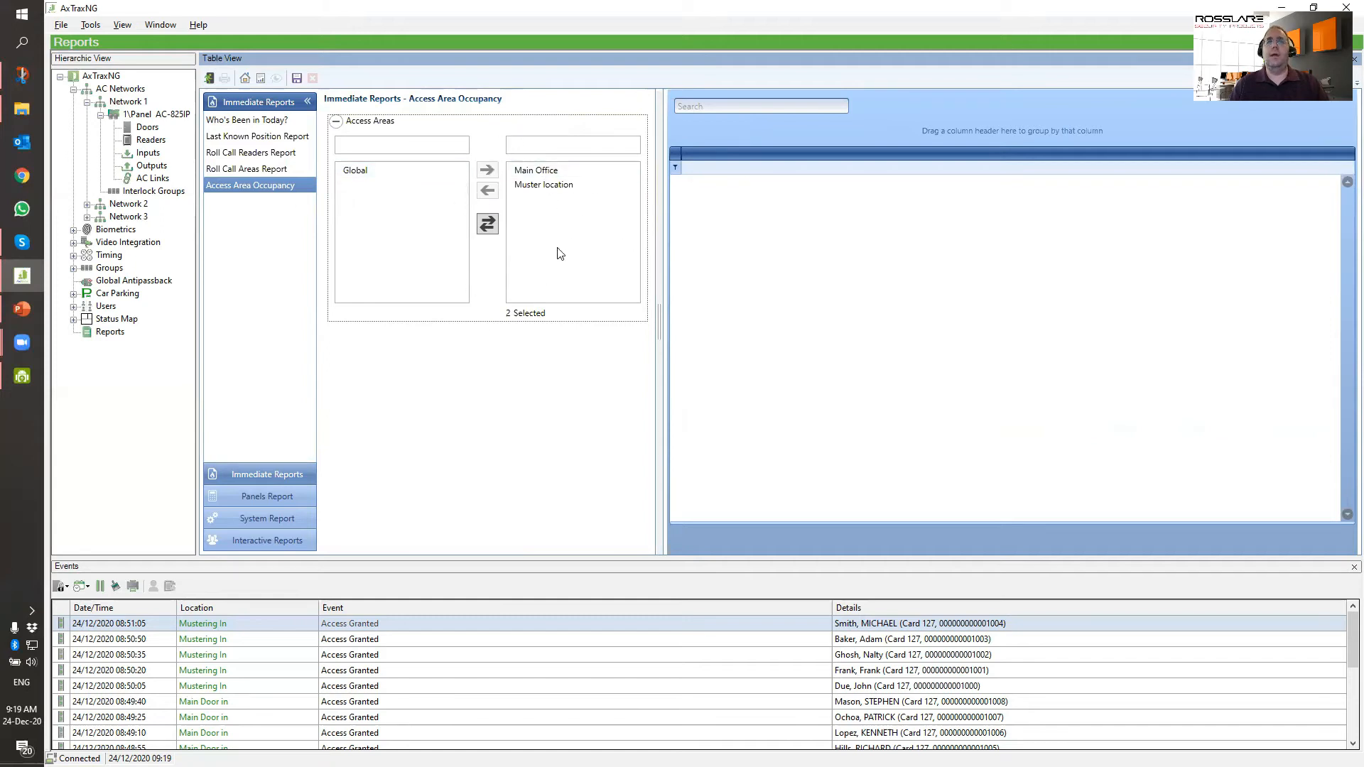
pyautogui.click(264, 79)
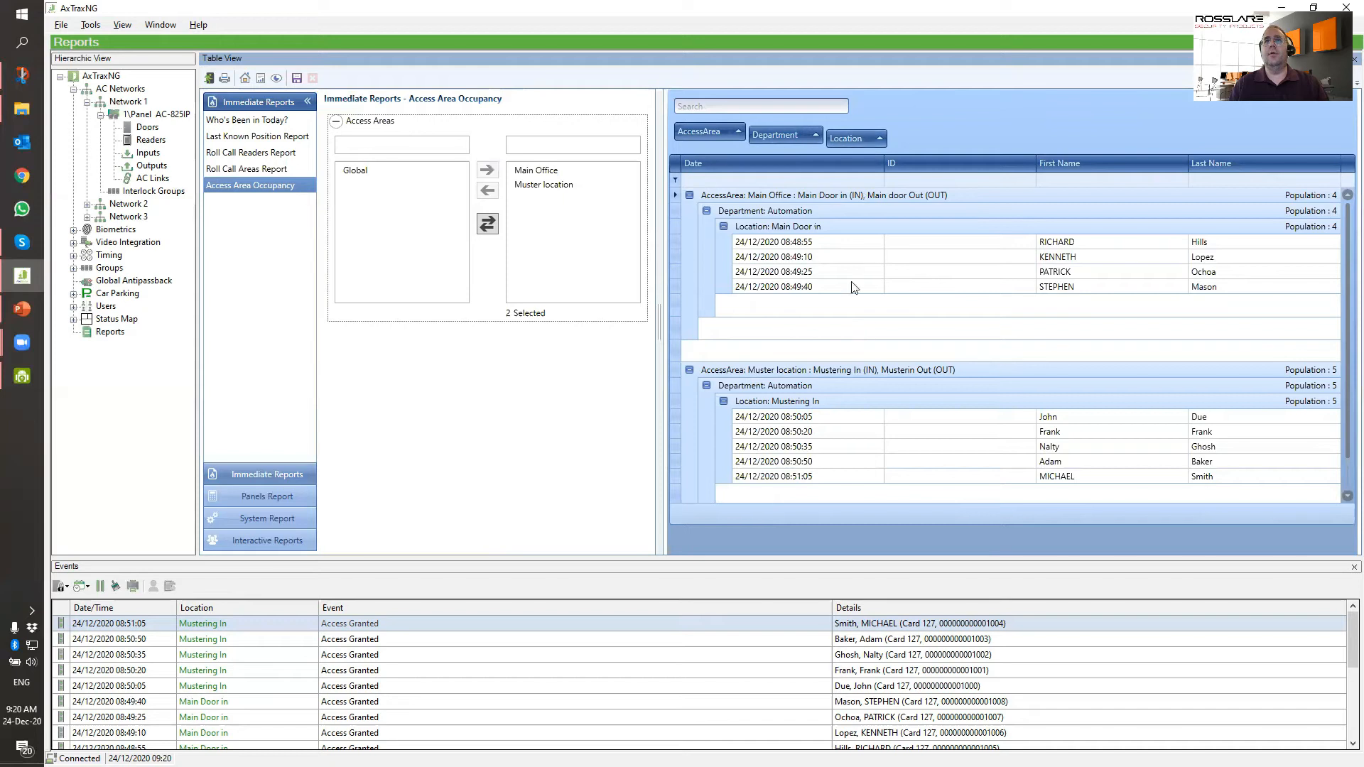
# - Group the occupancy report by access area only, and regenerate it with its default grouping
pyautogui.moveTo(838, 144); pyautogui.dragTo(707, 159)
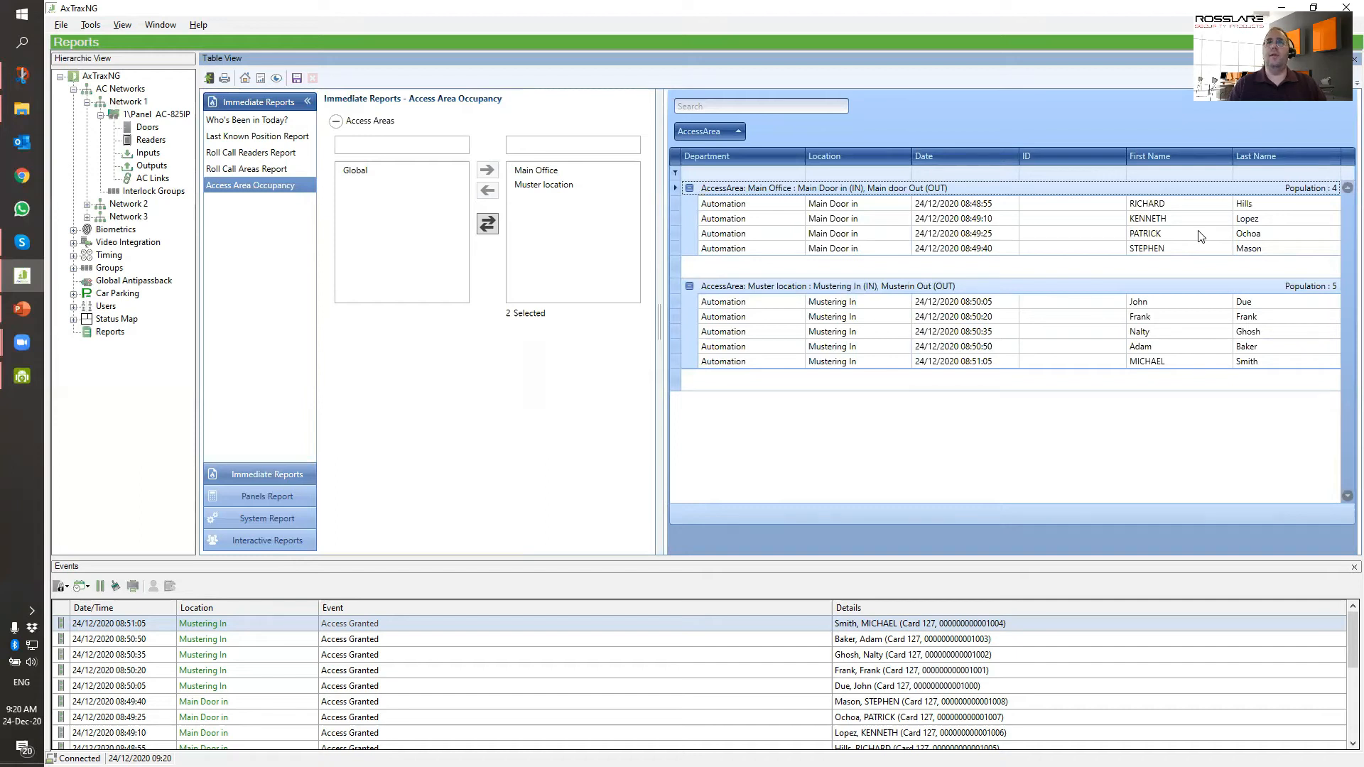
pyautogui.click(261, 79)
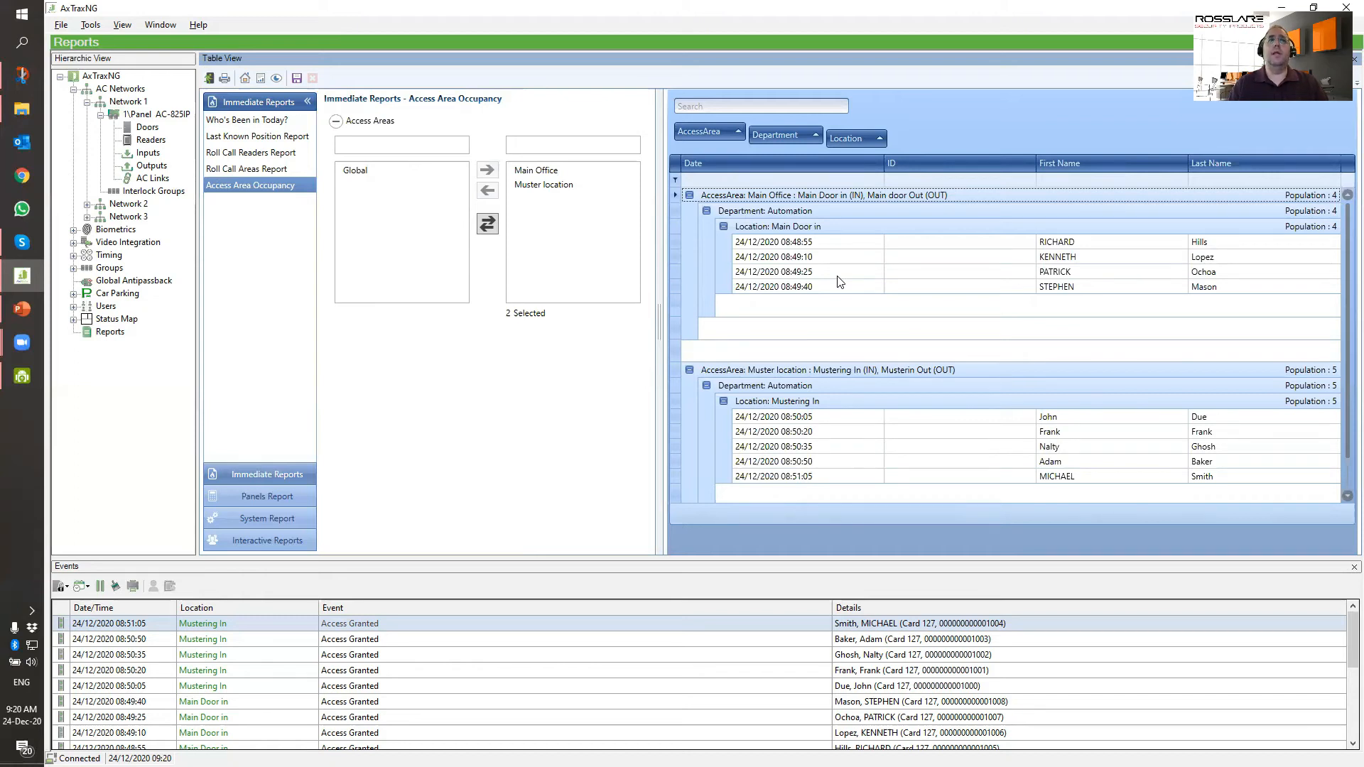
# - Open the print preview of the Access Area Occupancy report and examine its send formats, export formats and page contents
pyautogui.click(277, 79)
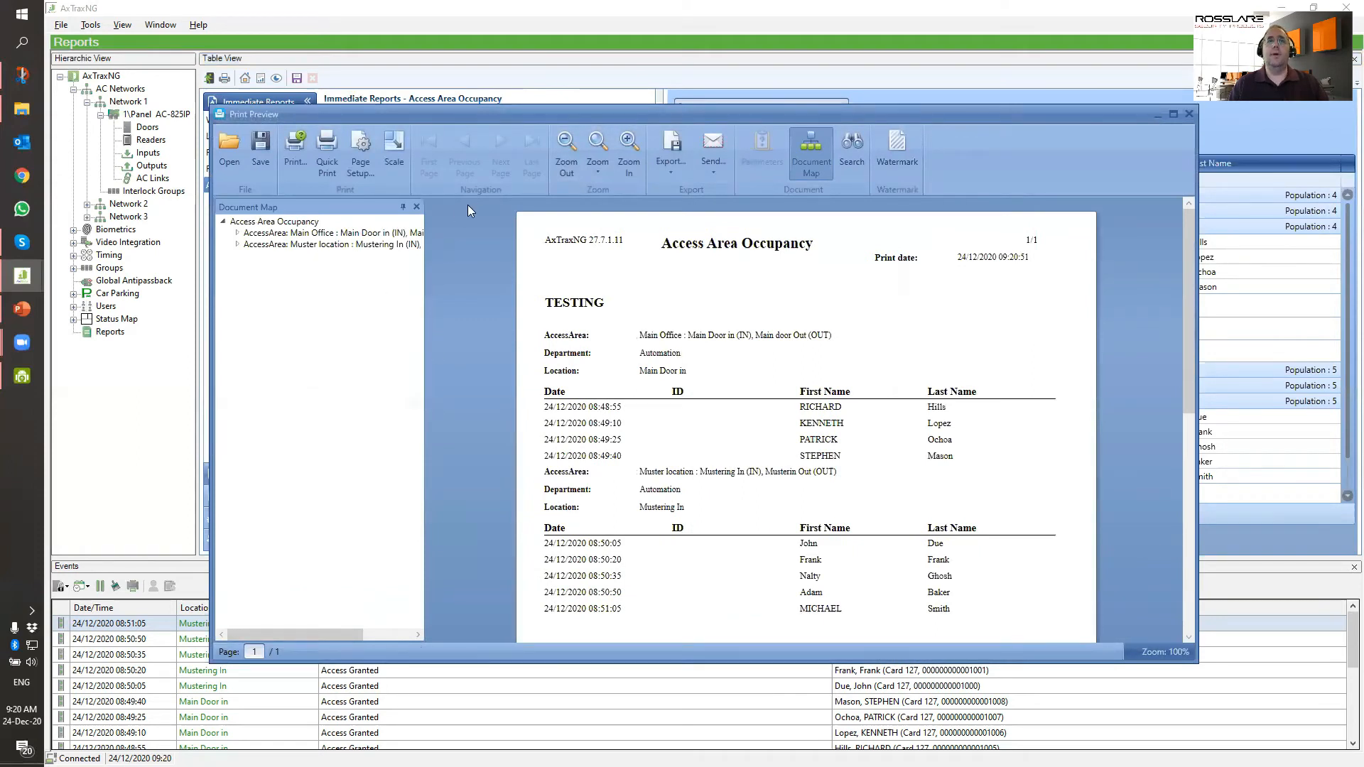
pyautogui.click(713, 172)
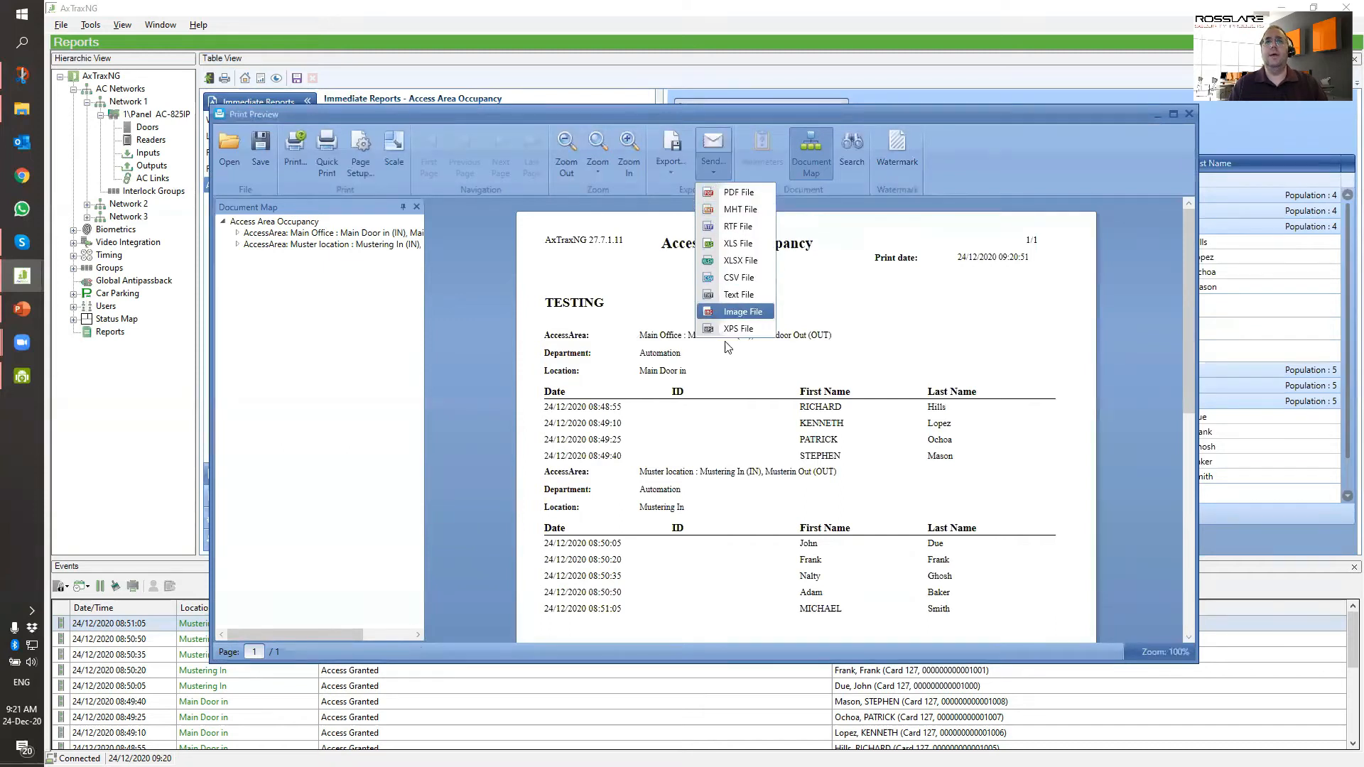
pyautogui.click(673, 174)
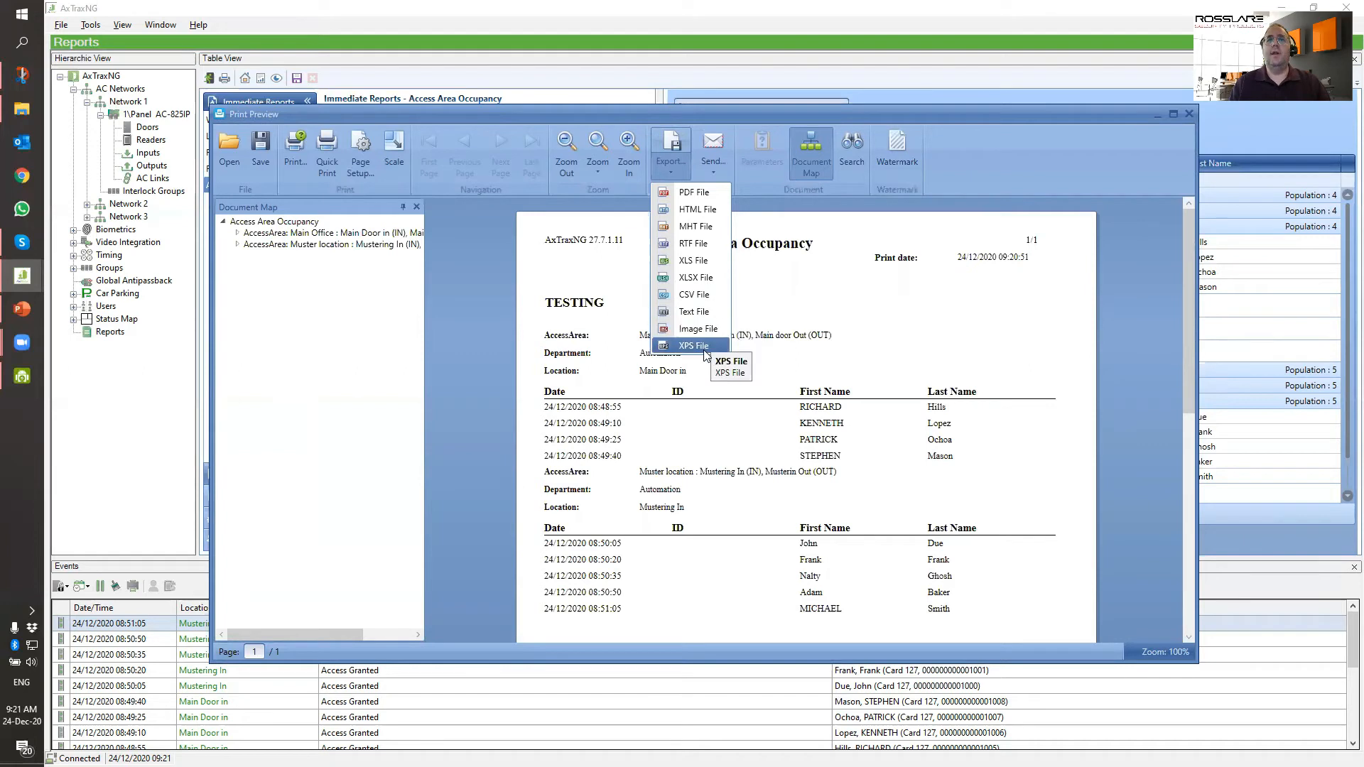
pyautogui.click(539, 284)
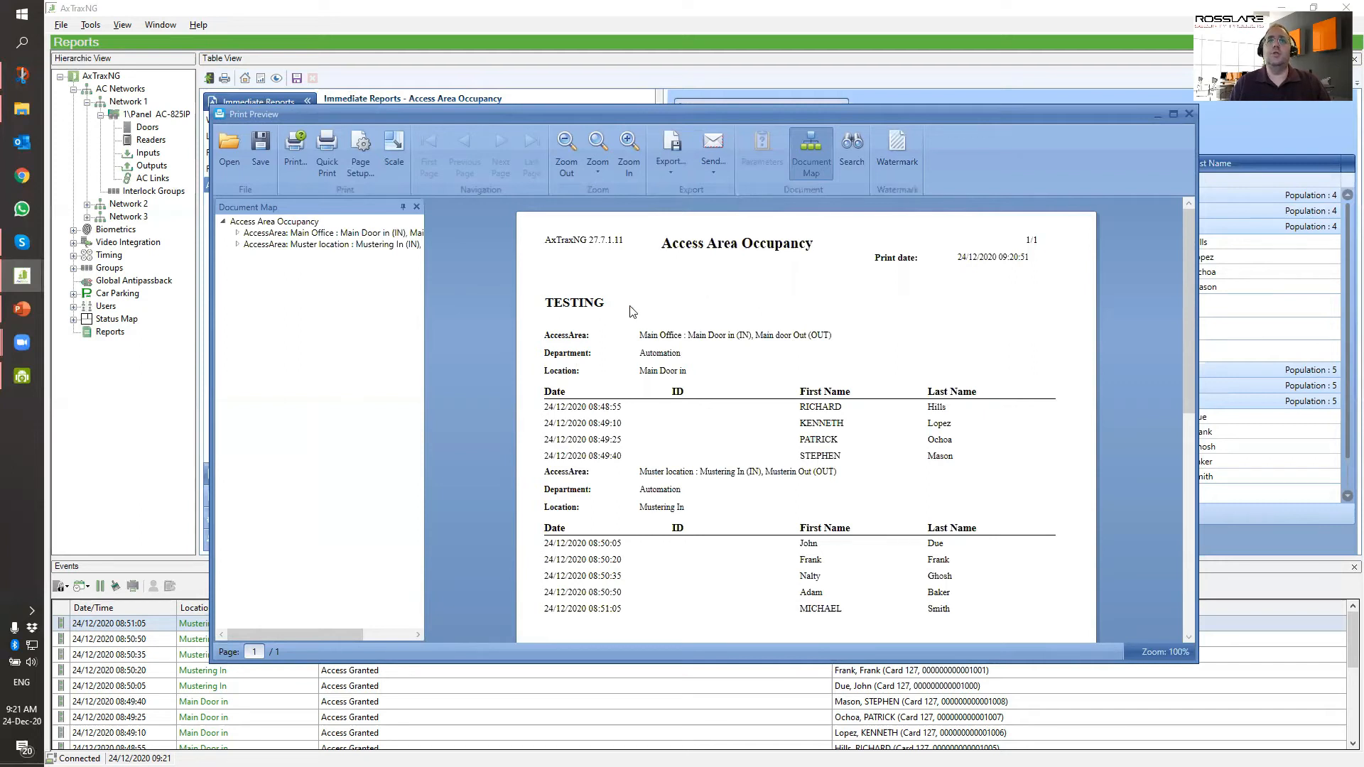
pyautogui.scroll(-5, 631, 311)
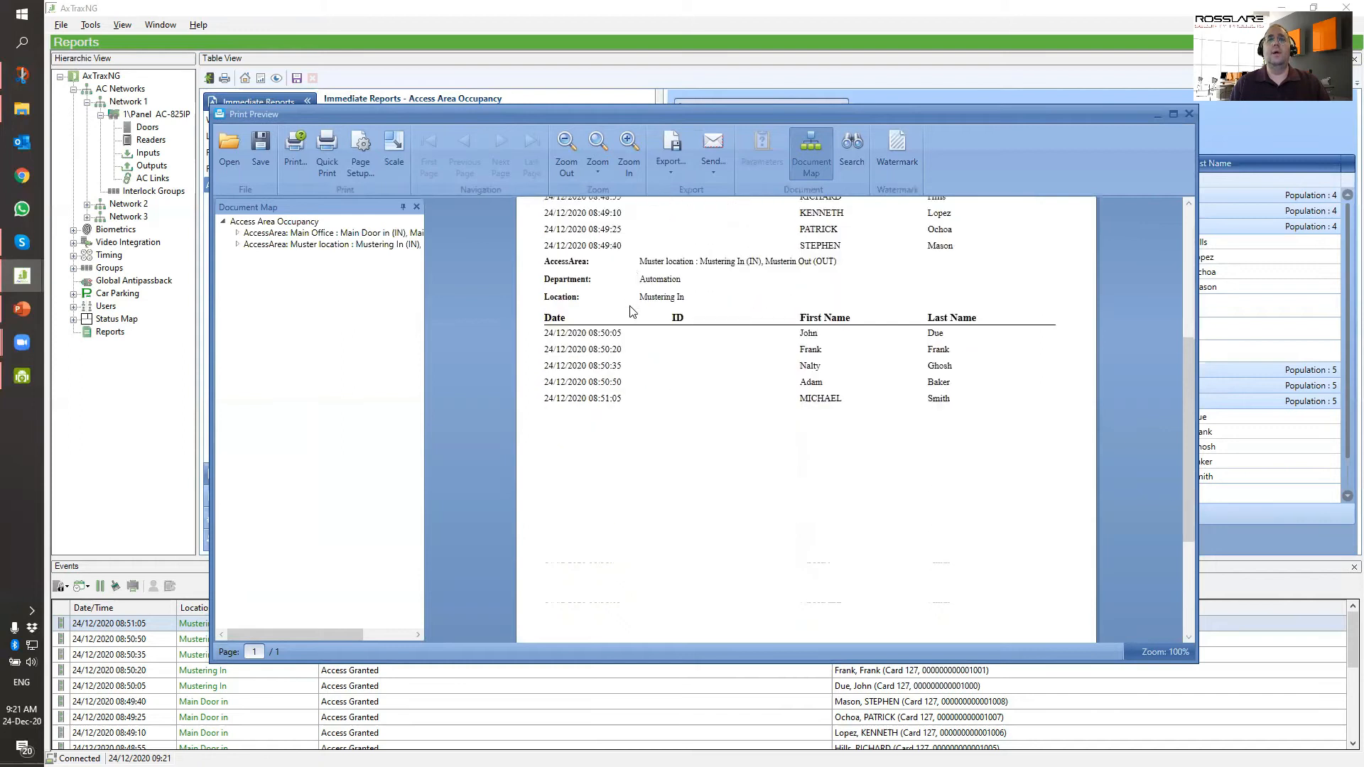
# - Examine the Main Office and Muster location sections of the occupancy report through its document map, and close the print preview
pyautogui.scroll(4, 631, 311)
pyautogui.scroll(1, 631, 311)
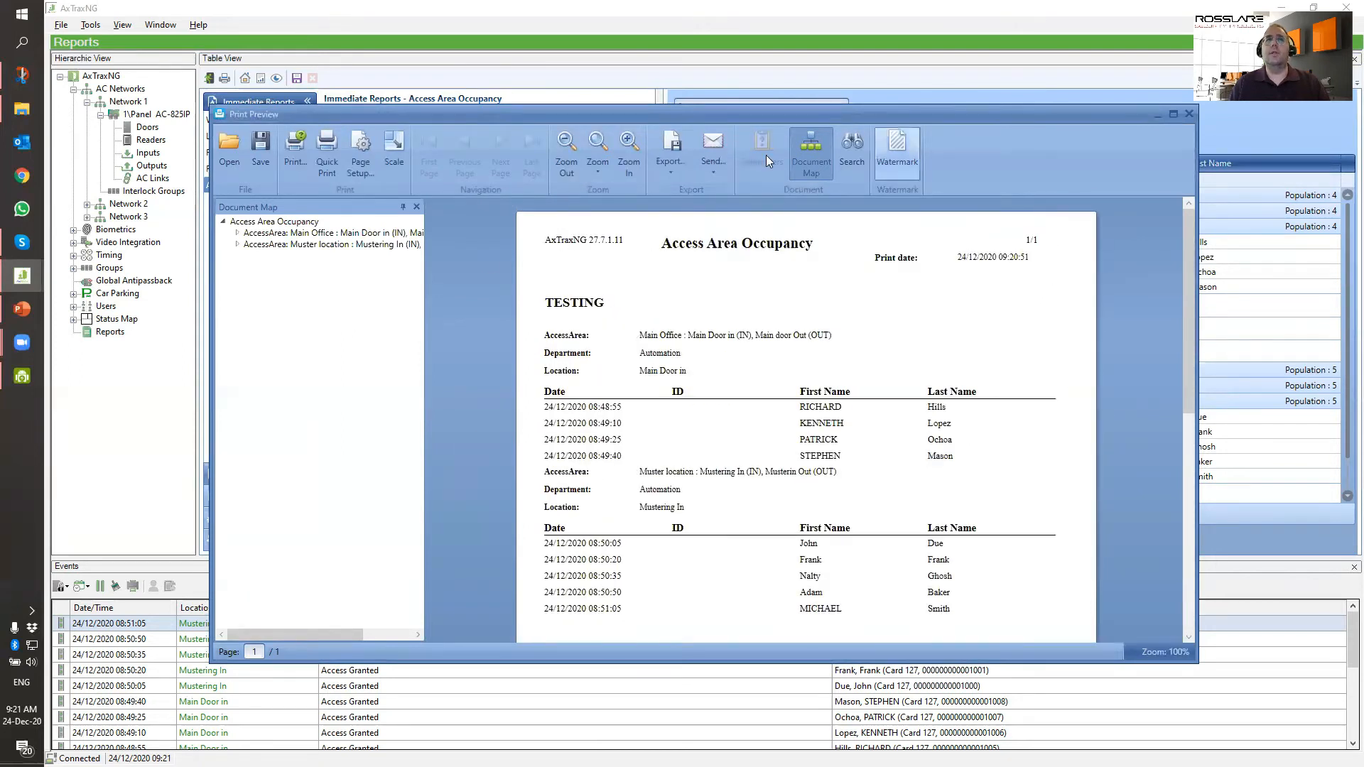
pyautogui.click(250, 235)
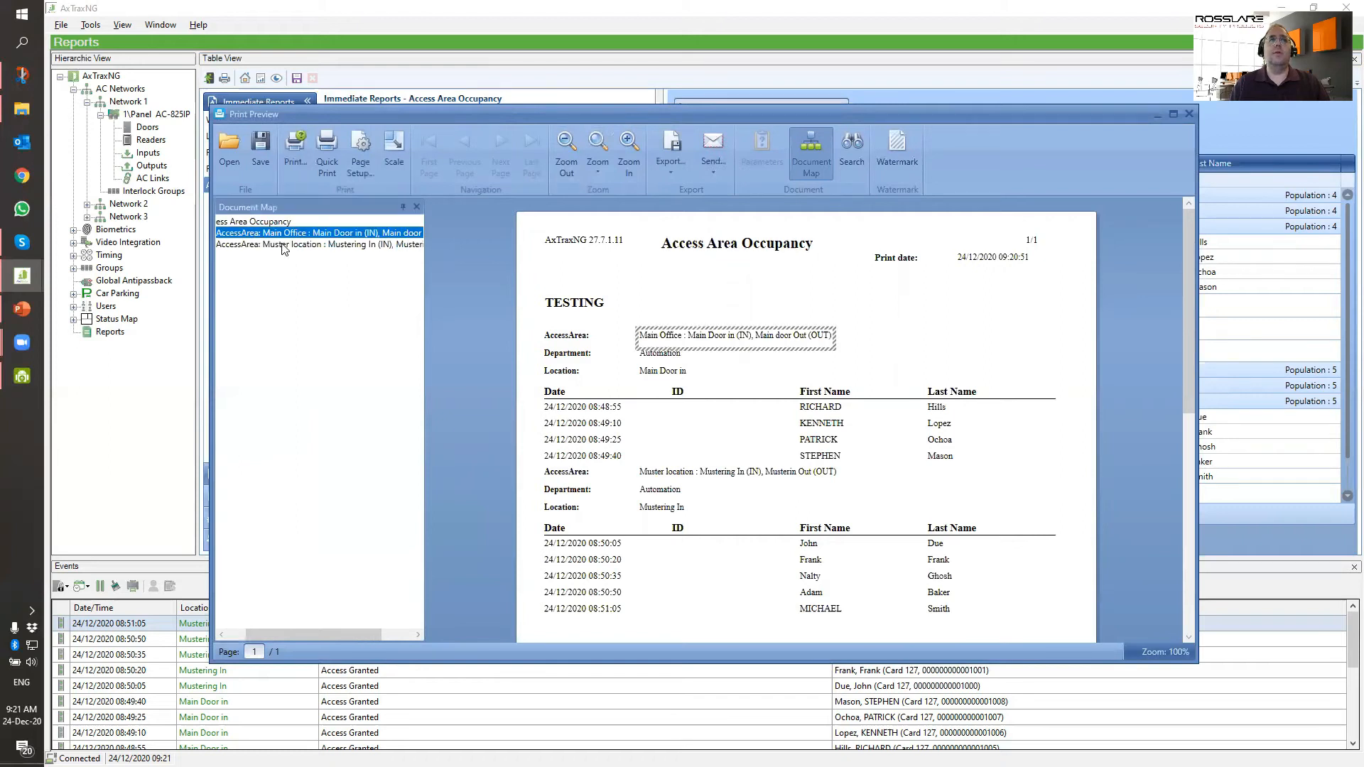
pyautogui.click(266, 246)
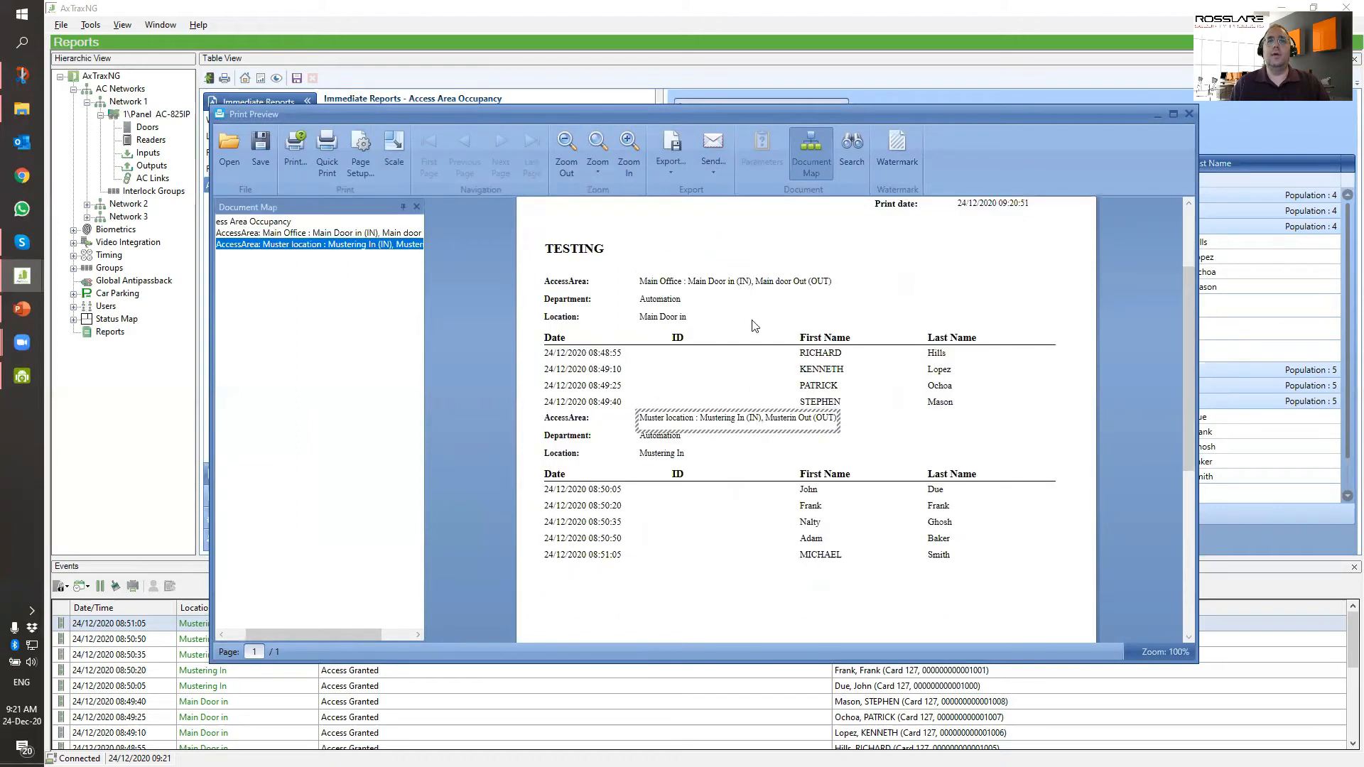
pyautogui.click(309, 238)
pyautogui.click(311, 245)
pyautogui.click(311, 234)
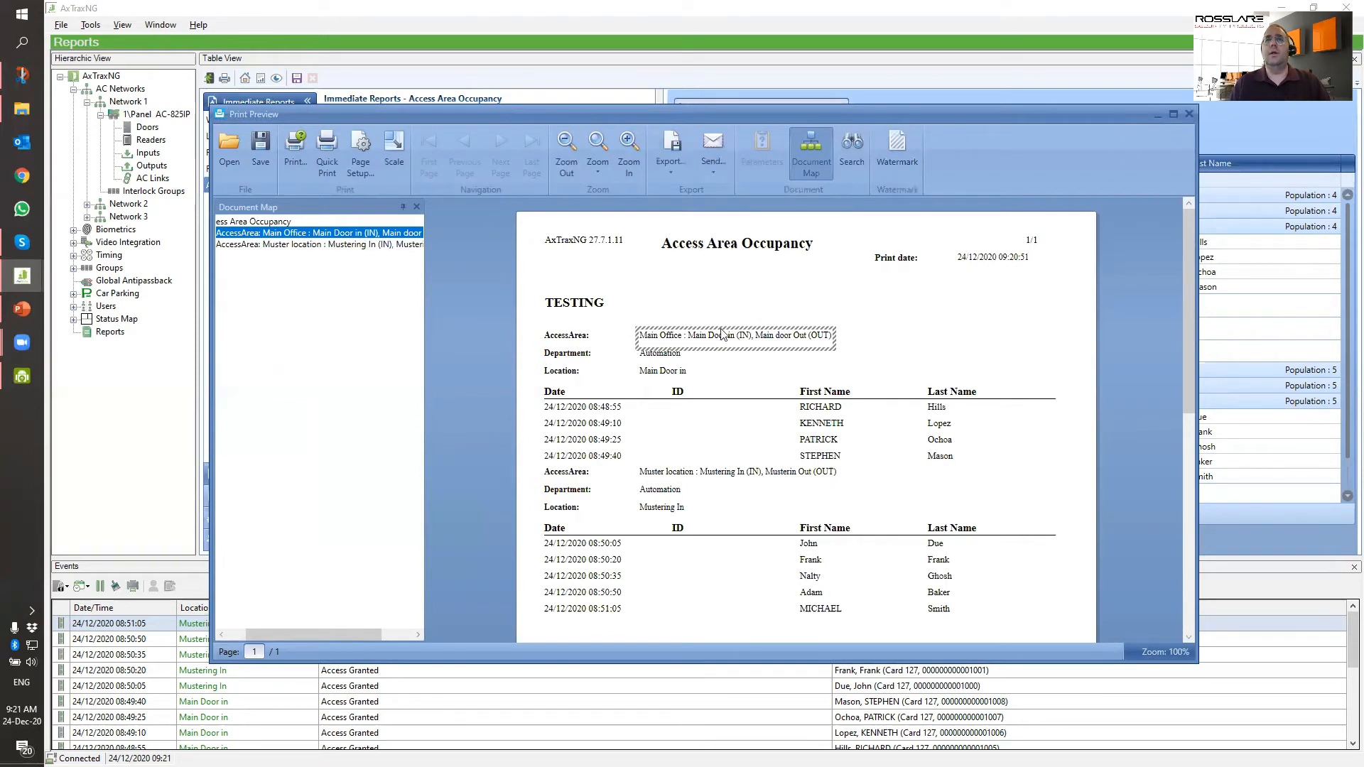
pyautogui.click(1190, 114)
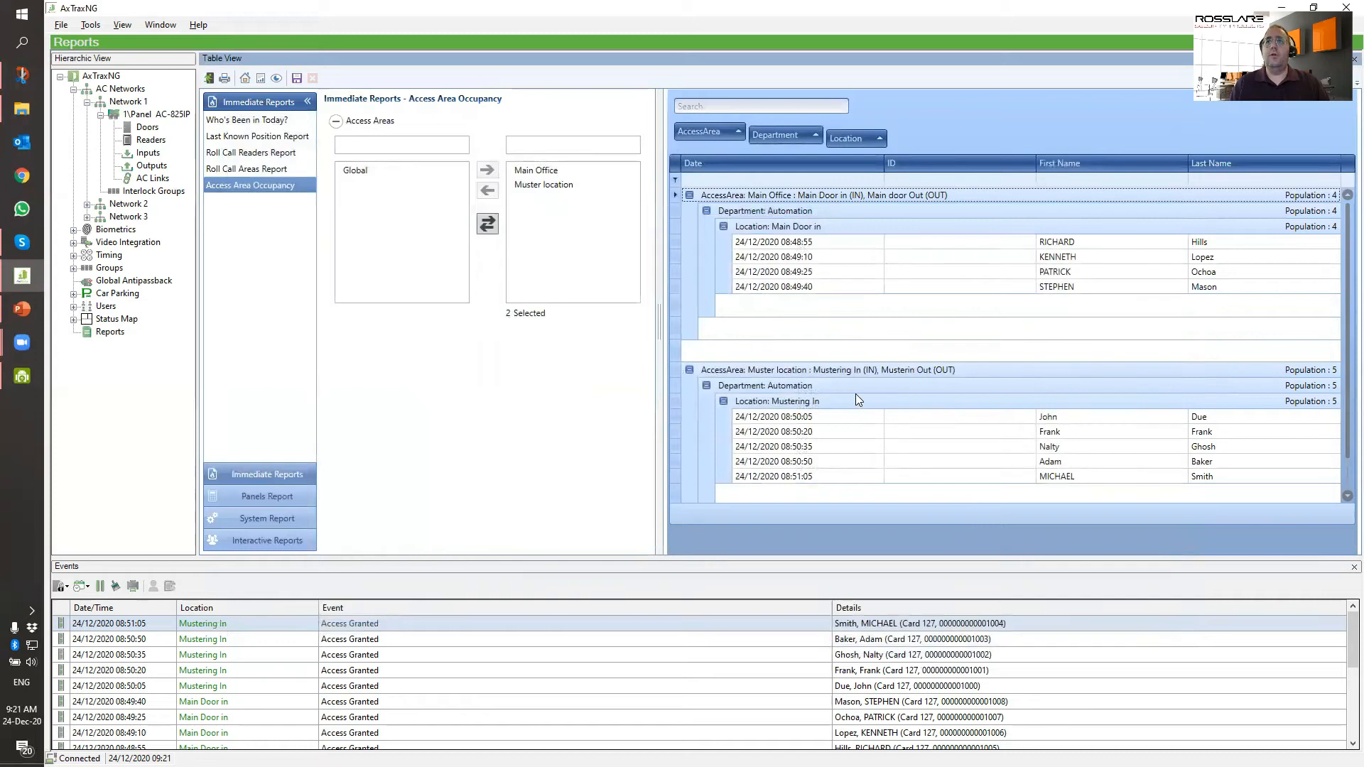
# - Examine the scheduling options and file formats for saving the Access Area Occupancy report, without saving it
pyautogui.click(297, 78)
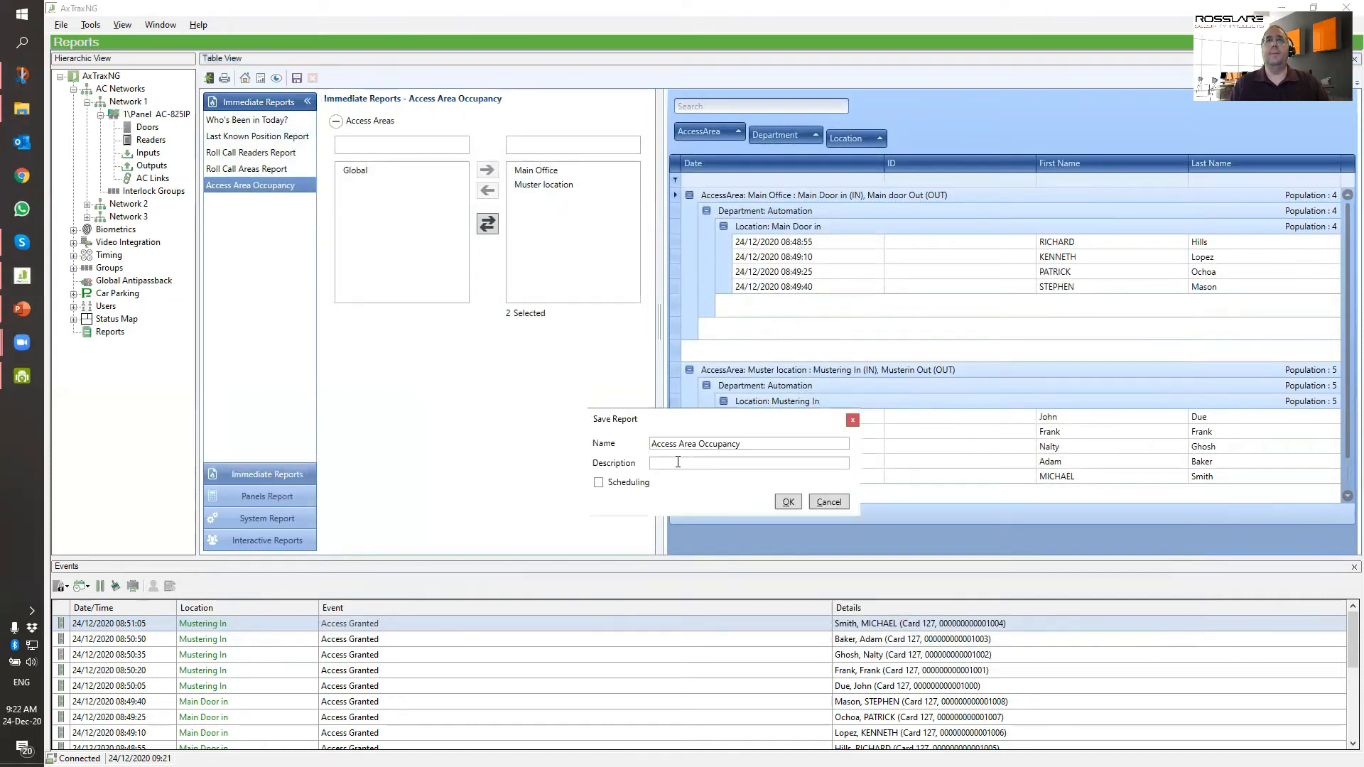
pyautogui.moveTo(722, 421); pyautogui.dragTo(632, 186)
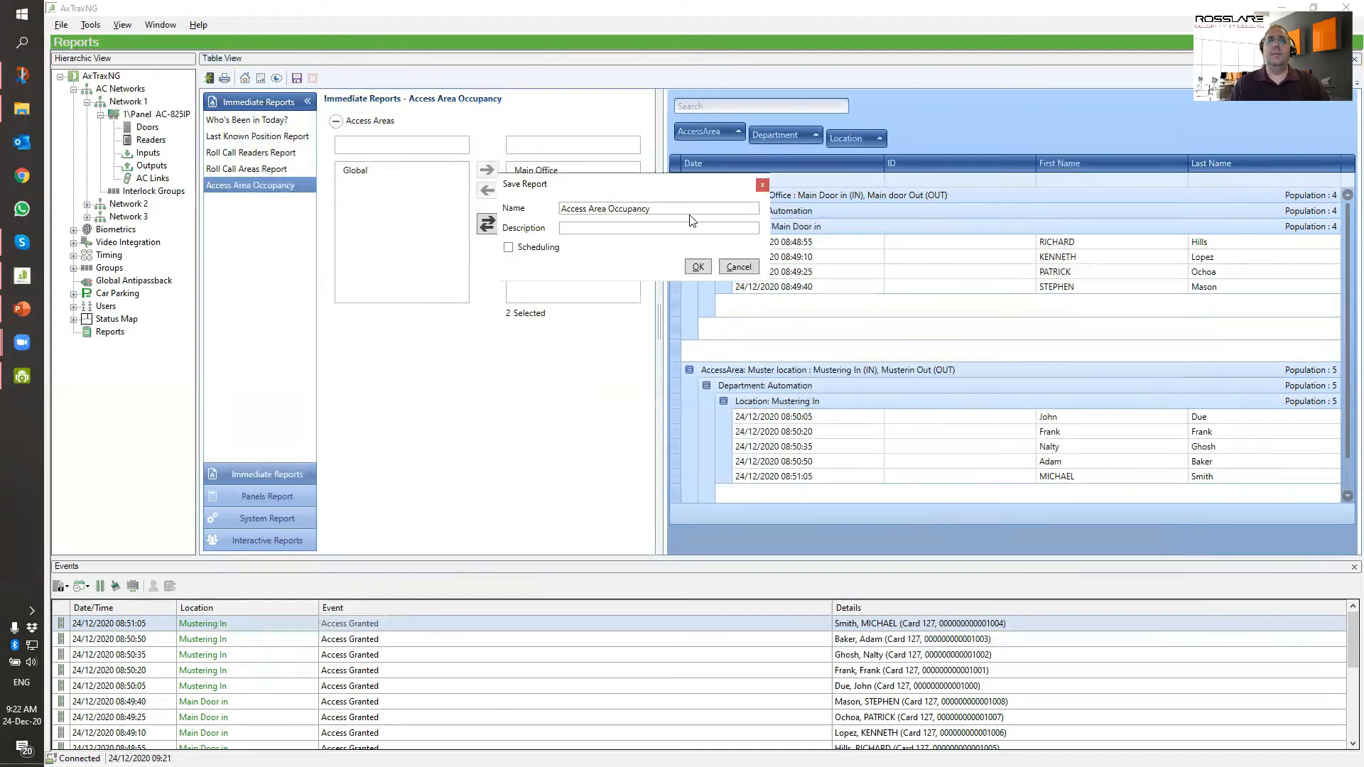
pyautogui.click(511, 248)
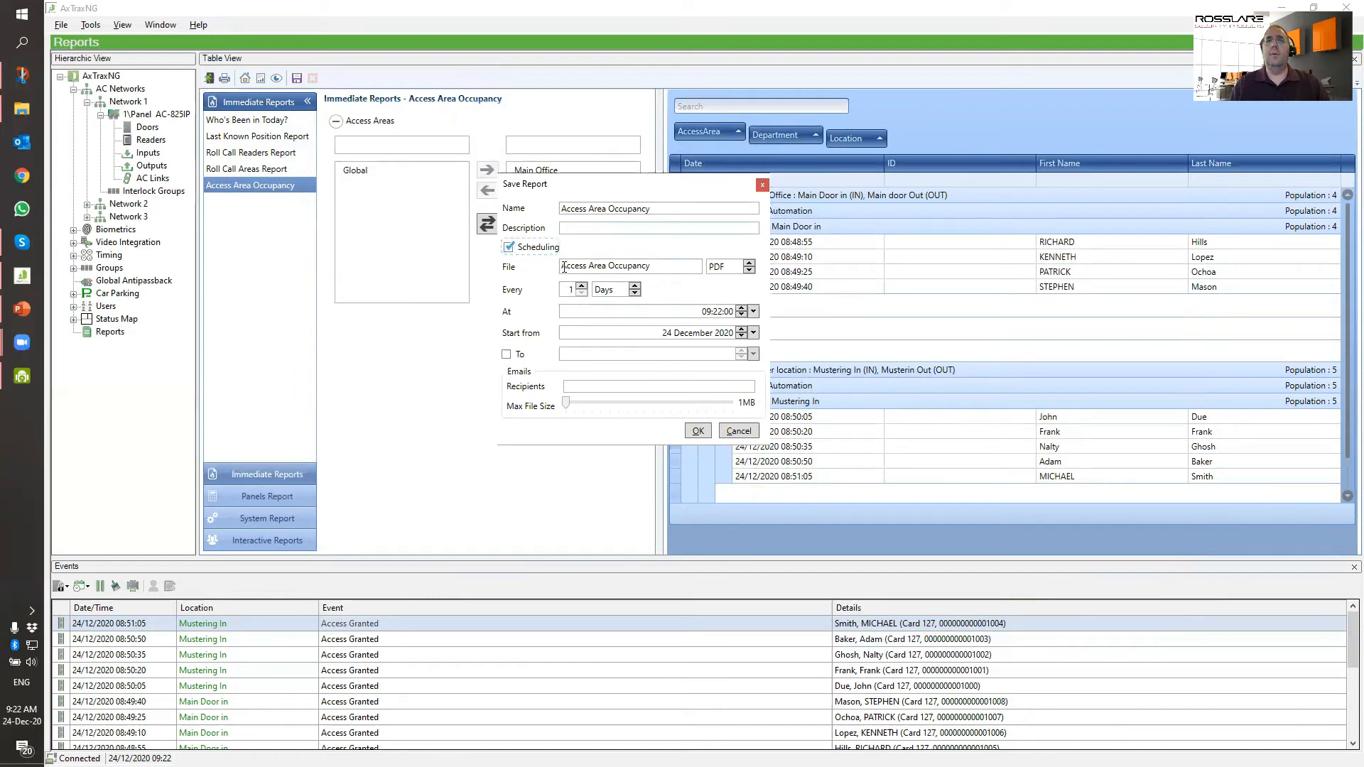
pyautogui.click(749, 263)
pyautogui.click(750, 263)
pyautogui.click(748, 270)
pyautogui.click(748, 270)
pyautogui.click(749, 270)
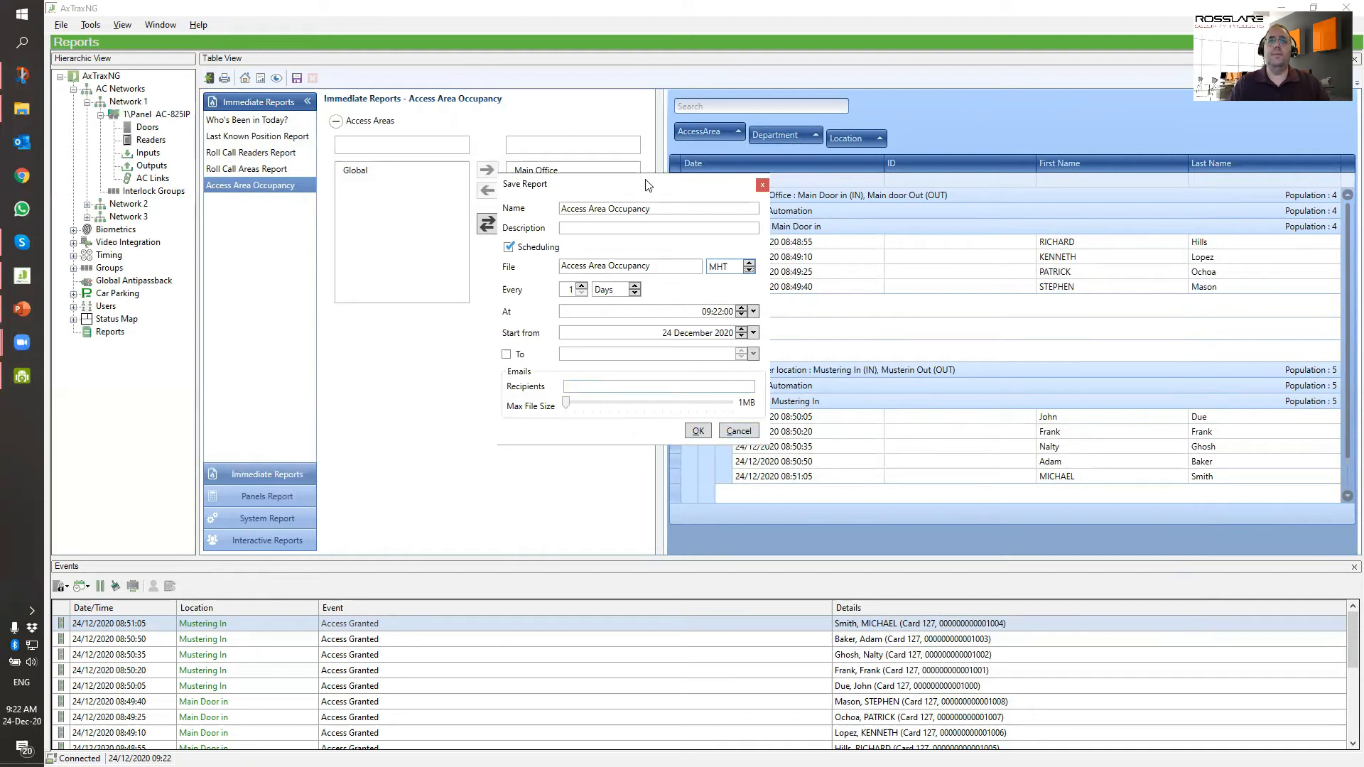
pyautogui.click(762, 186)
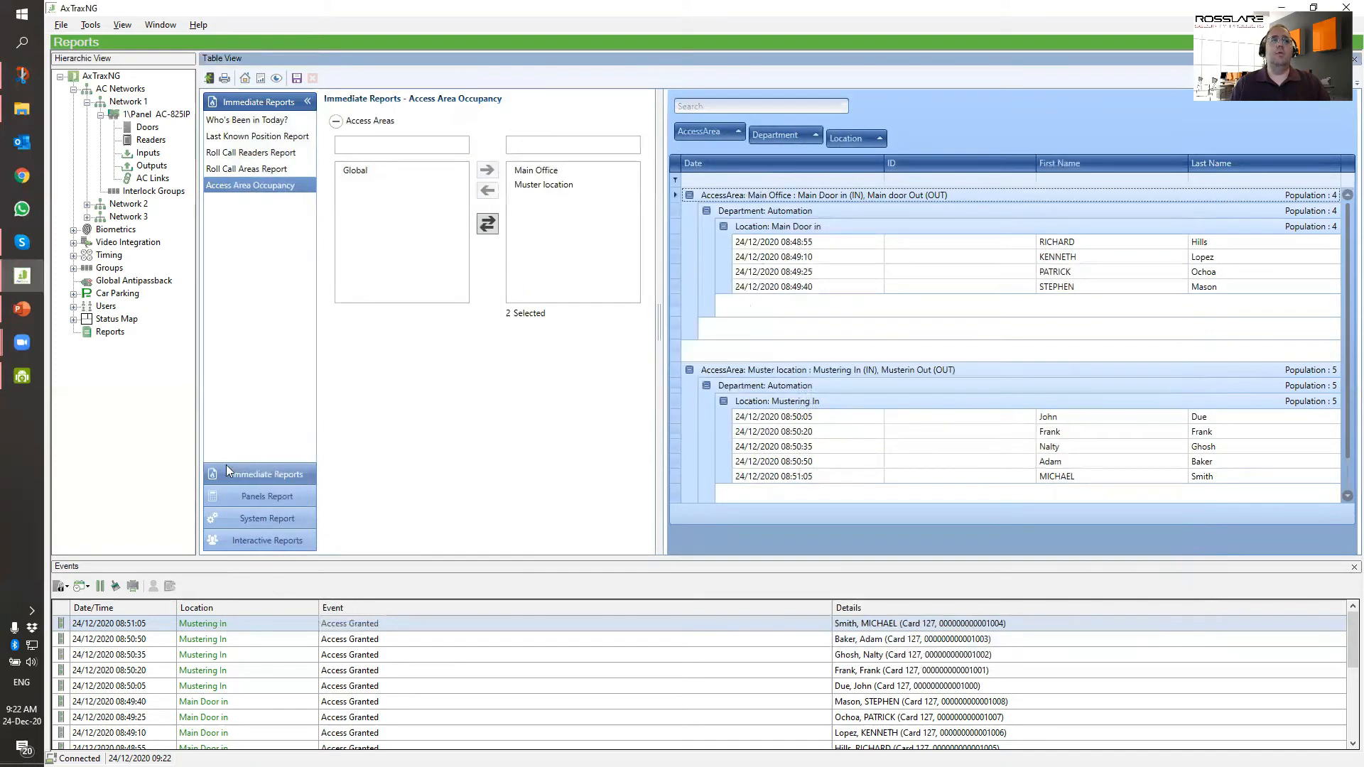
# - Switch to the AxTraxNG Server Monitor and examine its SMTP settings and reports directory, closing it when done
pyautogui.click(31, 611)
pyautogui.doubleClick(145, 586)
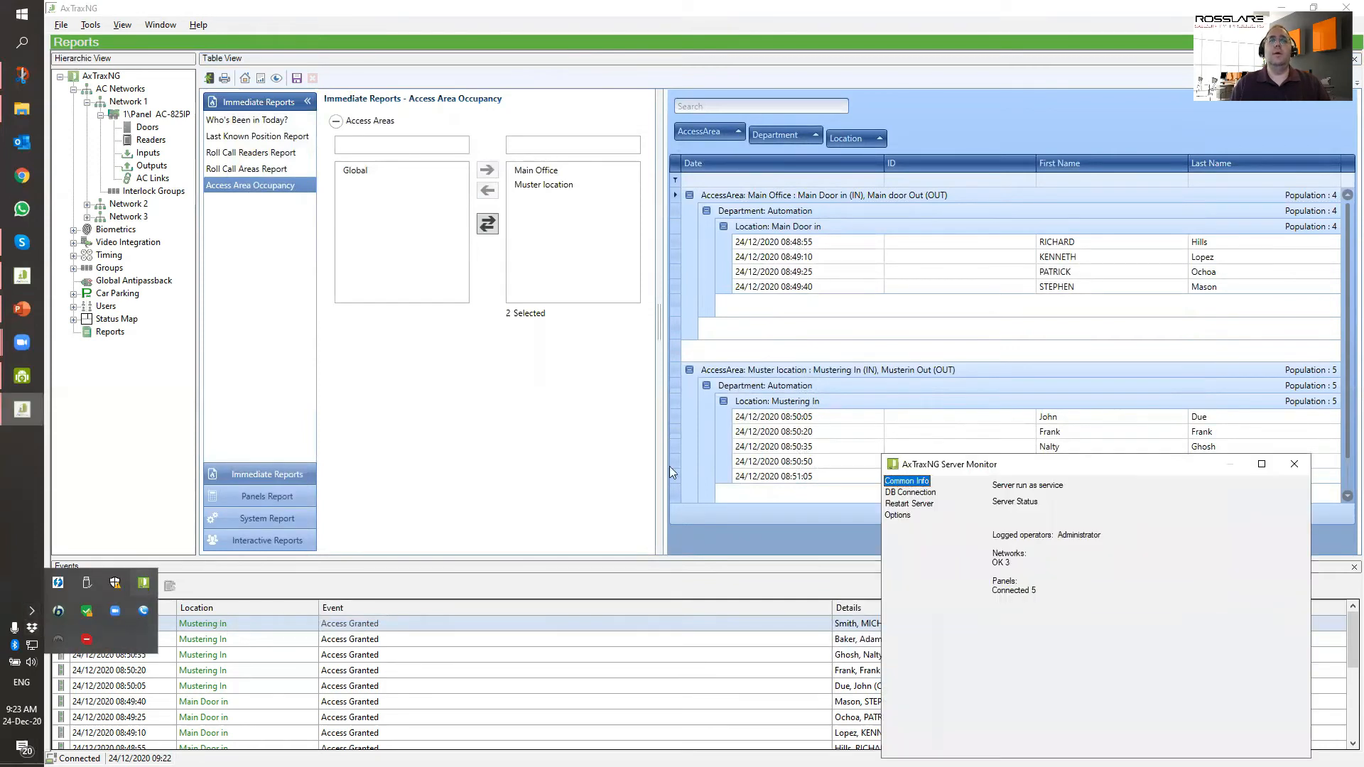
pyautogui.click(897, 515)
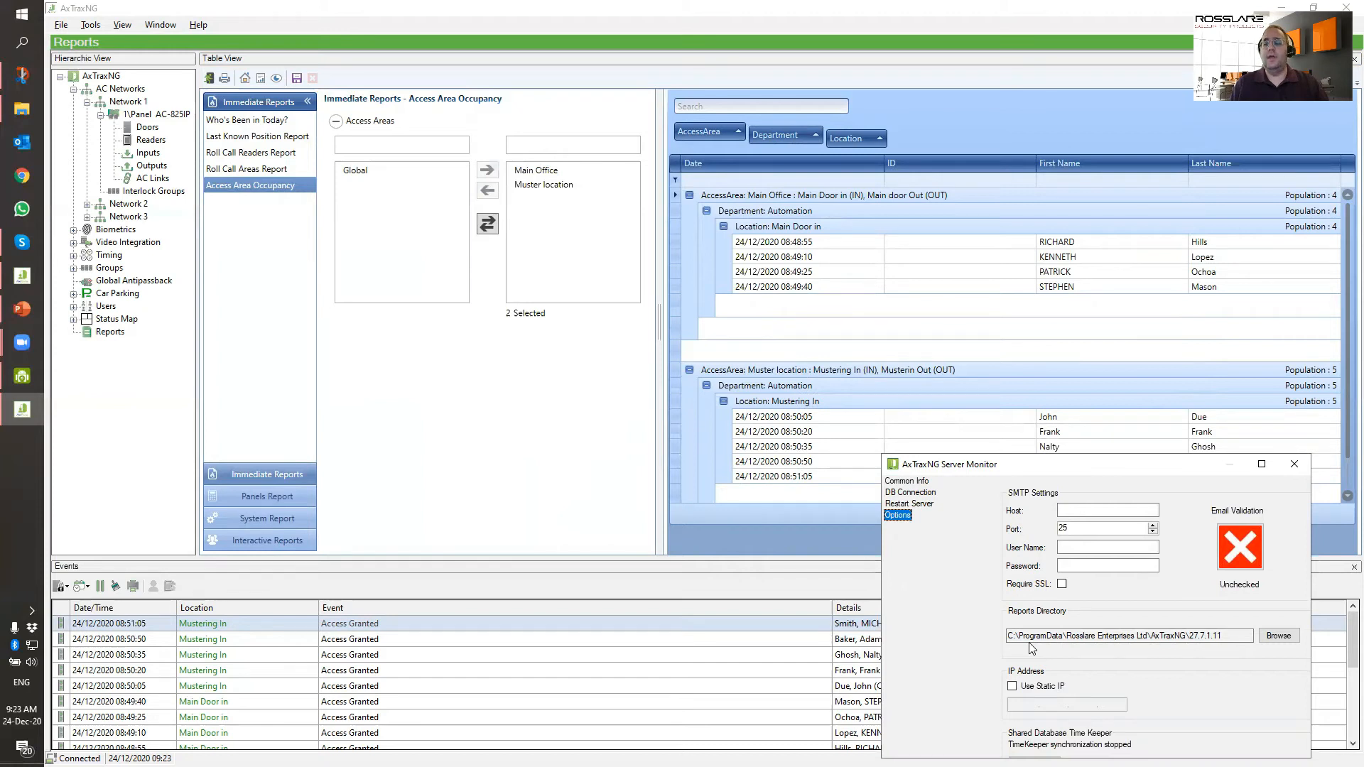
pyautogui.click(1308, 469)
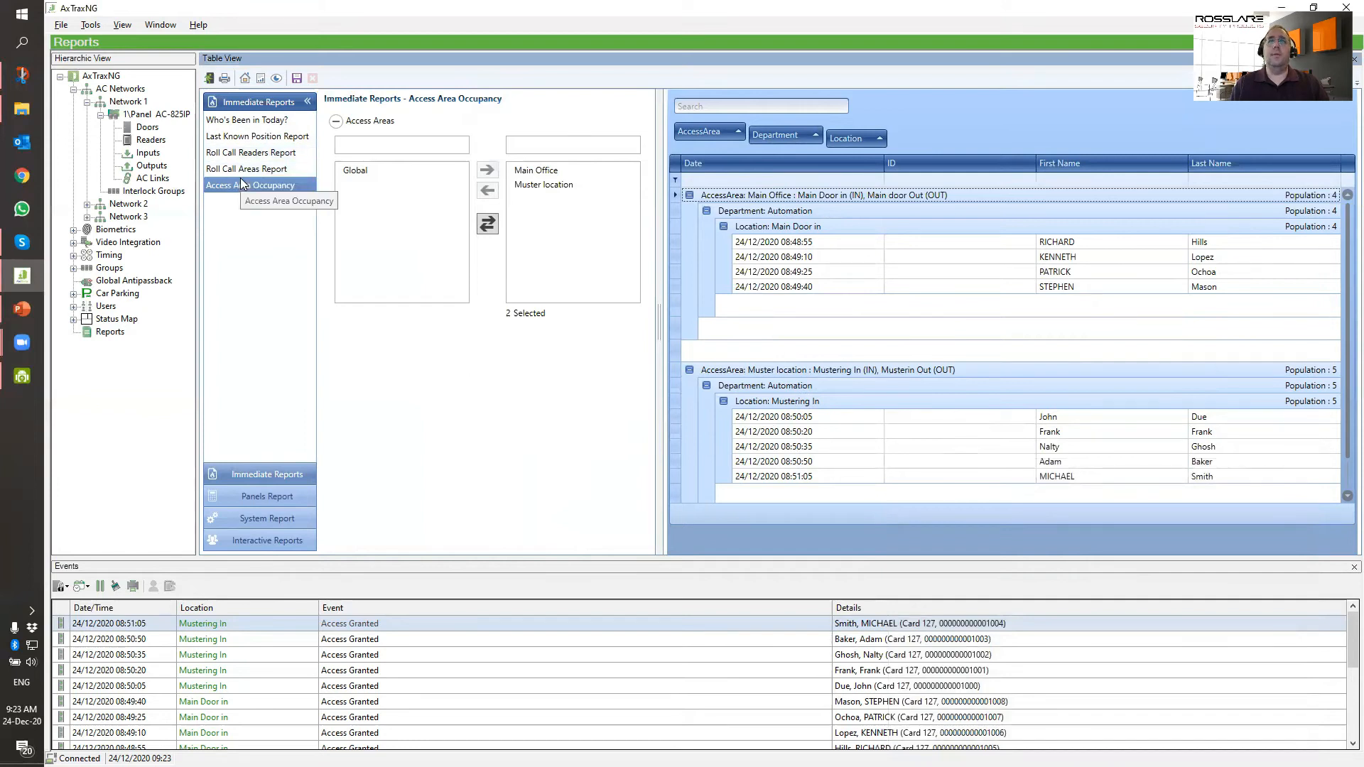
# - Open the Attendance Report from the panel reports and show its list of available users
pyautogui.click(267, 496)
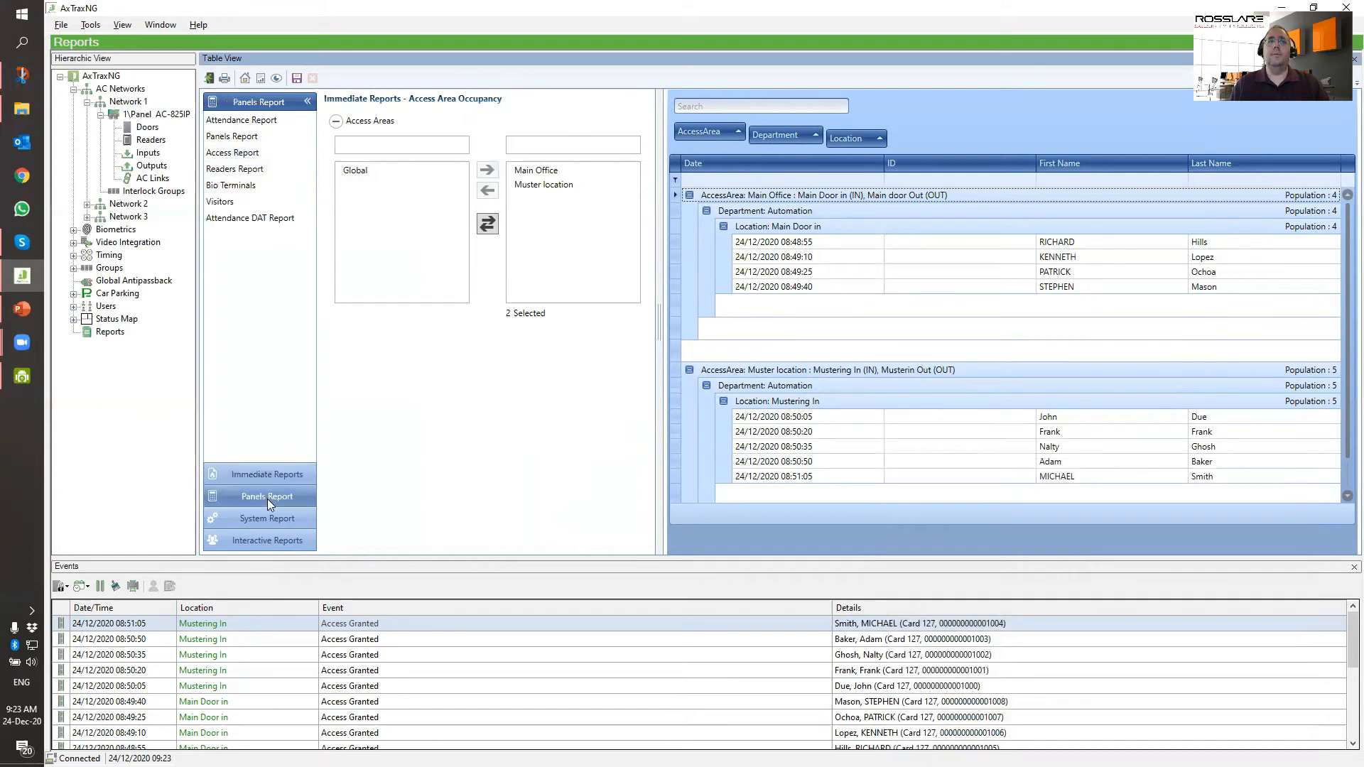
pyautogui.click(237, 122)
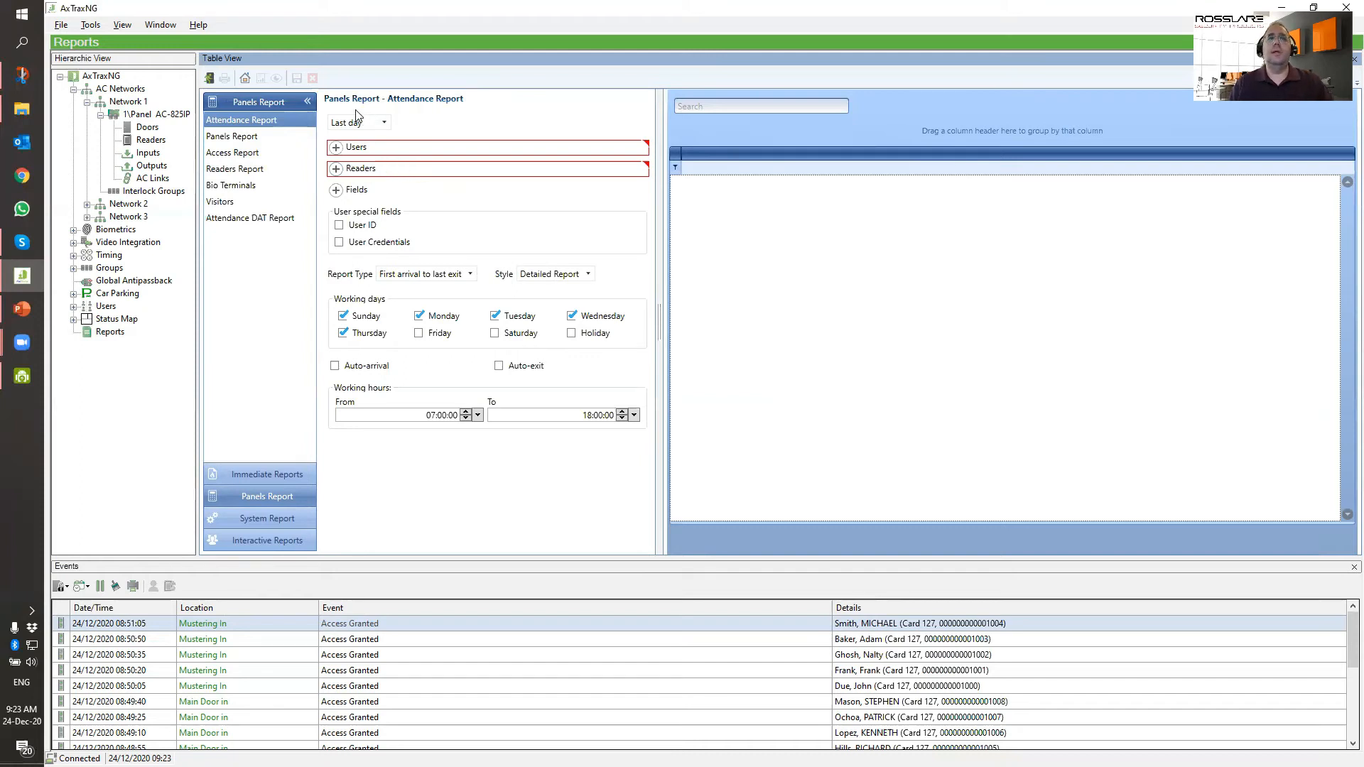
pyautogui.click(336, 148)
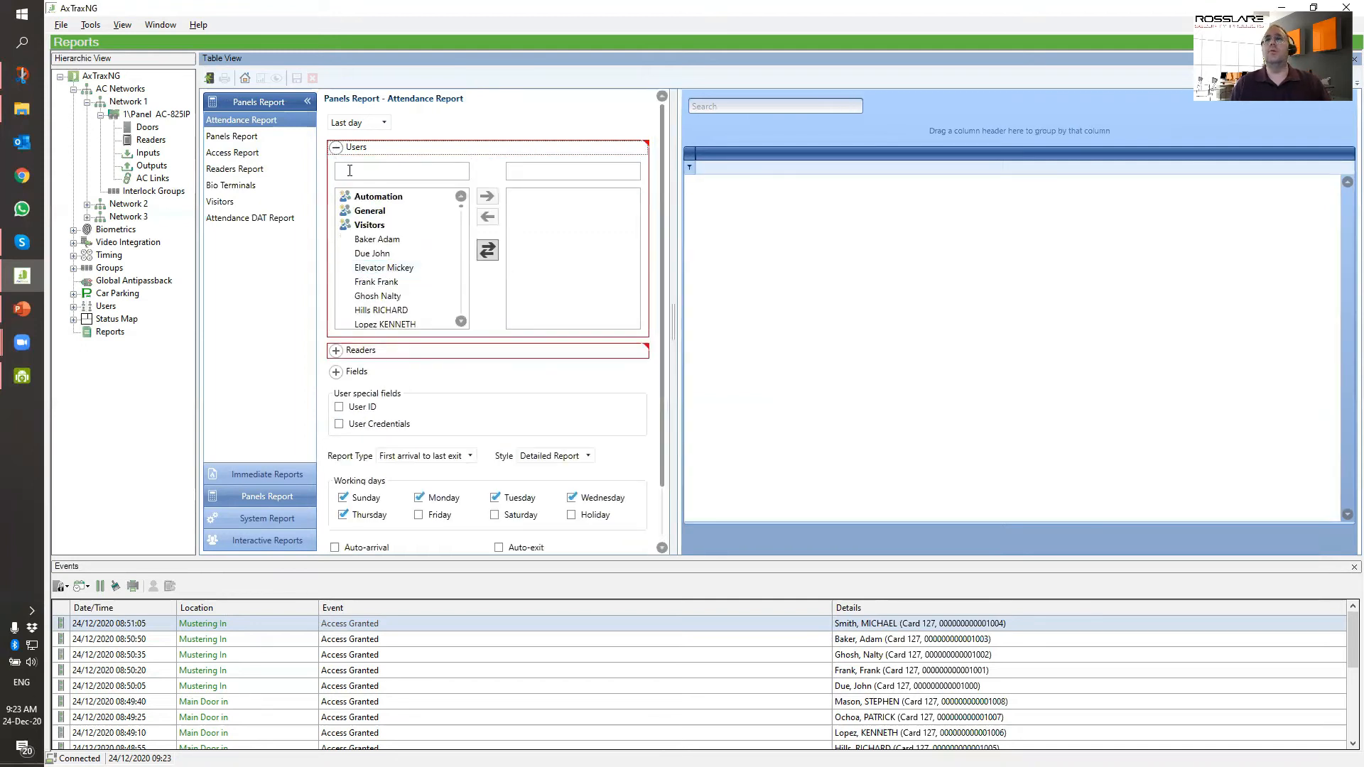
pyautogui.click(393, 199)
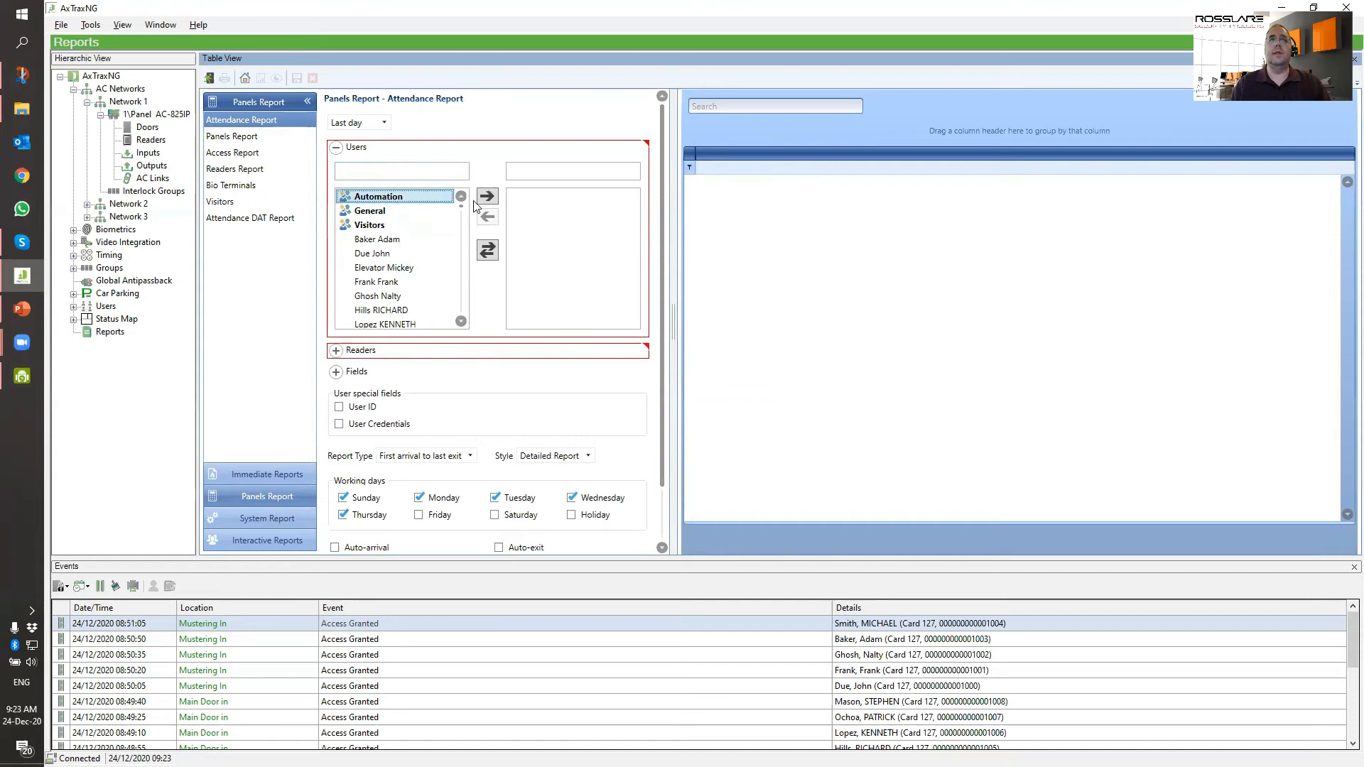
pyautogui.click(486, 199)
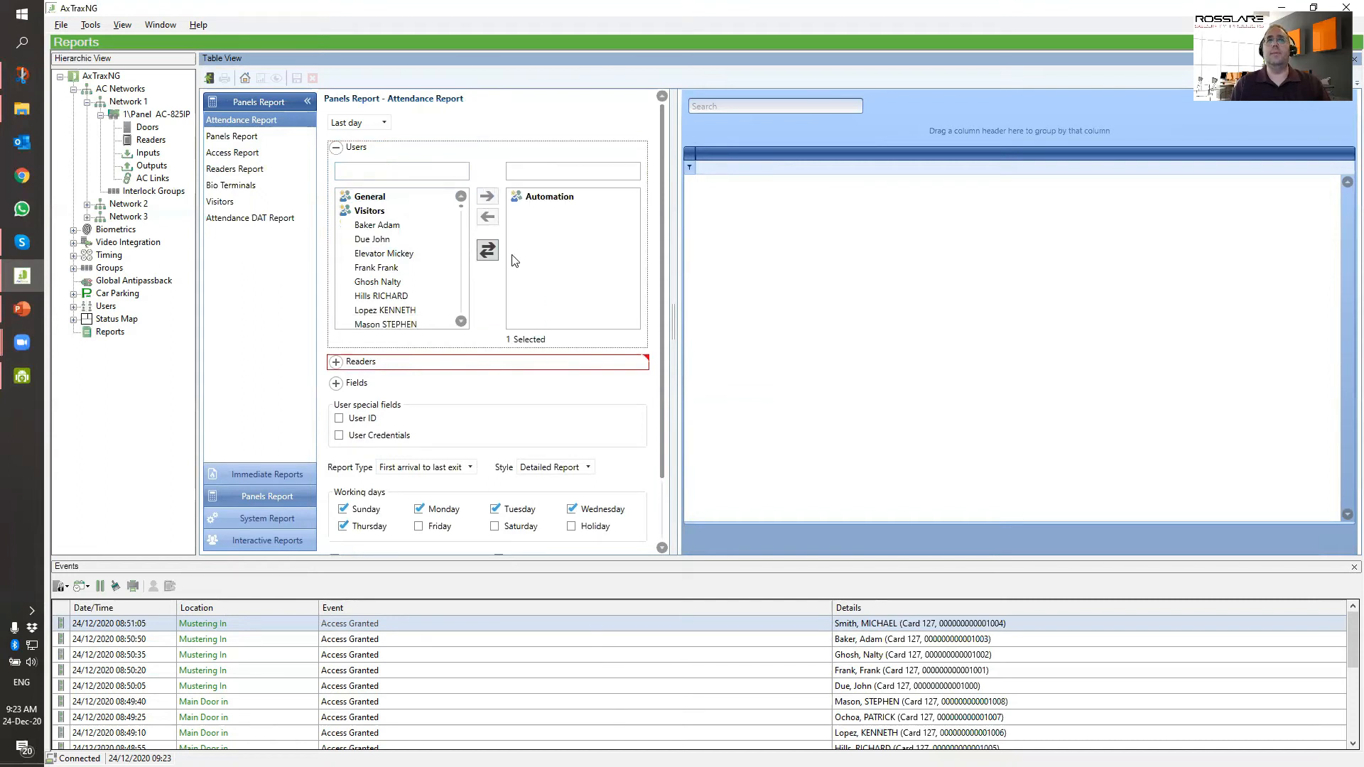
pyautogui.click(489, 252)
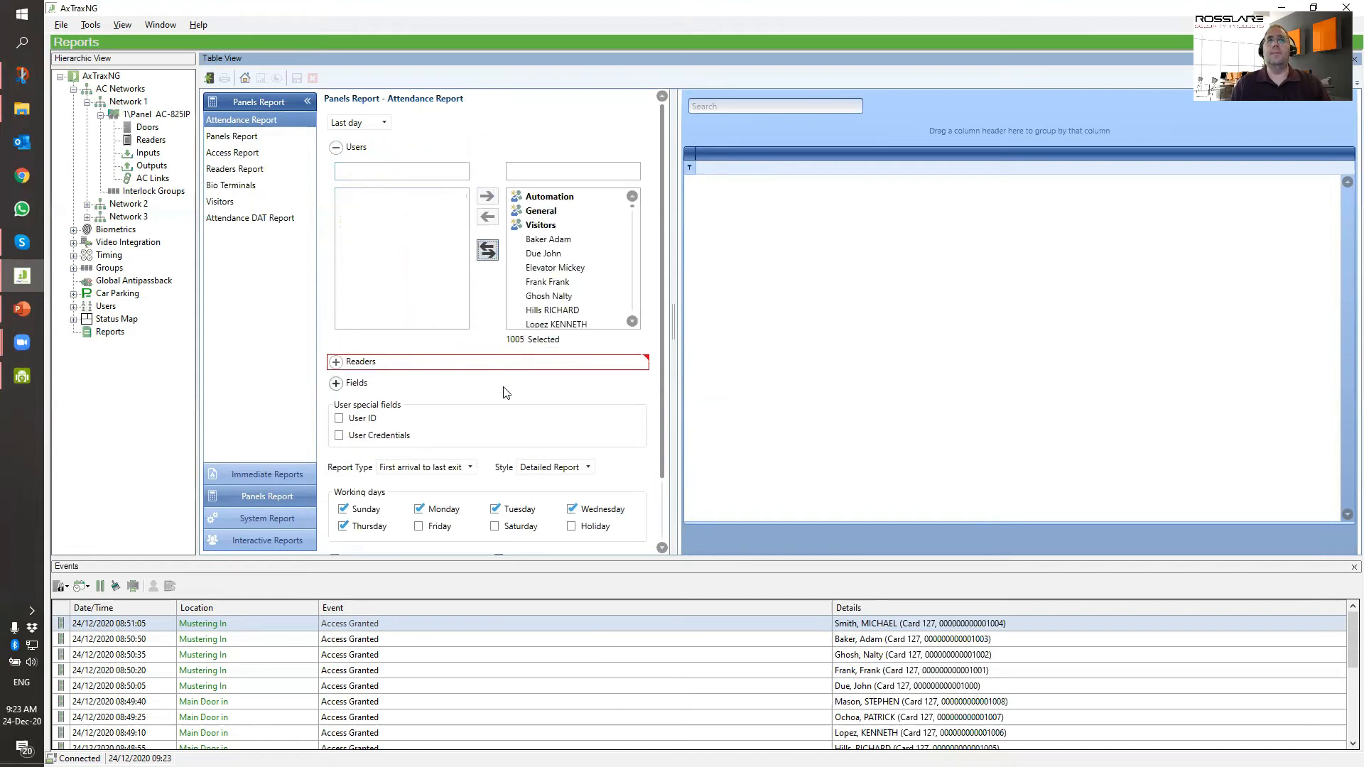
pyautogui.click(487, 253)
# - Add all individually named users listed between the Visitors group and User # 100 to the Attendance Report
pyautogui.click(375, 242)
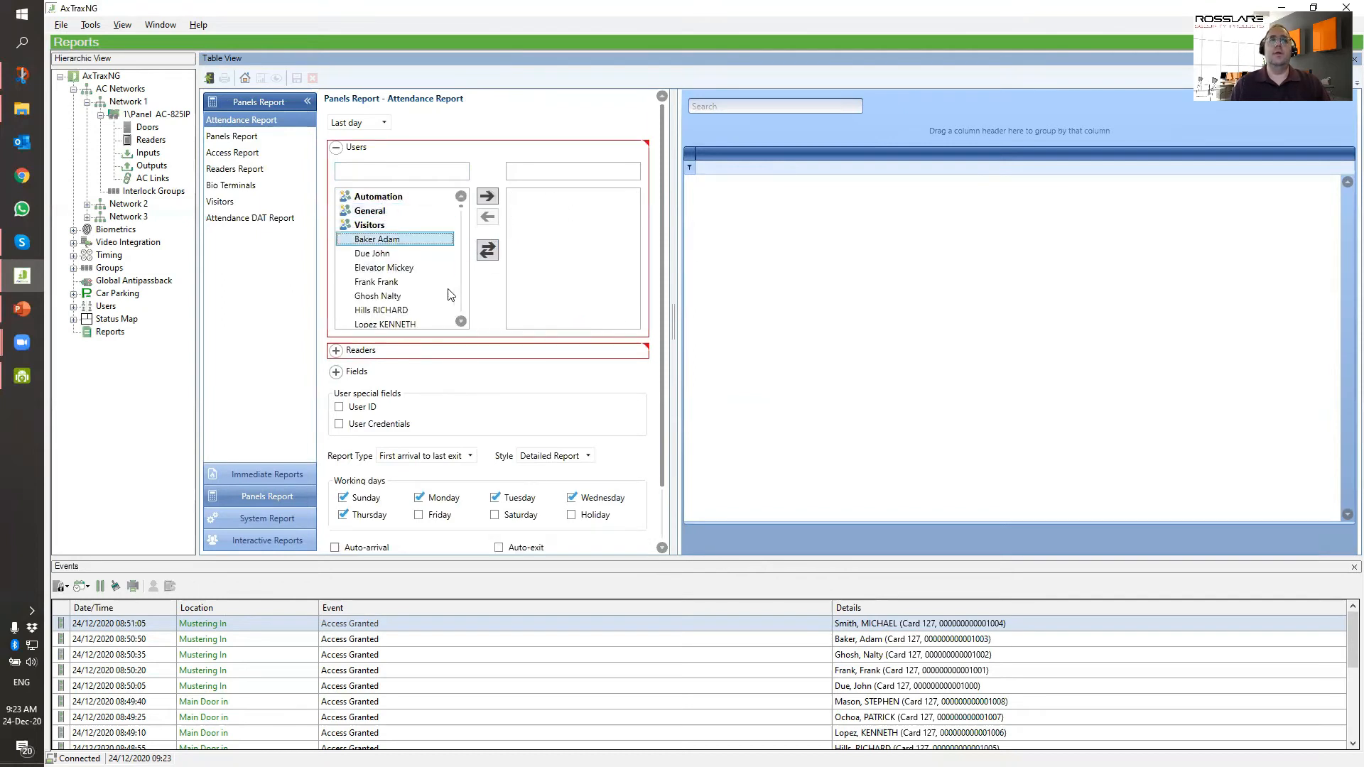
pyautogui.hotkey('shift', 'Down')
pyautogui.hotkey('shift', 'Down')
pyautogui.hotkey('shift', 'Down')
pyautogui.hotkey('shift', 'Down')
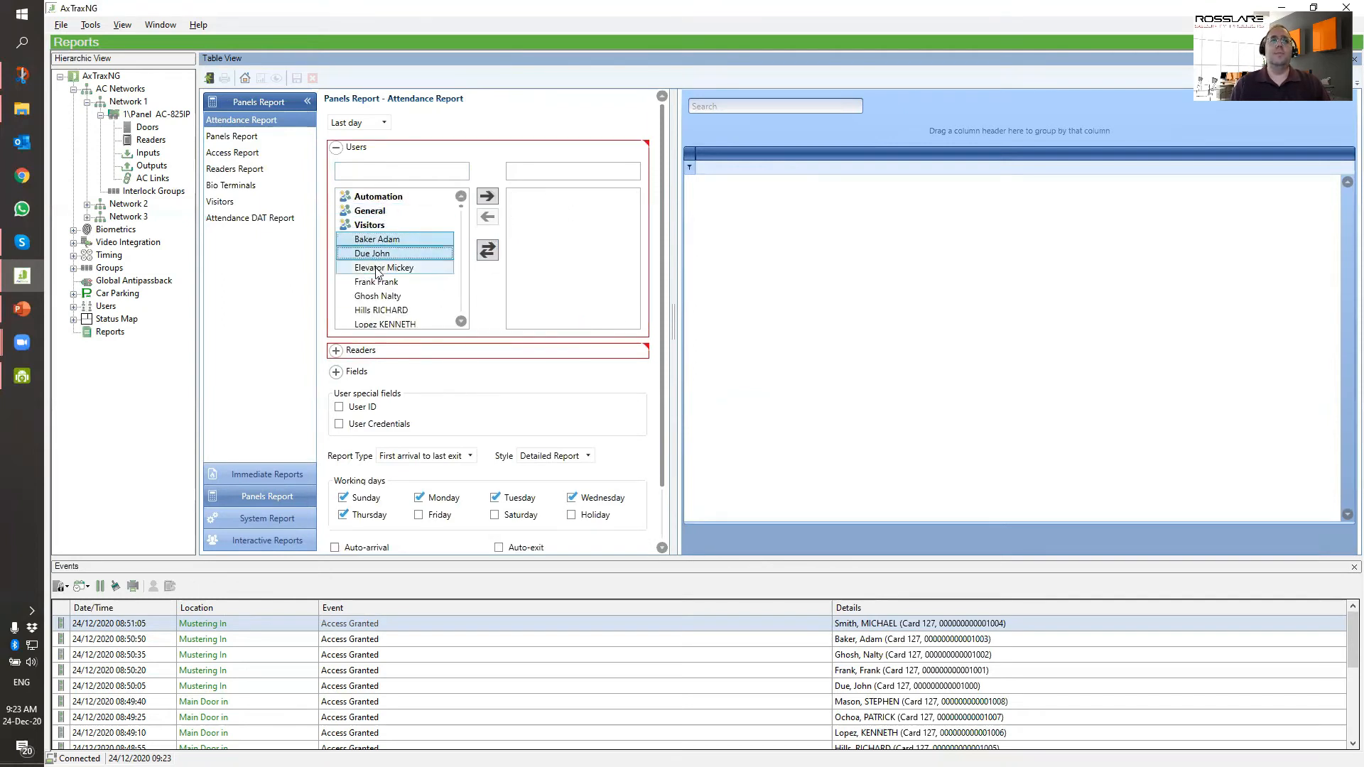
pyautogui.scroll(-2, 389, 259)
pyautogui.keyDown('shift'); pyautogui.click(397, 241); pyautogui.keyUp('shift')
pyautogui.hotkey('shift', 'Down')
pyautogui.hotkey('shift', 'Down')
pyautogui.hotkey('shift', 'Down')
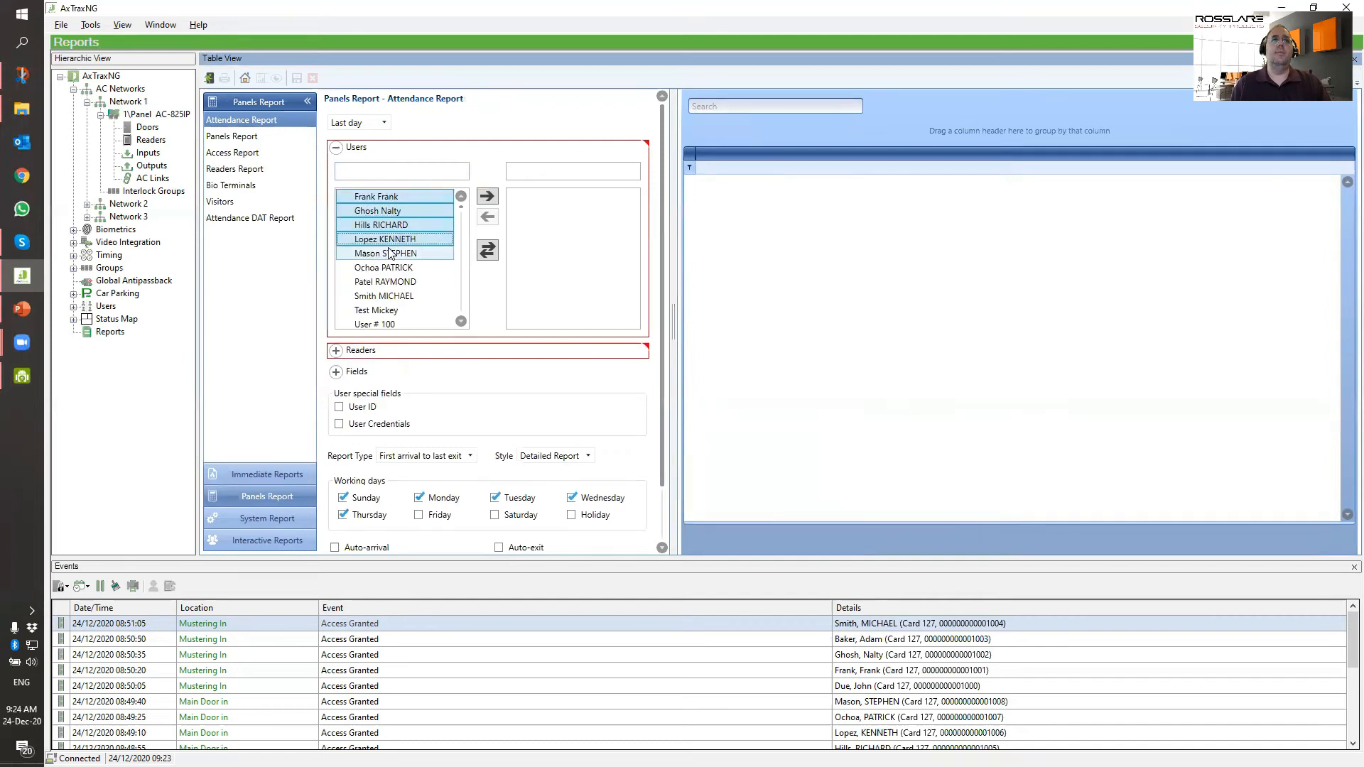
pyautogui.keyDown('shift'); pyautogui.click(386, 309); pyautogui.keyUp('shift')
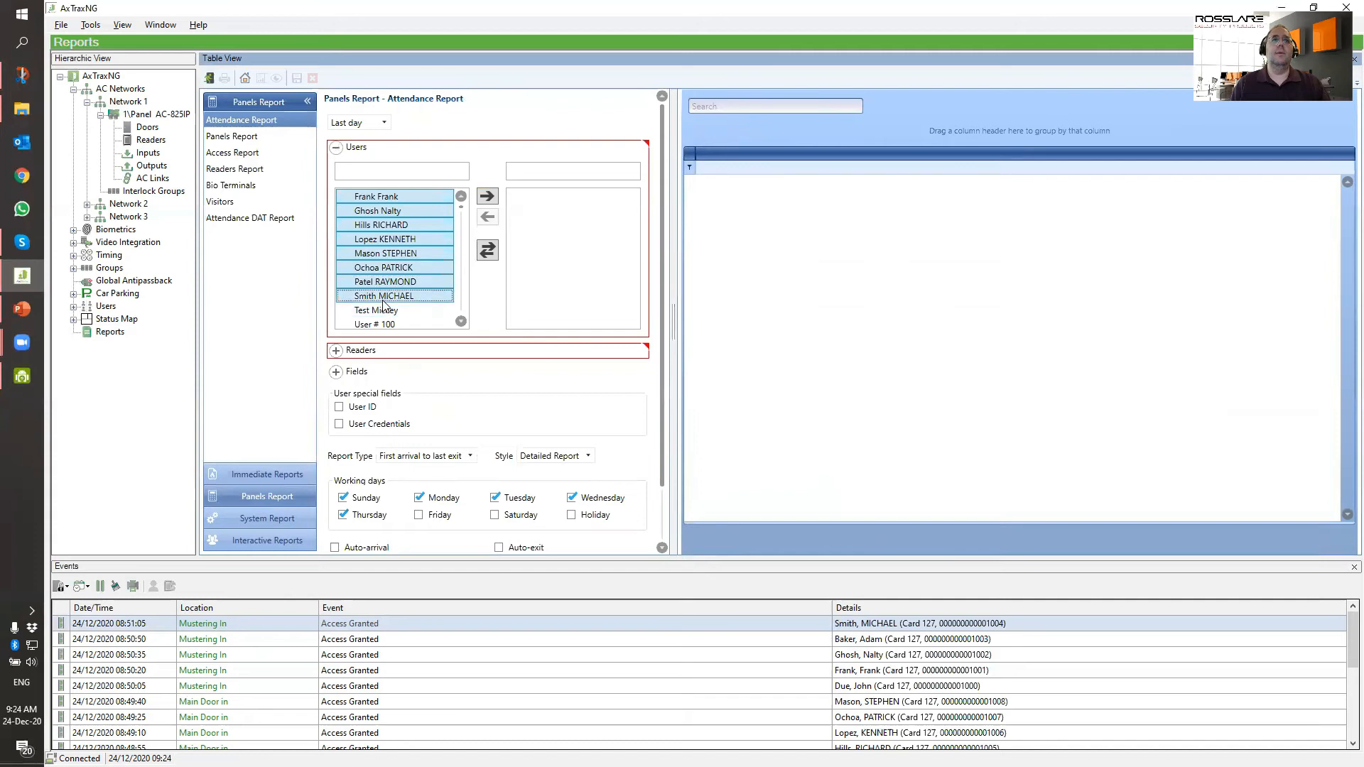
pyautogui.scroll(2, 389, 278)
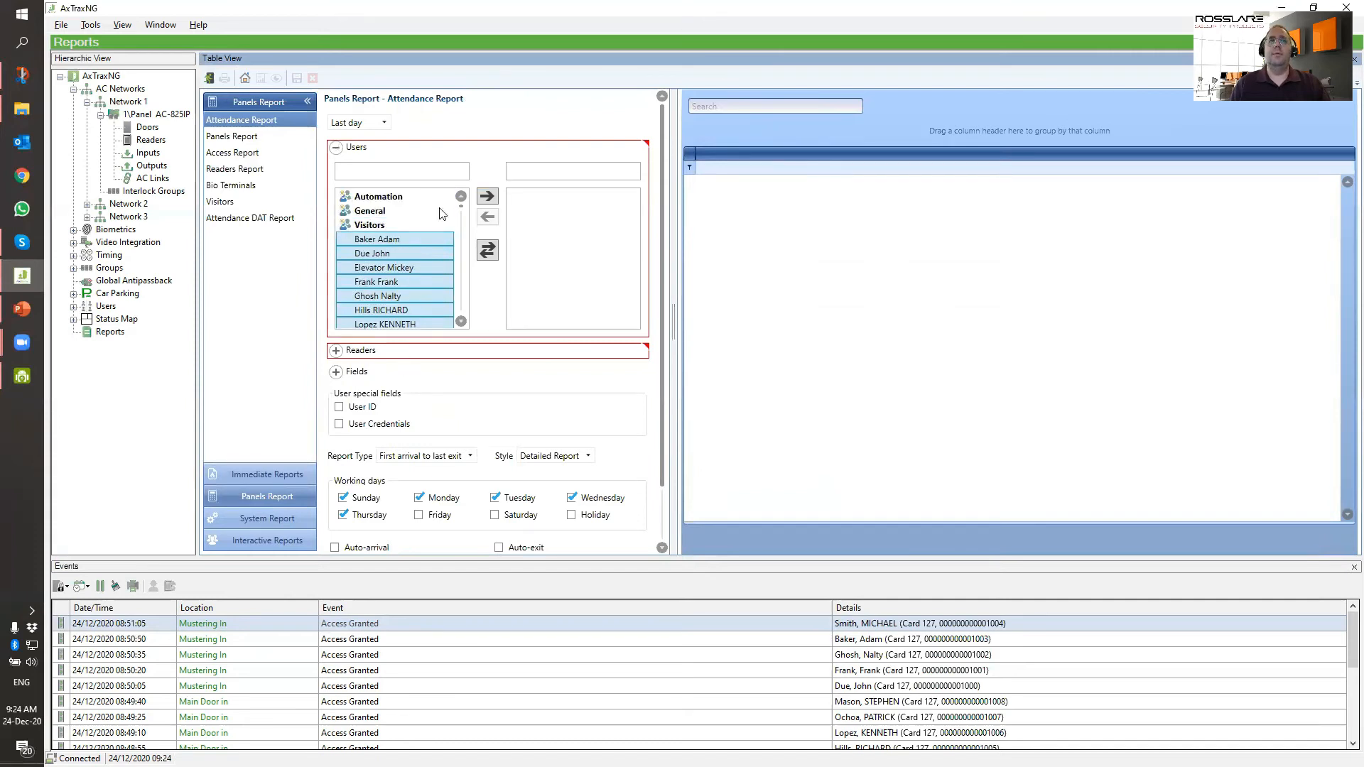
pyautogui.click(488, 197)
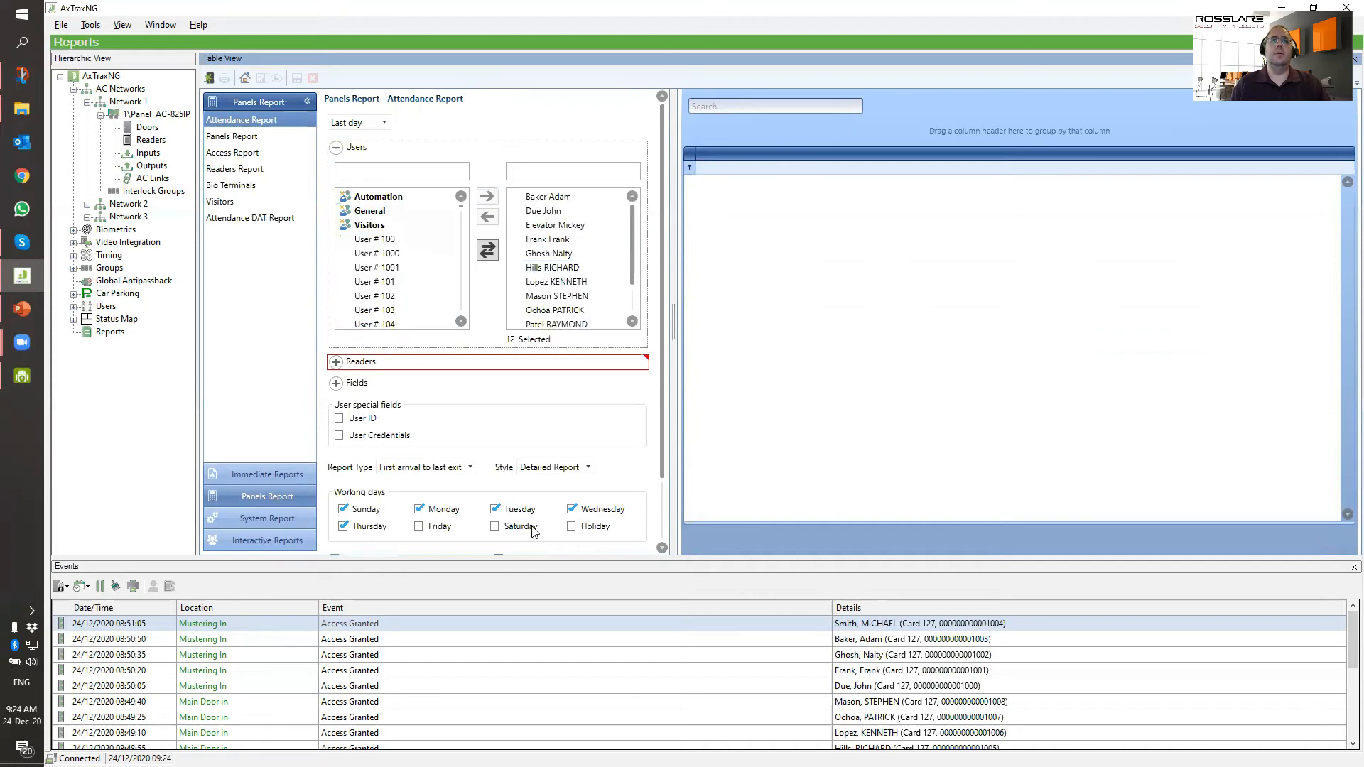
# - Filter the Attendance Report's available readers by "mai"
pyautogui.click(340, 365)
pyautogui.click(385, 388)
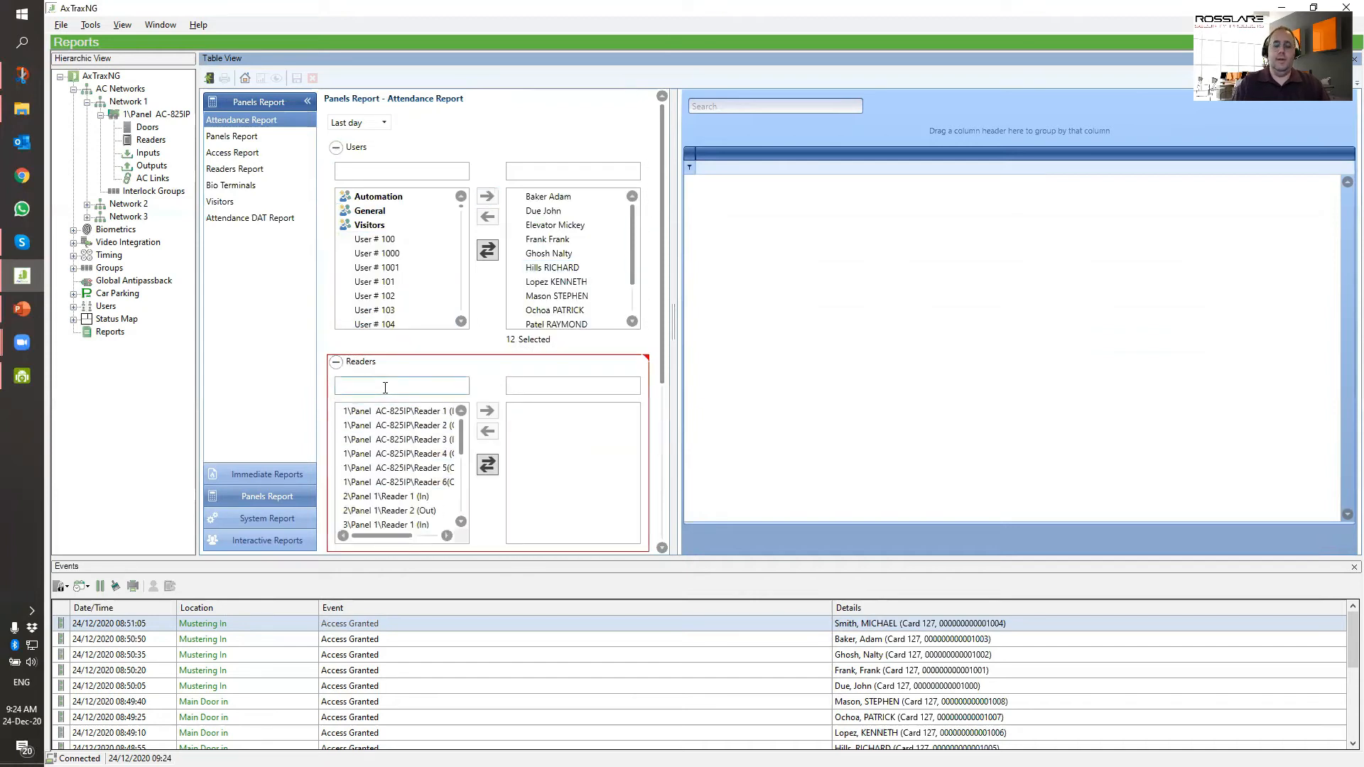
pyautogui.write('mai')
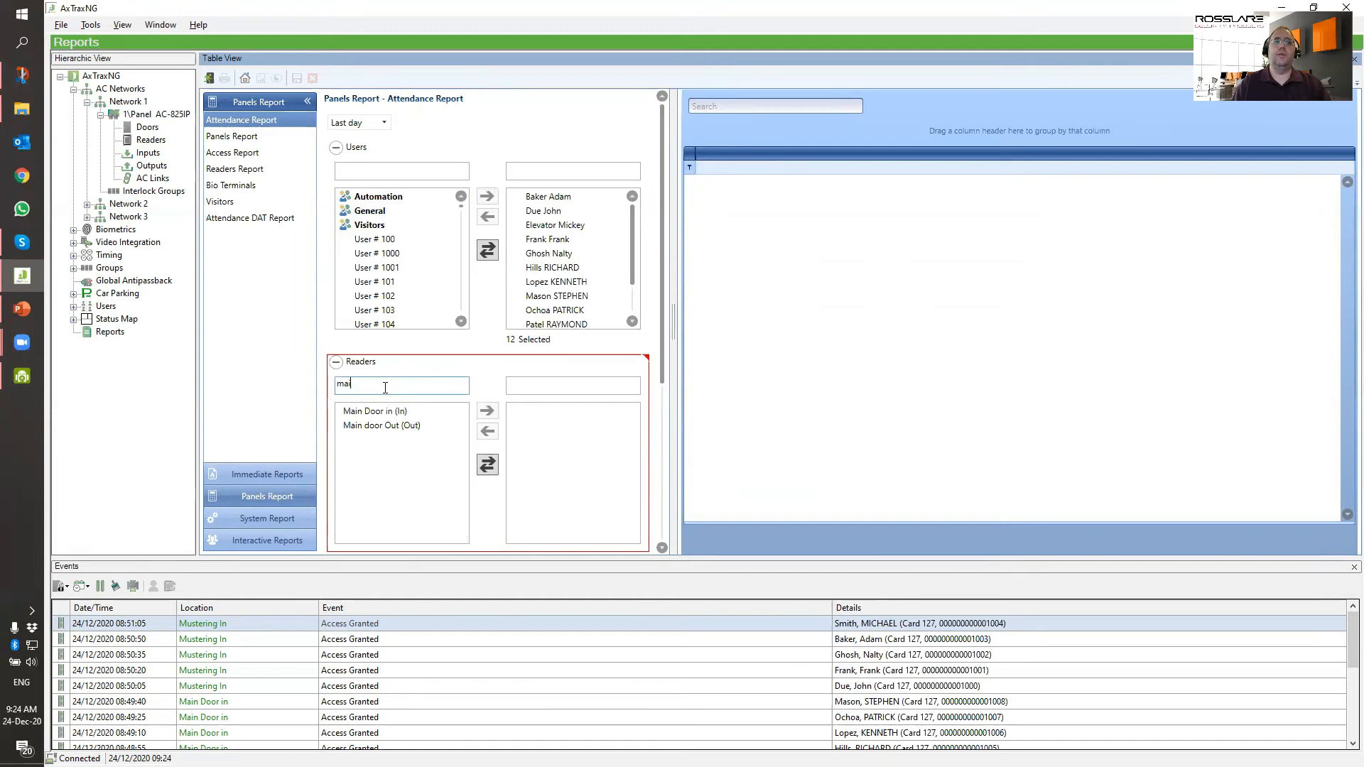
pyautogui.click(396, 424)
pyautogui.click(487, 464)
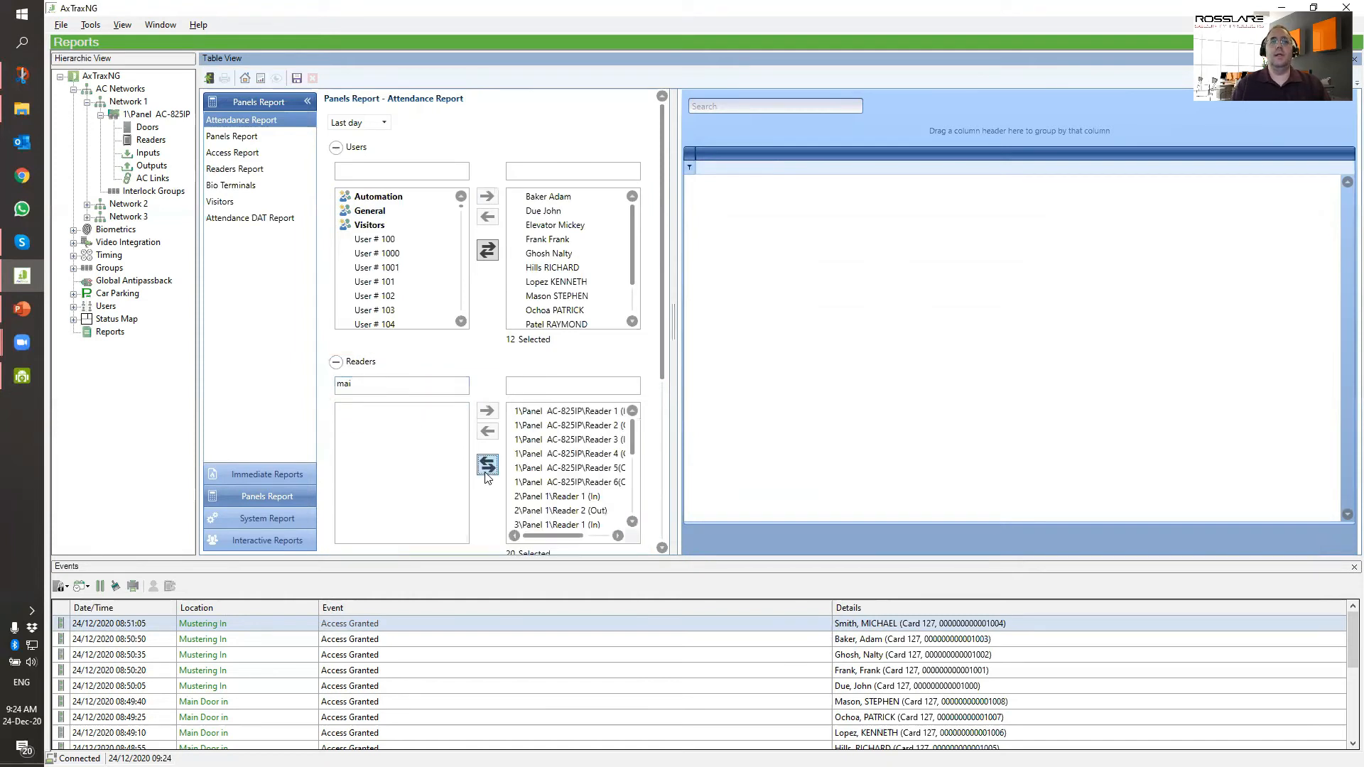
pyautogui.click(488, 465)
# - Add the Main Door in (In) and Main door Out (Out) readers to the Attendance Report
pyautogui.click(374, 411)
pyautogui.keyDown('shift'); pyautogui.click(382, 425); pyautogui.keyUp('shift')
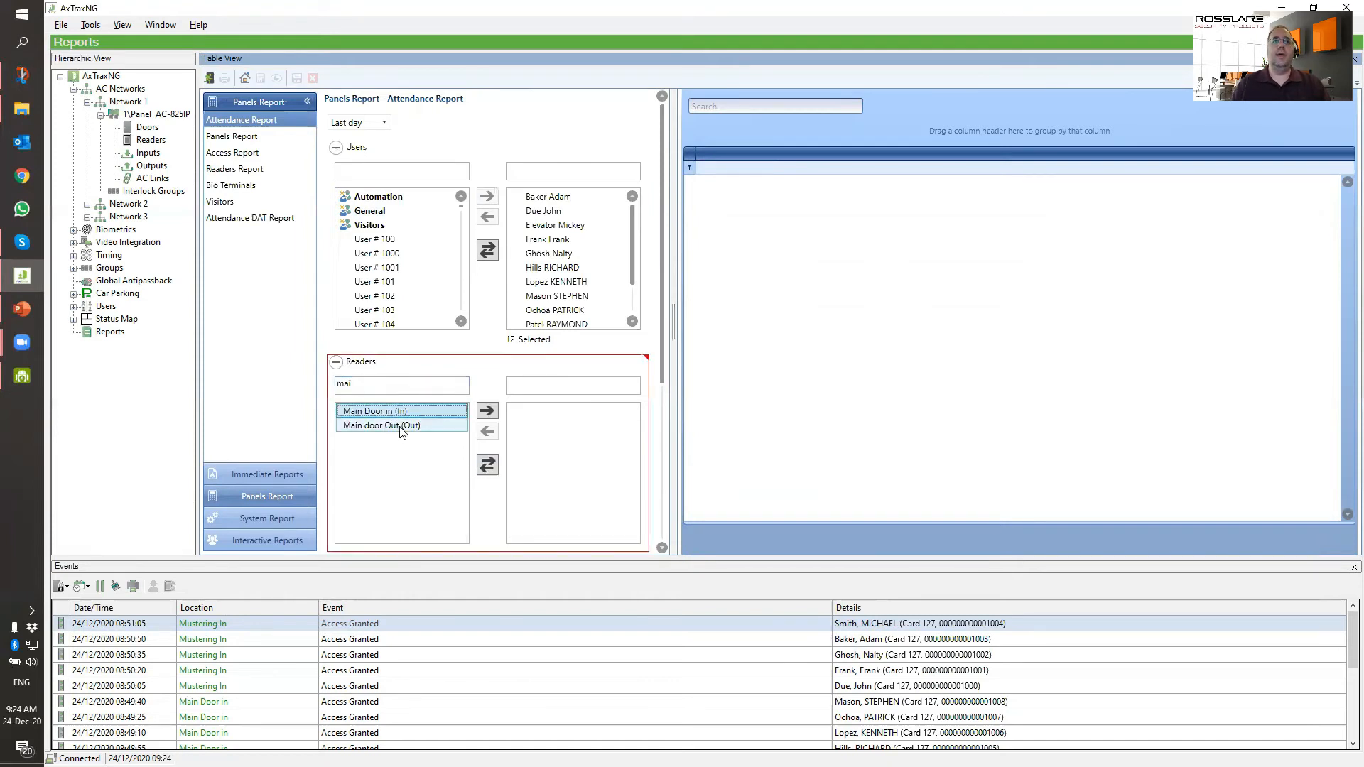
pyautogui.click(489, 411)
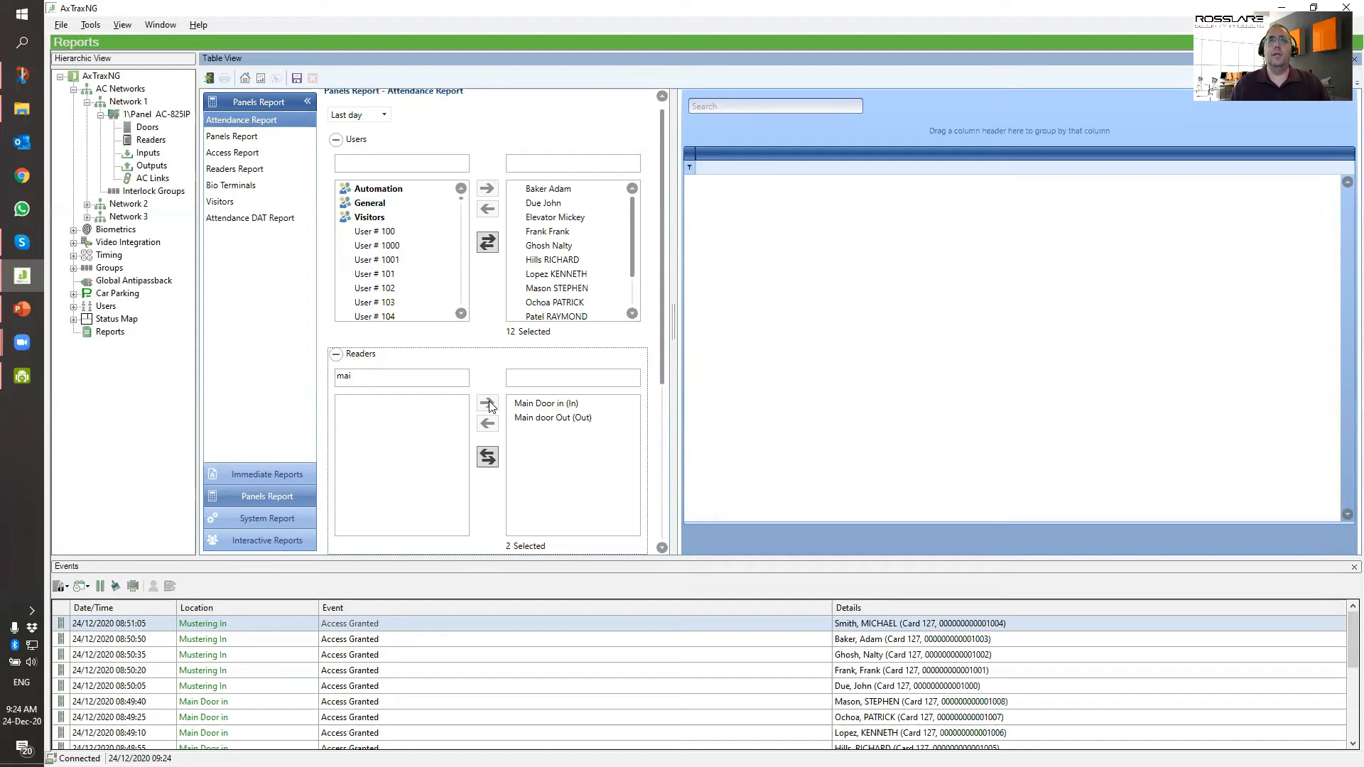
# - Check the Attendance Report's additional fields and include the User ID and User Credentials special fields
pyautogui.scroll(-2, 449, 356)
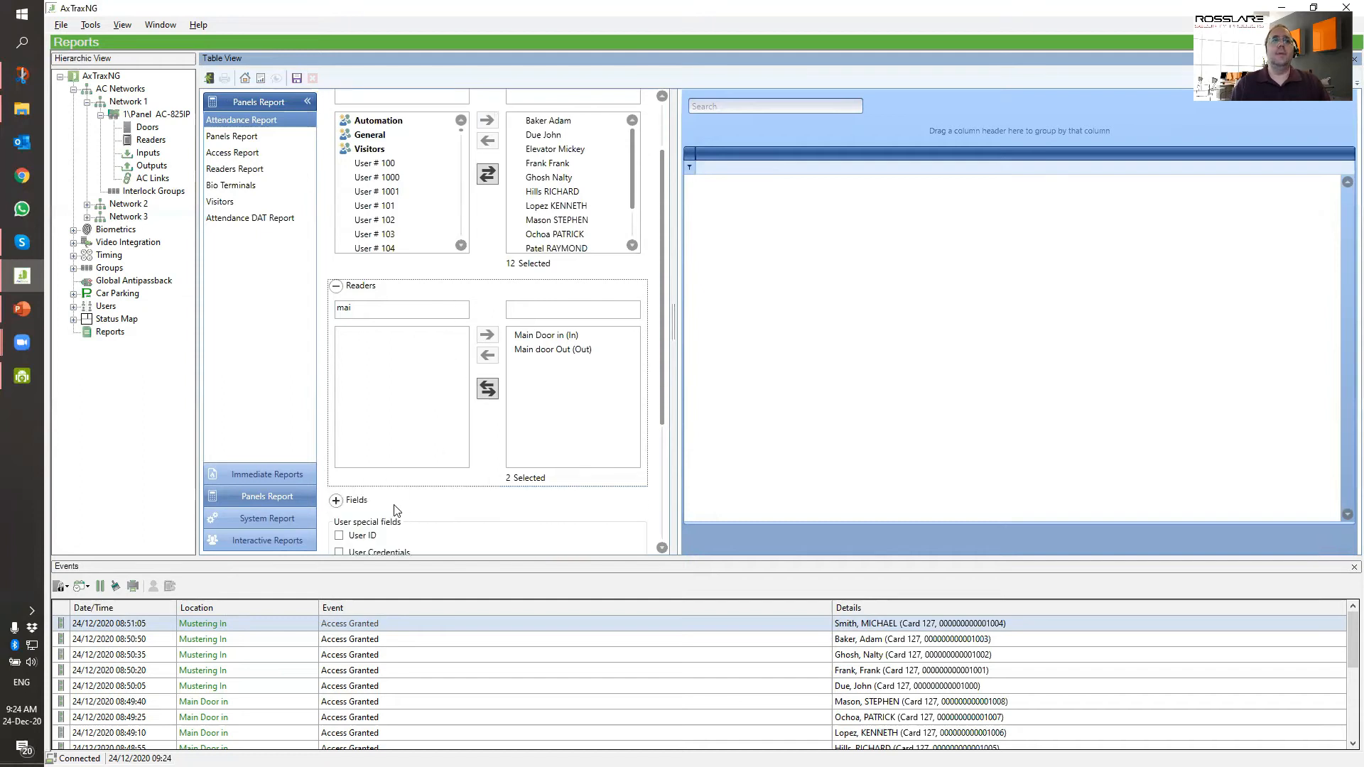
pyautogui.click(336, 501)
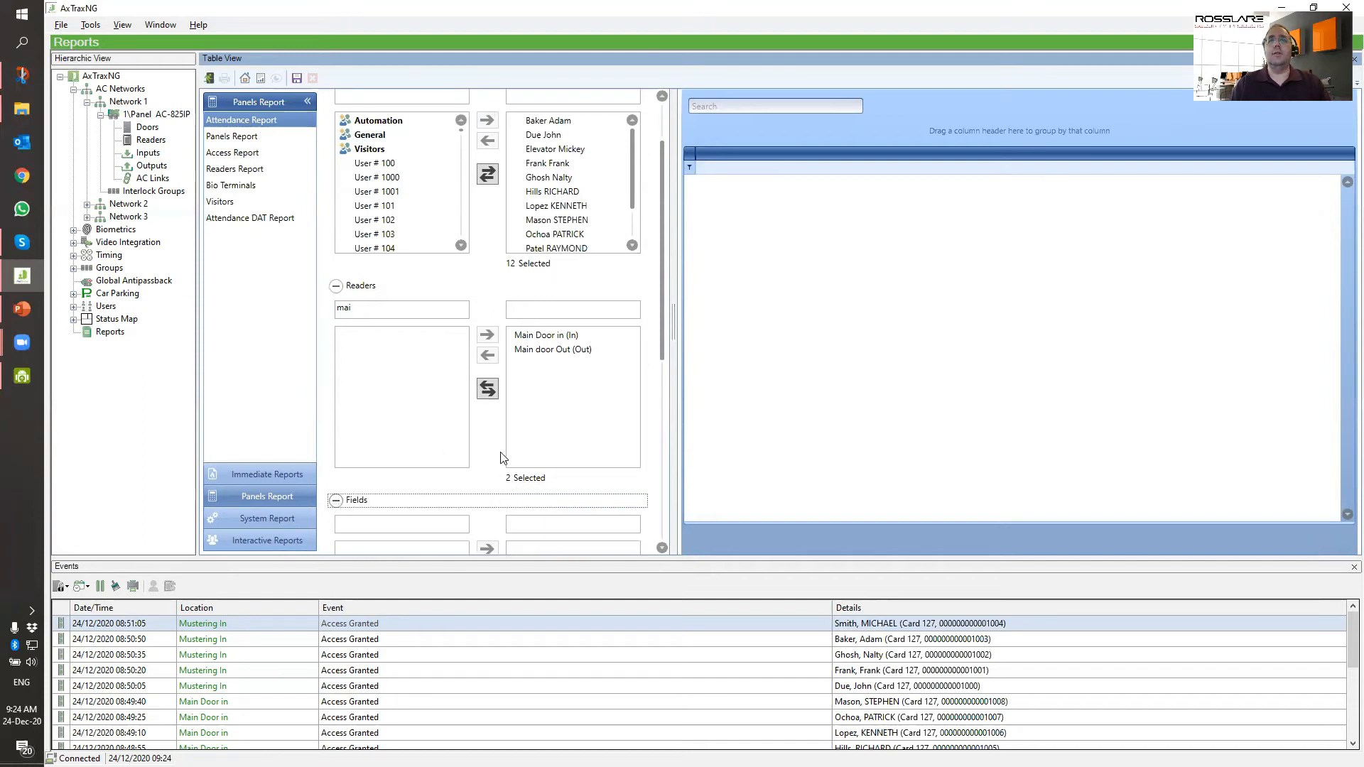
pyautogui.moveTo(664, 232); pyautogui.dragTo(684, 399)
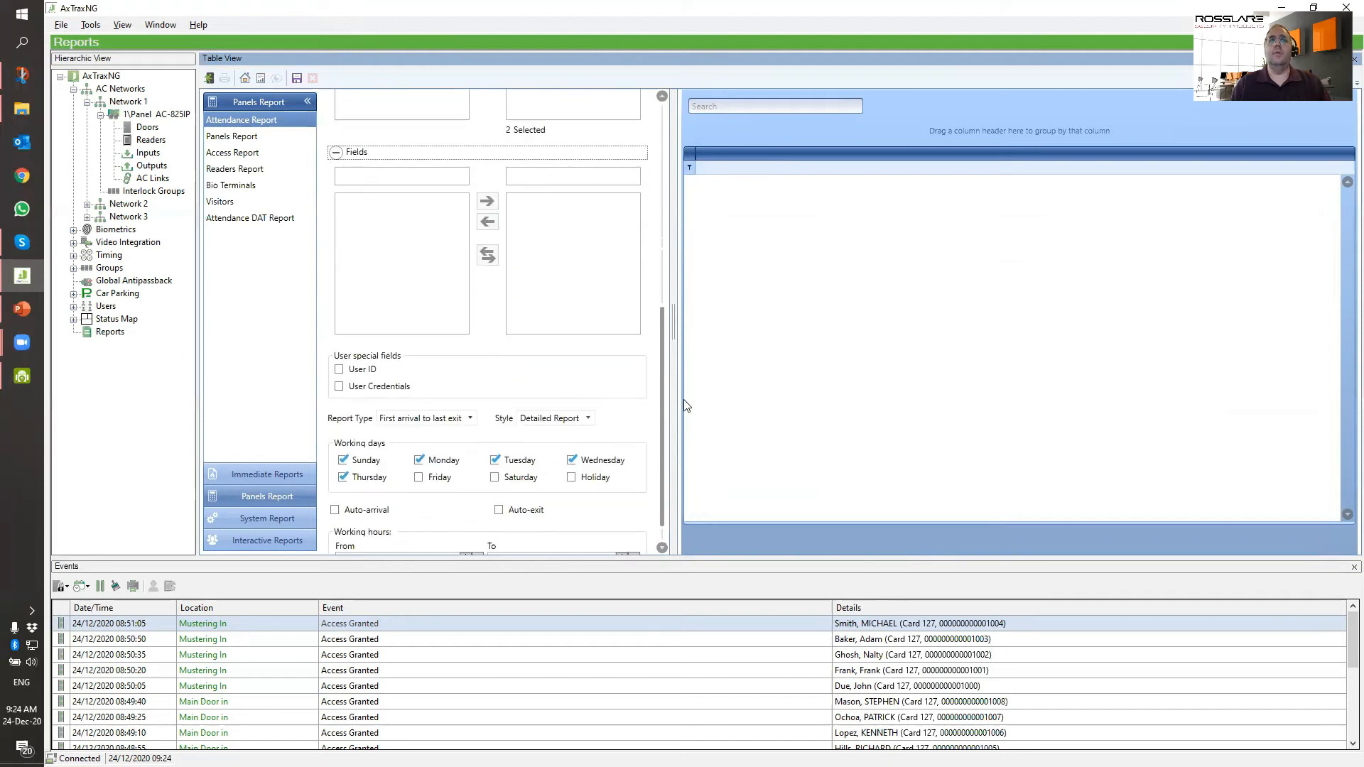
pyautogui.click(337, 152)
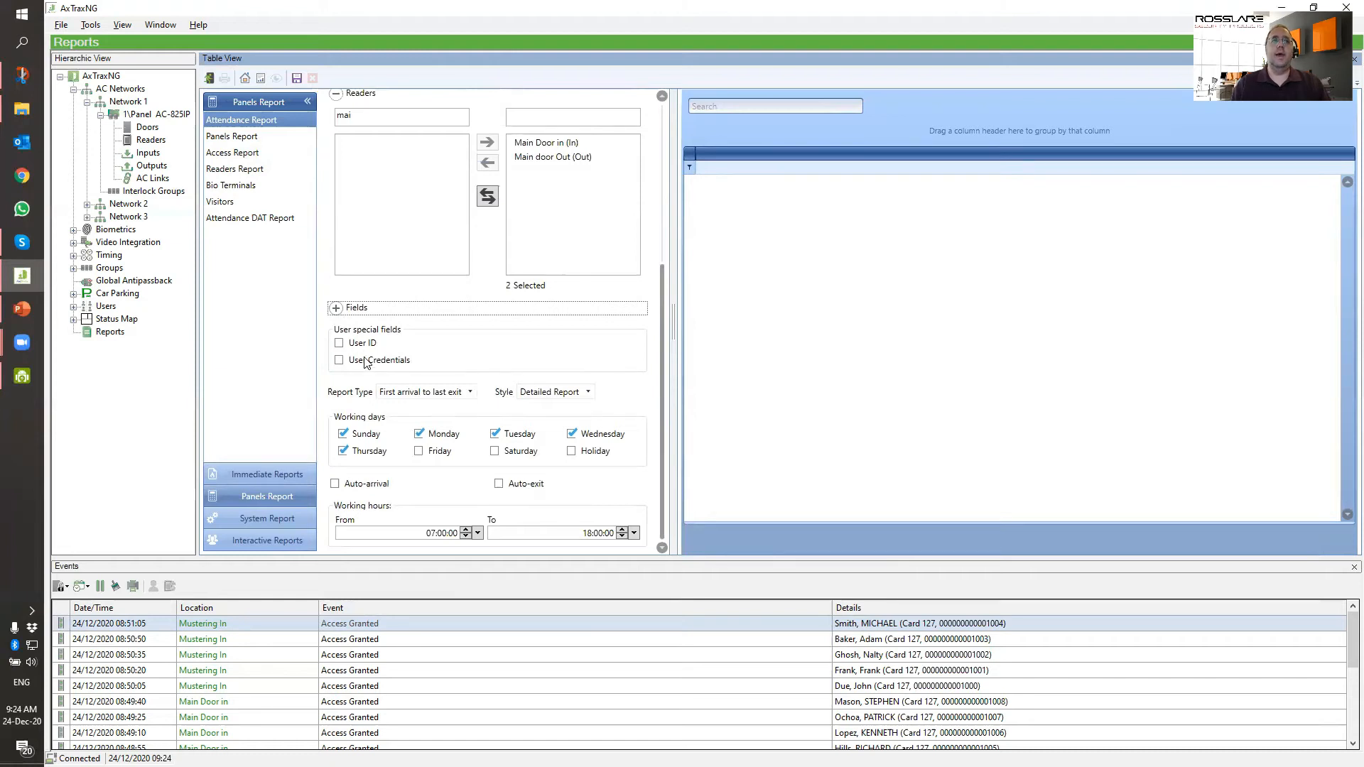
pyautogui.click(339, 343)
pyautogui.click(339, 360)
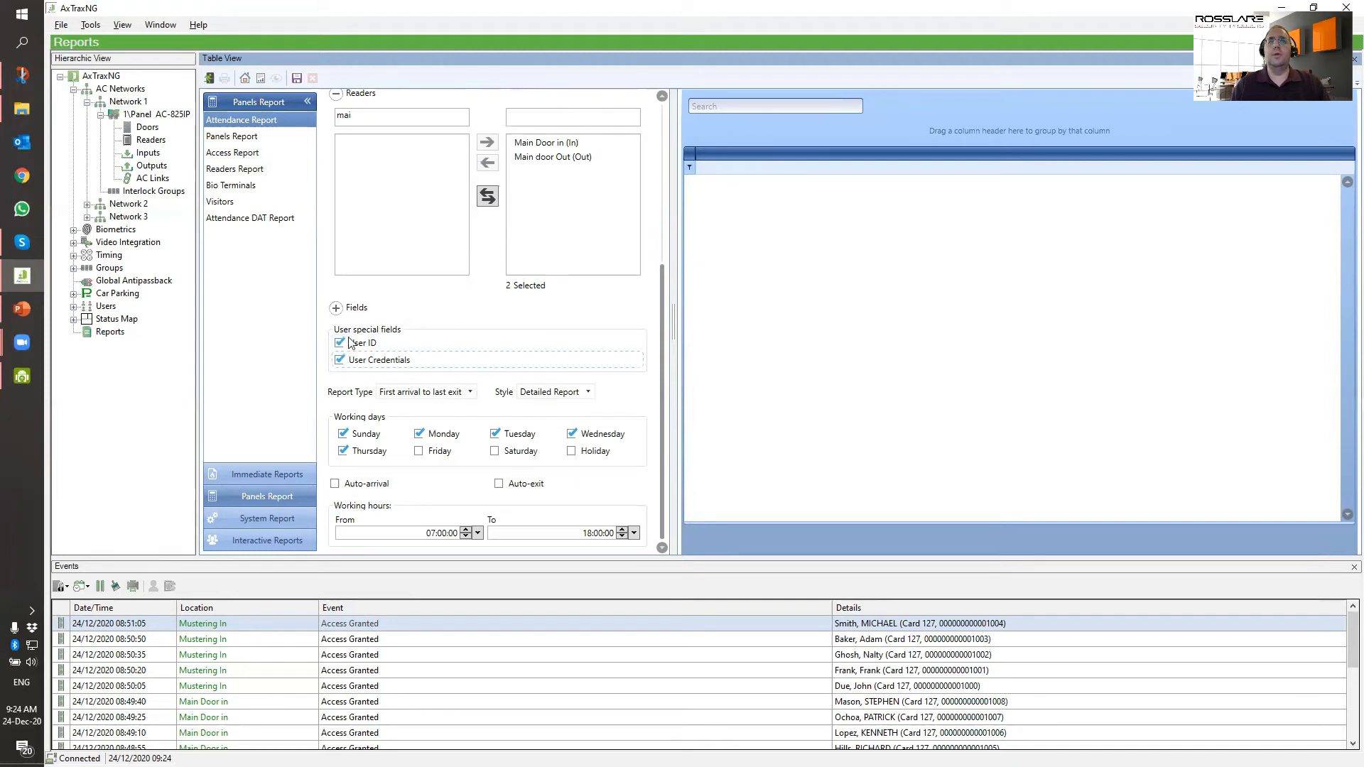
# - Exclude the User ID and User Credentials special fields, and check the Attendance Report's available report types and styles
pyautogui.click(339, 343)
pyautogui.click(340, 361)
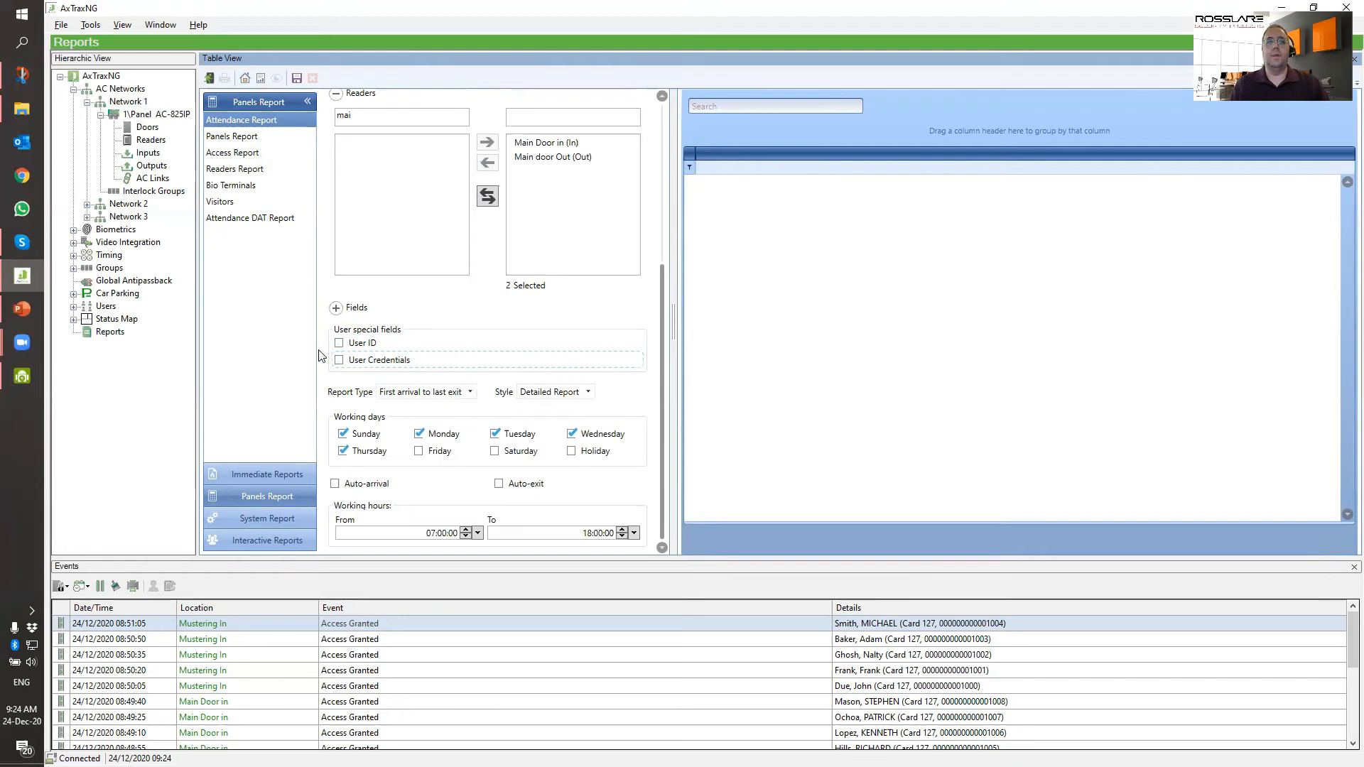
pyautogui.click(471, 393)
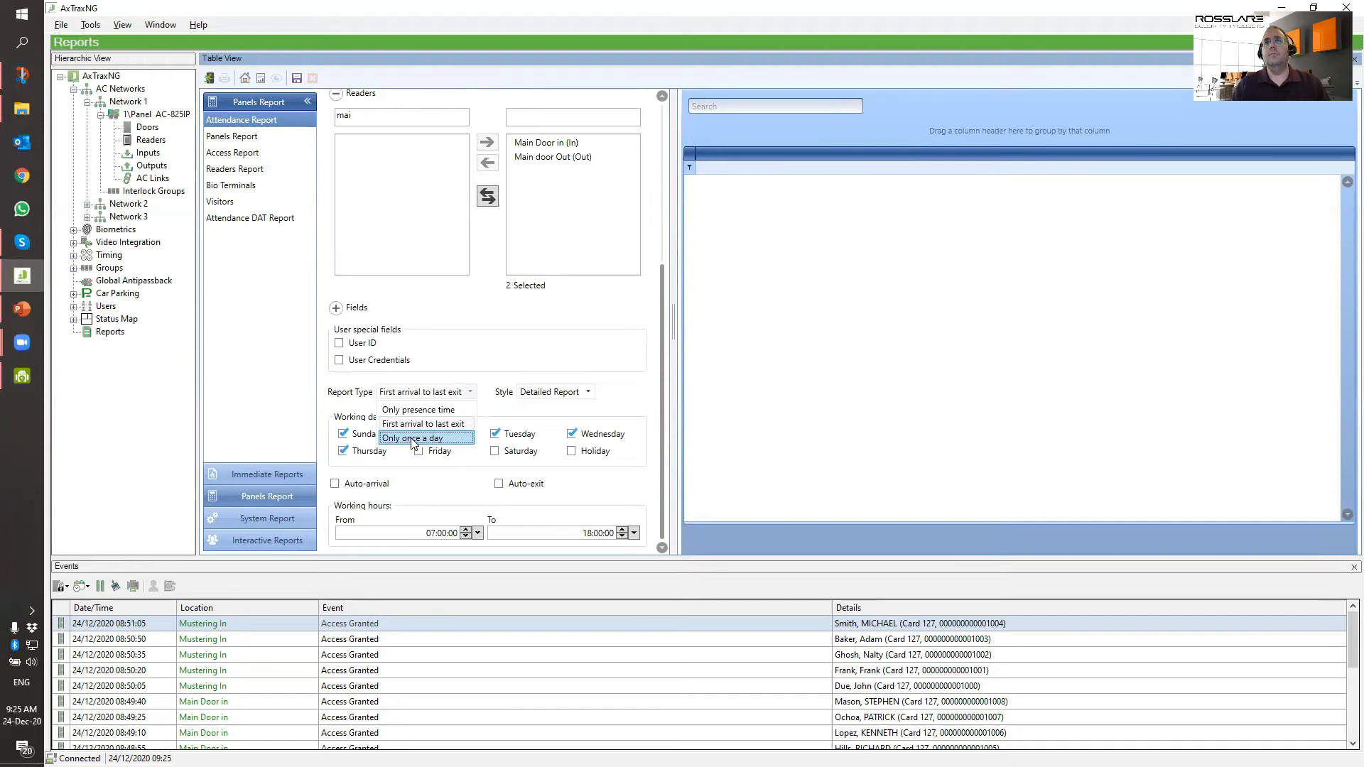
pyautogui.press('Escape')
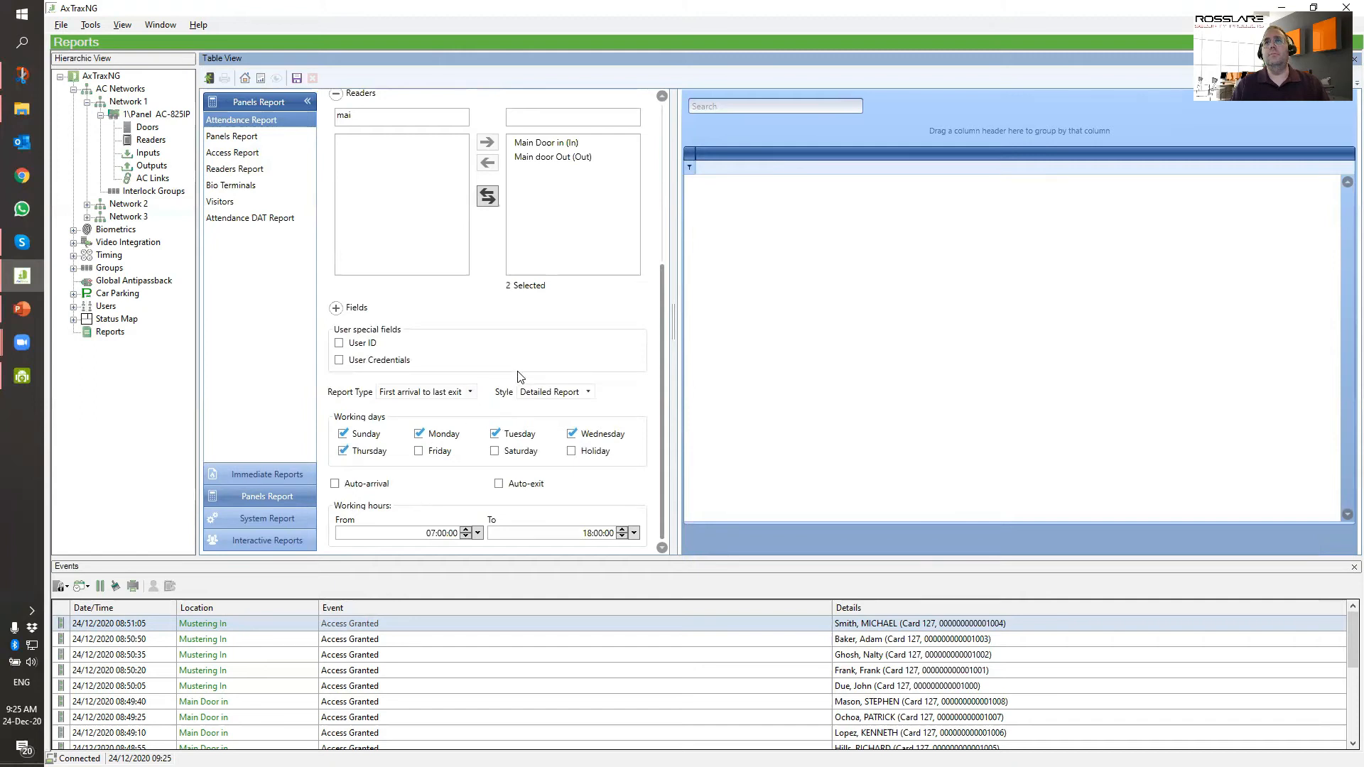
pyautogui.click(561, 400)
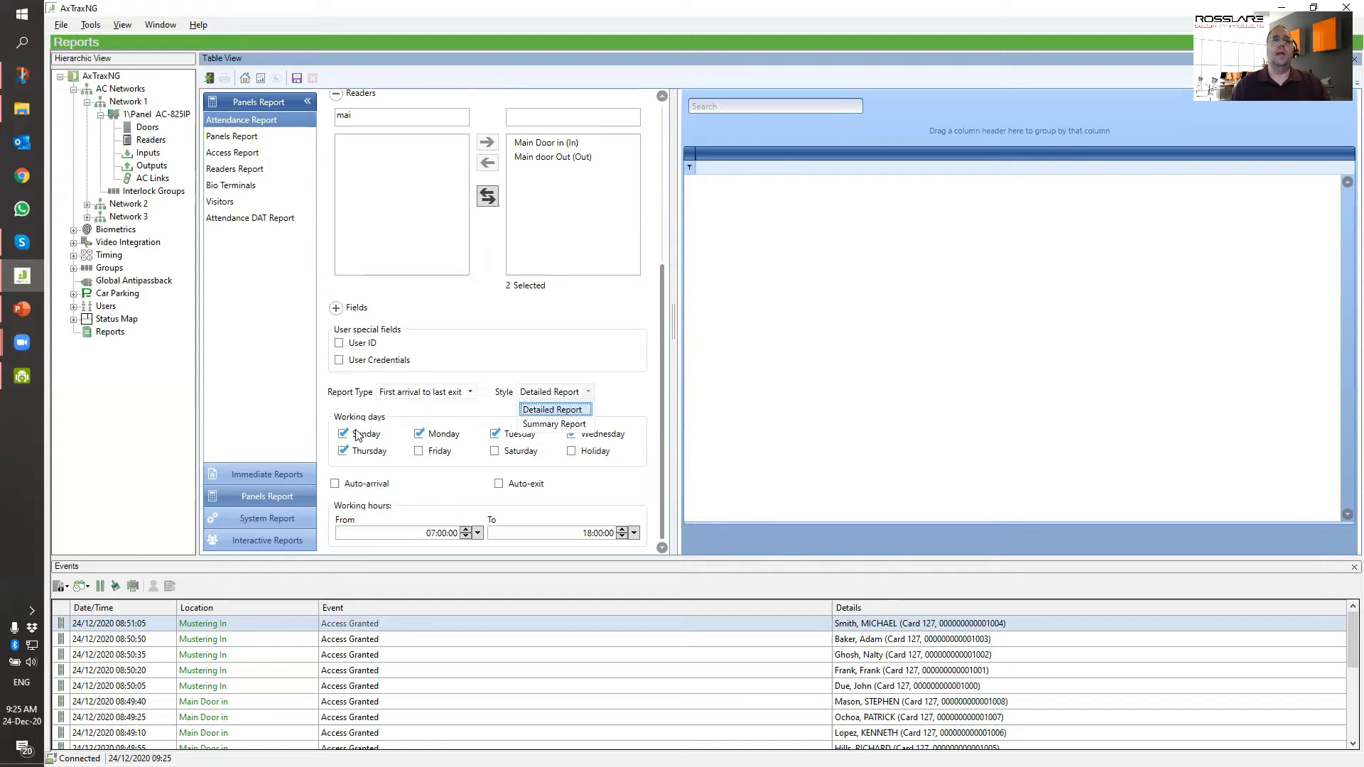
pyautogui.click(639, 381)
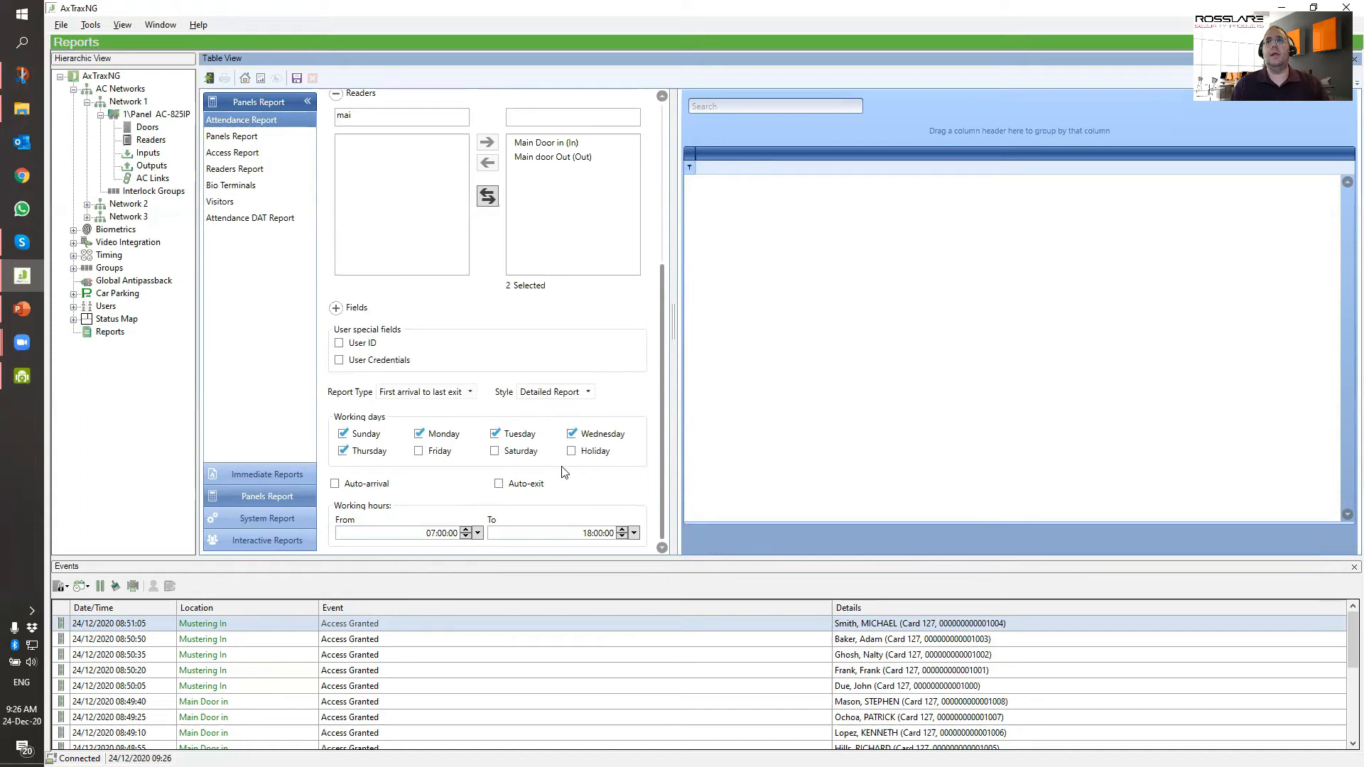
# - Set the Attendance Report's period to the last 2 days
pyautogui.scroll(2, 564, 472)
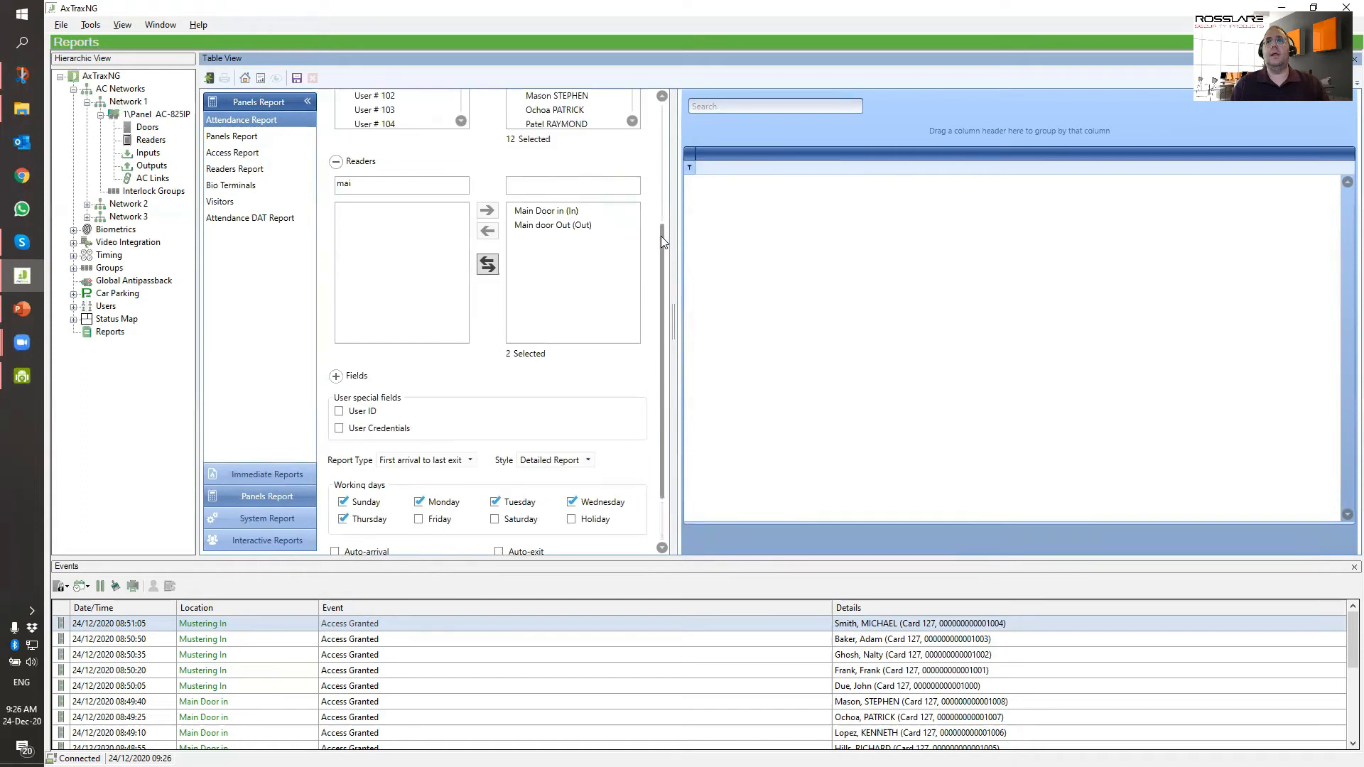
pyautogui.moveTo(662, 241); pyautogui.dragTo(664, 115)
pyautogui.click(380, 125)
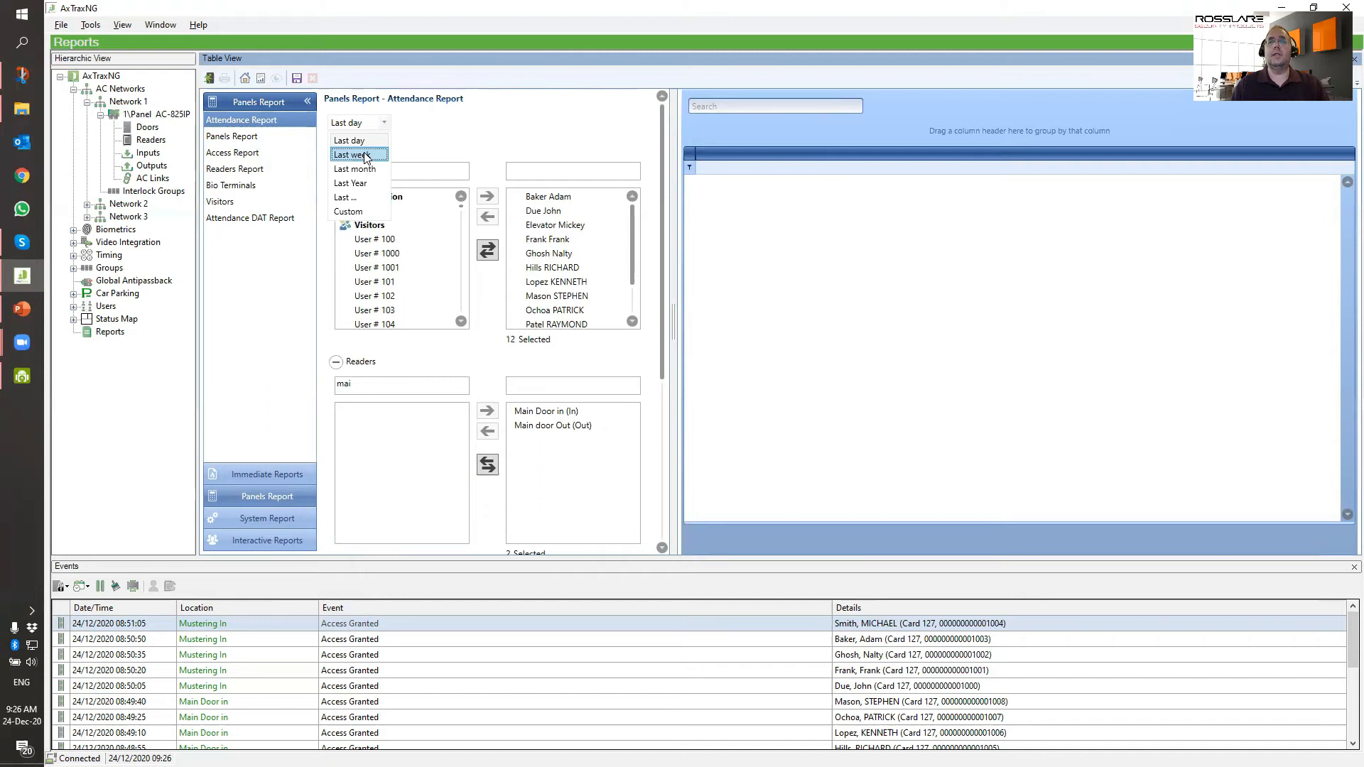
pyautogui.click(355, 201)
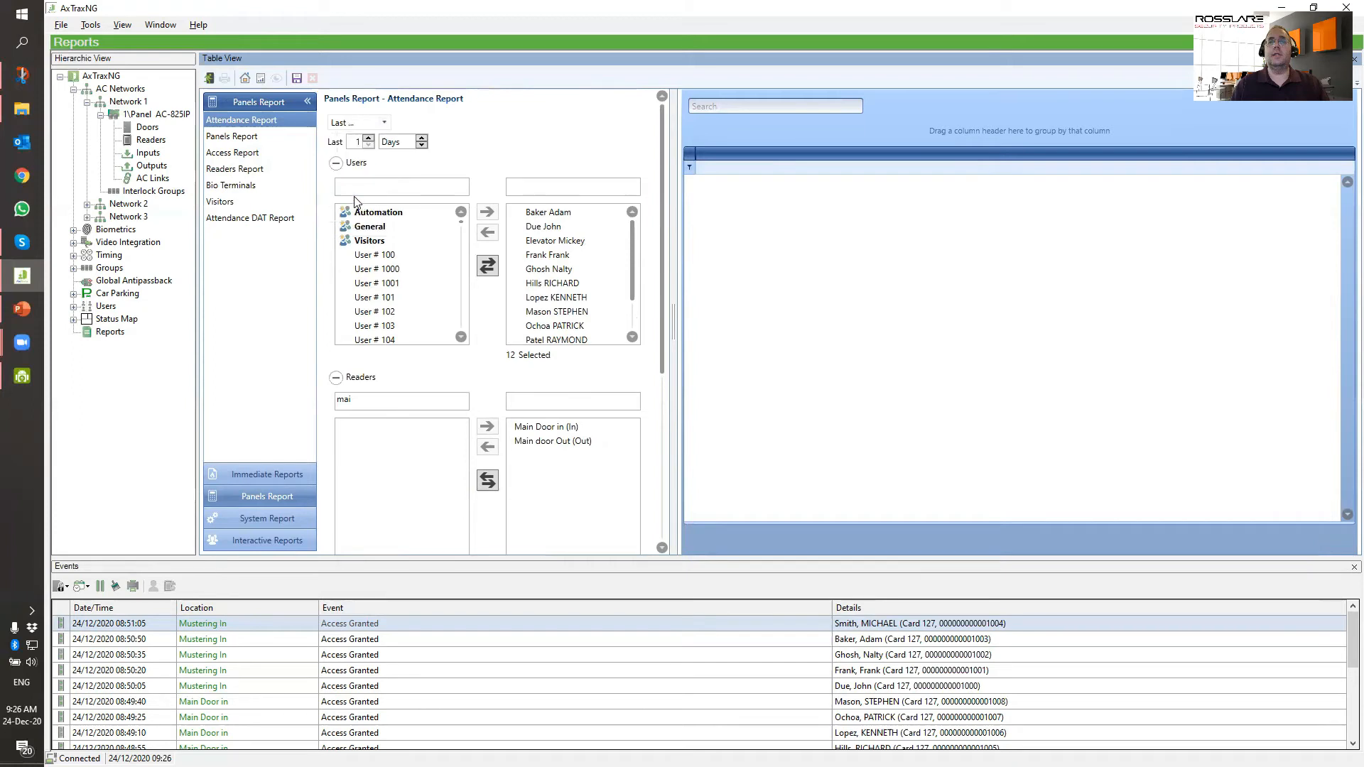
pyautogui.click(368, 139)
# - Exclude Tuesday from the Attendance Report's working days
pyautogui.moveTo(662, 290); pyautogui.dragTo(661, 457)
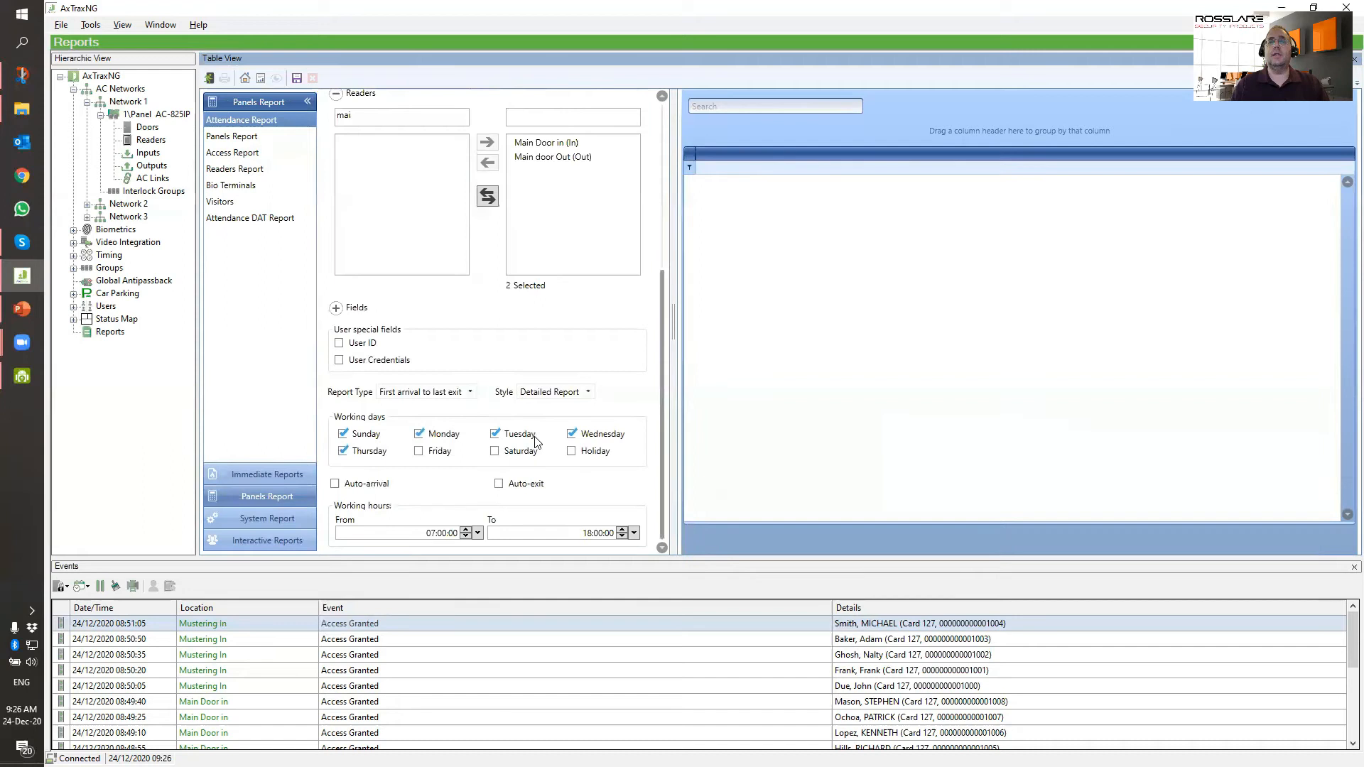
pyautogui.click(575, 437)
pyautogui.scroll(1, 601, 289)
pyautogui.click(573, 469)
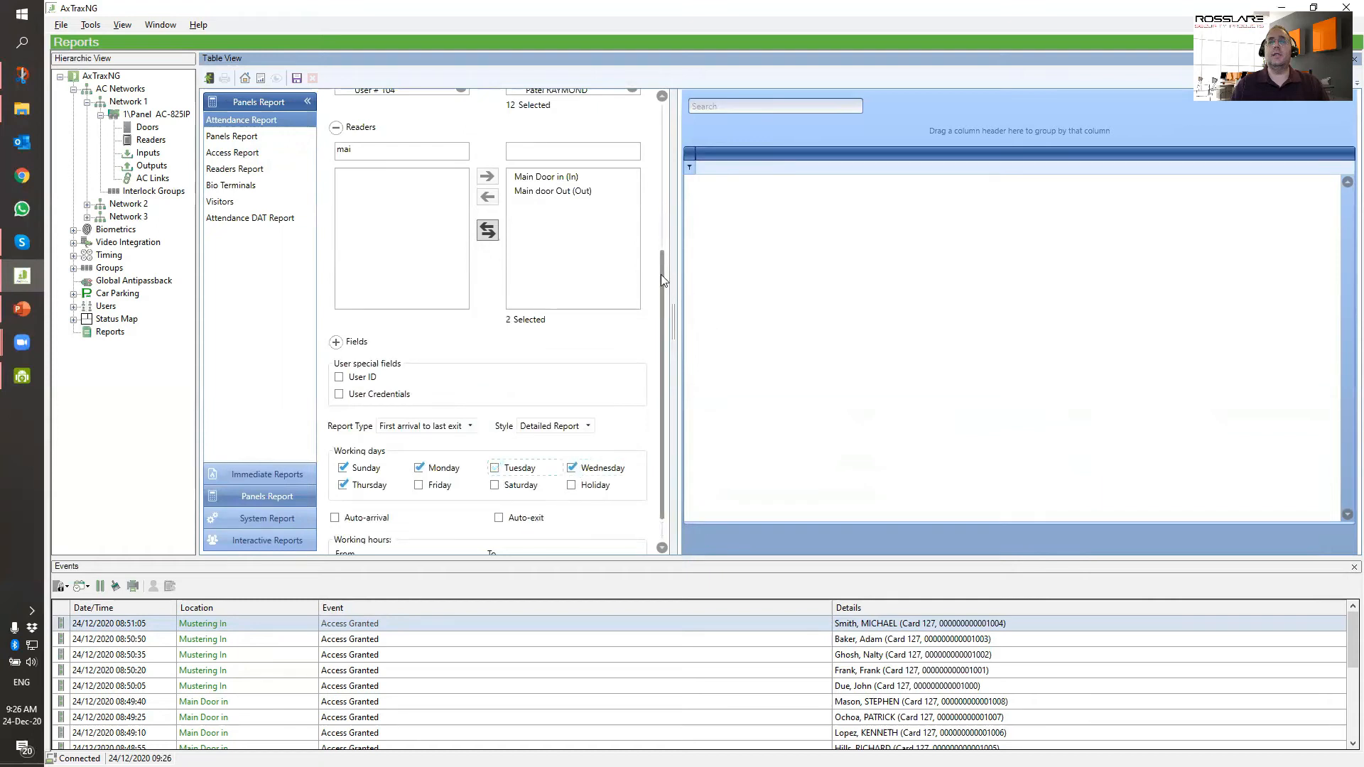
# - Recheck the period options and generate the Attendance Report for the last 2 days
pyautogui.moveTo(660, 275); pyautogui.dragTo(661, 110)
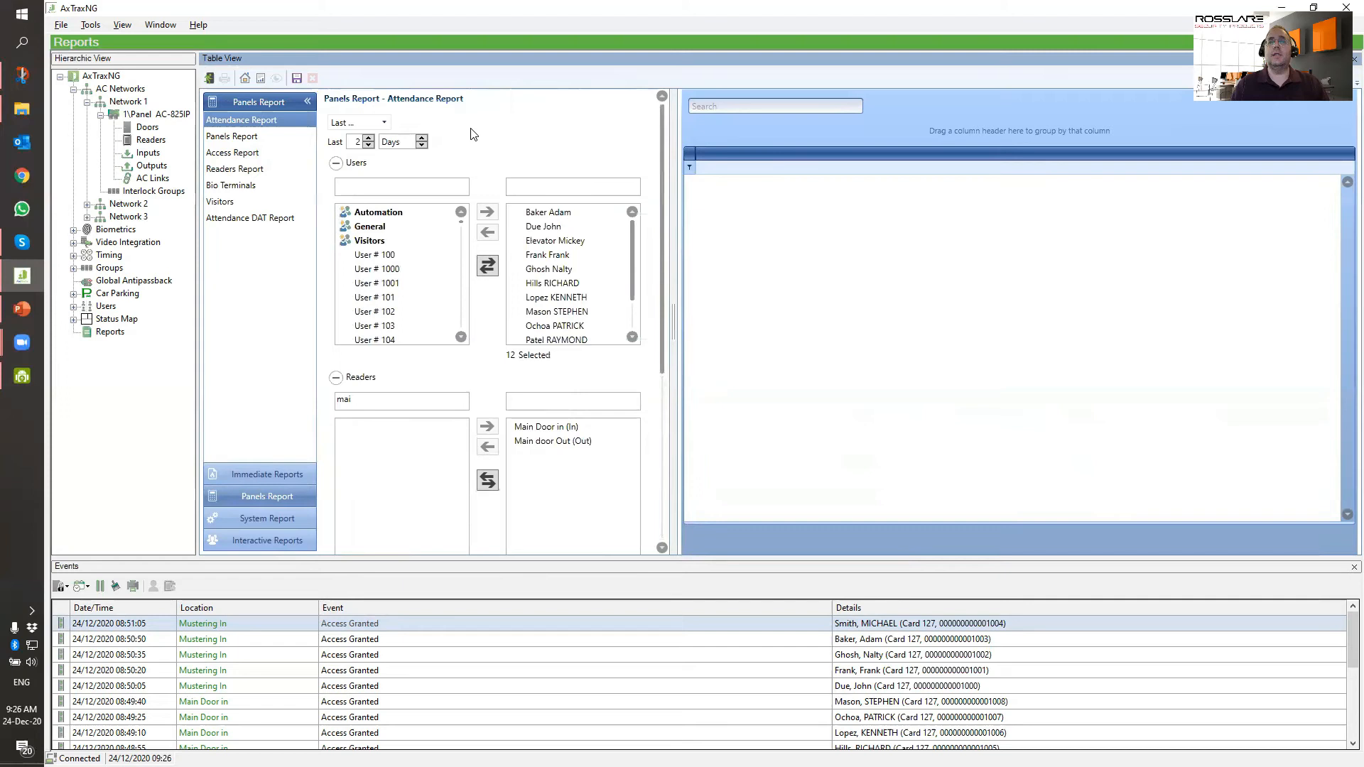
pyautogui.click(383, 123)
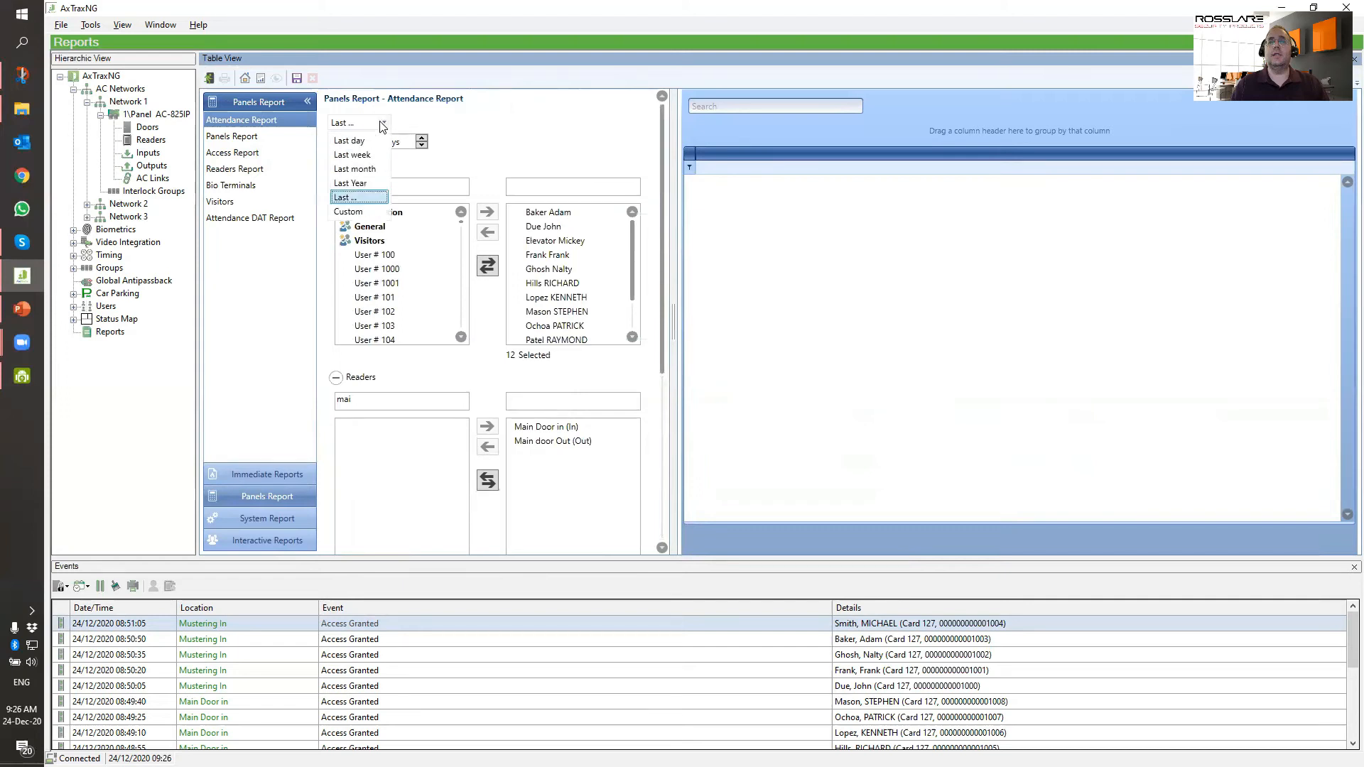
pyautogui.click(447, 113)
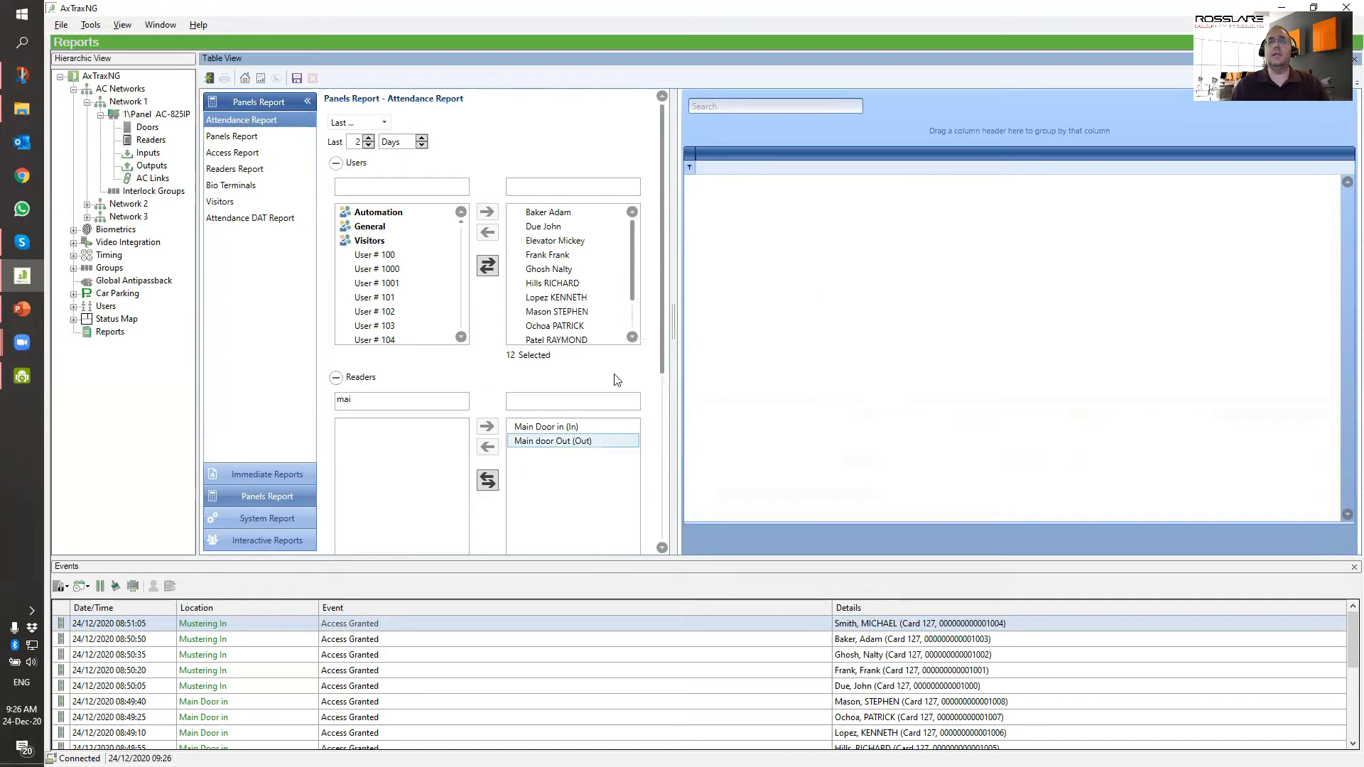
pyautogui.click(261, 78)
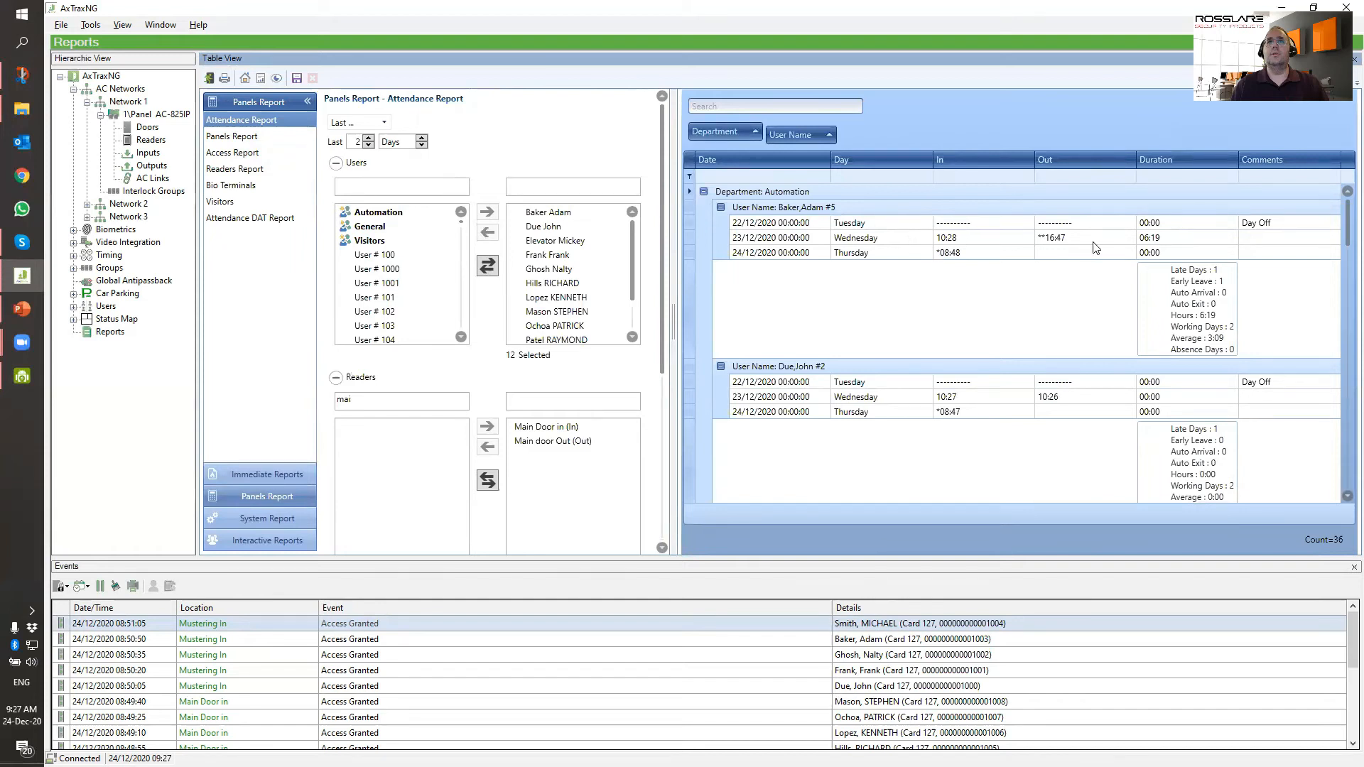
# - Examine the detailed attendance results for each user in the Automation and General departments against the configured working days
pyautogui.scroll(-1, 607, 372)
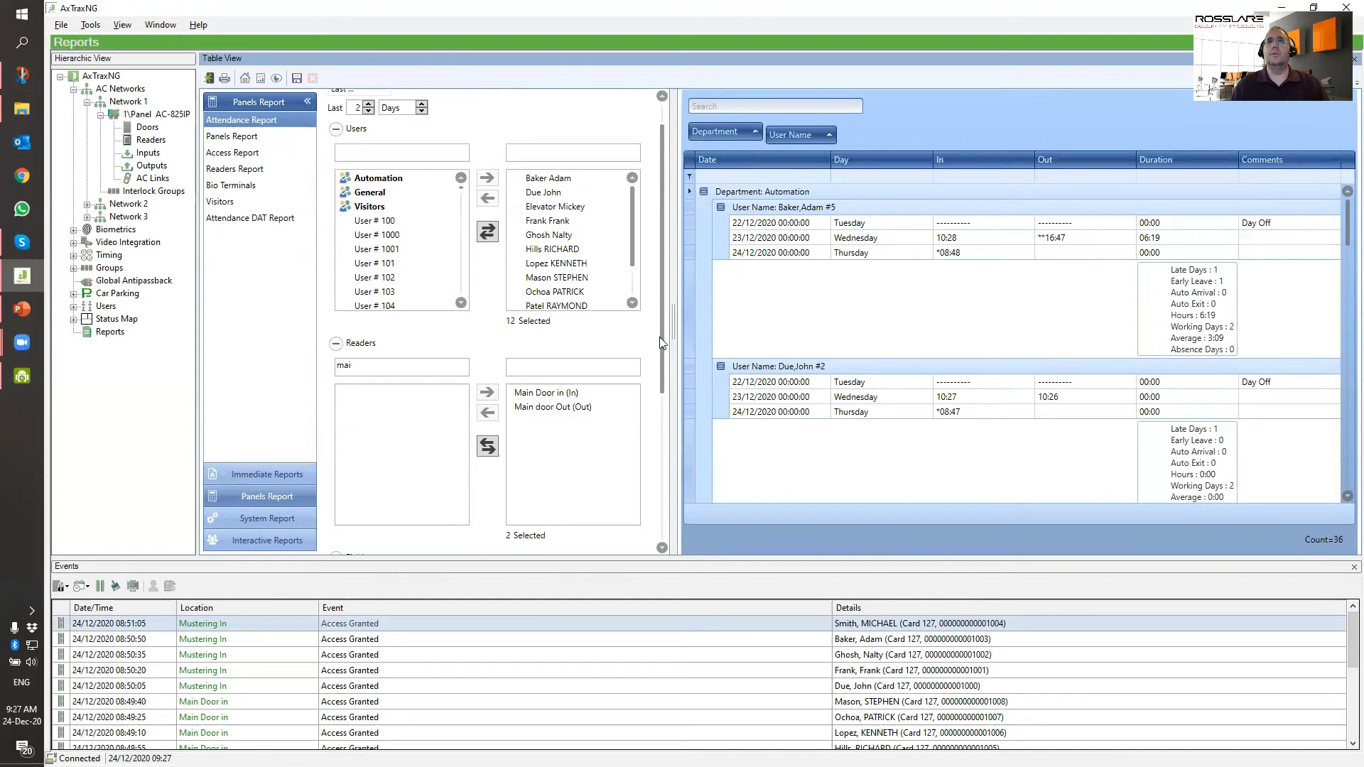
pyautogui.scroll(-1, 664, 349)
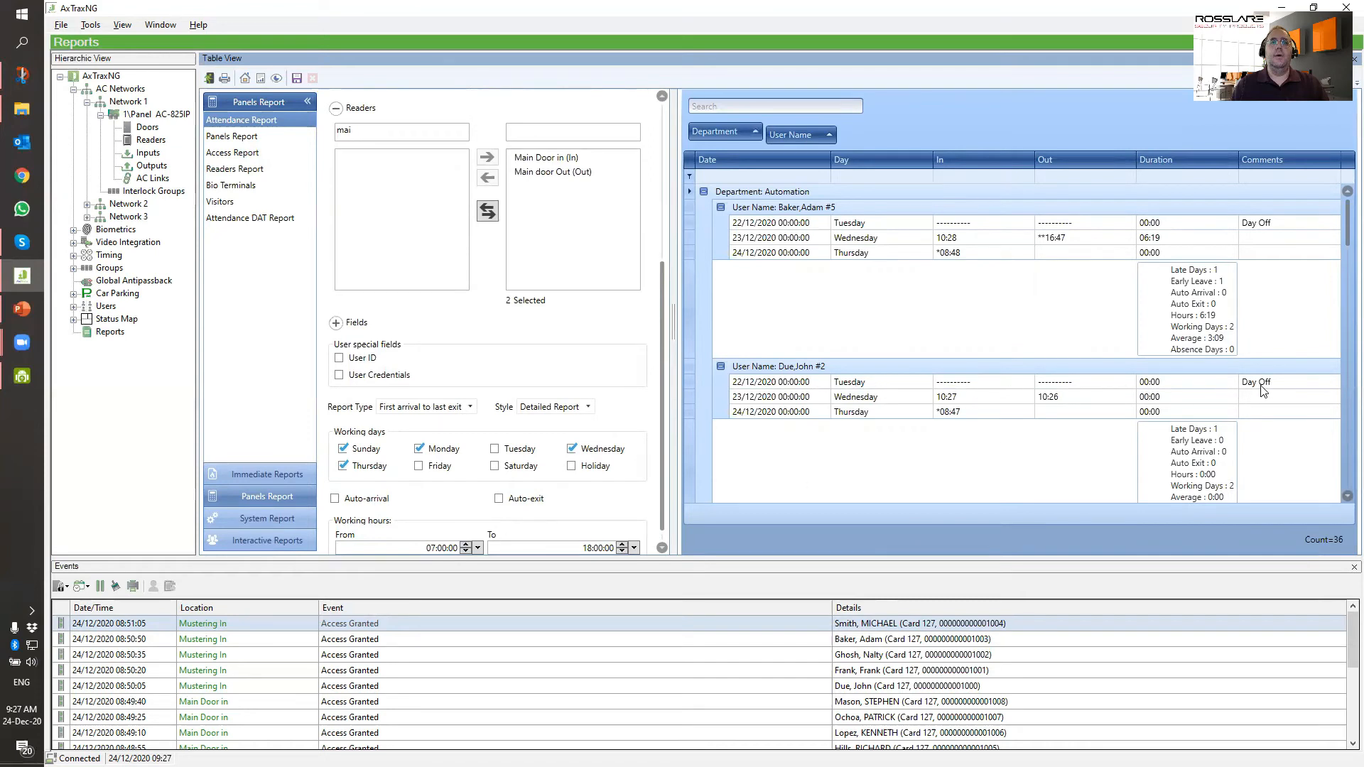
pyautogui.scroll(-5, 884, 319)
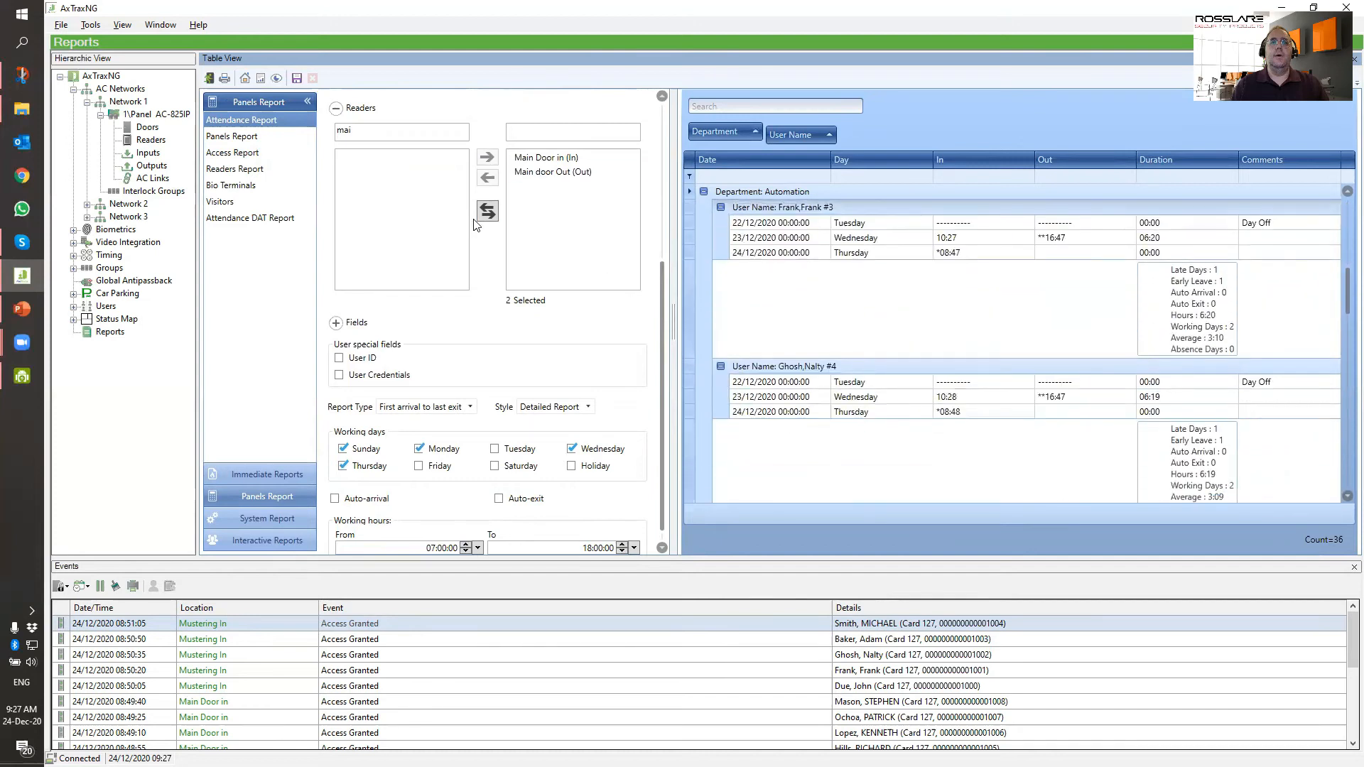
pyautogui.scroll(3, 478, 223)
pyautogui.scroll(-8, 952, 350)
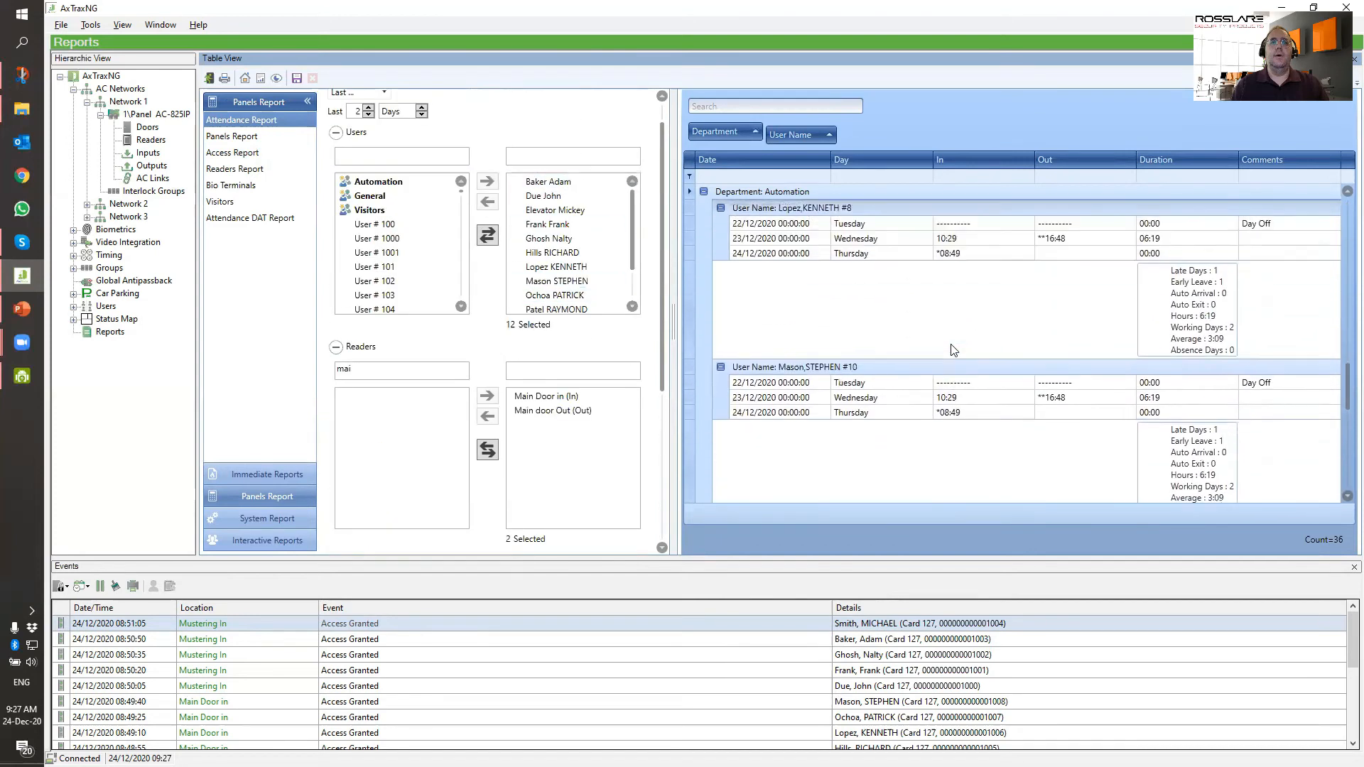
pyautogui.scroll(-8, 953, 350)
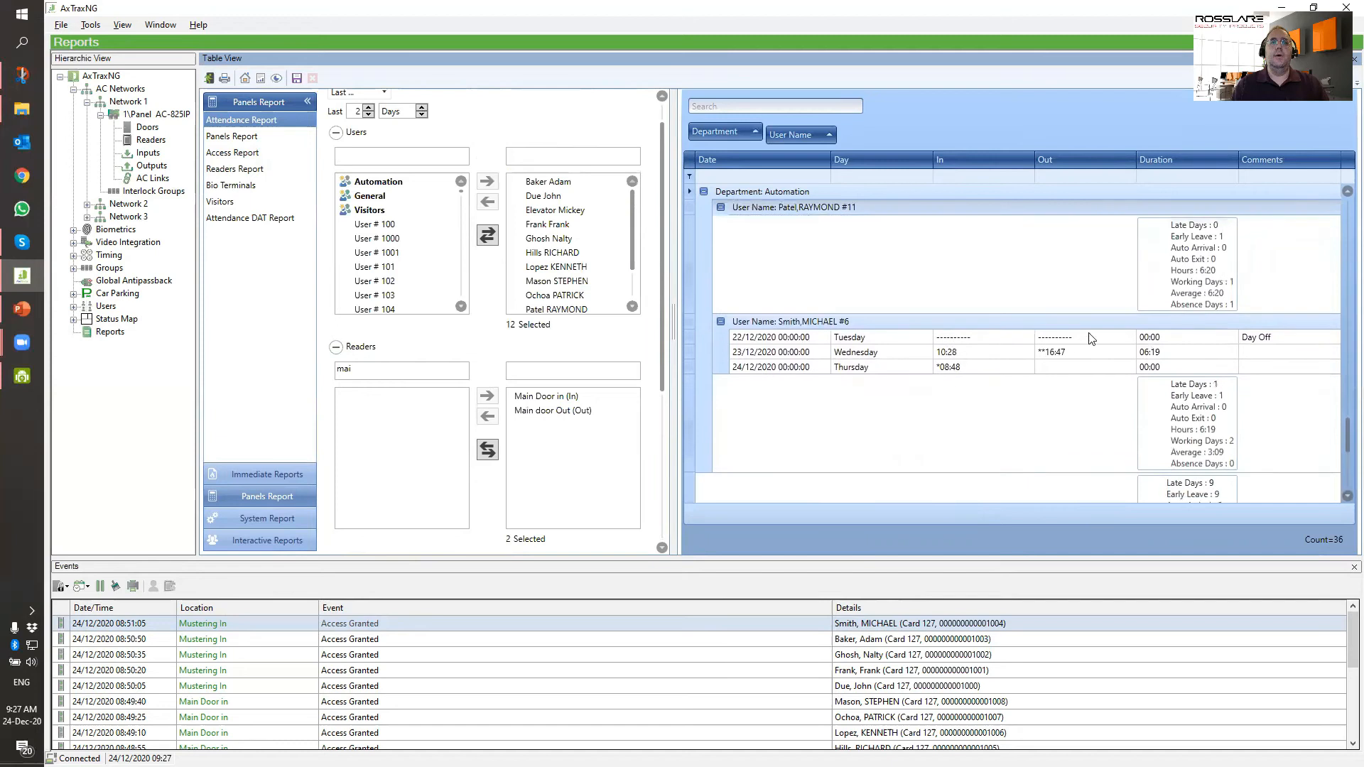
pyautogui.scroll(-3, 1065, 386)
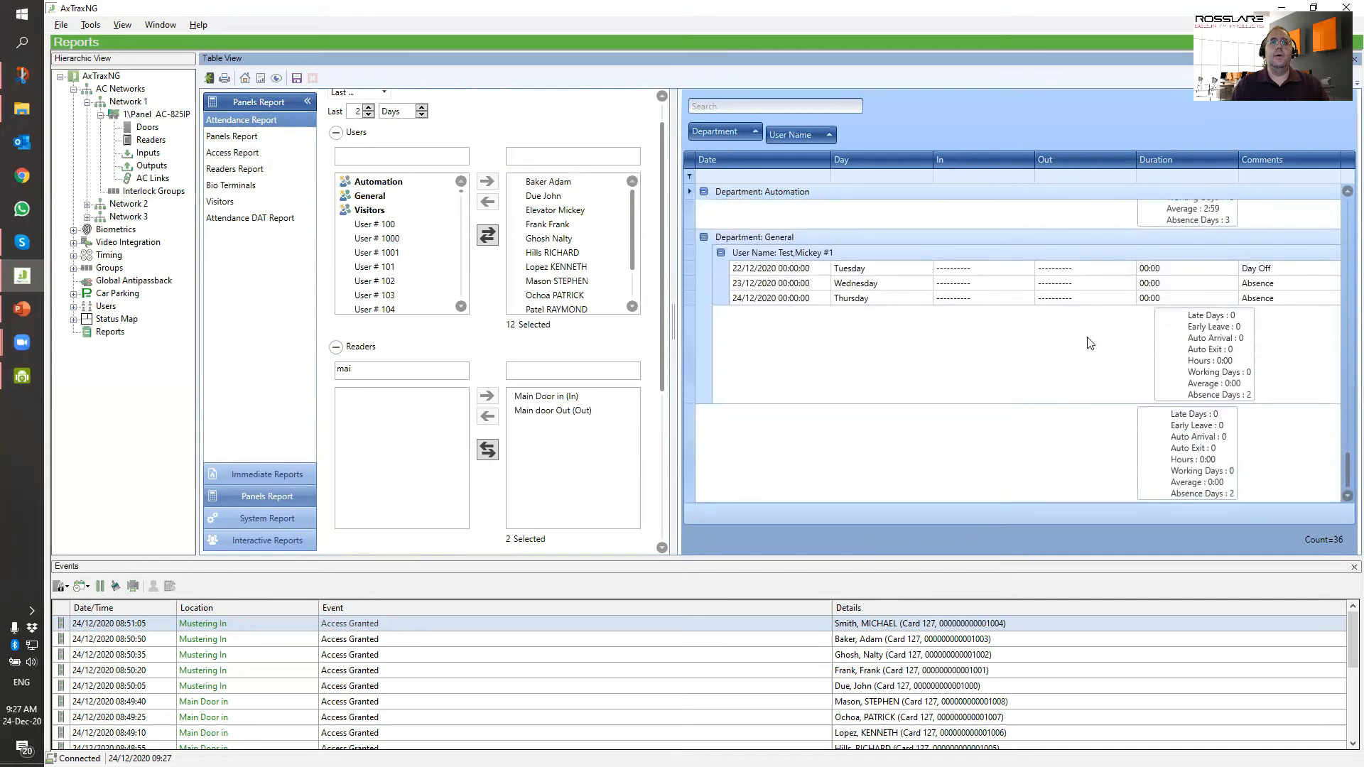
pyautogui.scroll(5, 972, 383)
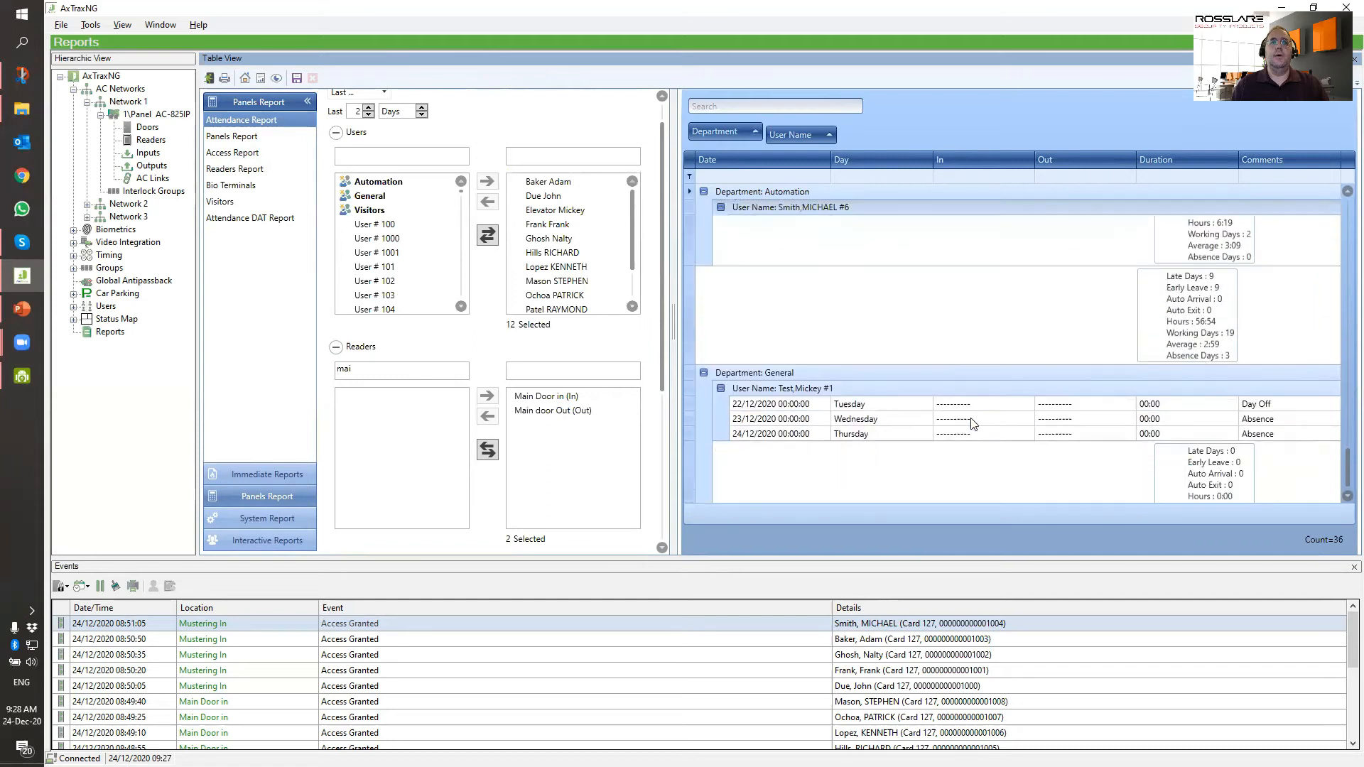
pyautogui.scroll(-3, 972, 423)
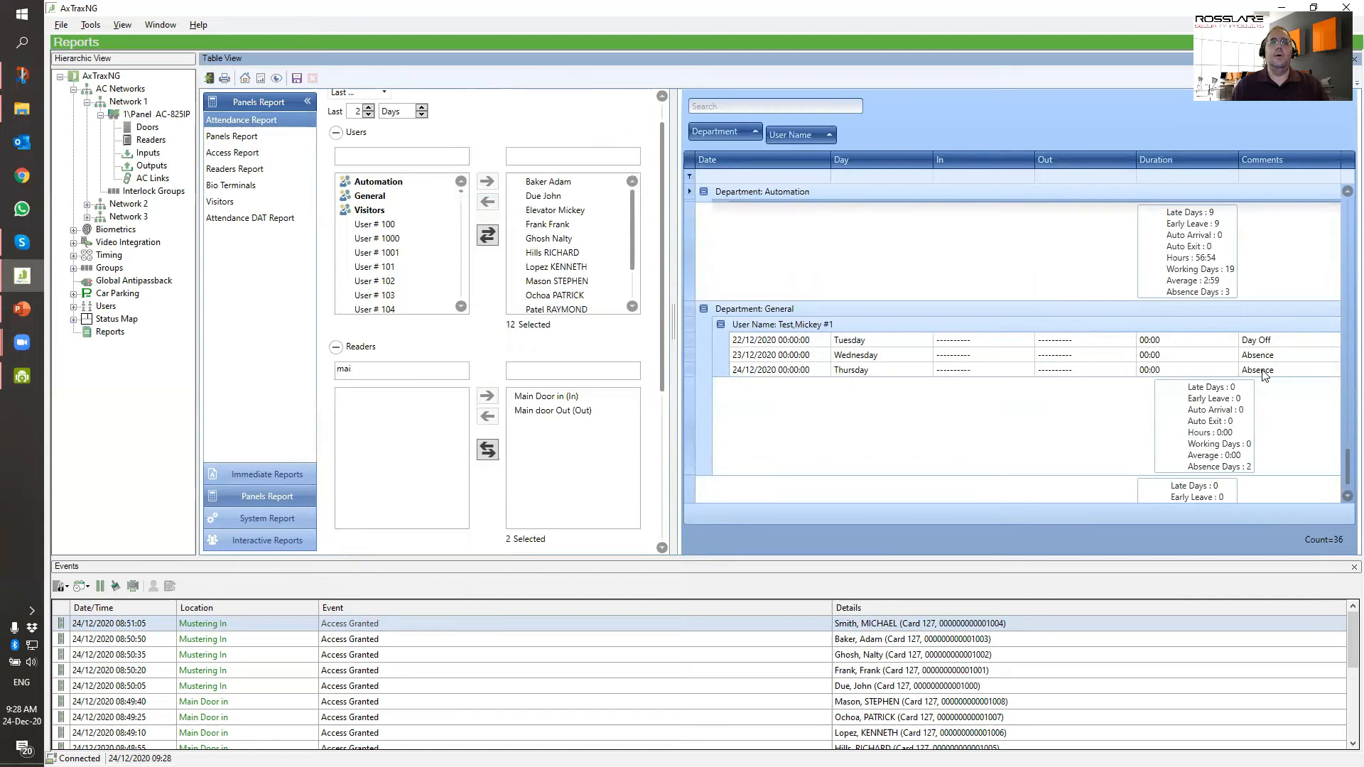
pyautogui.scroll(3, 964, 292)
pyautogui.scroll(-3, 964, 292)
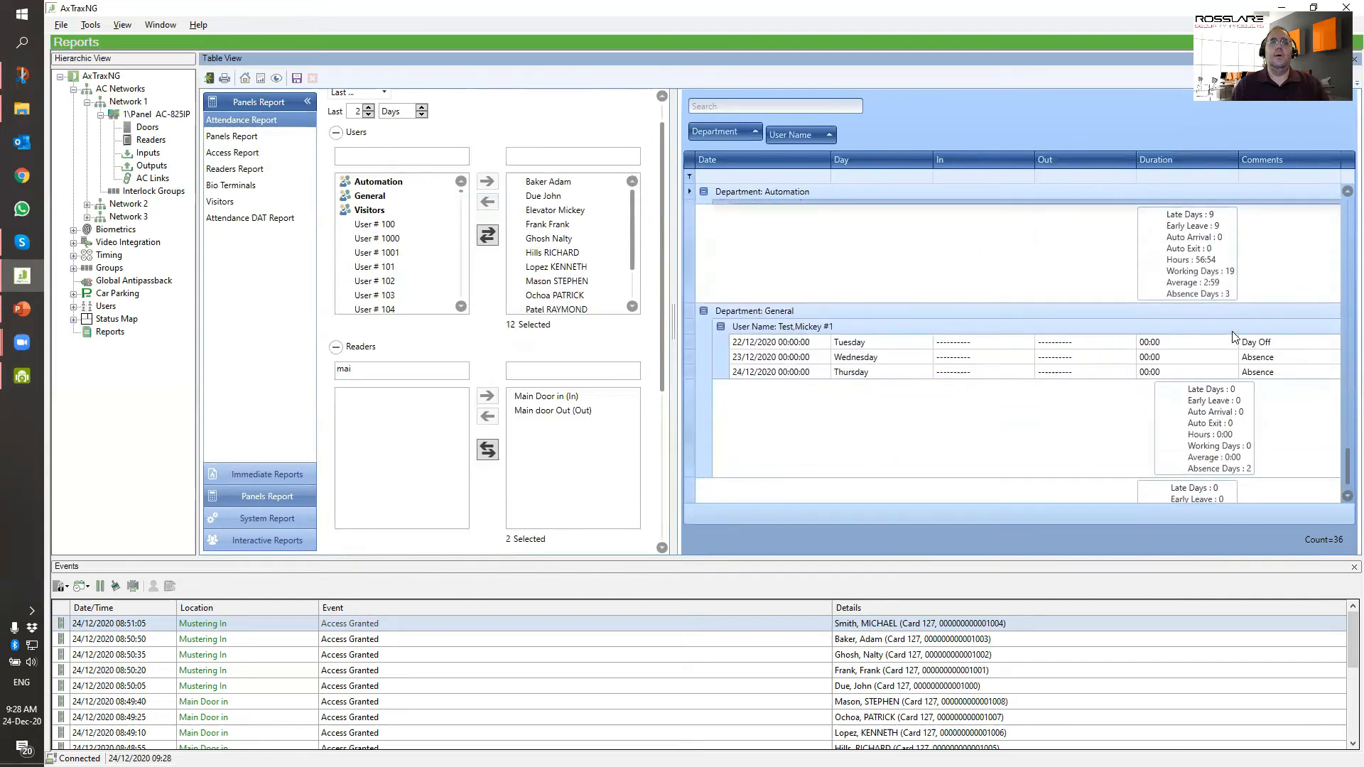
pyautogui.scroll(5, 1234, 337)
pyautogui.scroll(10, 1222, 343)
pyautogui.scroll(3, 1222, 344)
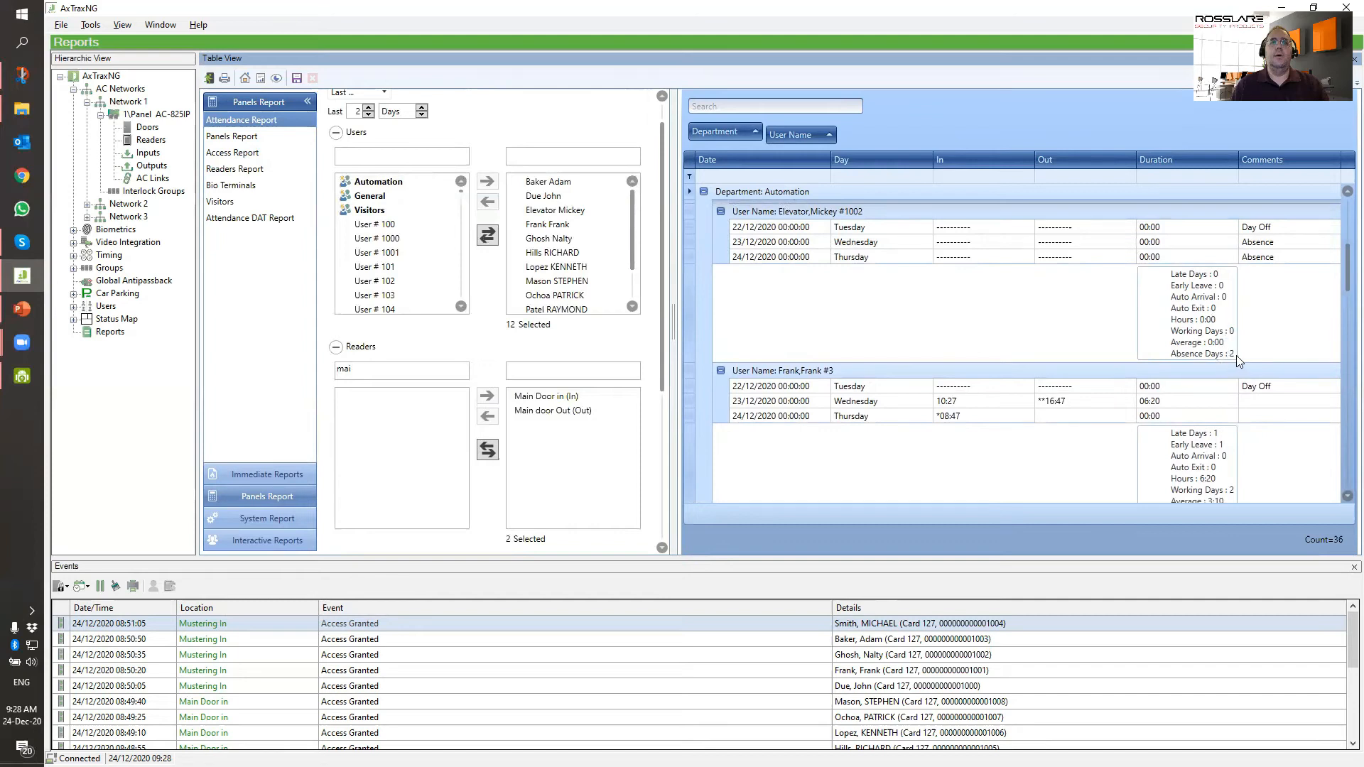
pyautogui.scroll(3, 1268, 264)
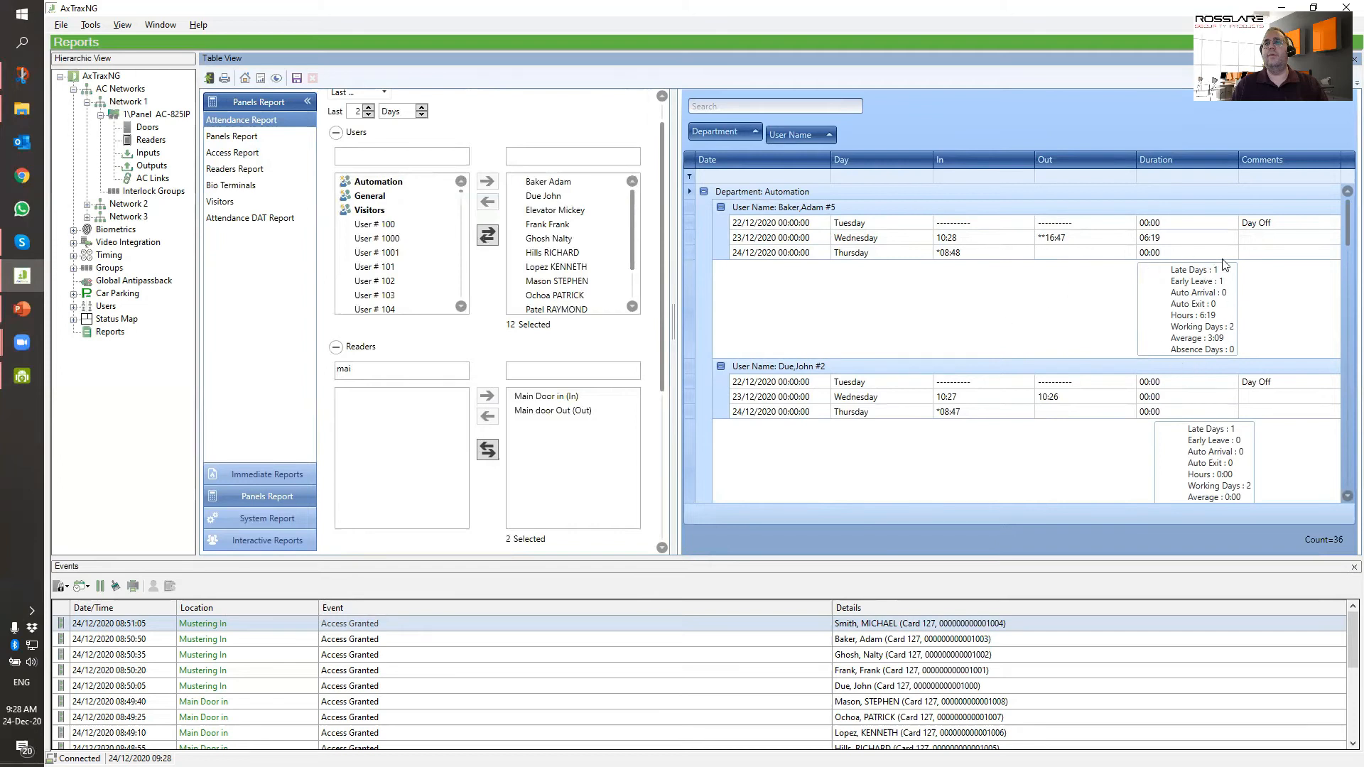
# - Enable Auto-arrival, regenerate the Attendance Report, and select the first user's Wednesday entry
pyautogui.scroll(-2, 616, 357)
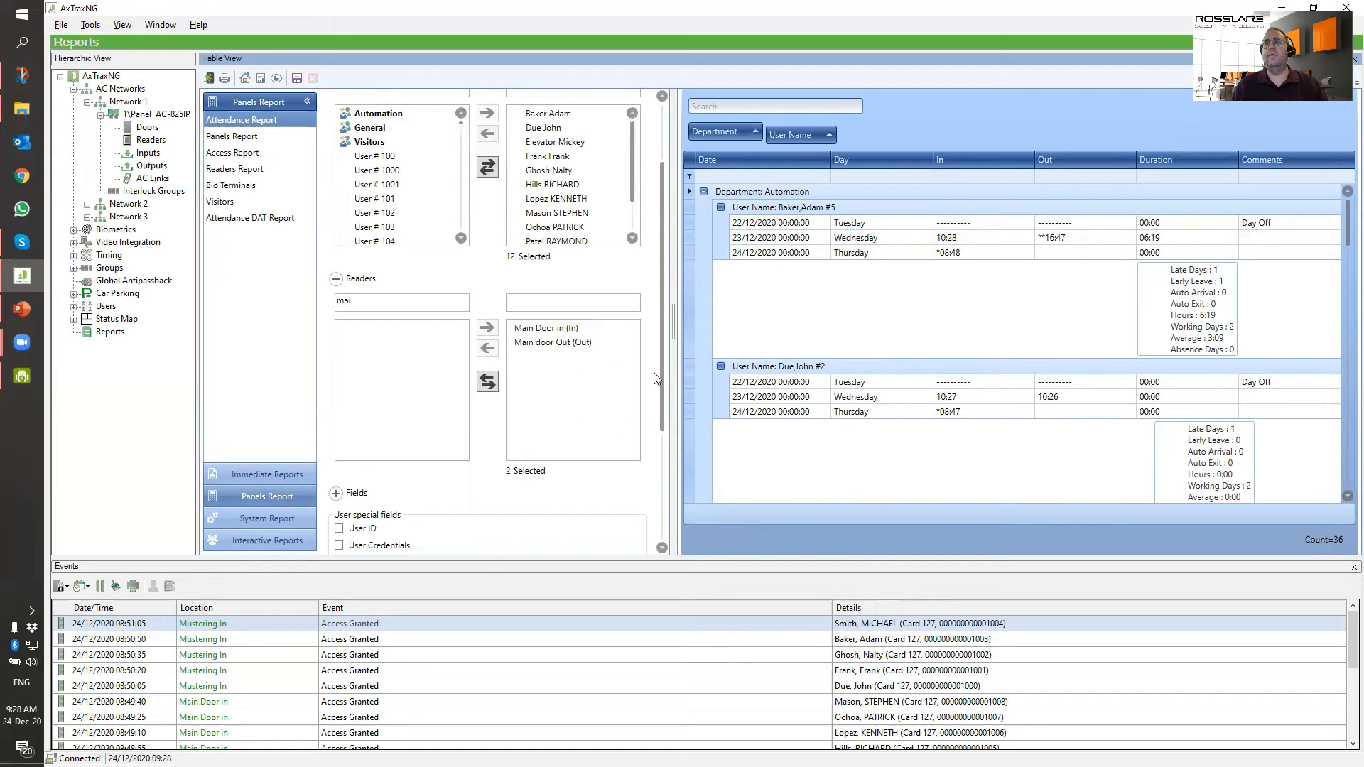
pyautogui.moveTo(661, 395); pyautogui.dragTo(658, 516)
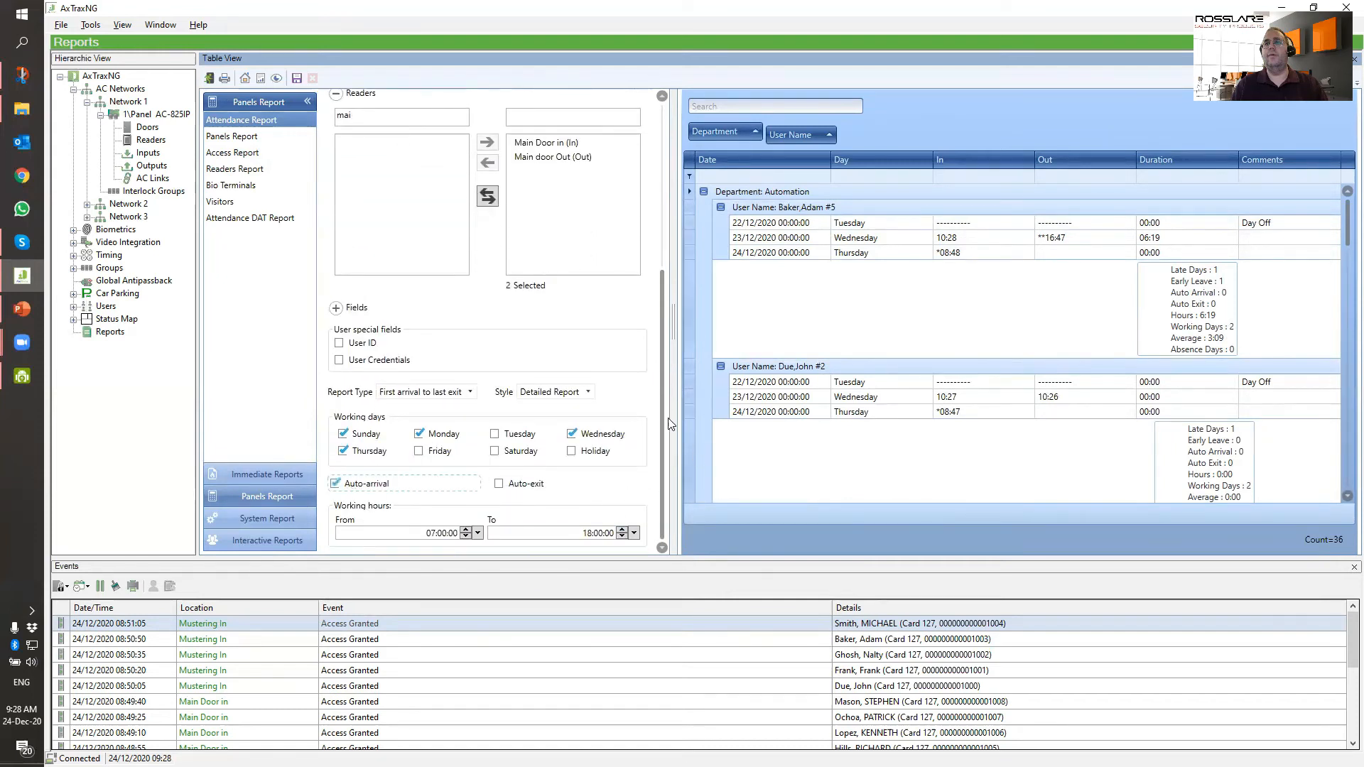
pyautogui.scroll(4, 636, 387)
pyautogui.click(258, 80)
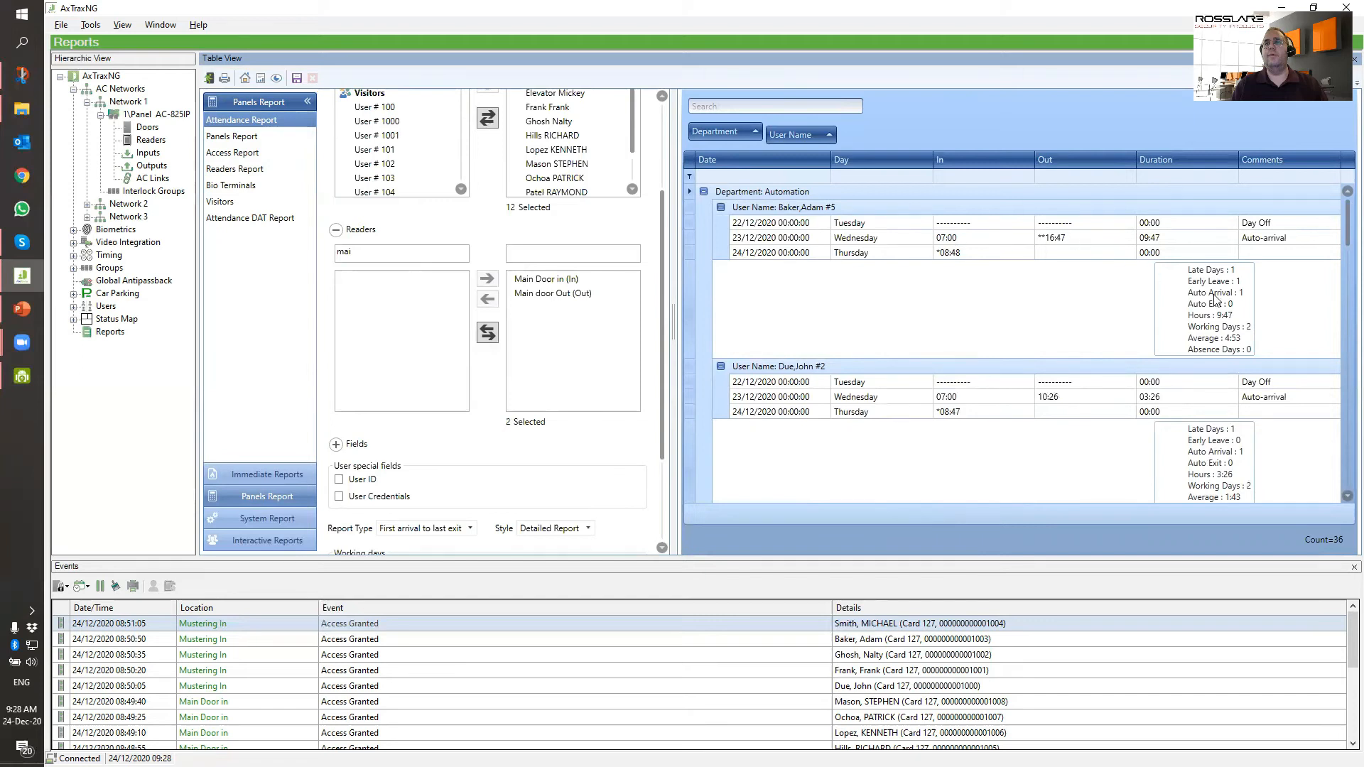
pyautogui.click(1269, 242)
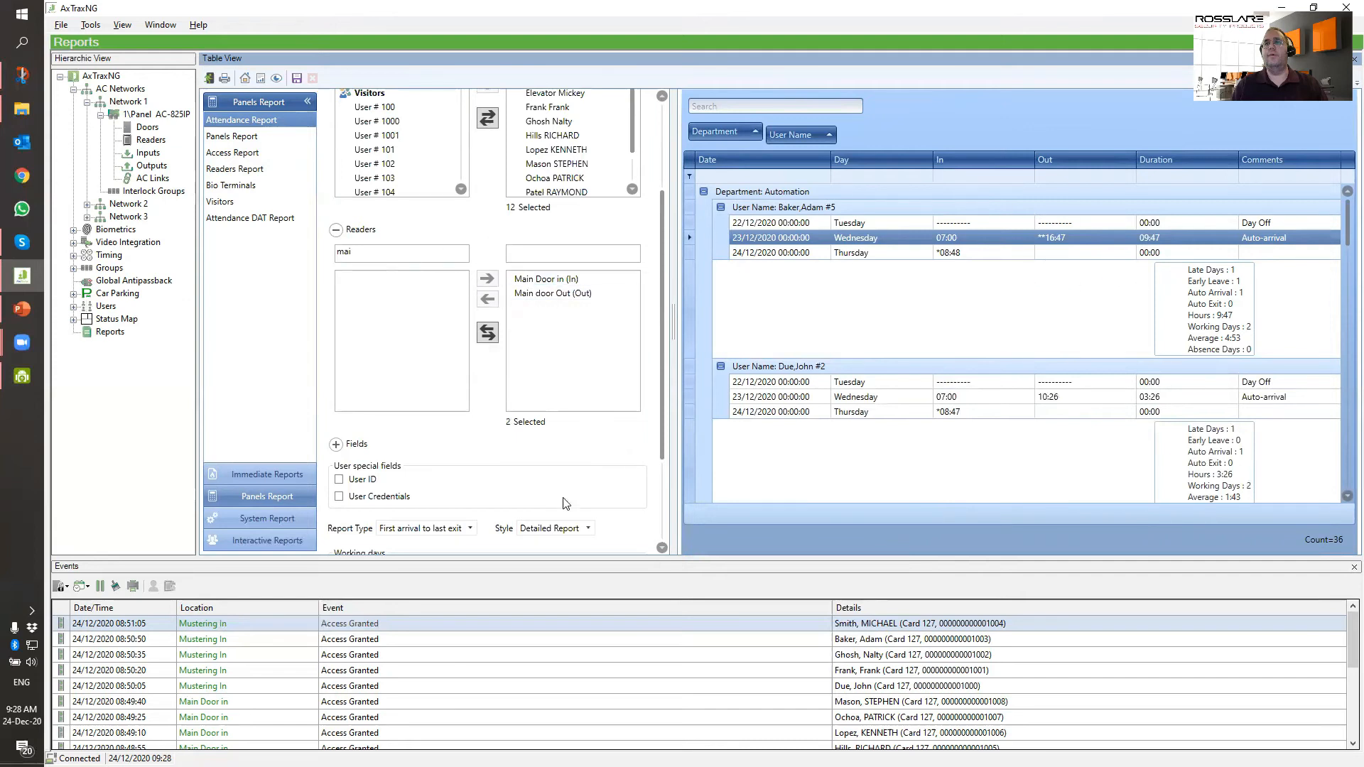
# - Change the Attendance Report's style to Summary Report, regenerate it, and select the Automation department's summary
pyautogui.click(589, 528)
pyautogui.click(581, 555)
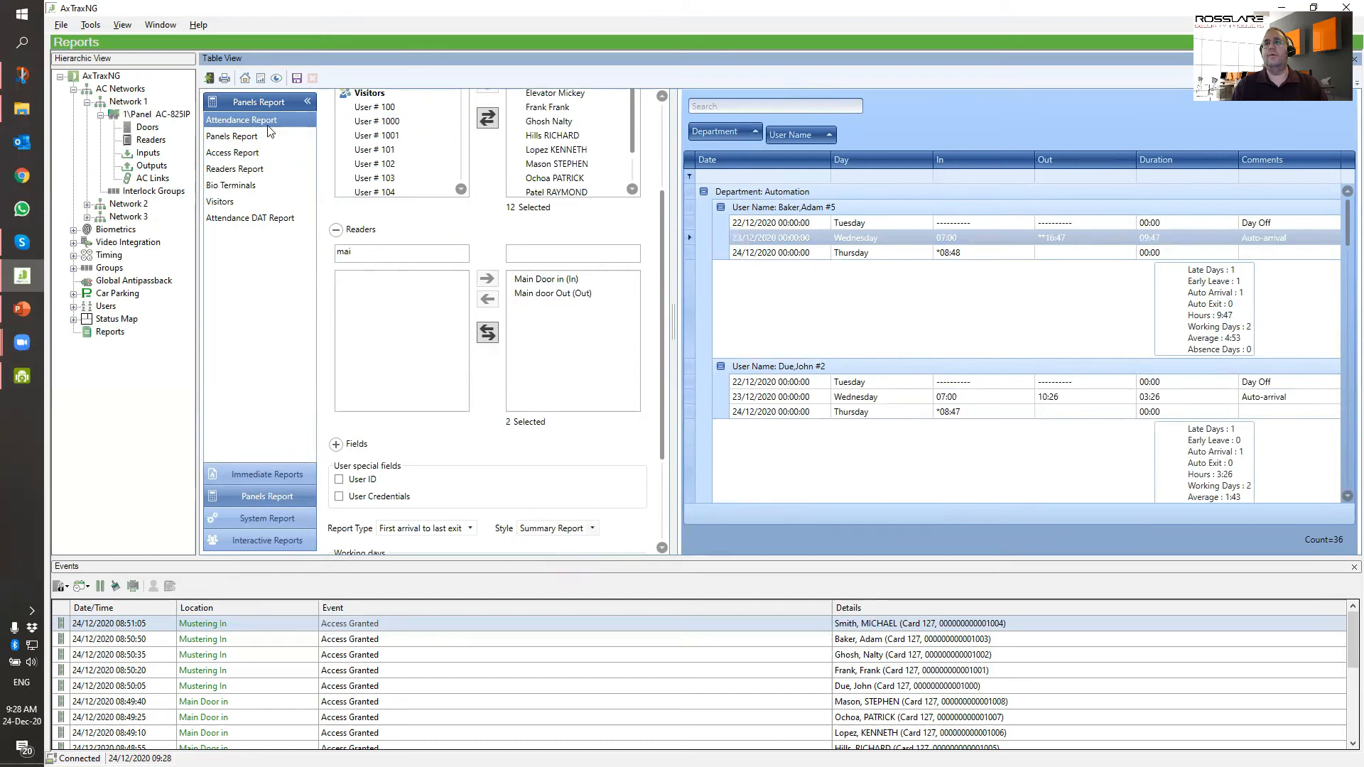
pyautogui.click(259, 78)
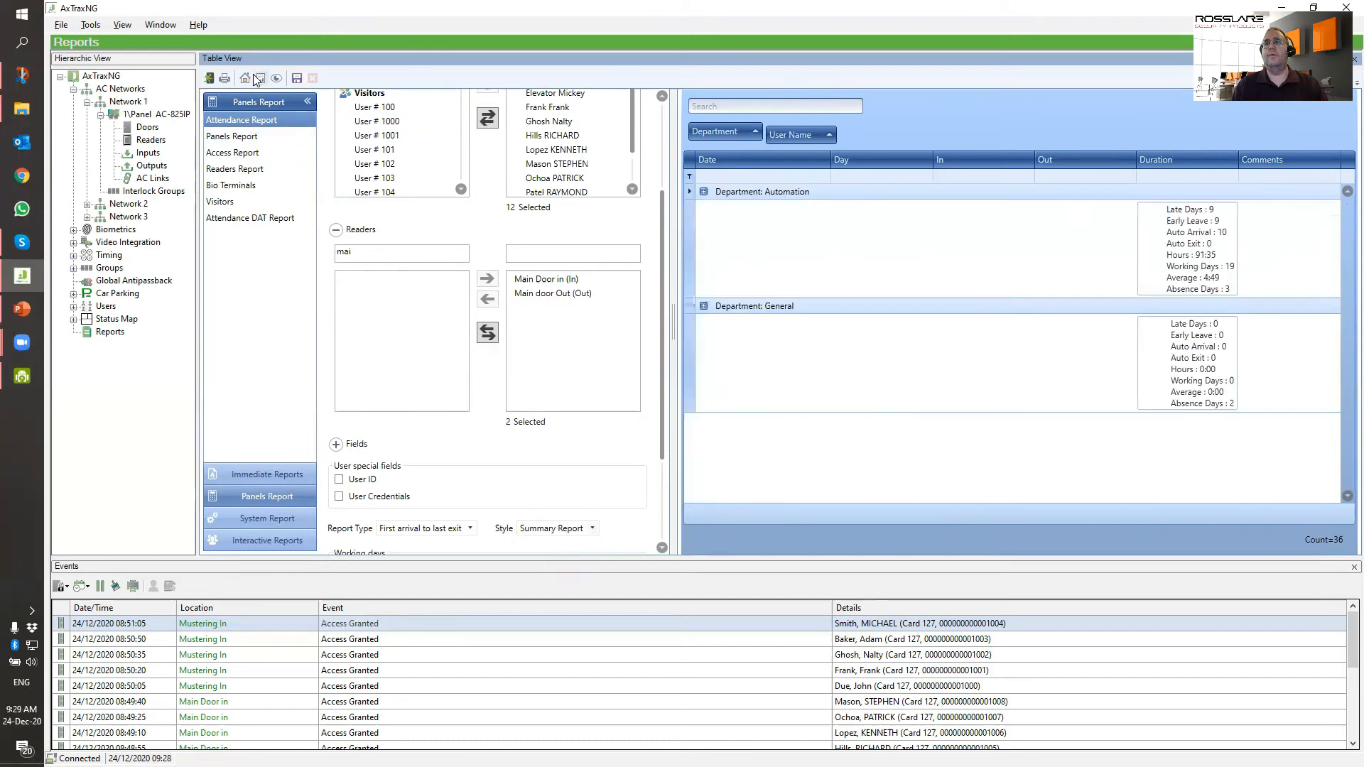
pyautogui.click(706, 196)
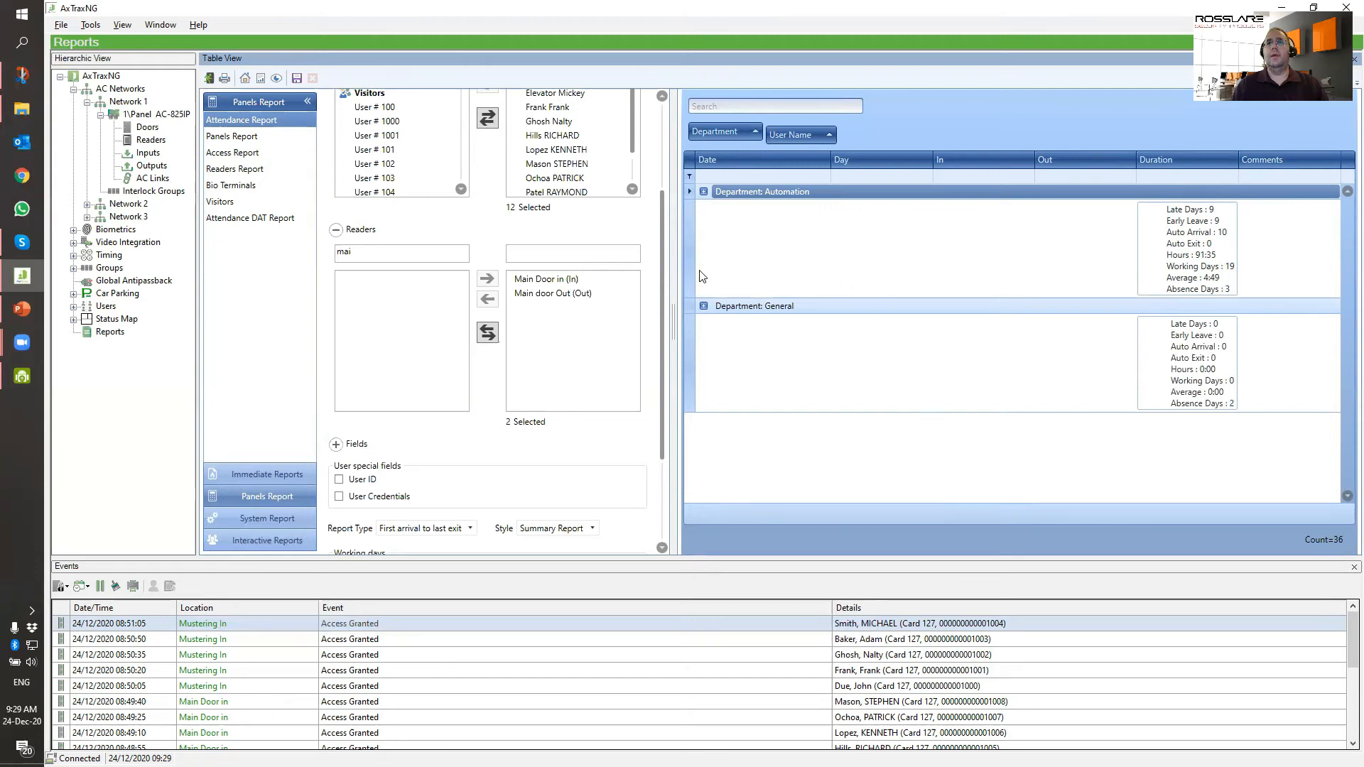
# - Switch the Attendance Report's style back to Detailed Report, disable Auto-arrival, and regenerate the report
pyautogui.scroll(-3, 478, 455)
pyautogui.scroll(6, 480, 426)
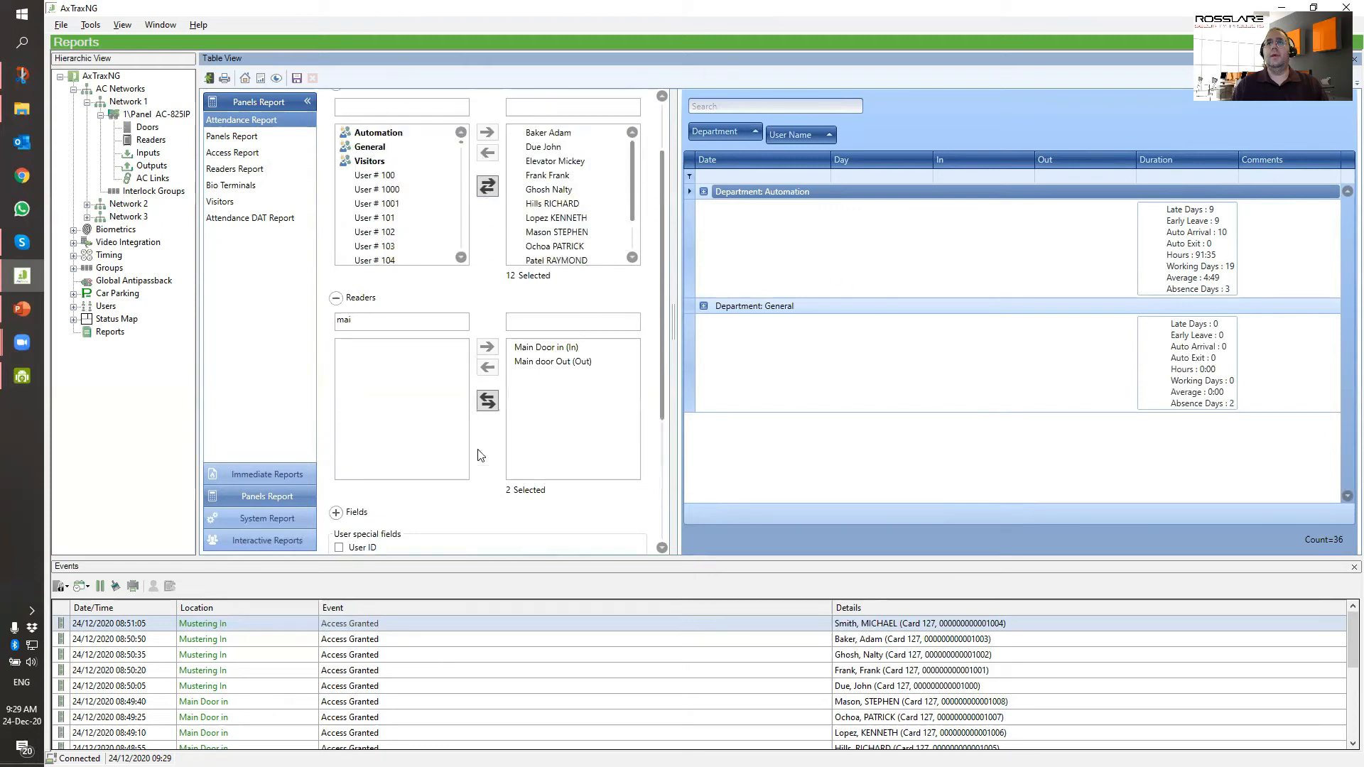
pyautogui.scroll(-3, 550, 462)
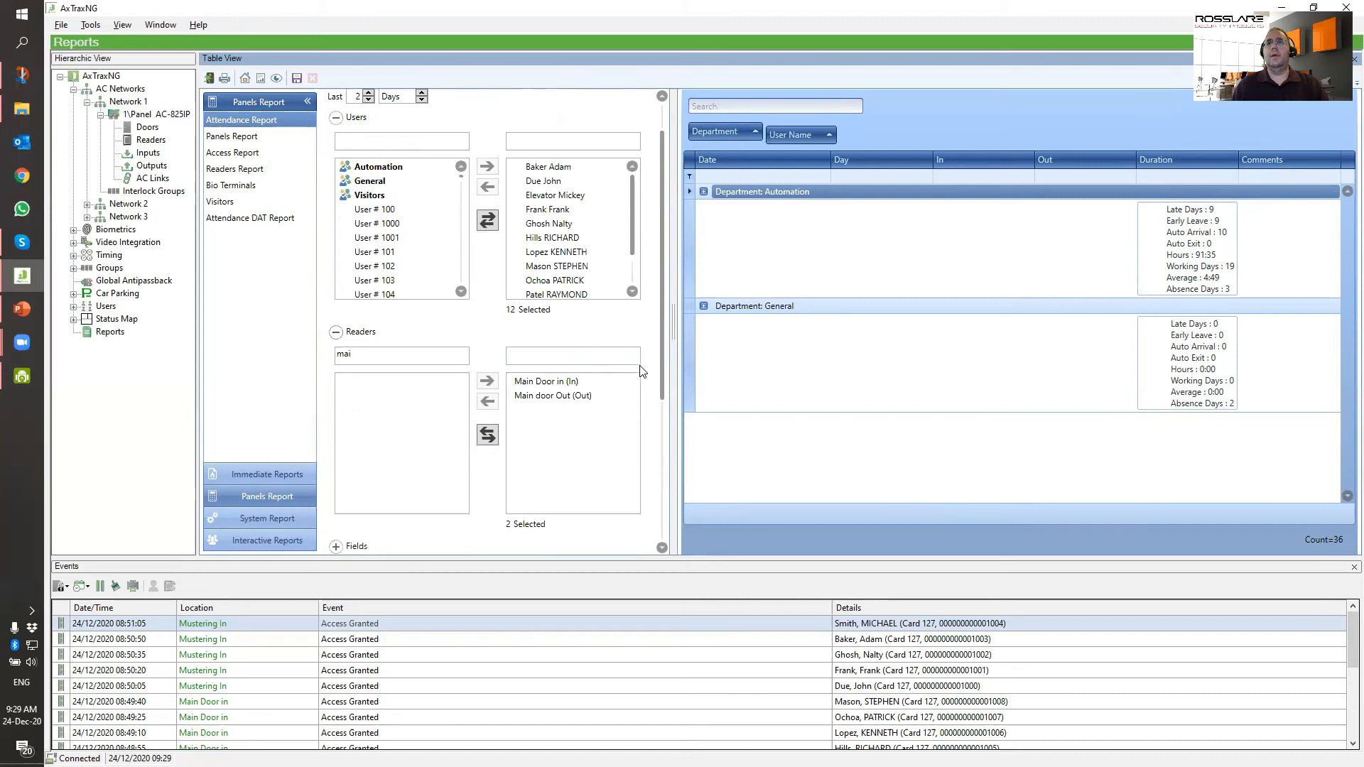
pyautogui.click(579, 427)
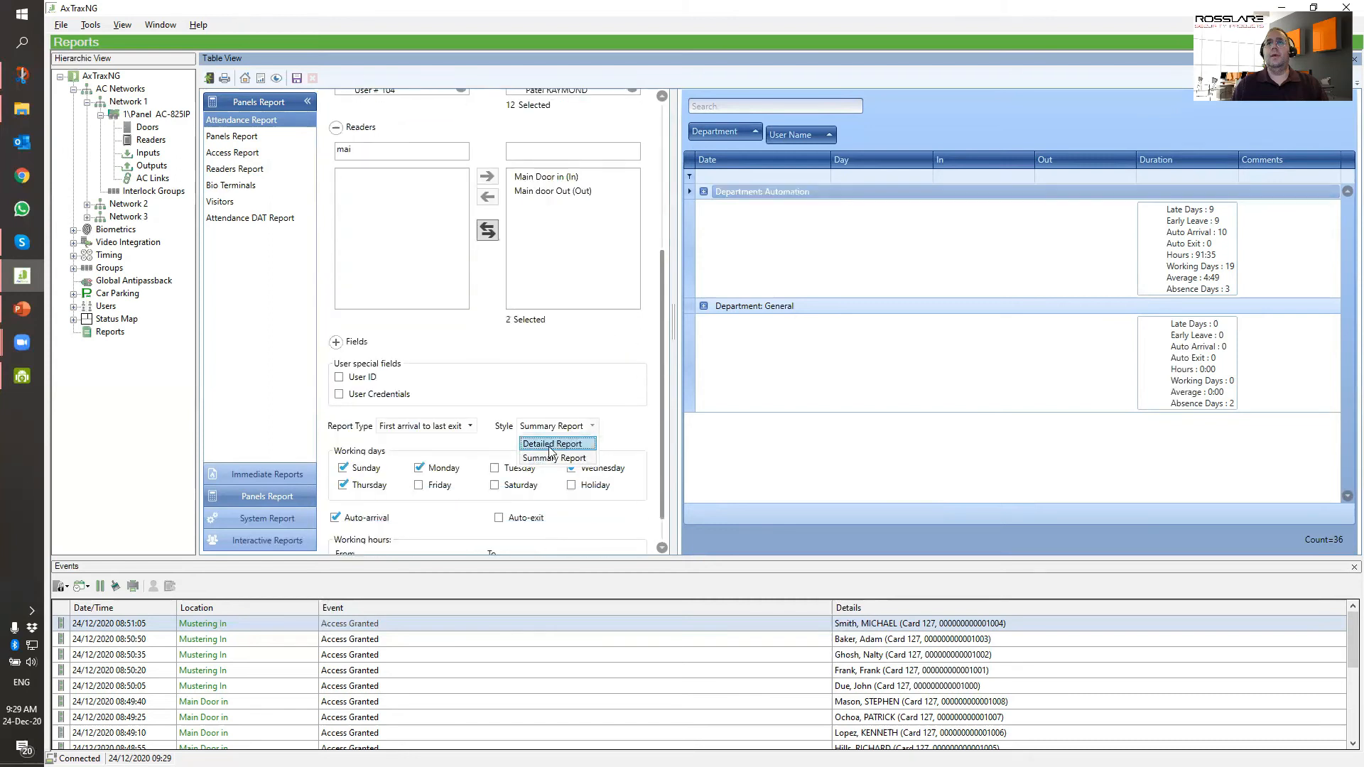
pyautogui.click(552, 444)
pyautogui.scroll(-1, 550, 455)
pyautogui.click(376, 484)
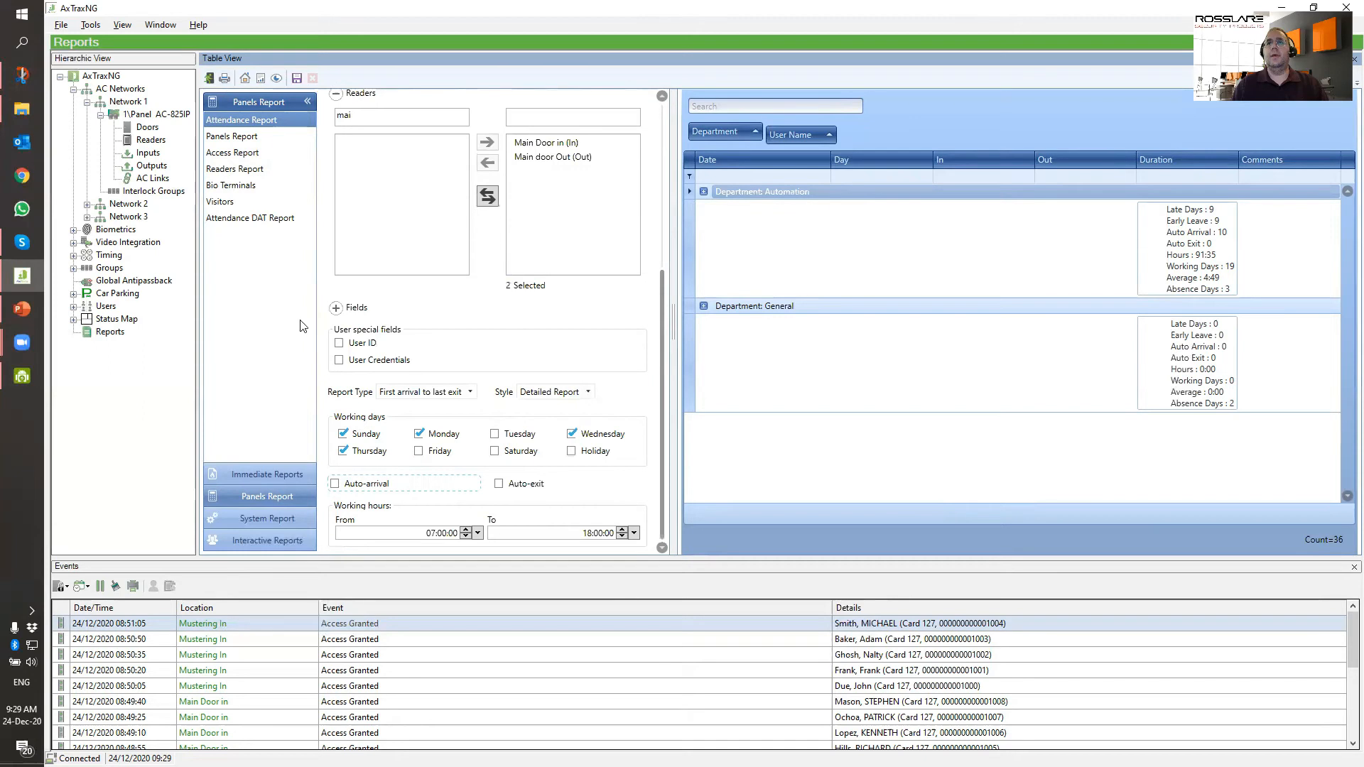
pyautogui.click(261, 79)
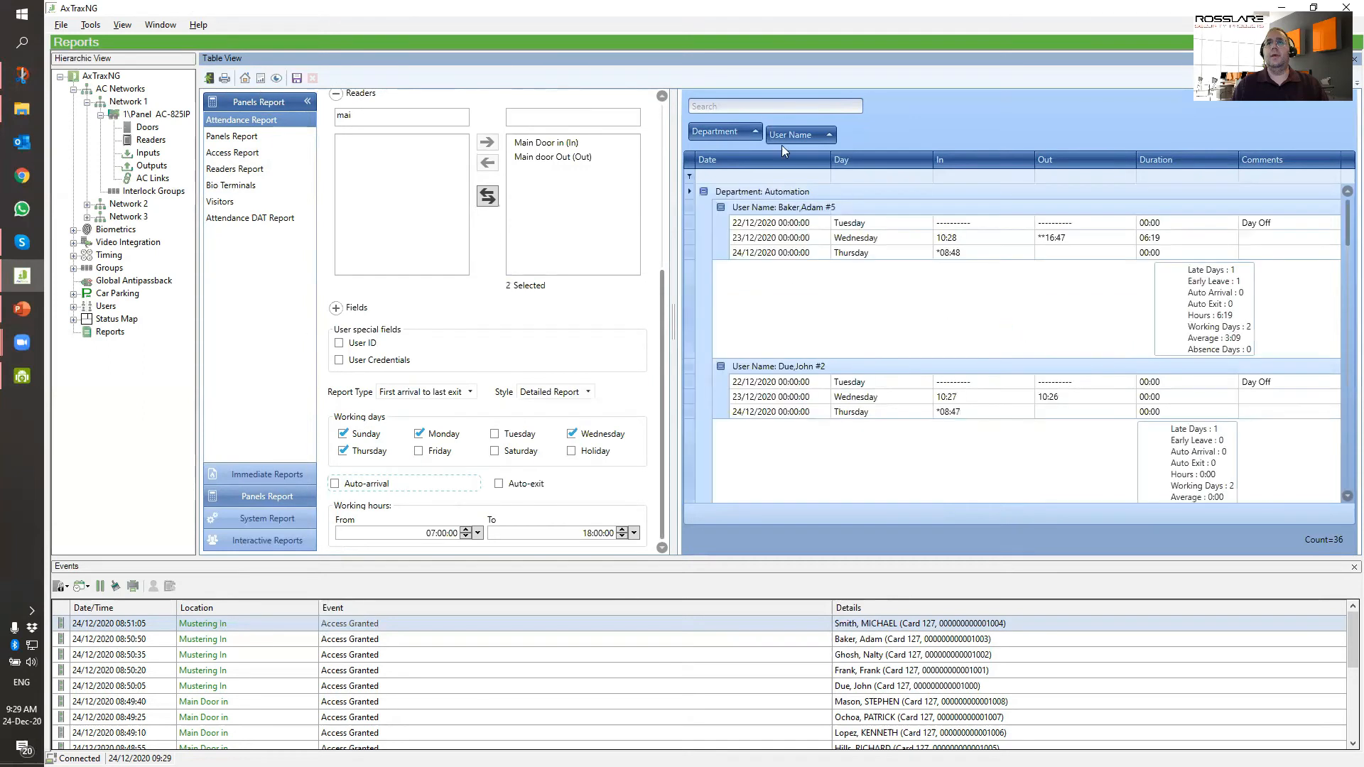
# - Remove the Department and User Name grouping from the report results and copy all rows
pyautogui.moveTo(782, 137); pyautogui.dragTo(701, 154)
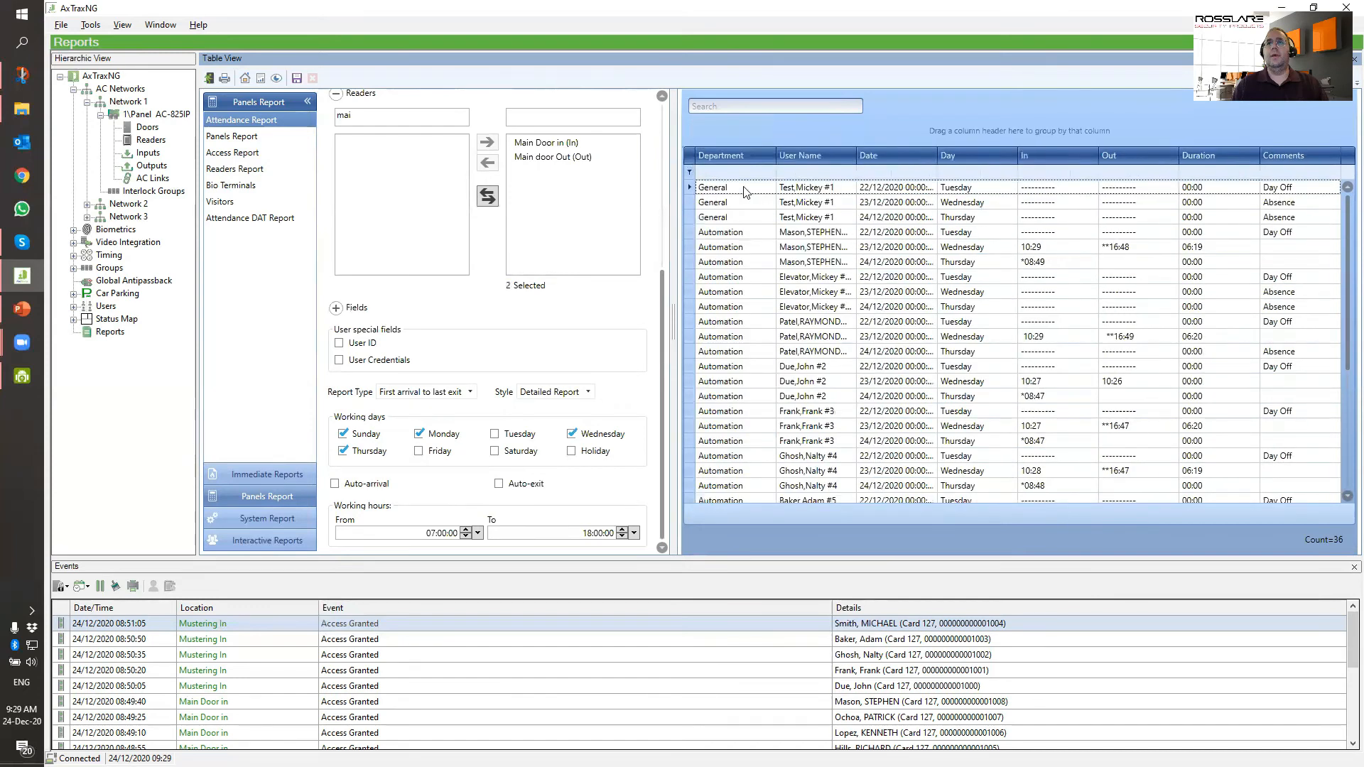
pyautogui.click(703, 190)
pyautogui.hotkey('ctrl', 'a')
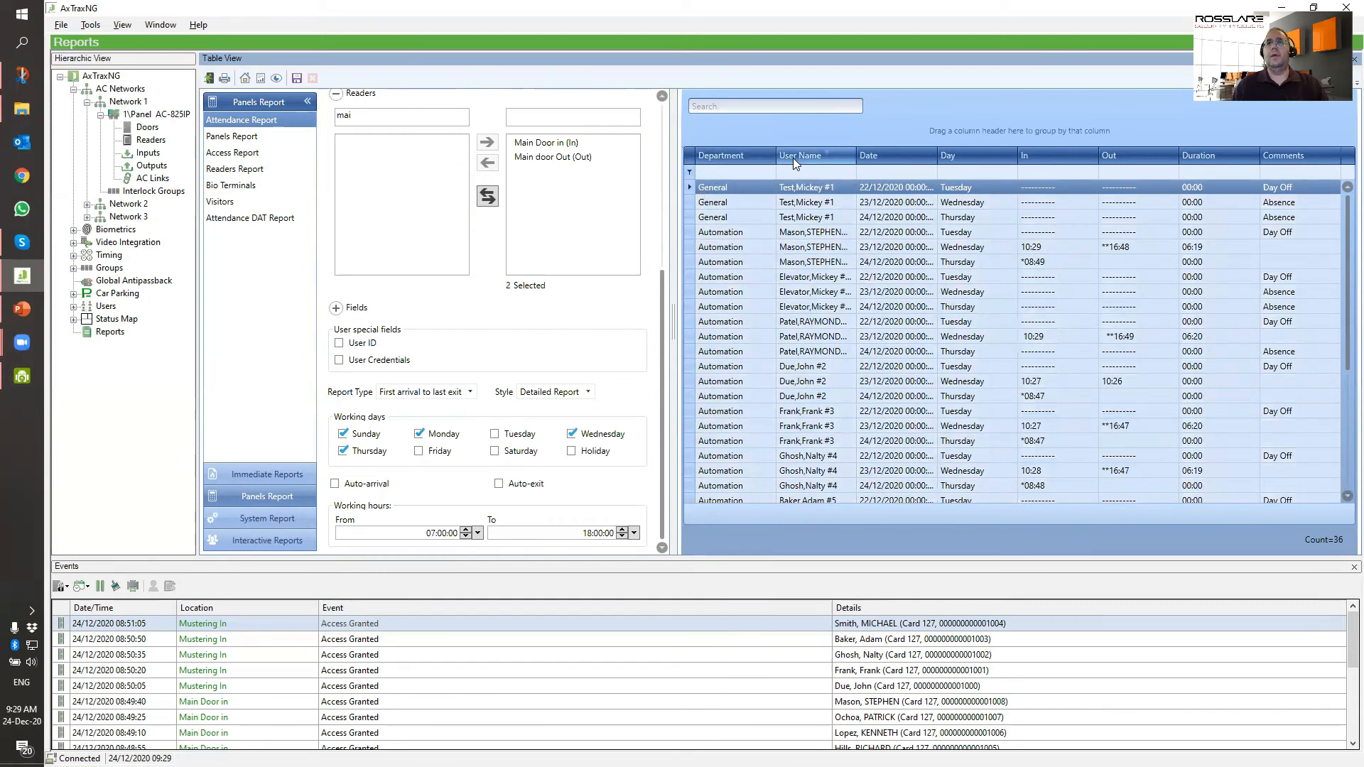
# - Open Excel, create a blank workbook, and paste the copied attendance rows starting at cell A1
pyautogui.click(3, 7)
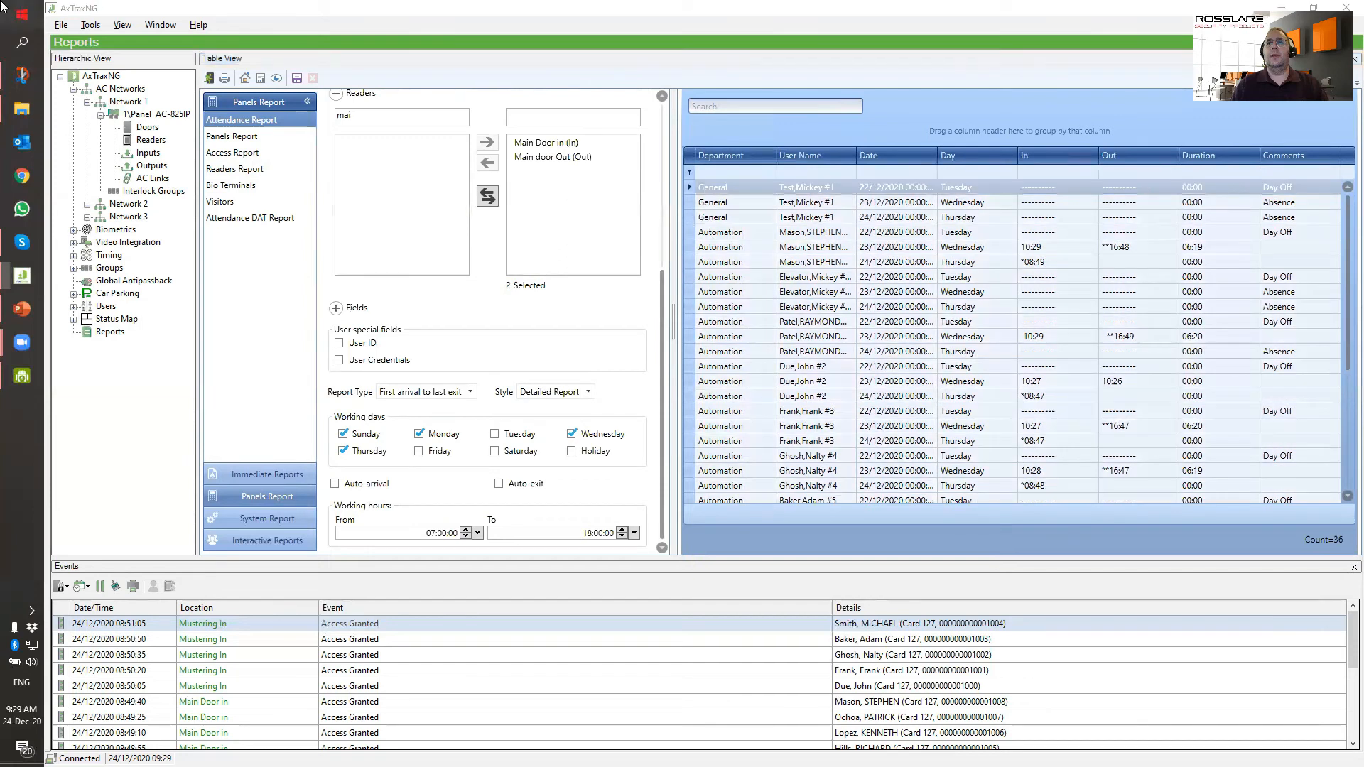
pyautogui.write('e')
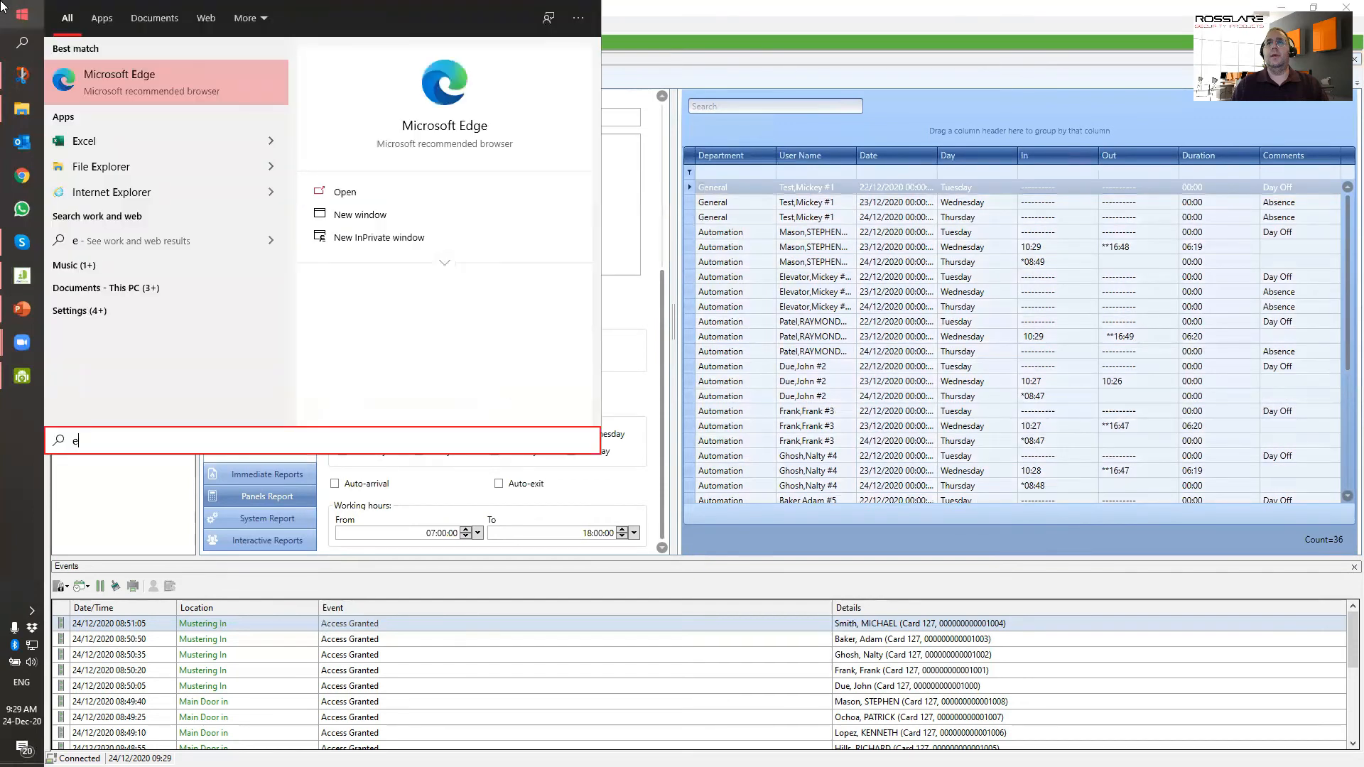
pyautogui.write('x')
pyautogui.press('Return')
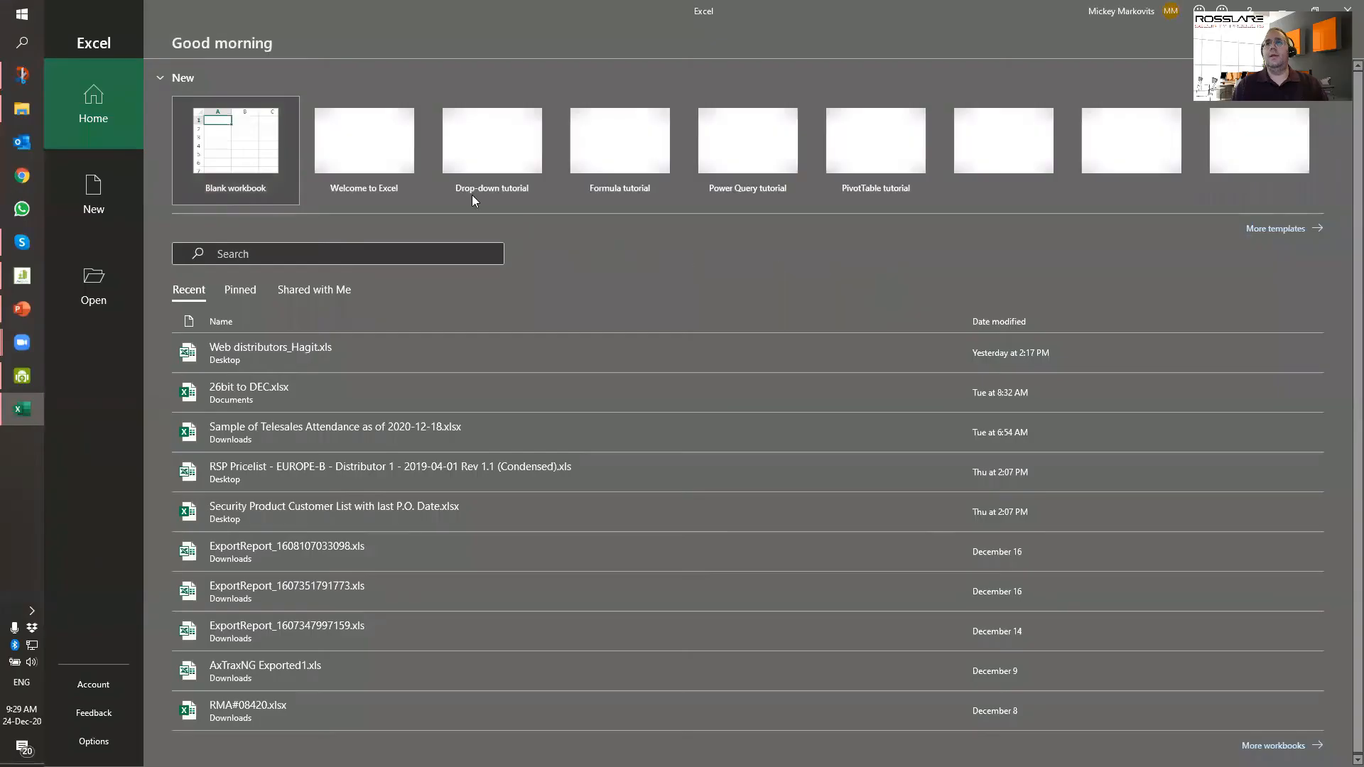
pyautogui.click(269, 171)
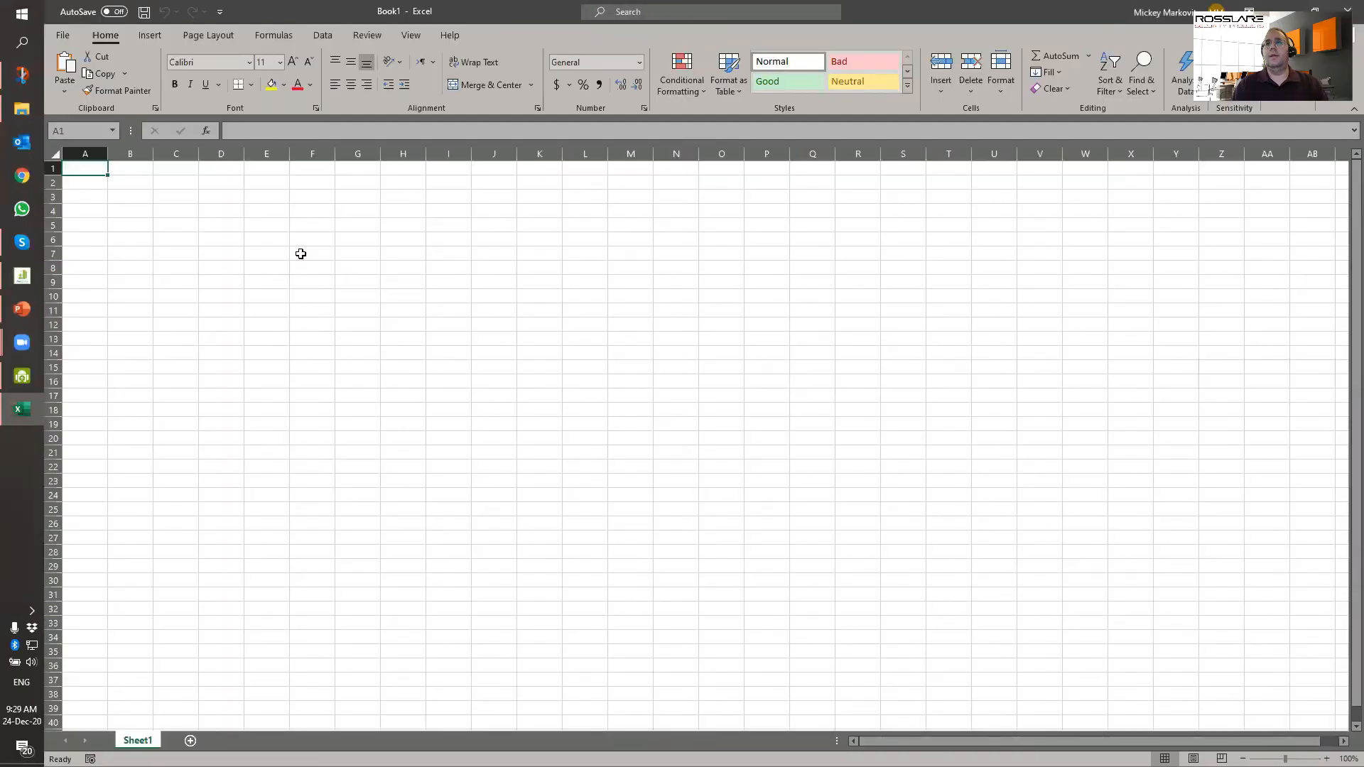
pyautogui.hotkey('ctrl', 'v')
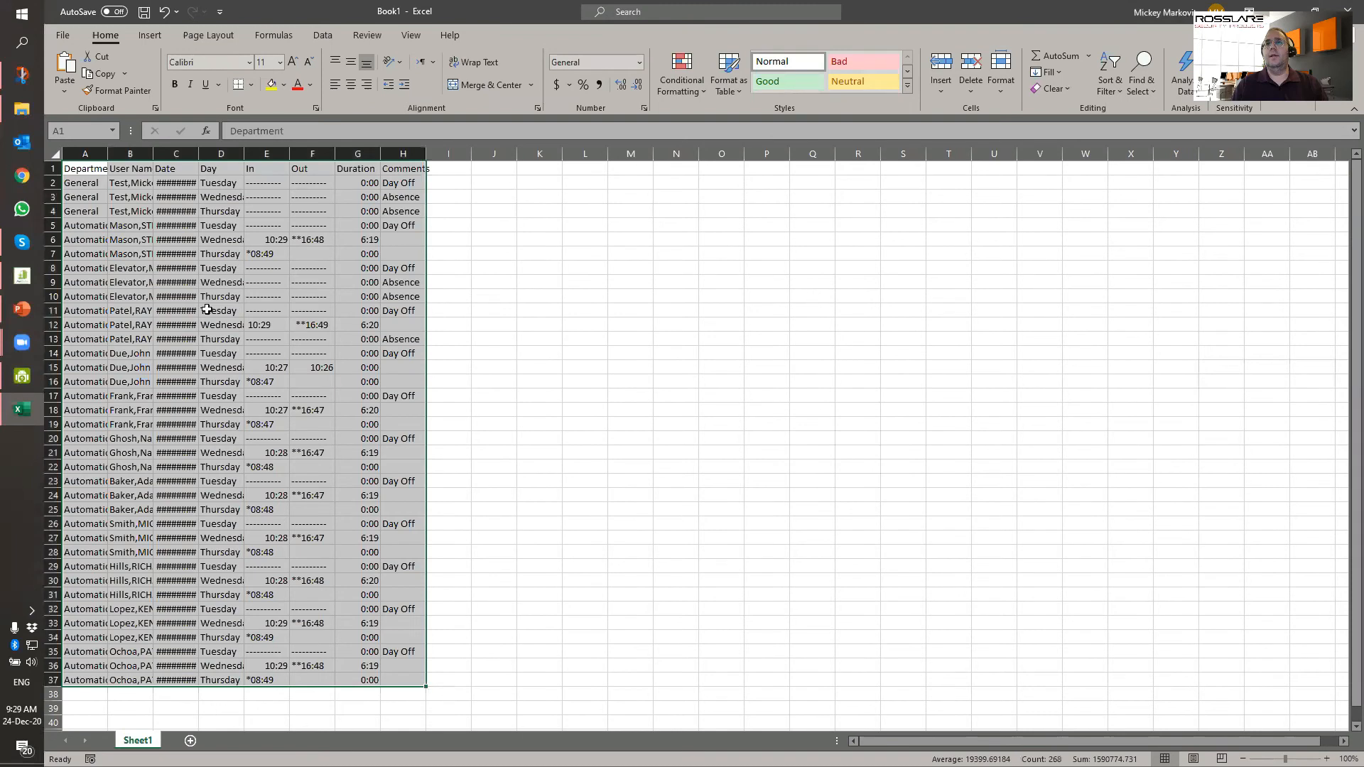
# - Fit the Date, Department and User Name columns to their contents, and close the workbook without saving
pyautogui.doubleClick(199, 154)
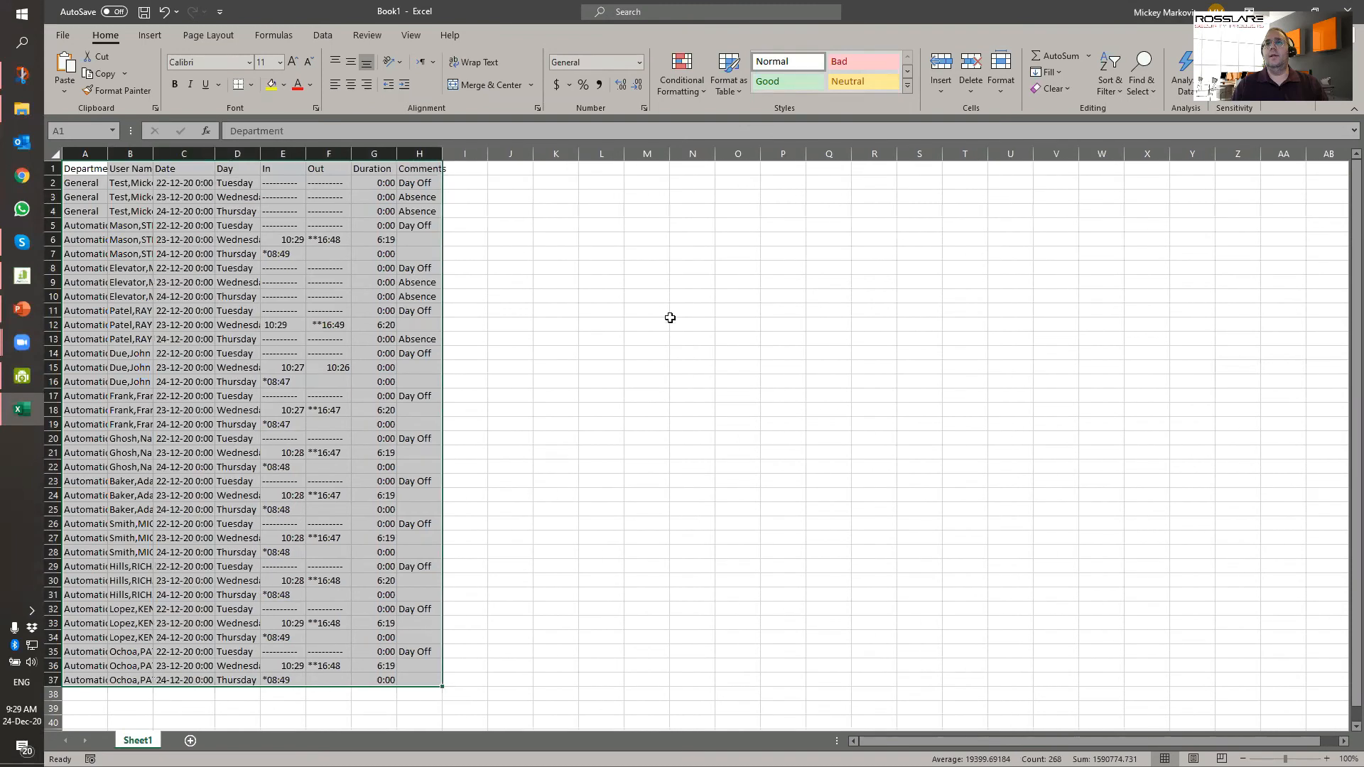
pyautogui.click(551, 327)
pyautogui.doubleClick(108, 154)
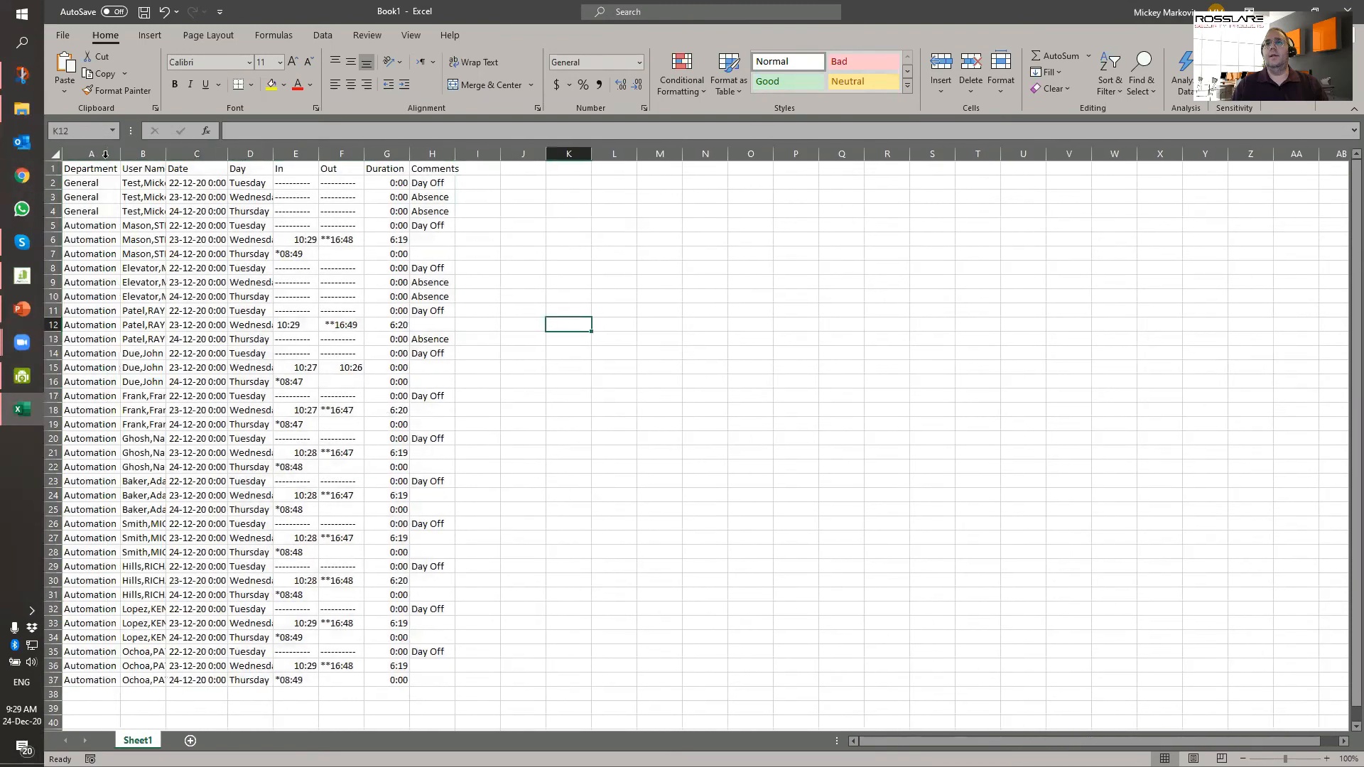
pyautogui.doubleClick(166, 153)
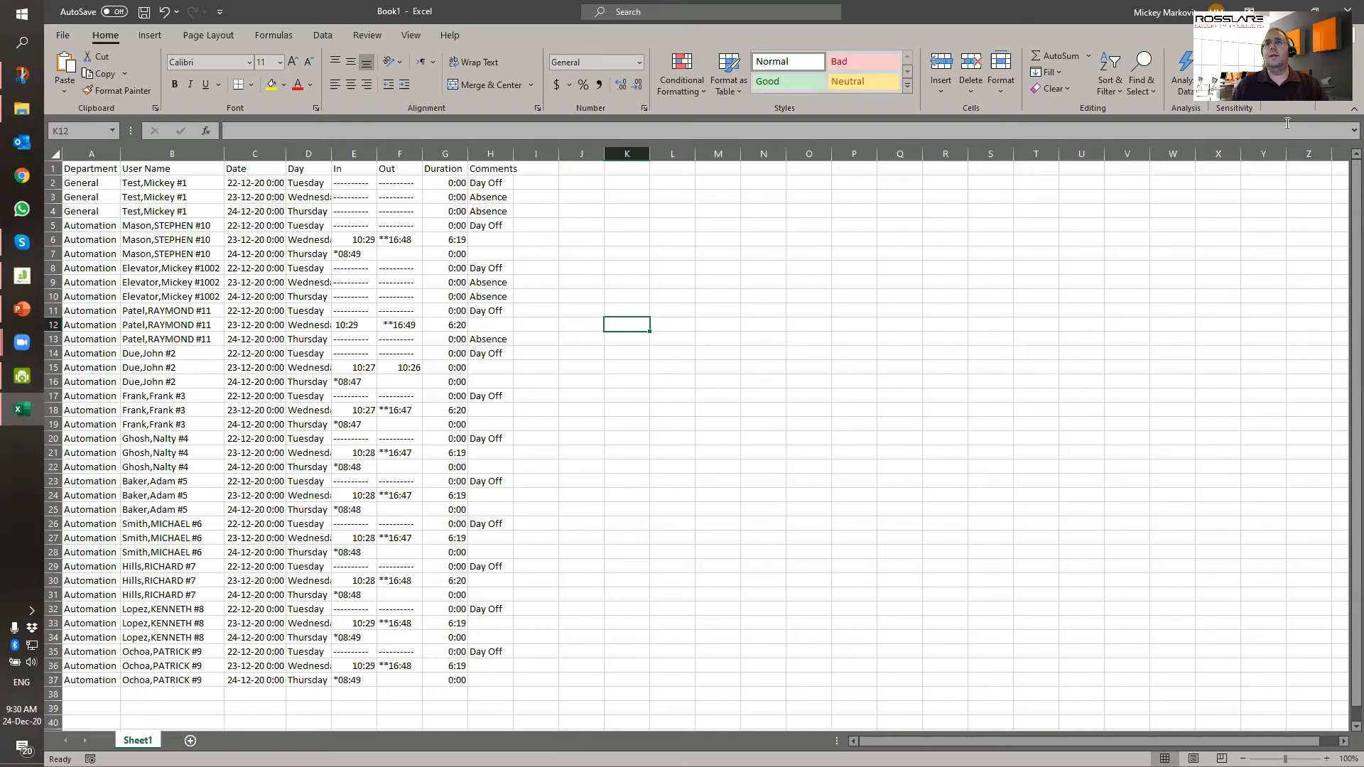
pyautogui.click(1348, 9)
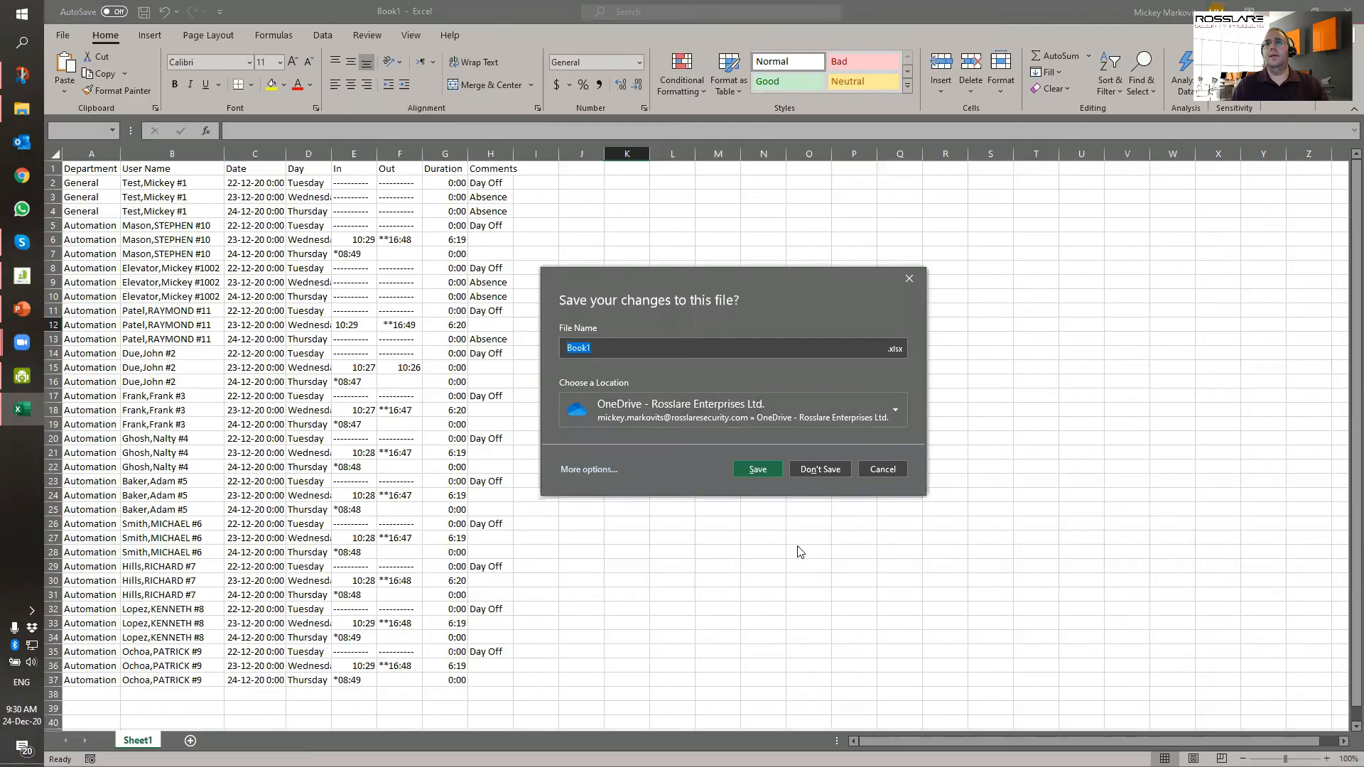
pyautogui.click(818, 469)
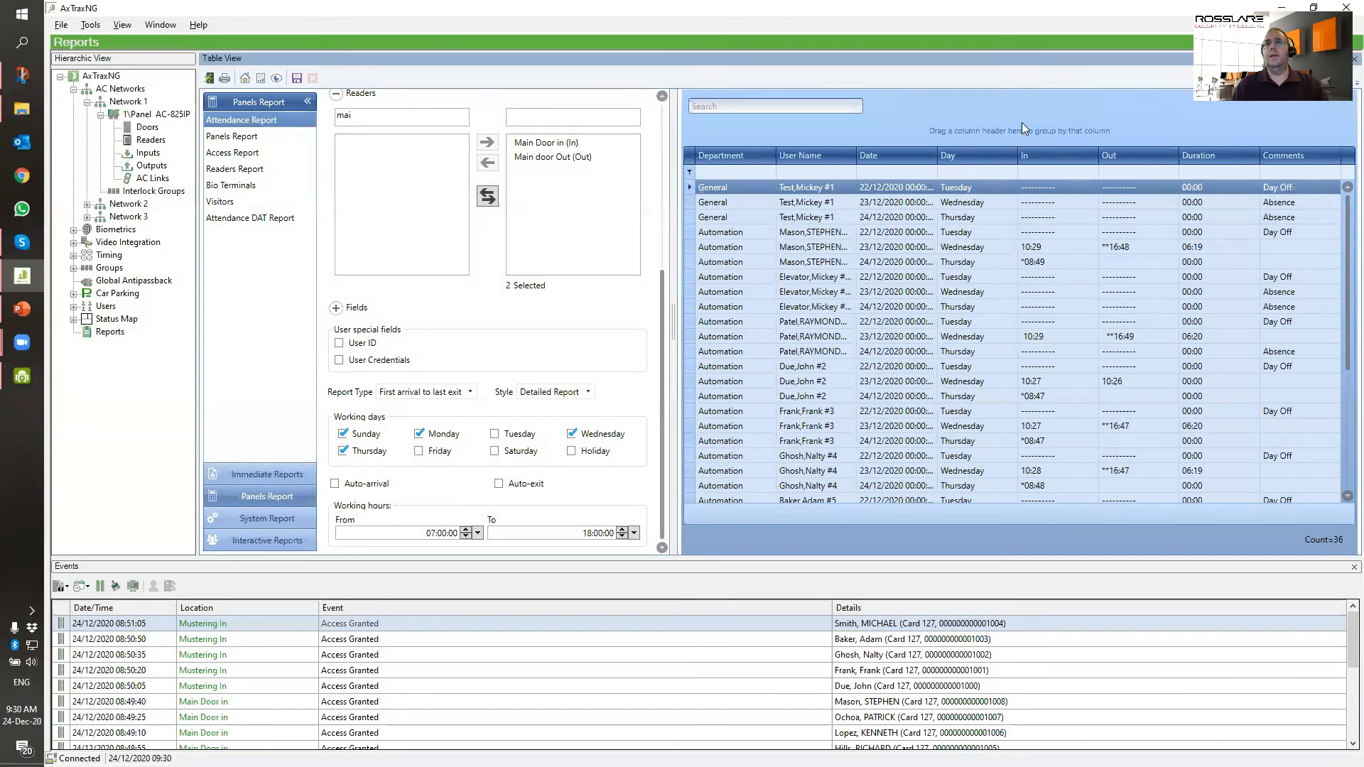
# - Review the filter values offered for the Department and User Name columns without applying any of them
pyautogui.click(750, 152)
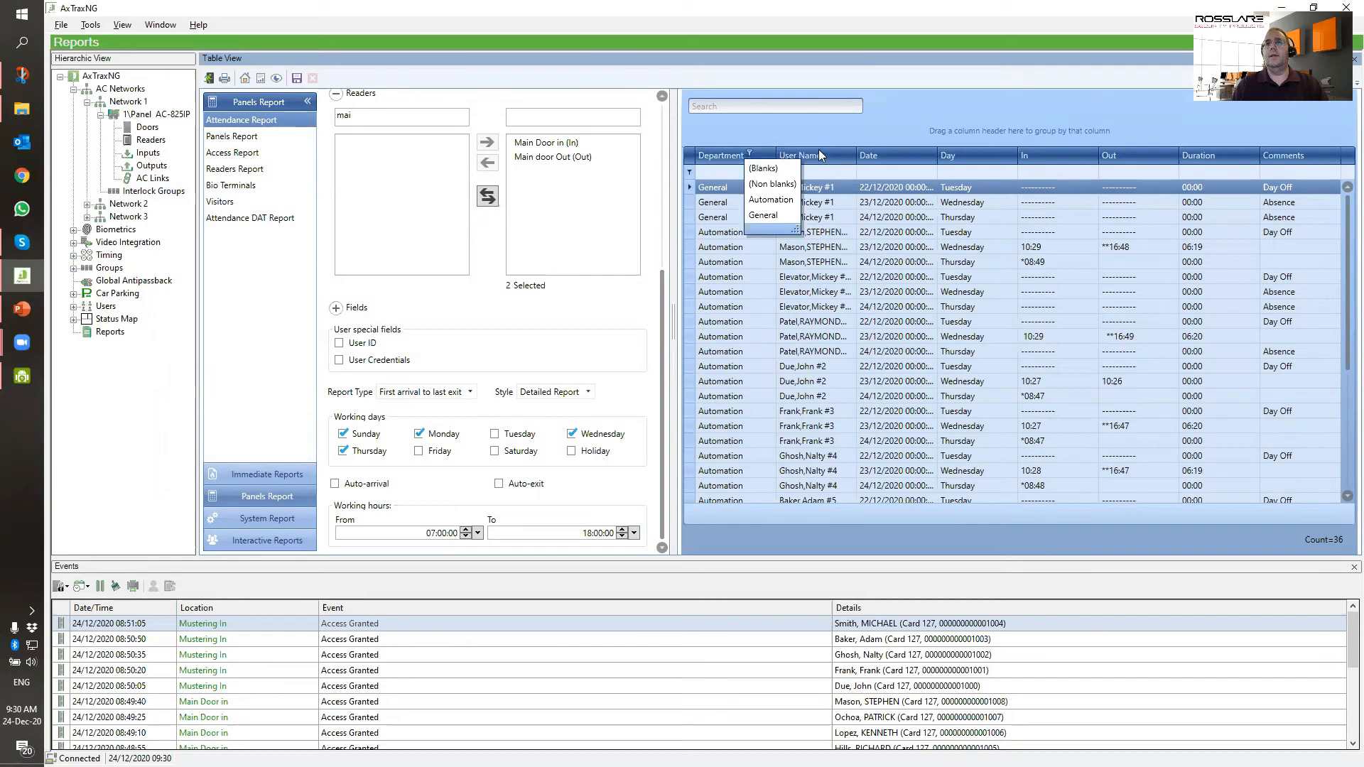
pyautogui.moveTo(795, 229)
pyautogui.mouseDown()
pyautogui.moveTo(828, 295)
pyautogui.moveTo(805, 233)
pyautogui.mouseUp()
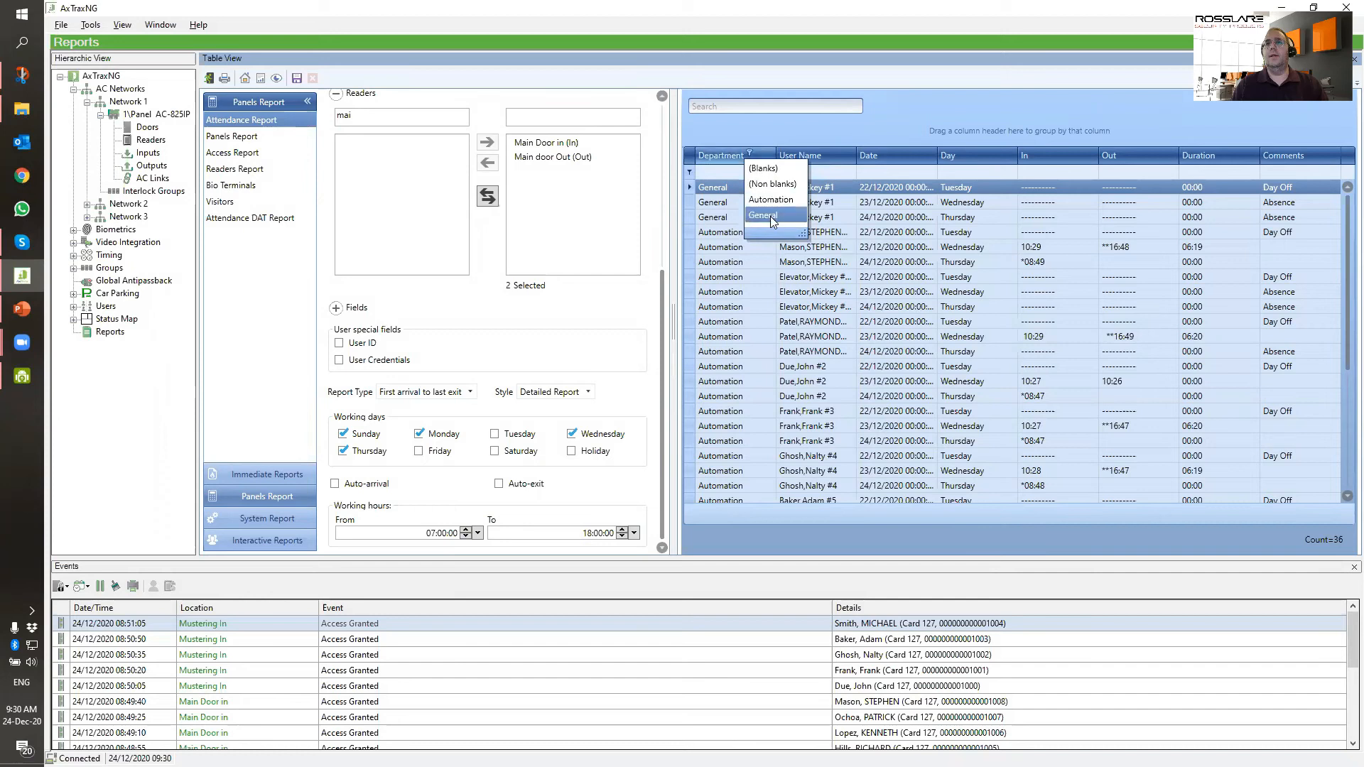
pyautogui.click(836, 150)
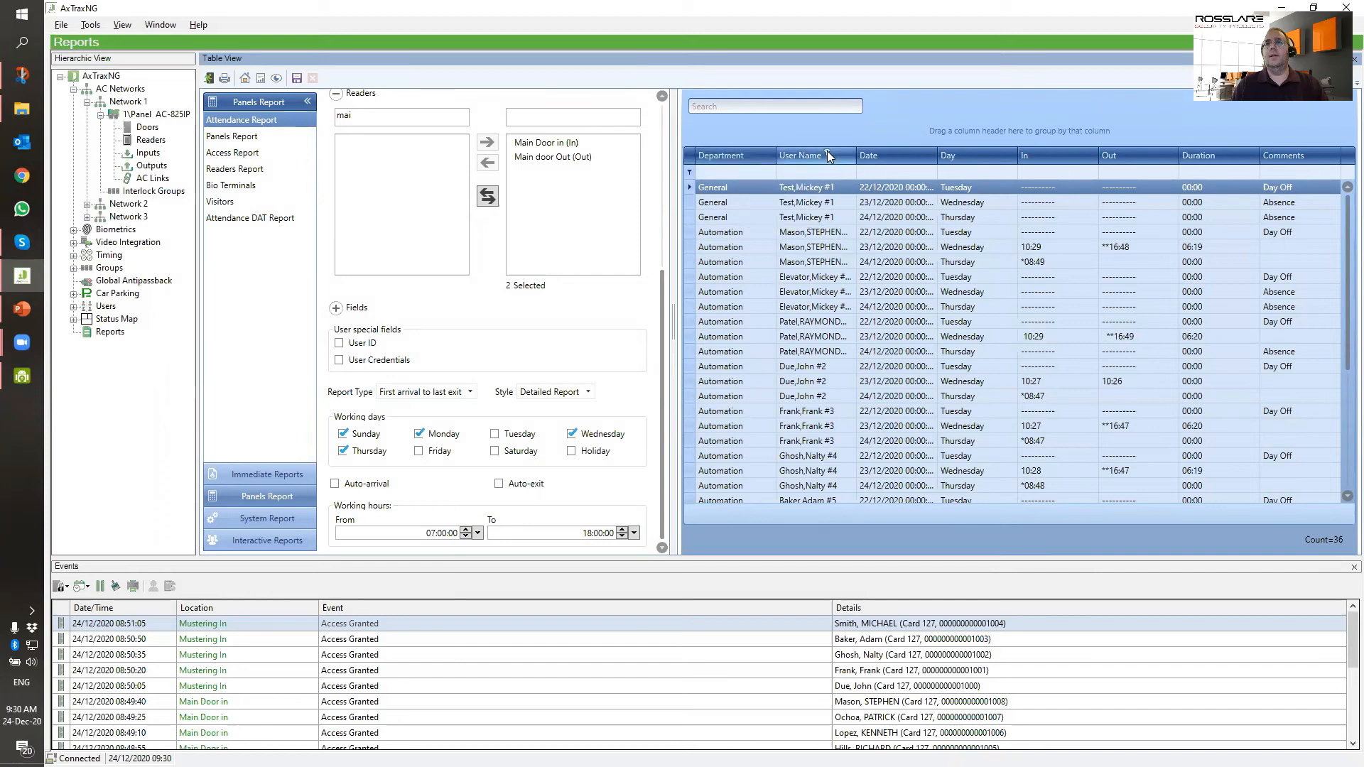
pyautogui.click(827, 152)
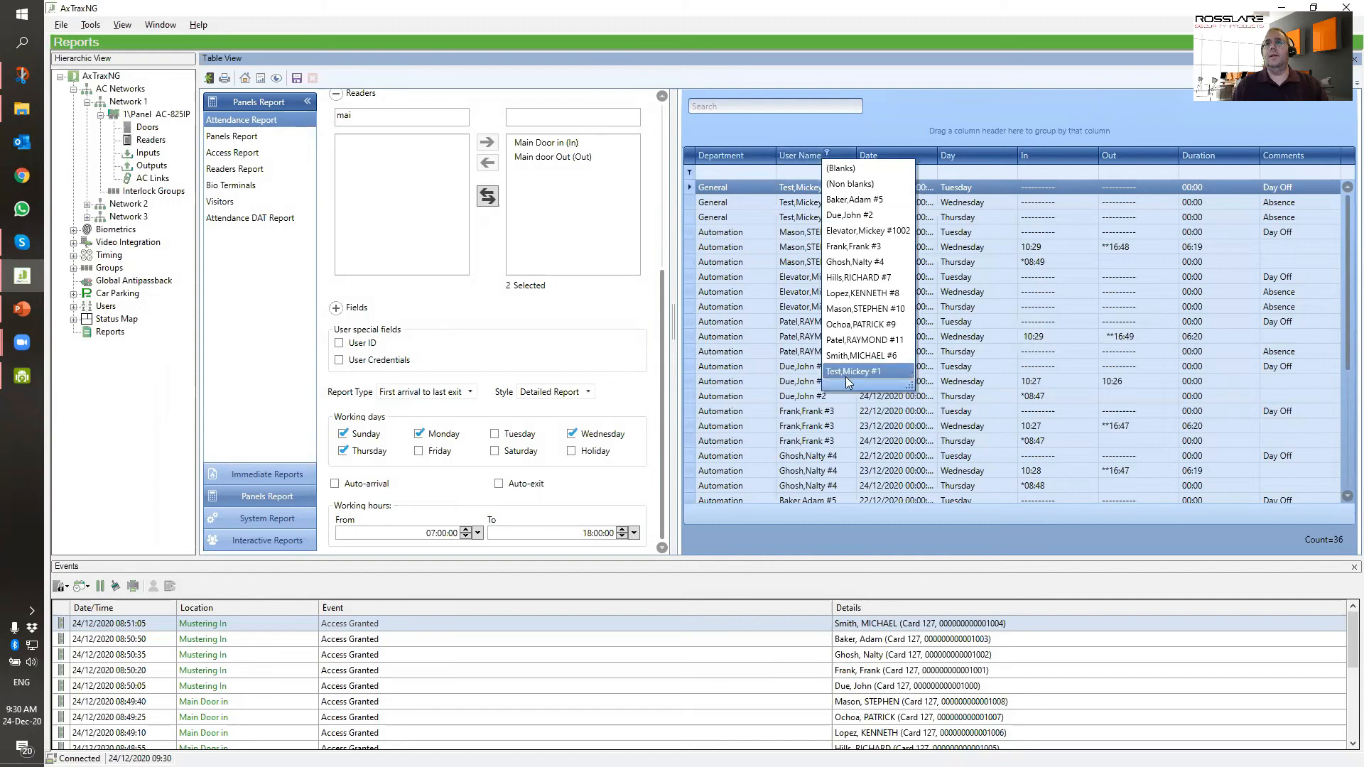
pyautogui.click(935, 81)
# - Apply Best Fit to all columns of the attendance results table
pyautogui.rightClick(904, 150)
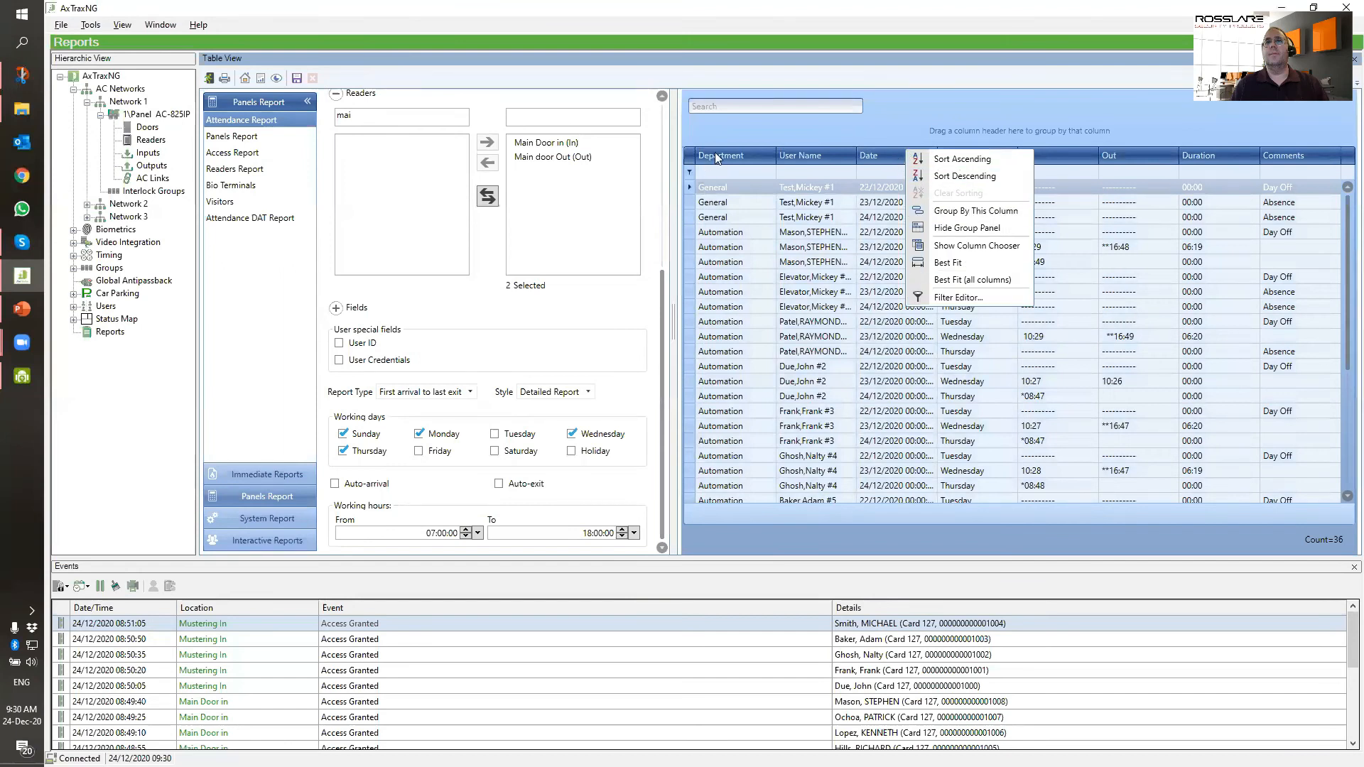
pyautogui.rightClick(750, 151)
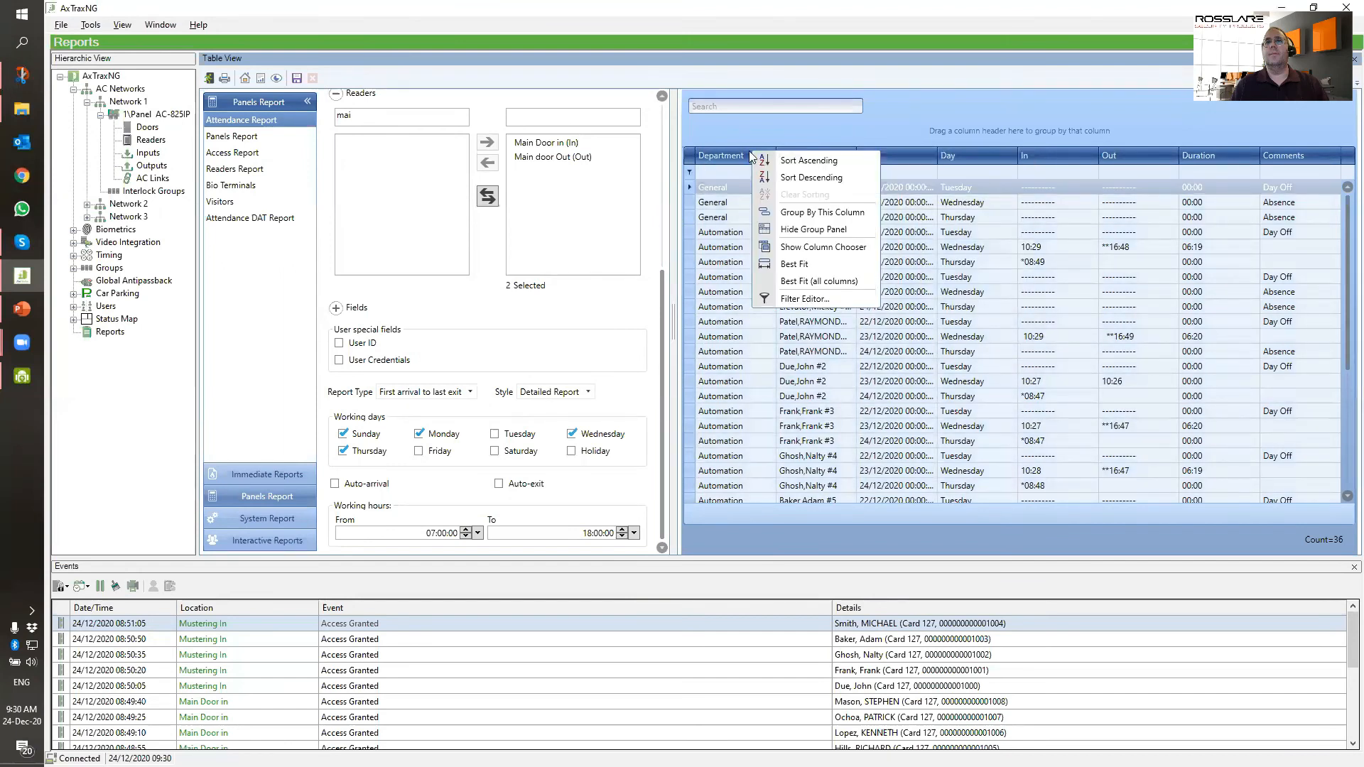
pyautogui.click(859, 280)
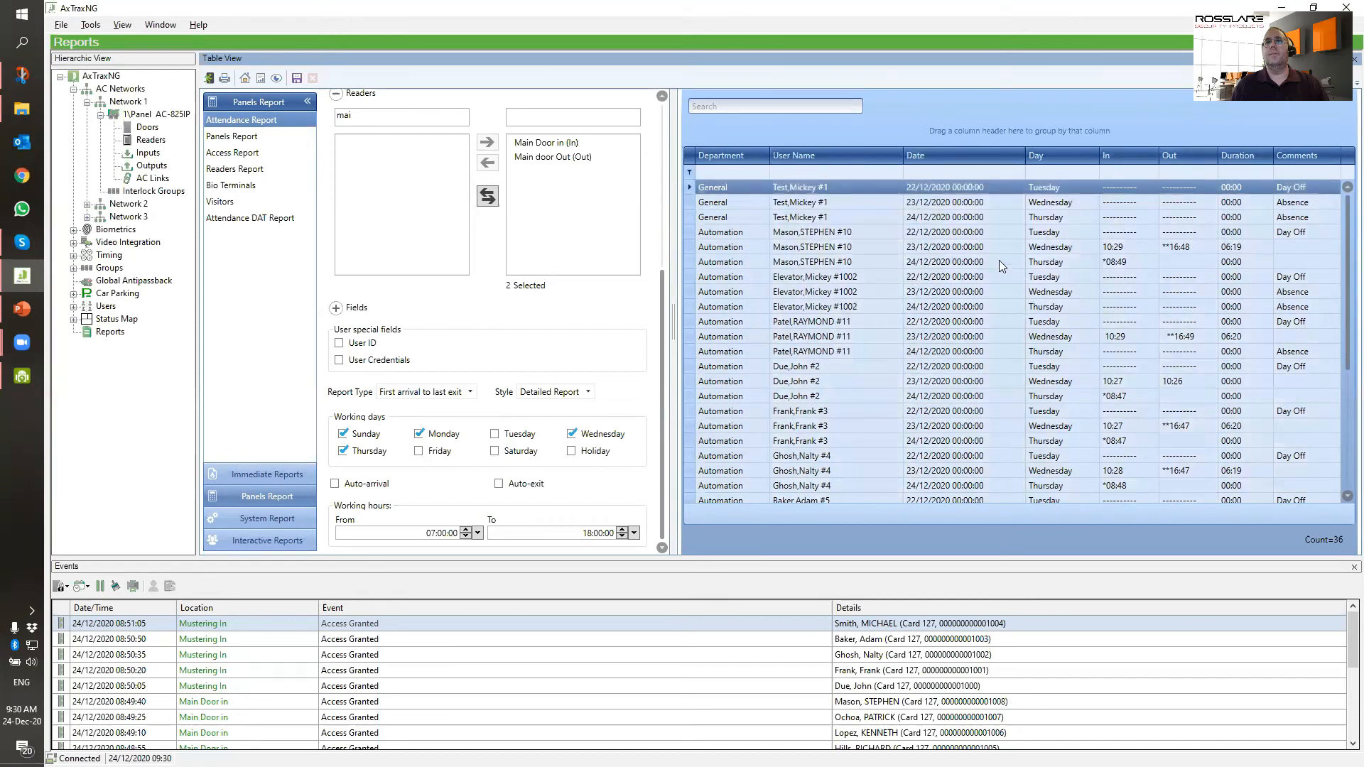
# - Create a Filter Editor condition where Department begins with "gen" and apply it to the results
pyautogui.rightClick(727, 160)
pyautogui.click(781, 309)
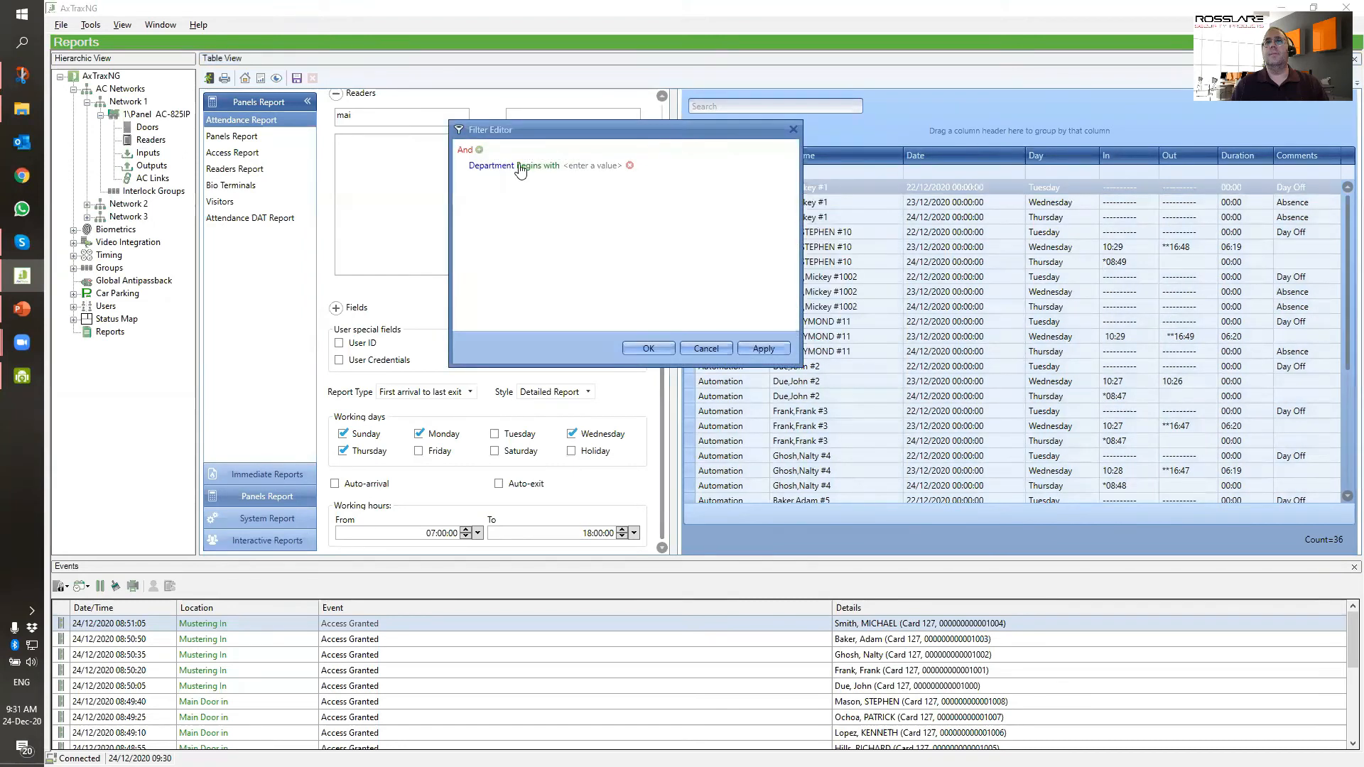
pyautogui.click(594, 166)
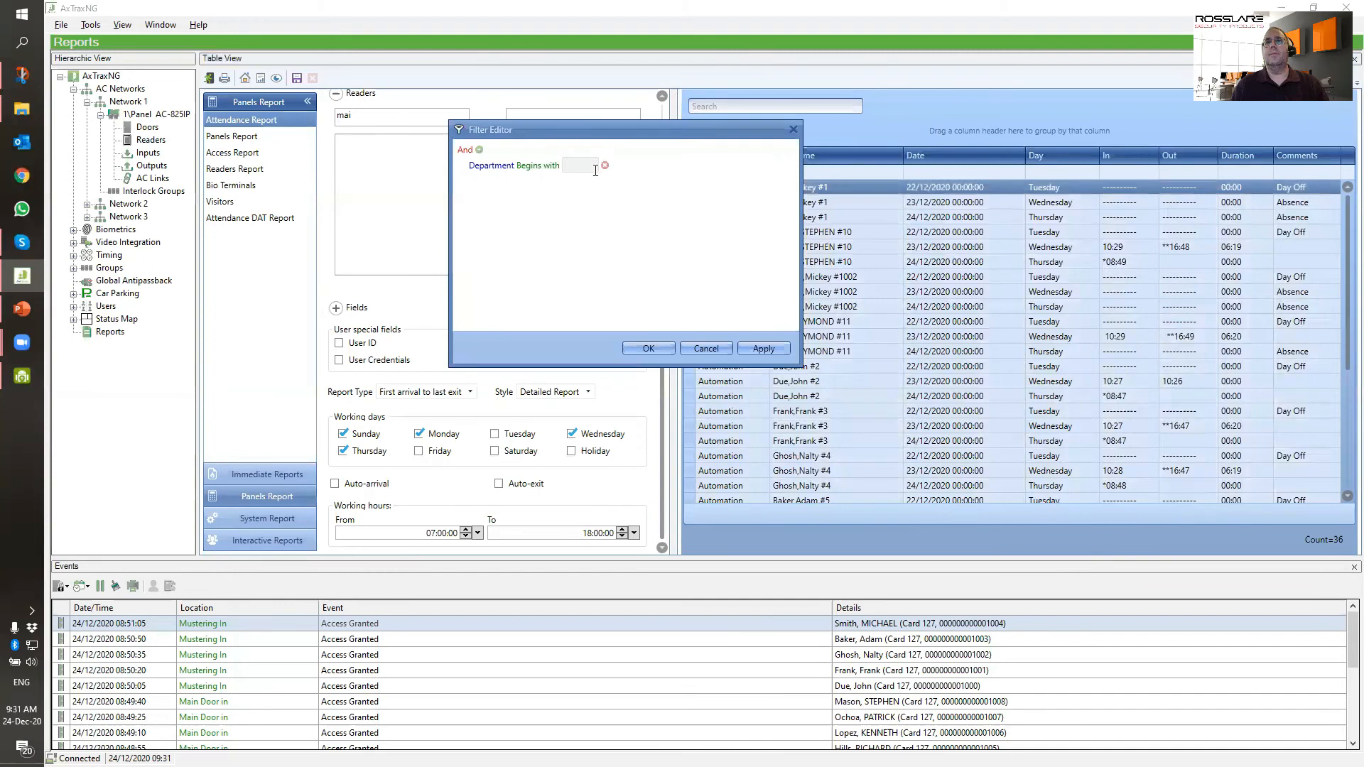
pyautogui.write('gen')
pyautogui.click(767, 349)
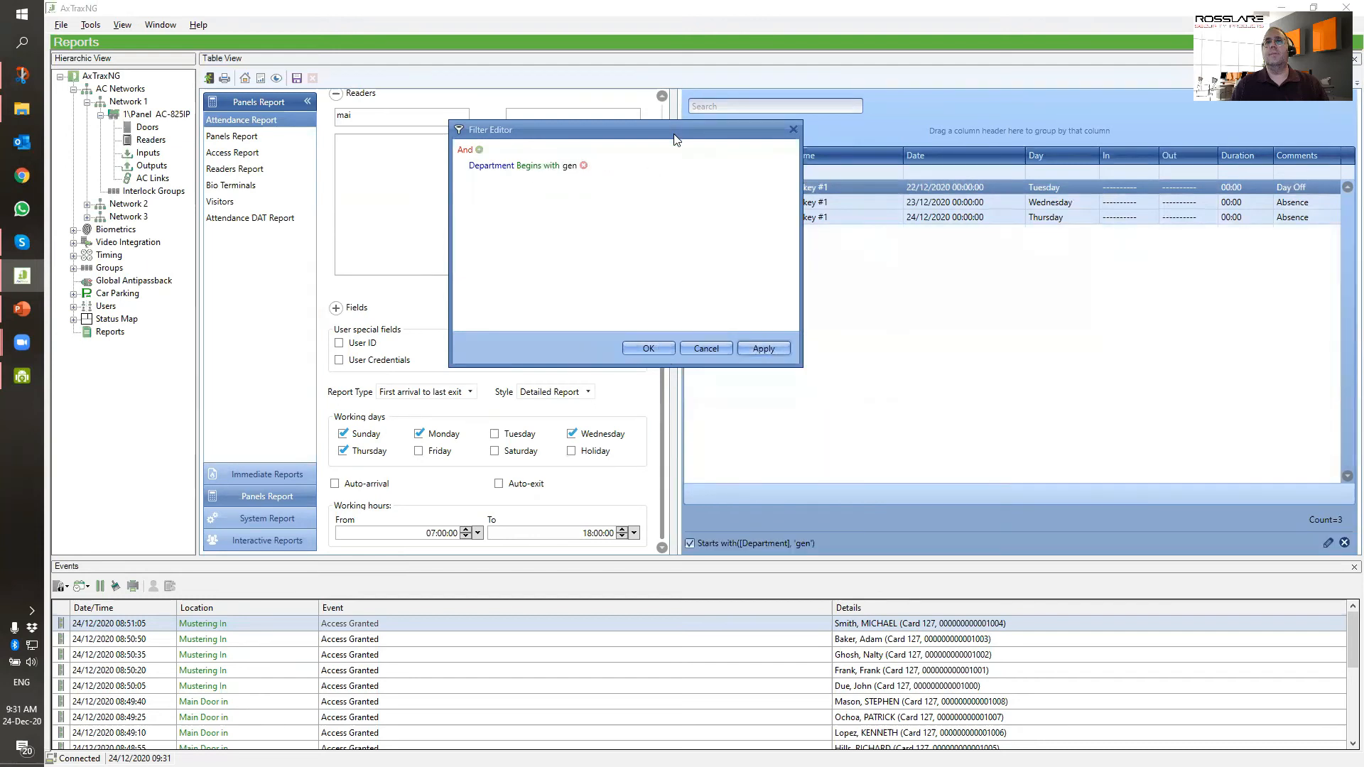
# - Move the Filter Editor clear of the results, add a second Department condition, and set the group operator to Or
pyautogui.moveTo(675, 140); pyautogui.dragTo(496, 146)
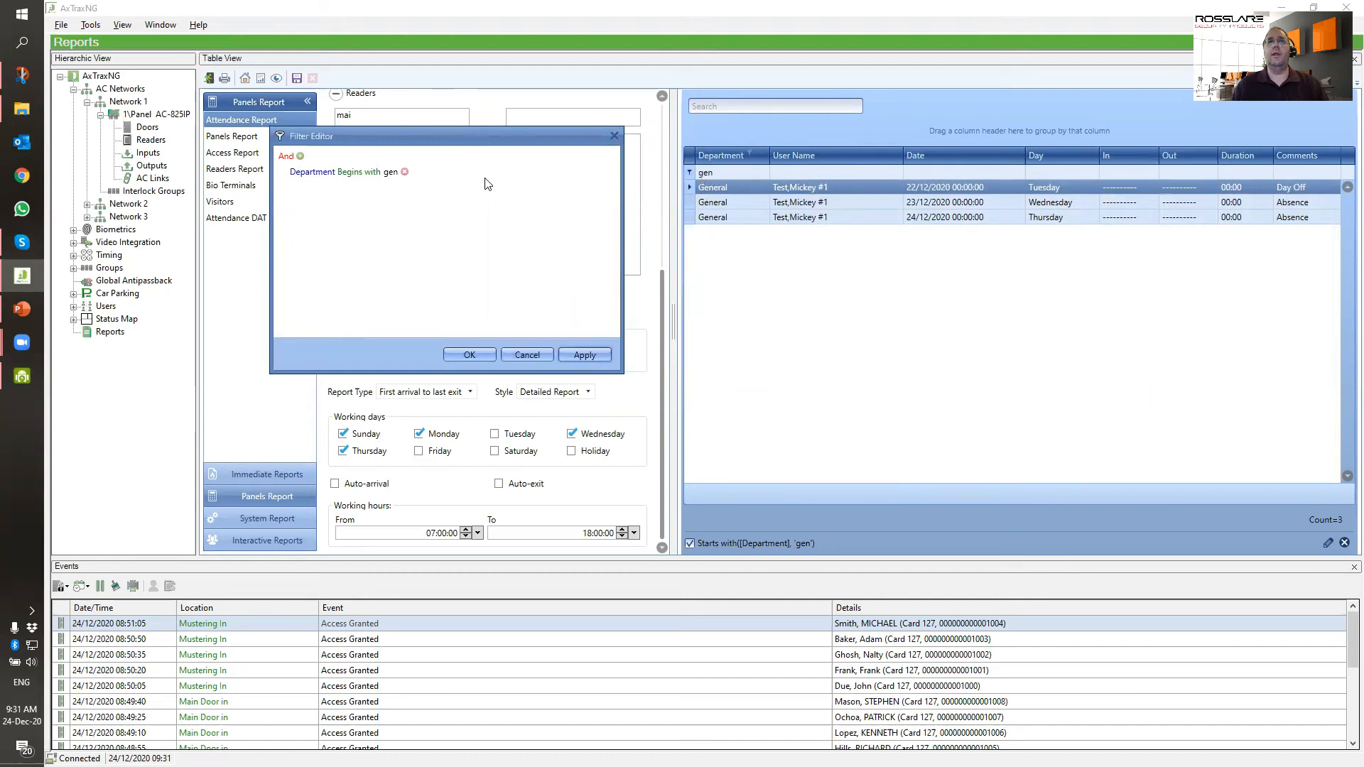
pyautogui.click(299, 156)
pyautogui.click(287, 157)
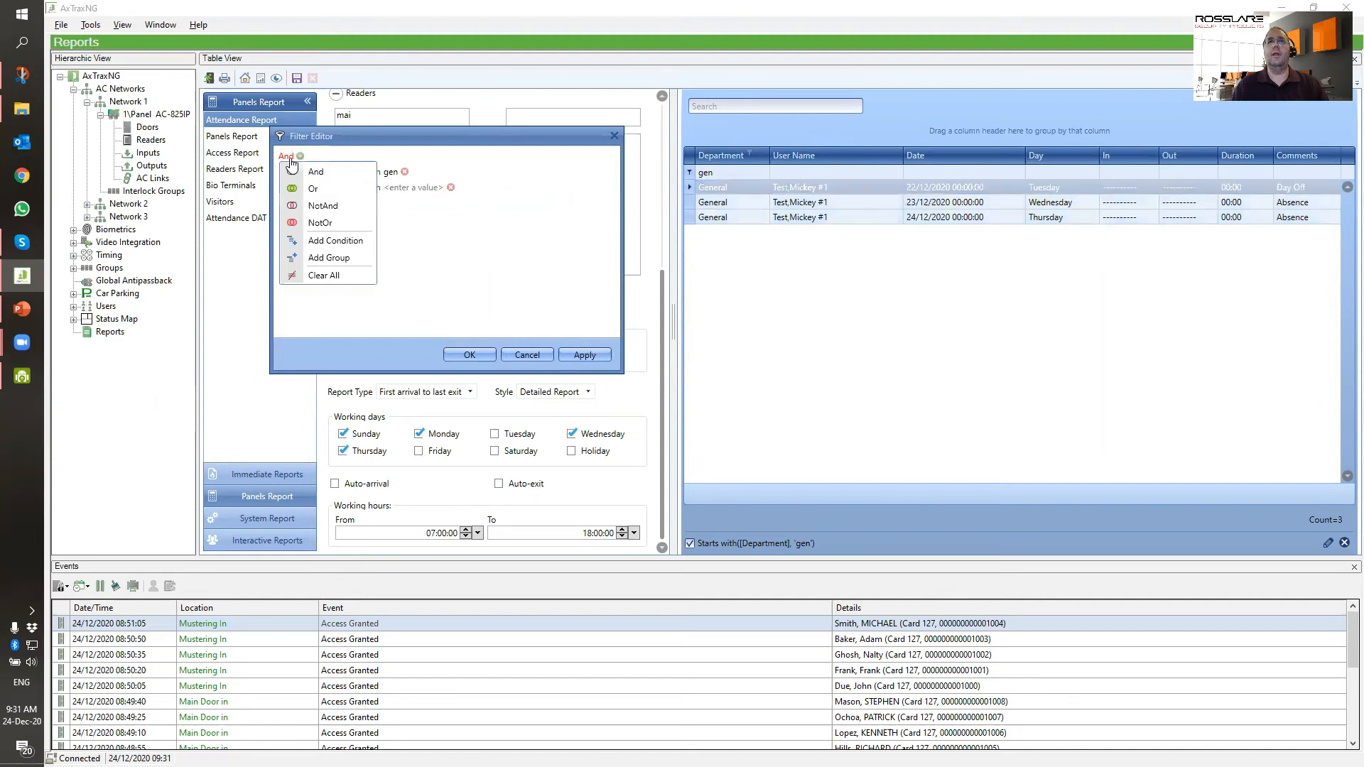
pyautogui.click(328, 188)
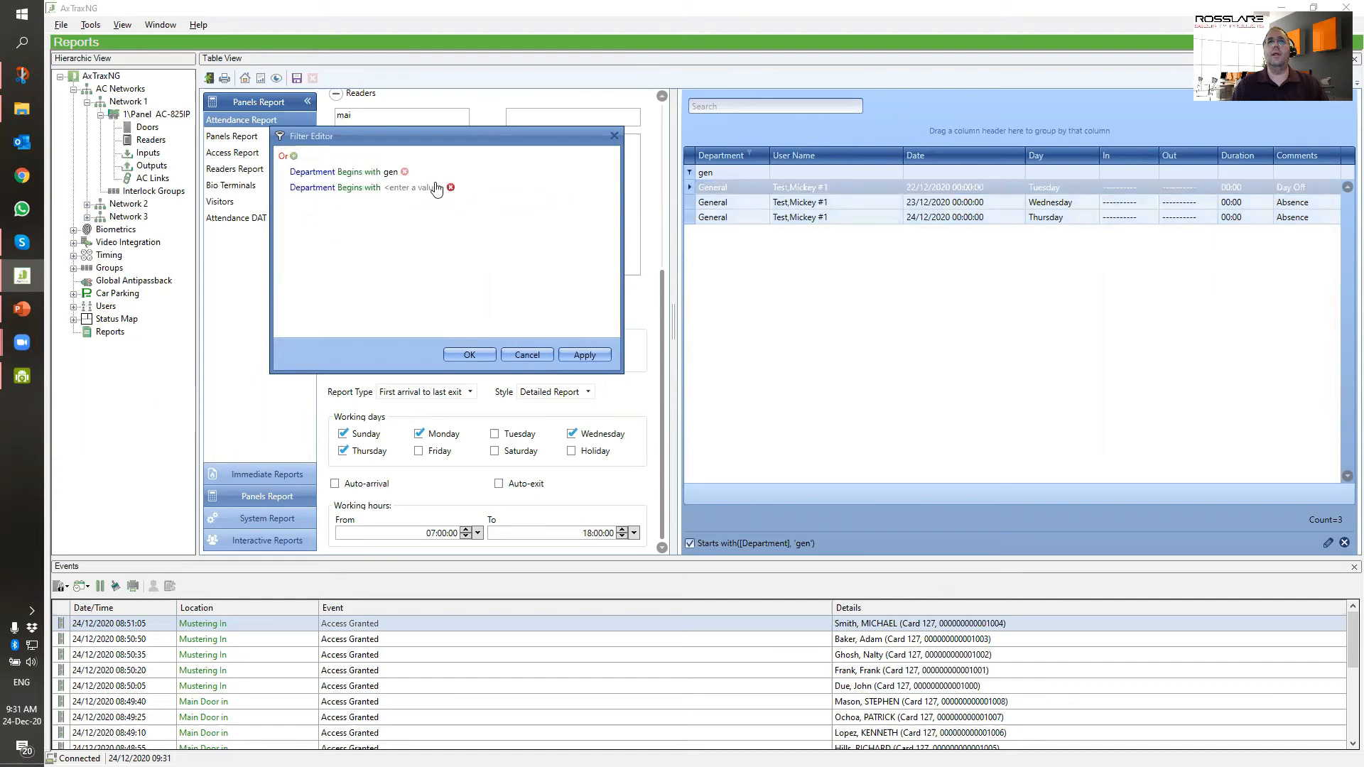
# - Change the first Department condition to Contains "ner" and apply the updated filter
pyautogui.click(353, 179)
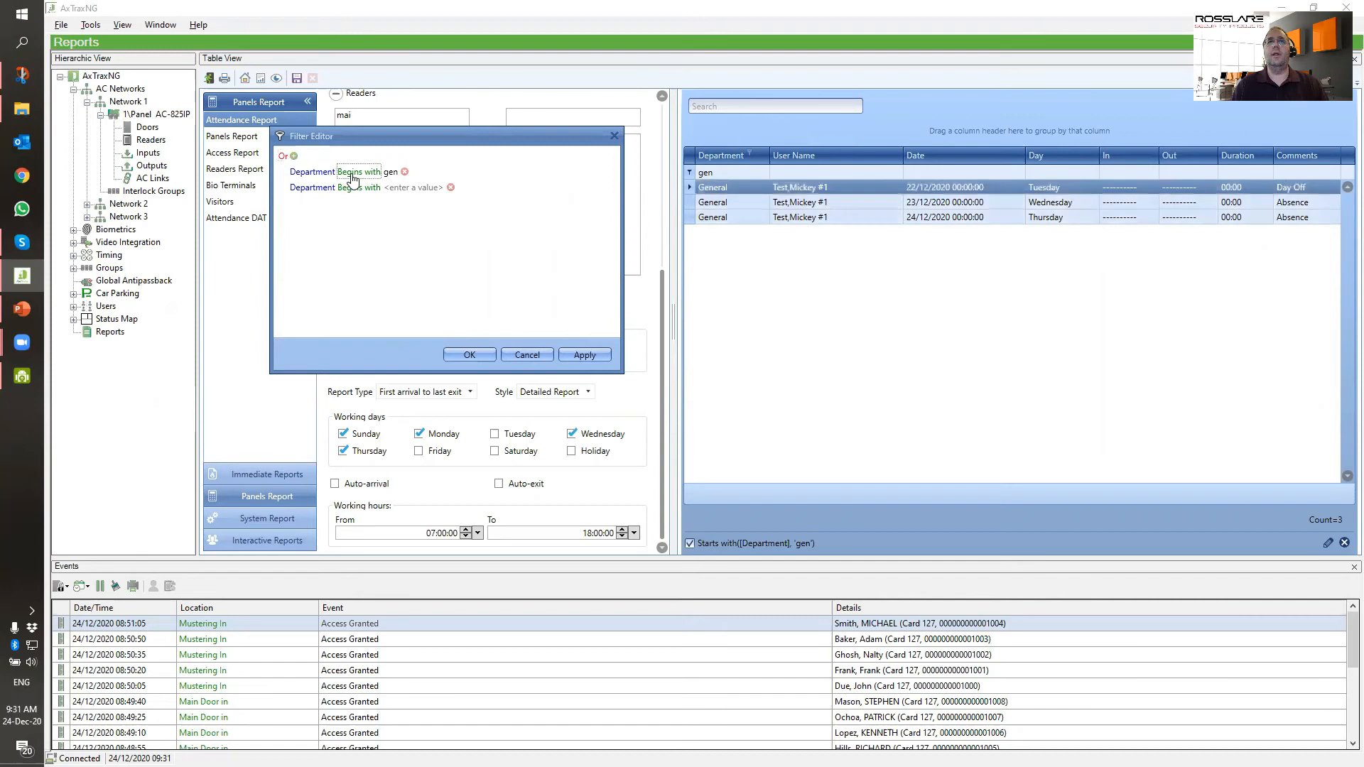
pyautogui.click(353, 175)
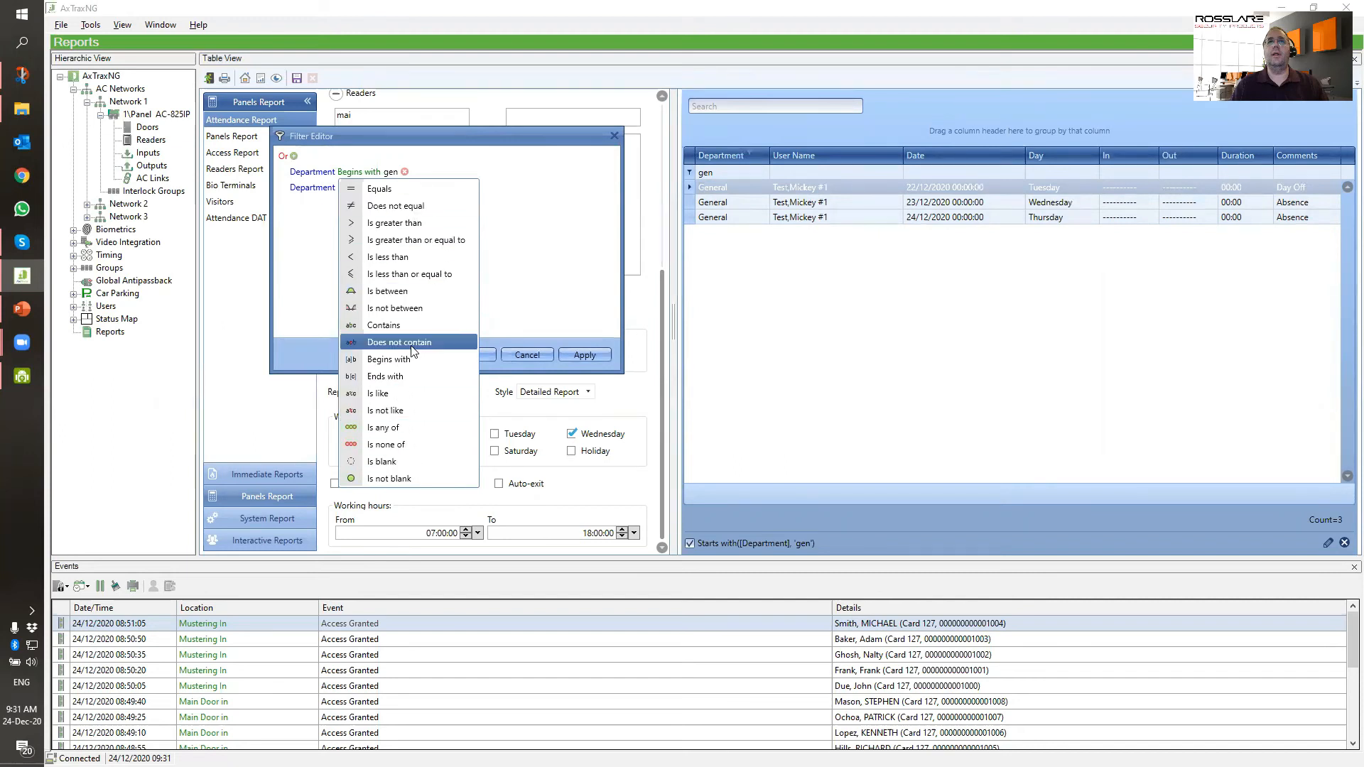
pyautogui.click(398, 326)
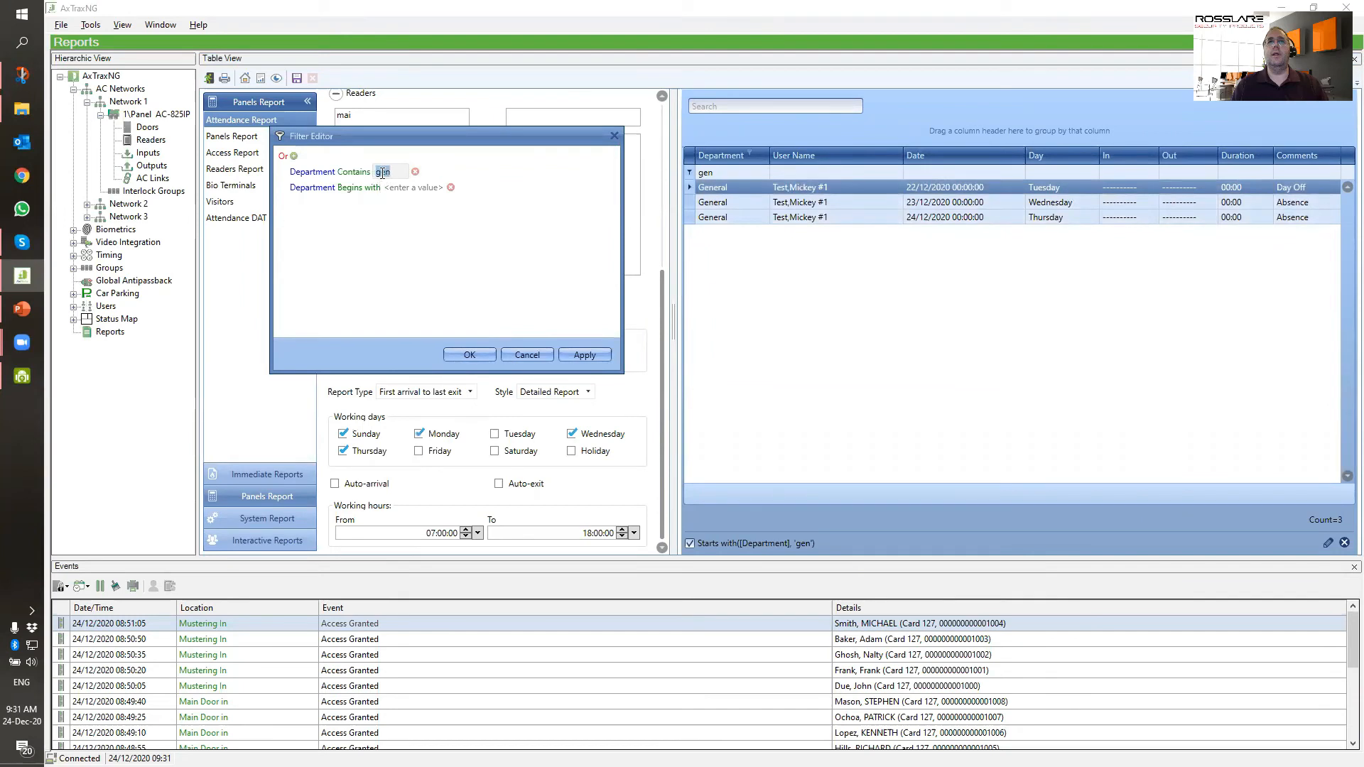
pyautogui.click(486, 170)
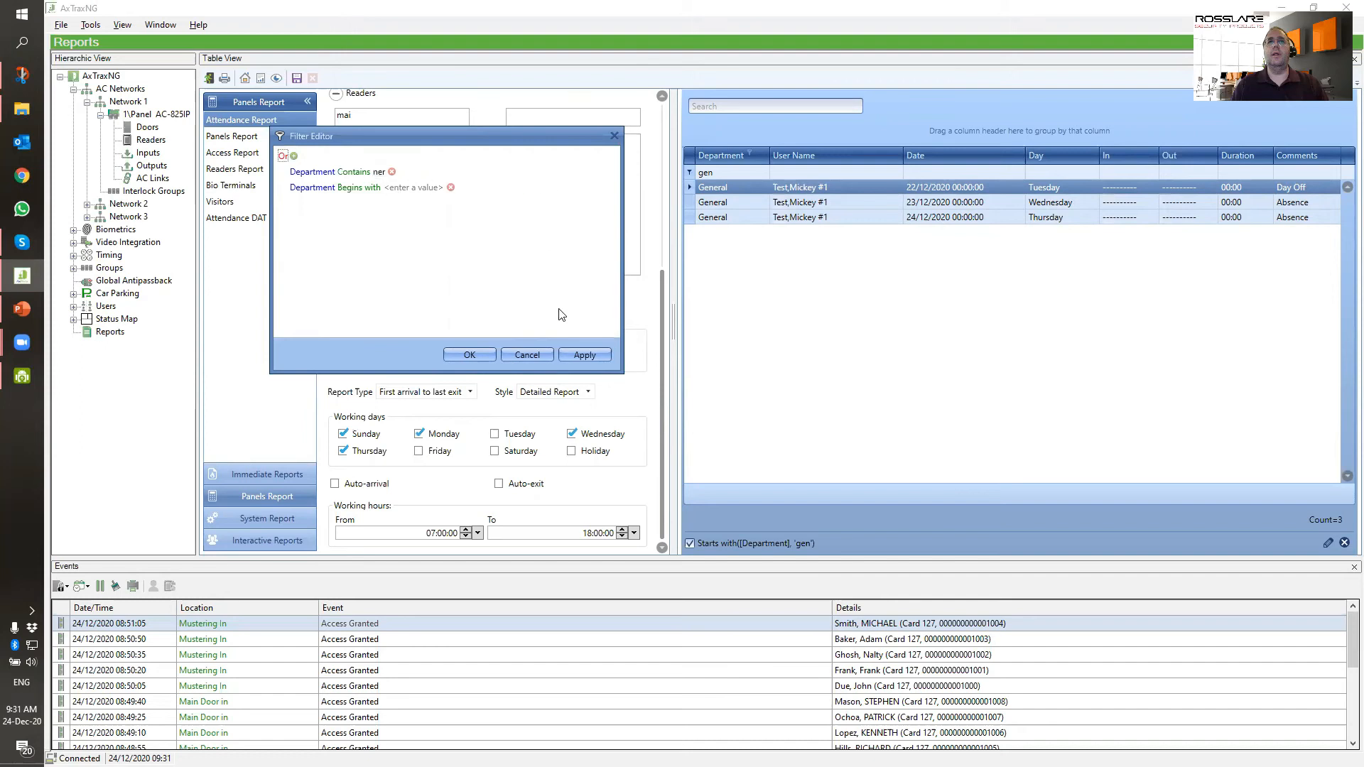
pyautogui.click(583, 354)
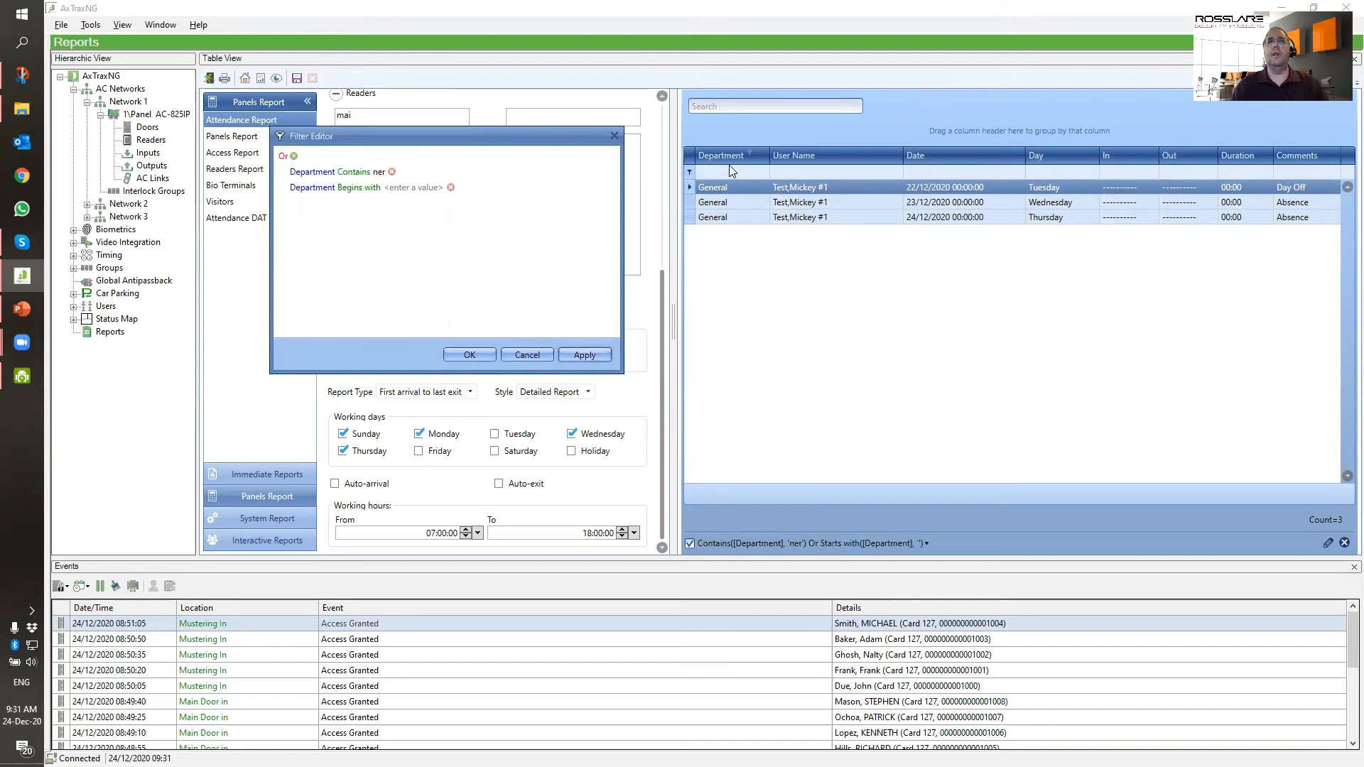
# - Set the filter's group operator to And, make the second Department condition begin with "ge", apply the filter and close the Filter Editor
pyautogui.click(408, 187)
pyautogui.click(282, 156)
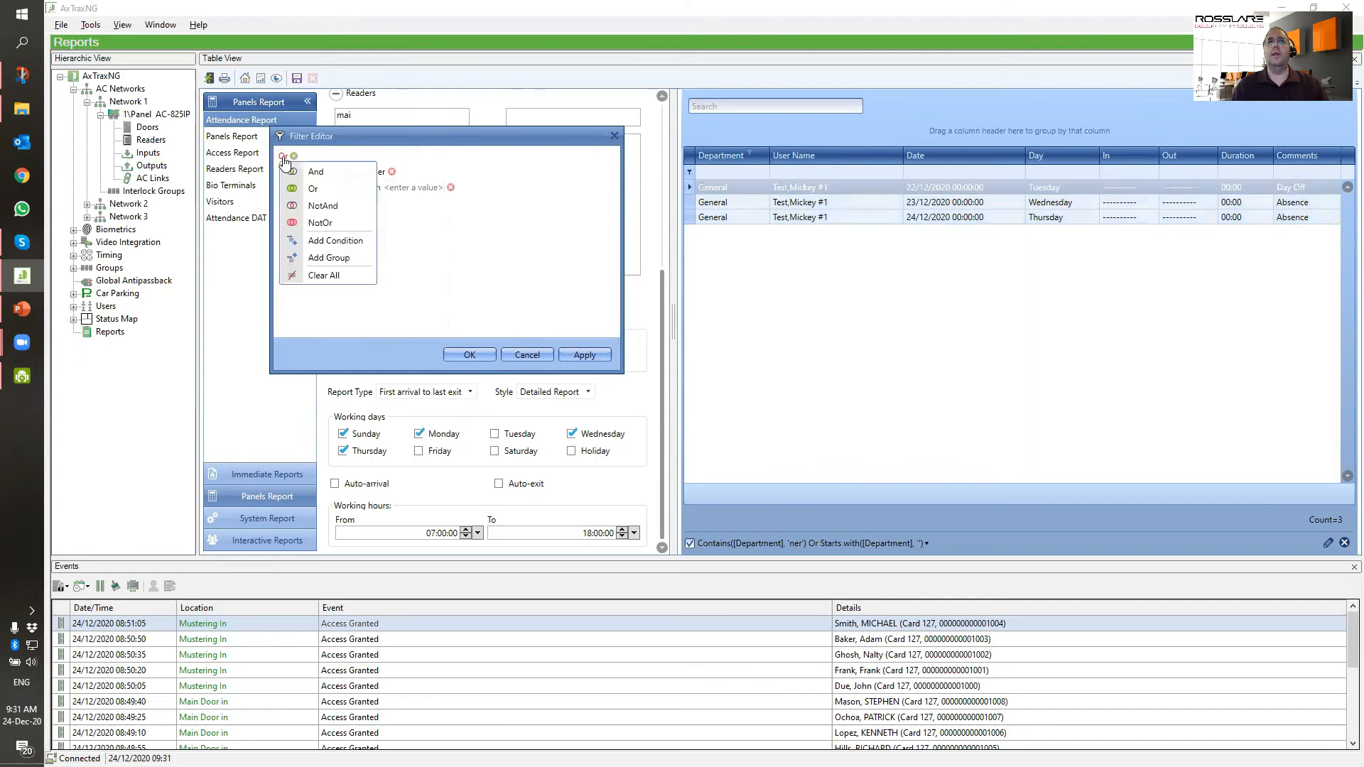
pyautogui.click(314, 173)
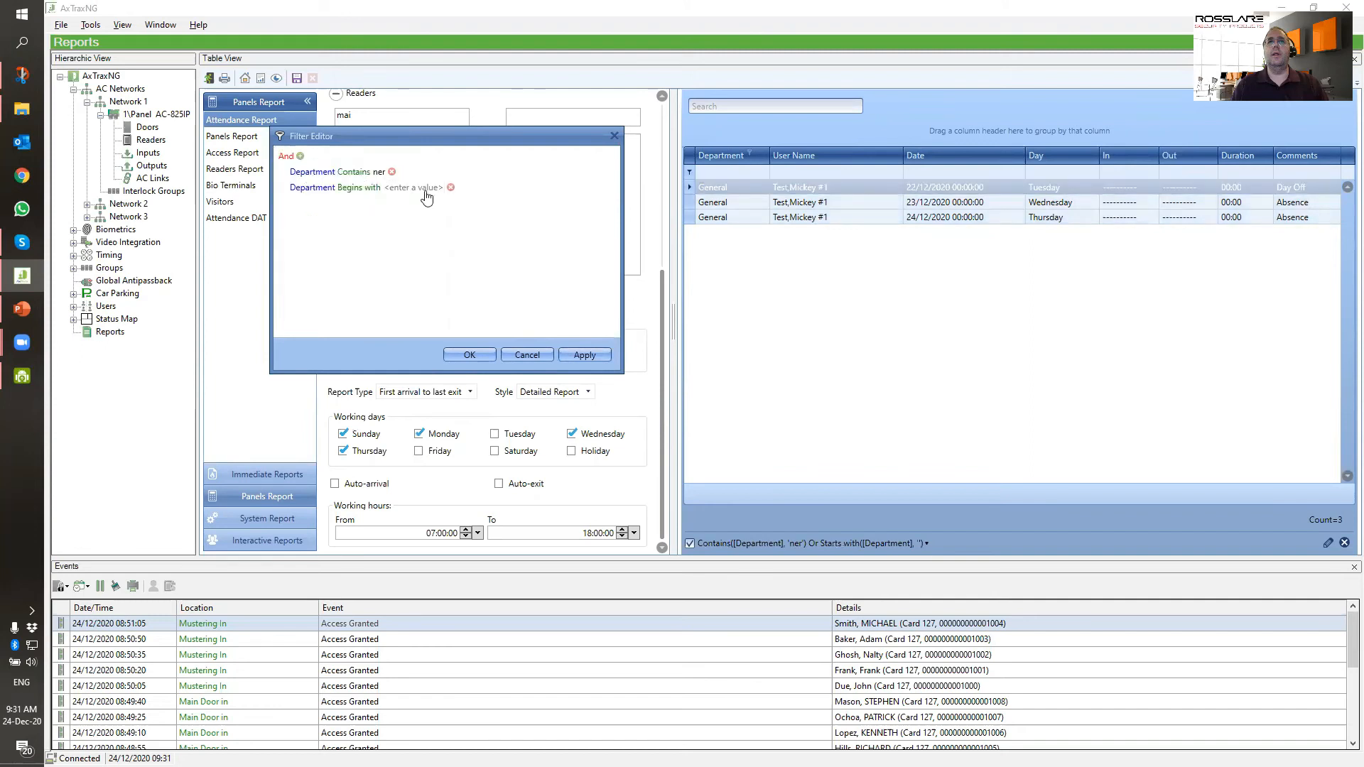
pyautogui.click(427, 190)
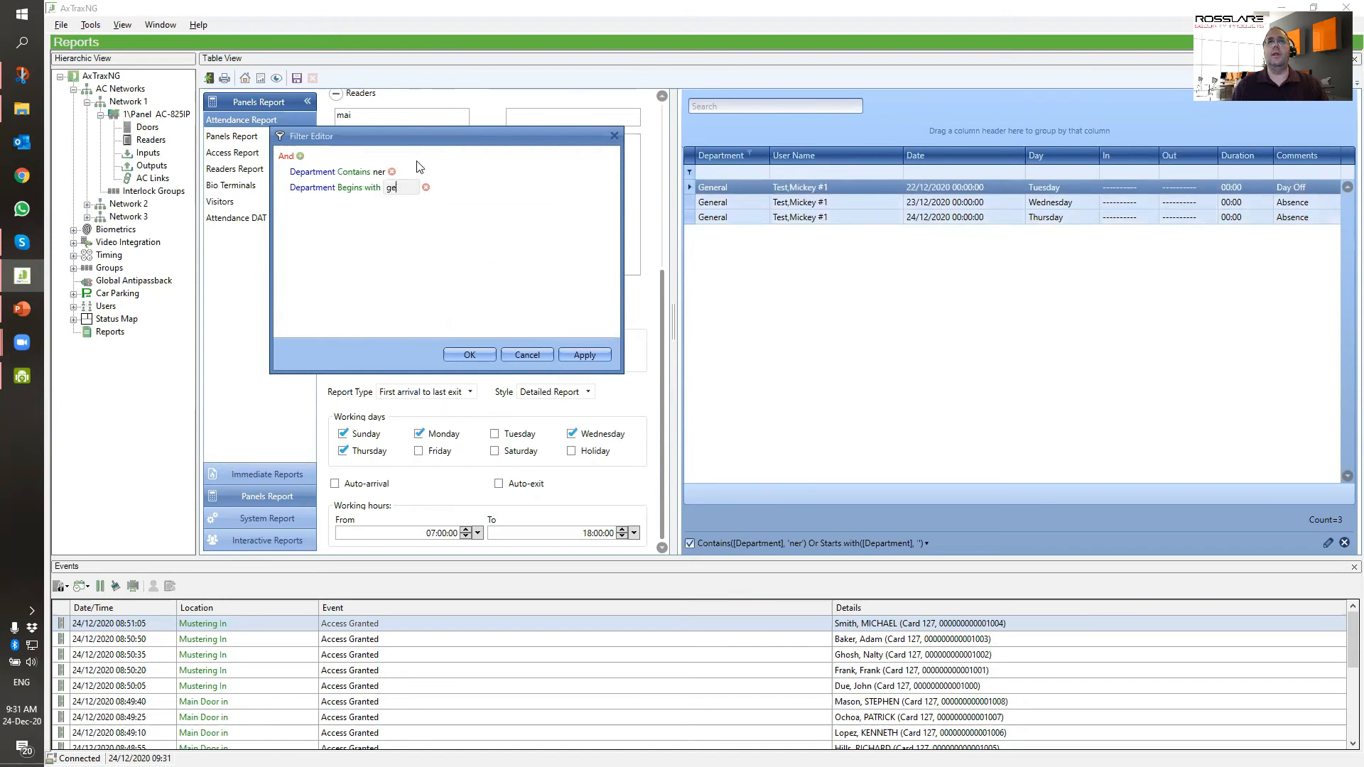
pyautogui.click(576, 355)
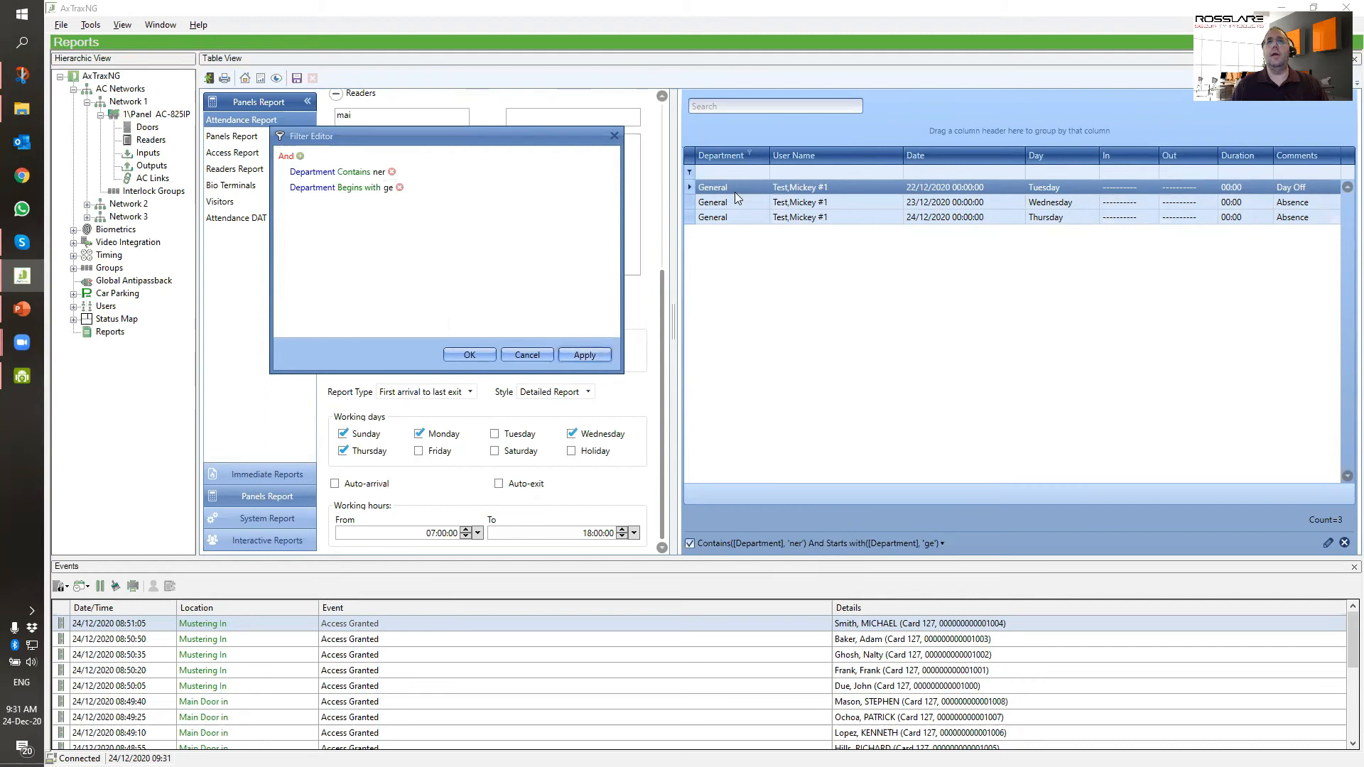
pyautogui.click(615, 137)
# - Reopen the Filter Editor and examine the fields available for a condition and the group operator options
pyautogui.rightClick(835, 161)
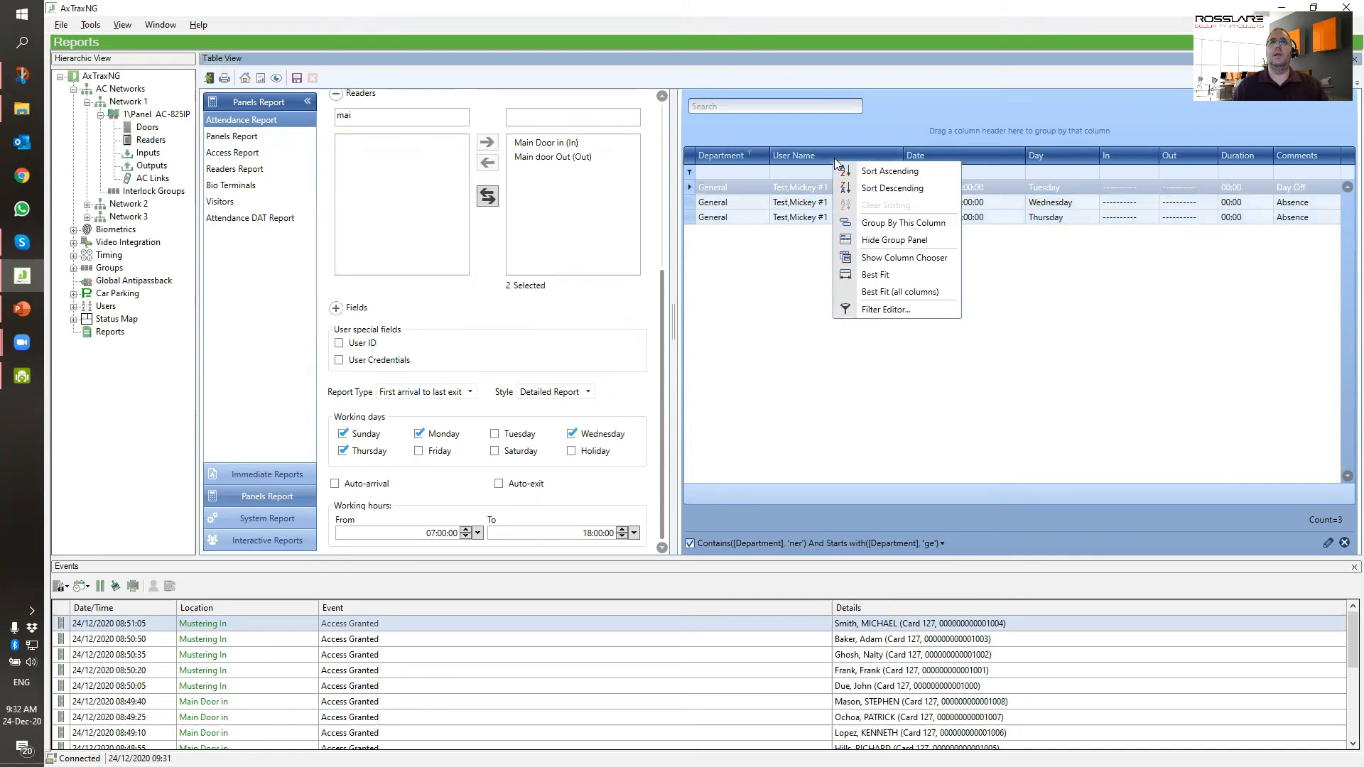
pyautogui.click(895, 309)
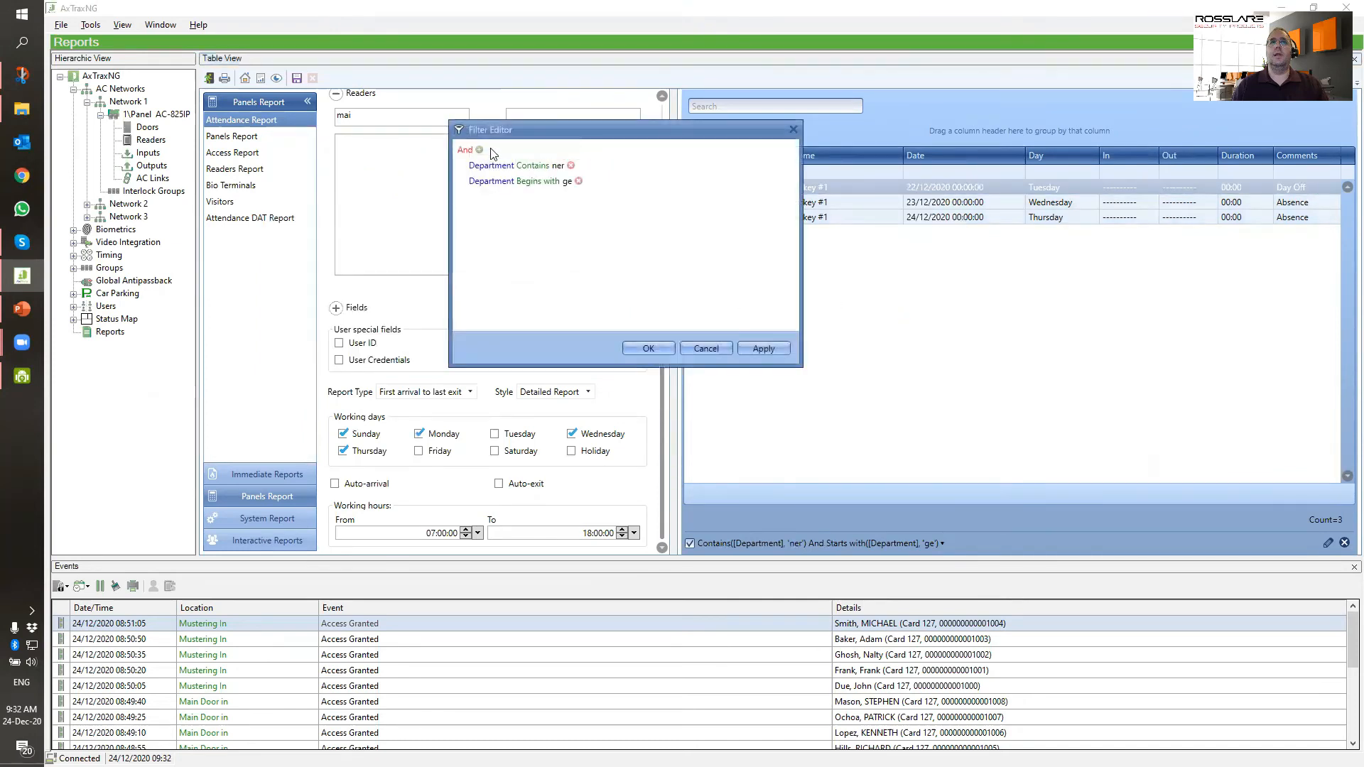
pyautogui.click(496, 166)
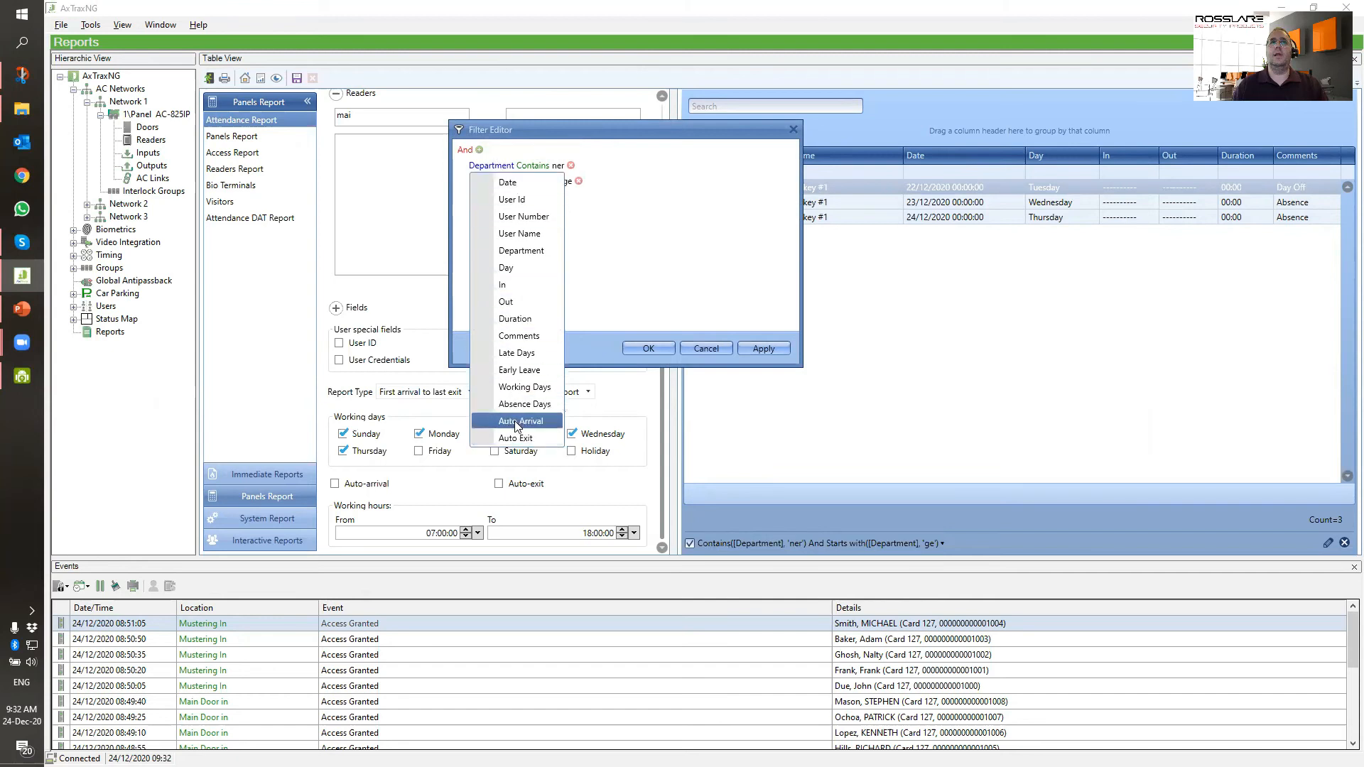
pyautogui.click(466, 151)
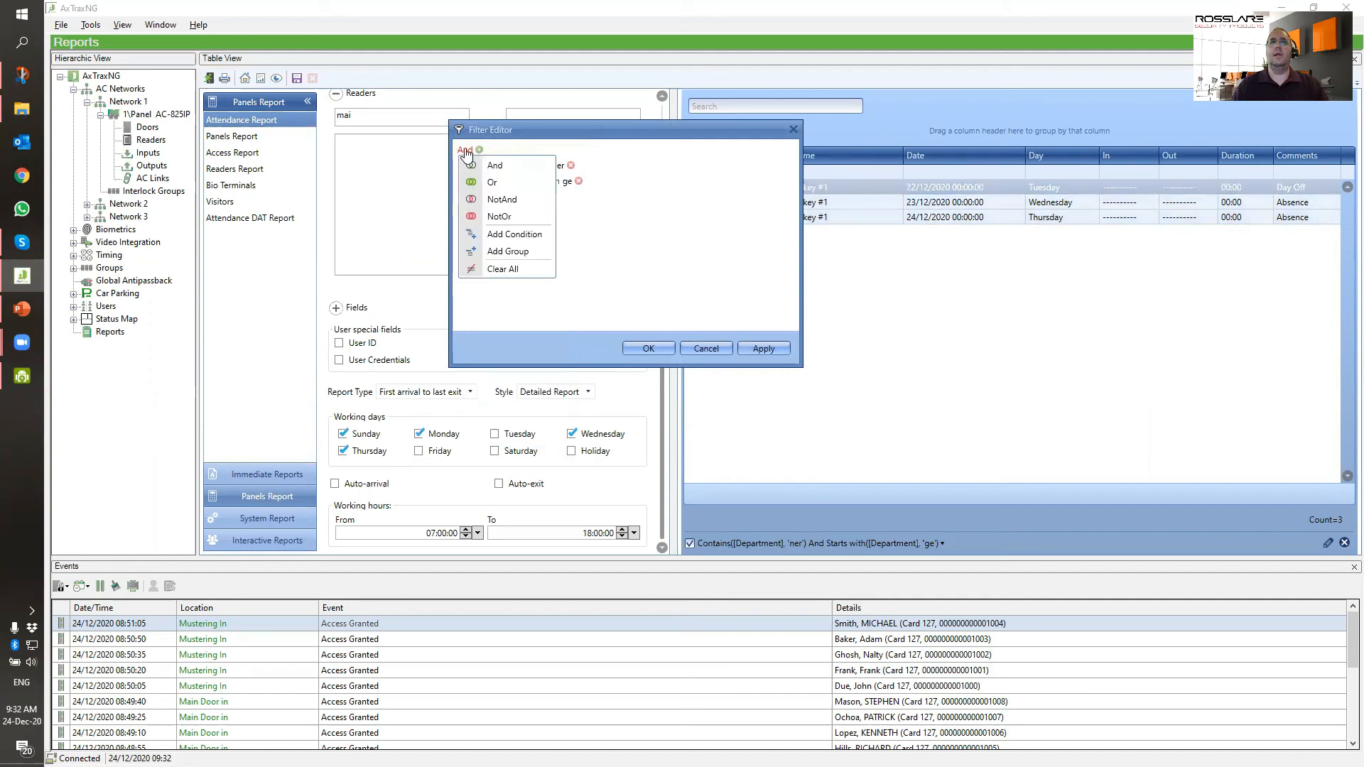
pyautogui.click(577, 221)
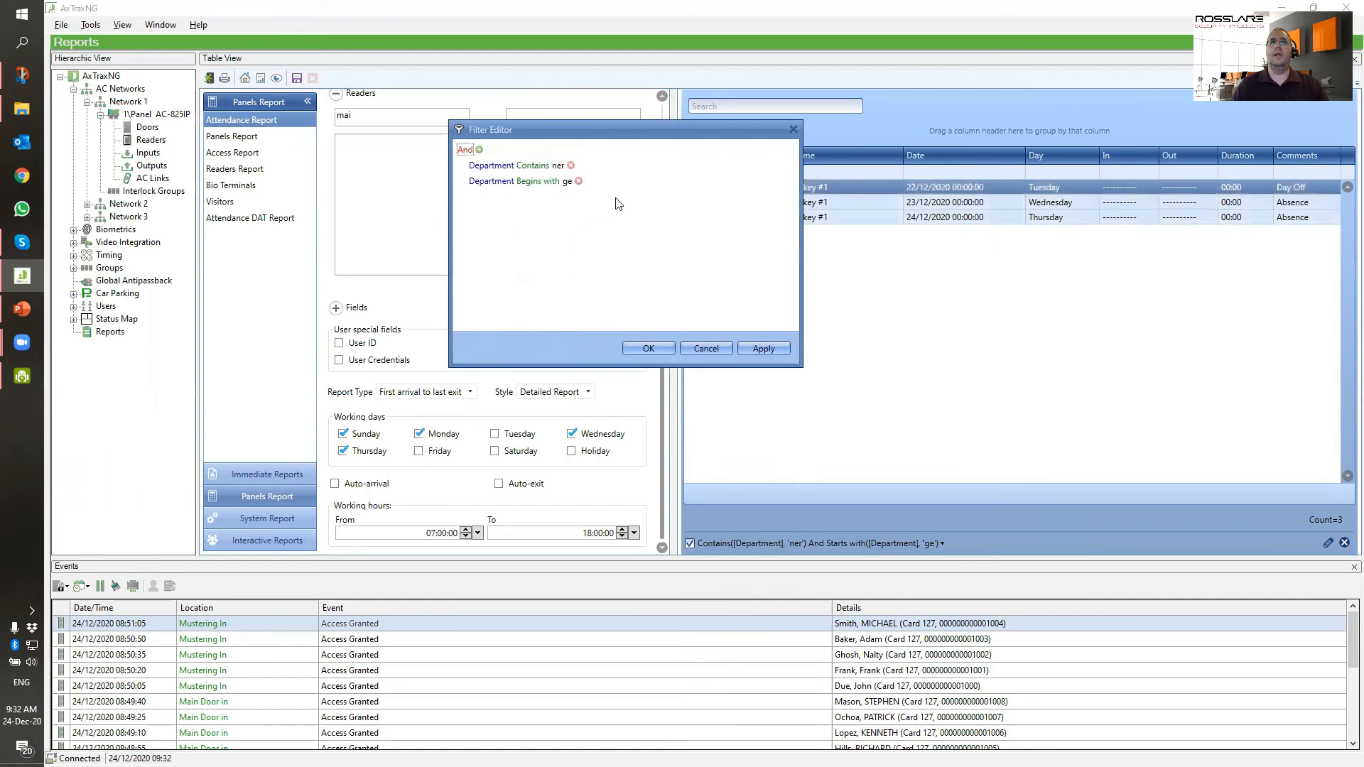
# - Try adding four more filter conditions, set the first new one to User Number, and close the Filter Editor without applying
pyautogui.click(479, 150)
pyautogui.click(478, 150)
pyautogui.click(479, 150)
pyautogui.click(479, 150)
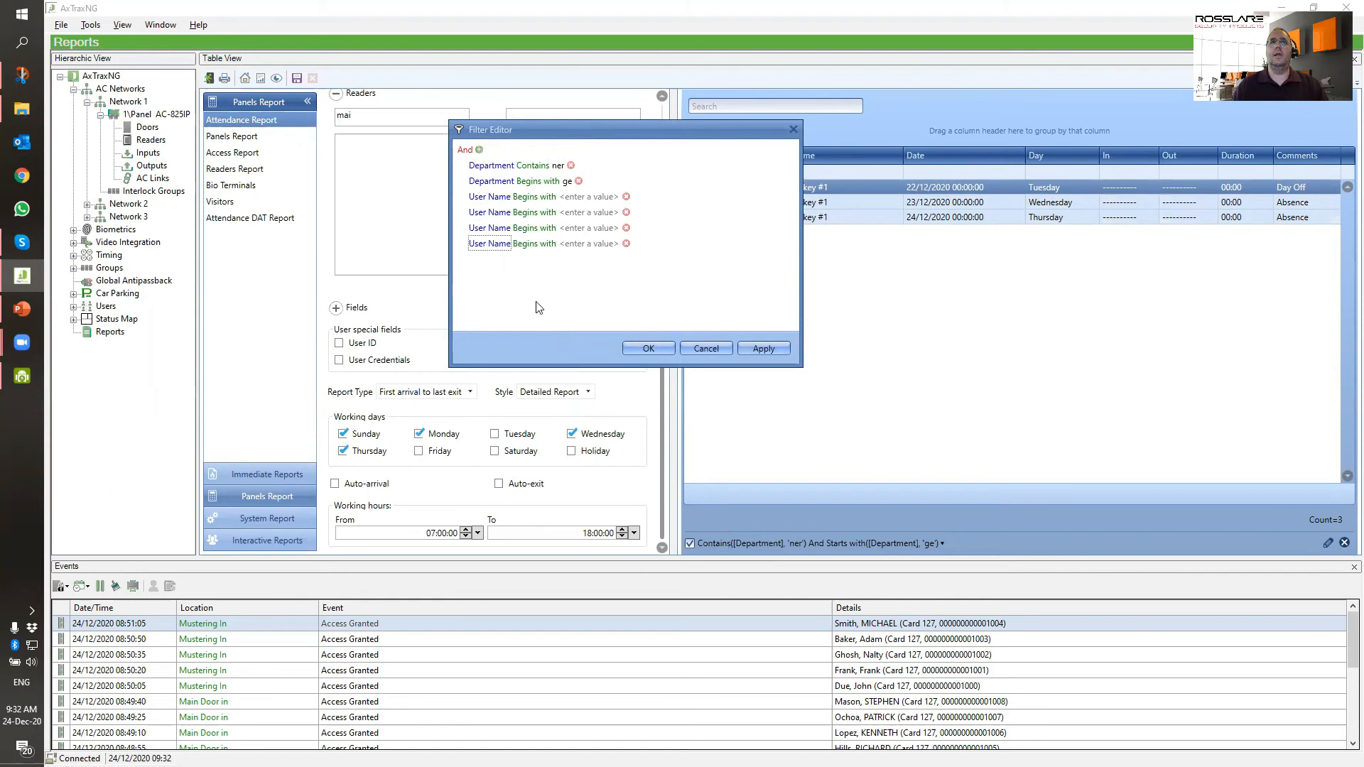
pyautogui.click(496, 197)
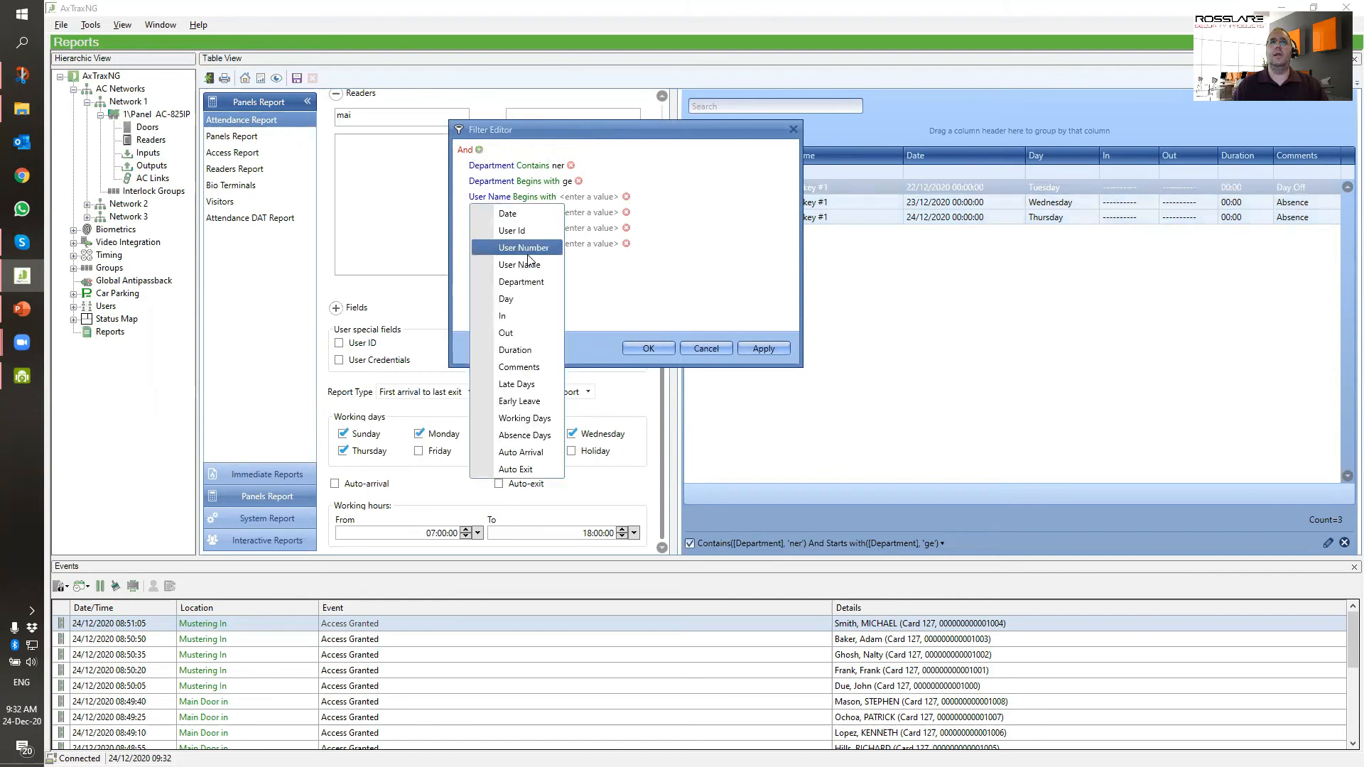
pyautogui.click(524, 247)
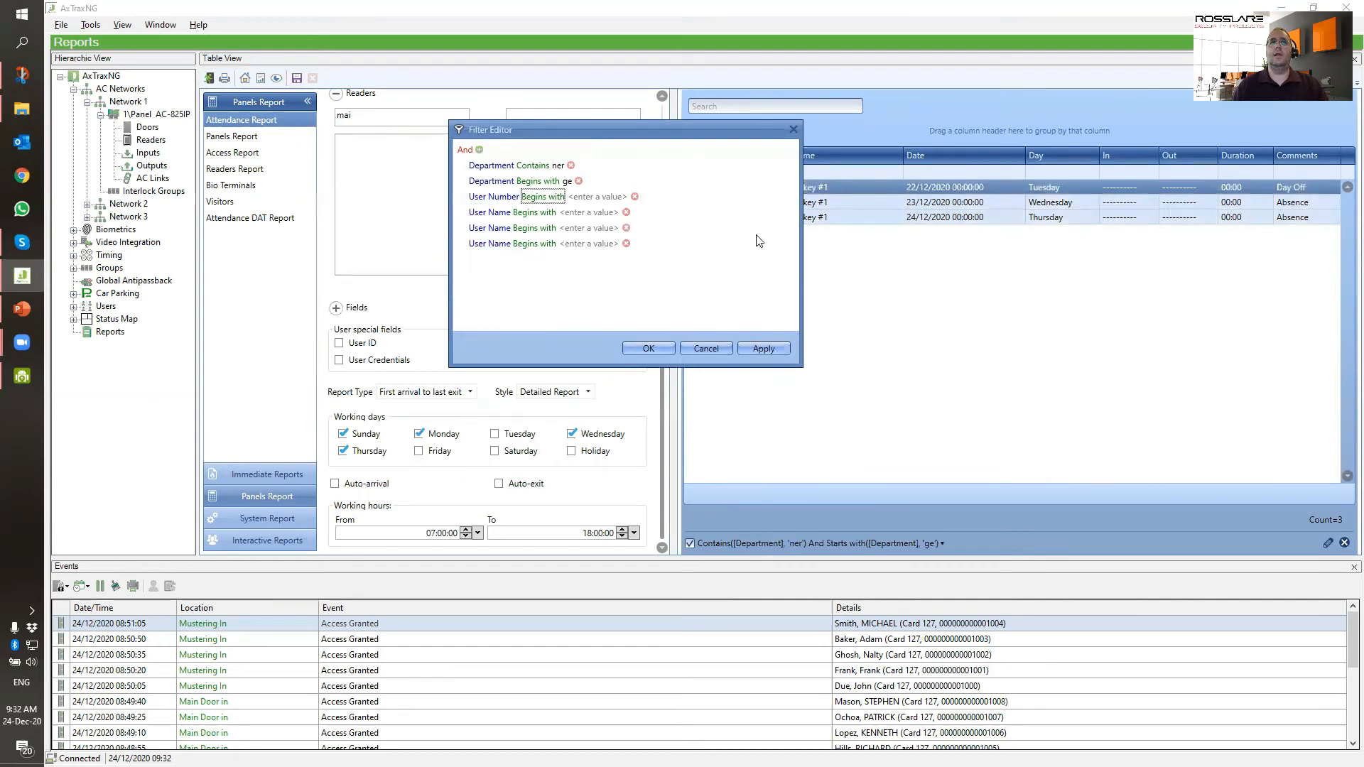
pyautogui.click(792, 130)
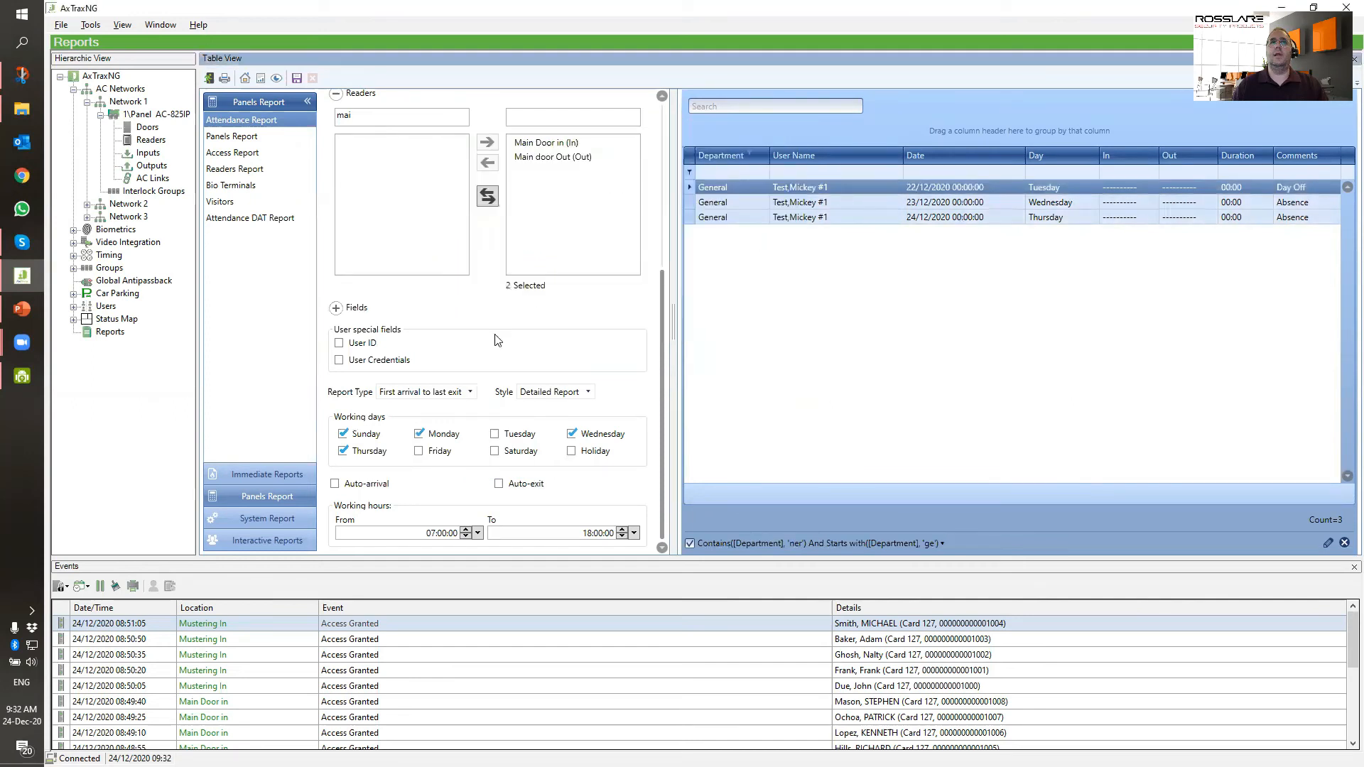
# - Include User Credentials in the Attendance Report, regenerate it and look through the results
pyautogui.click(376, 360)
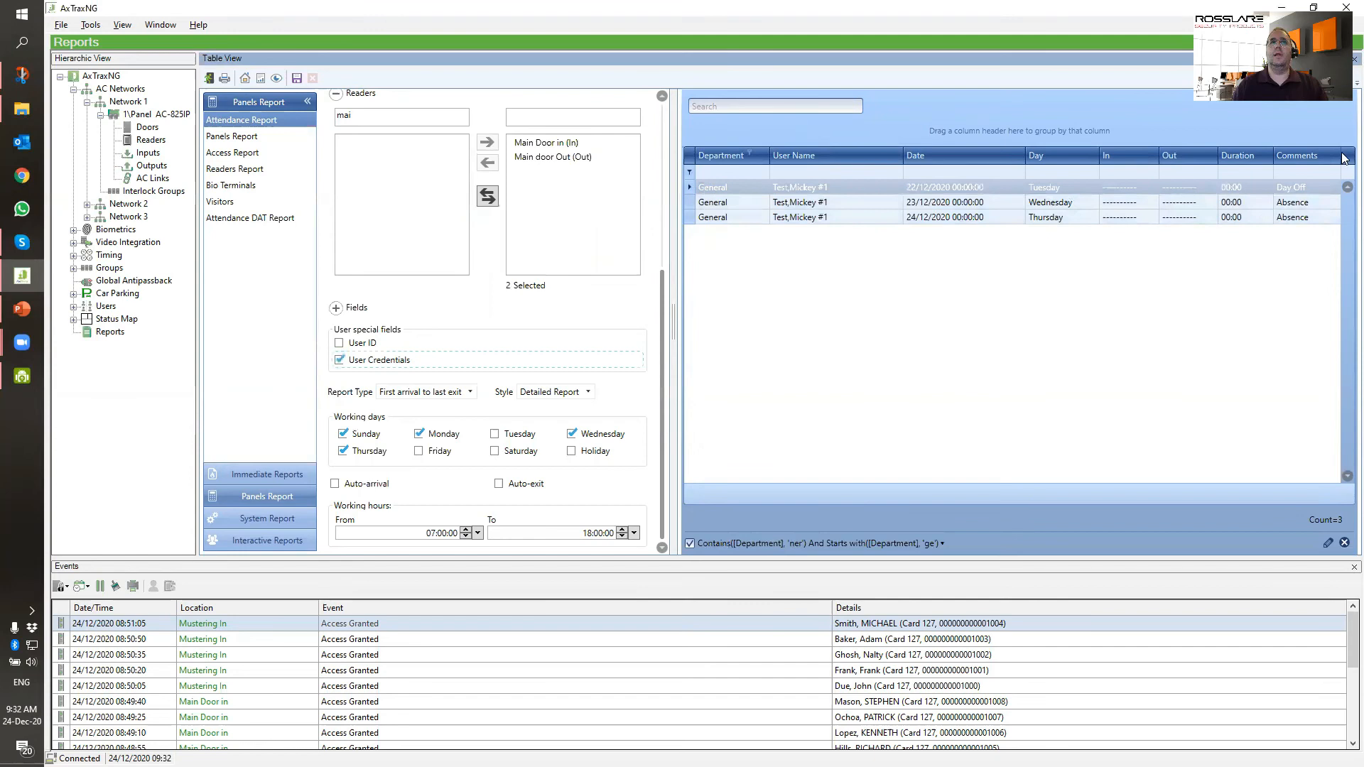
pyautogui.click(262, 79)
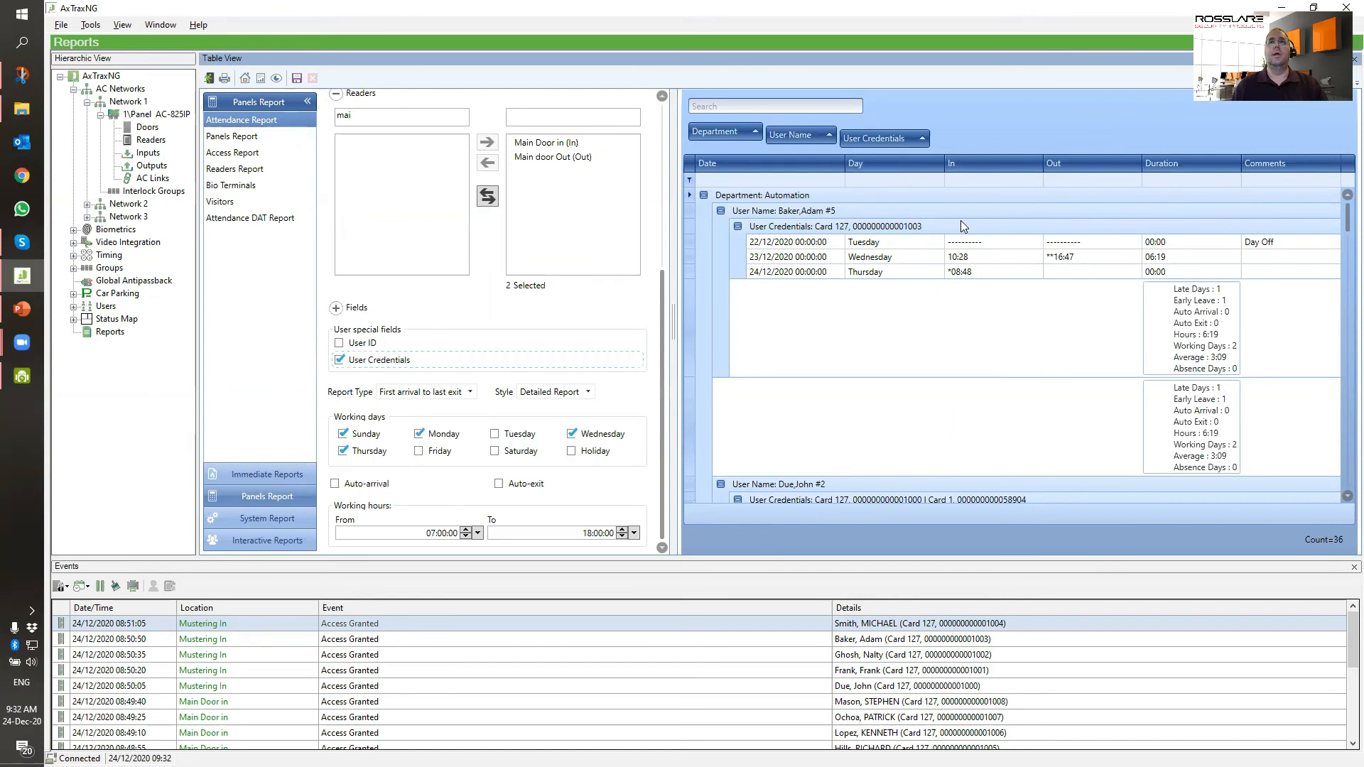
pyautogui.scroll(-3, 1017, 278)
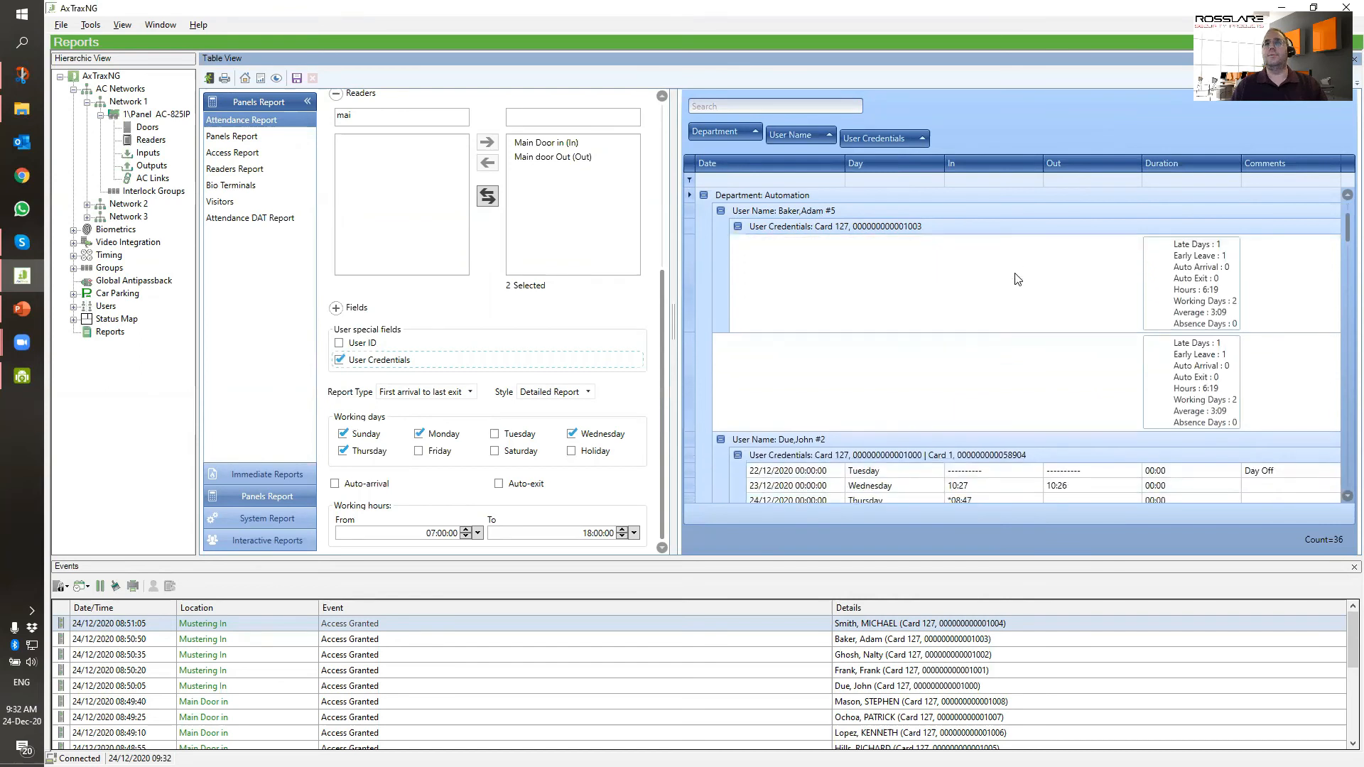
pyautogui.scroll(3, 1013, 278)
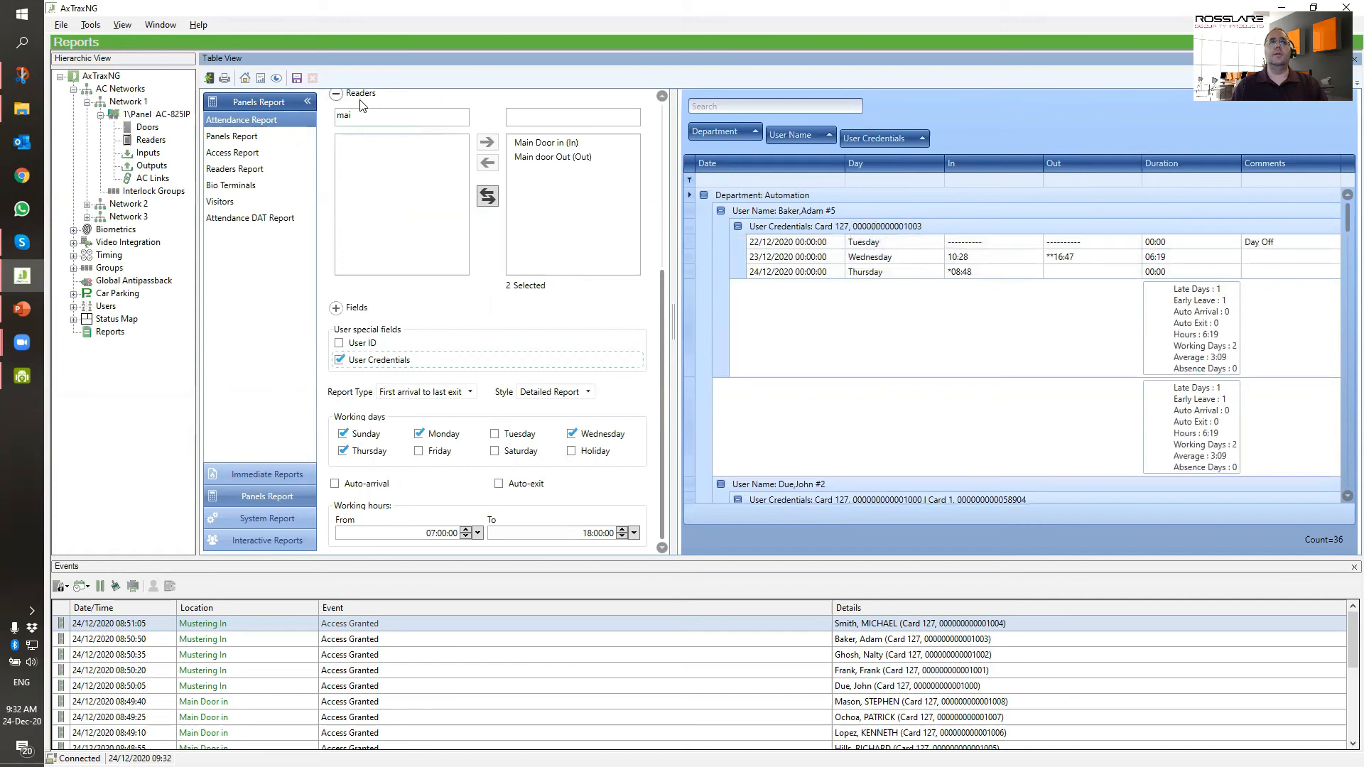
# - Open the Panels Report, narrow the available panels with the search text "8", and add 1\Panel AC-825IP to the selection
pyautogui.click(233, 136)
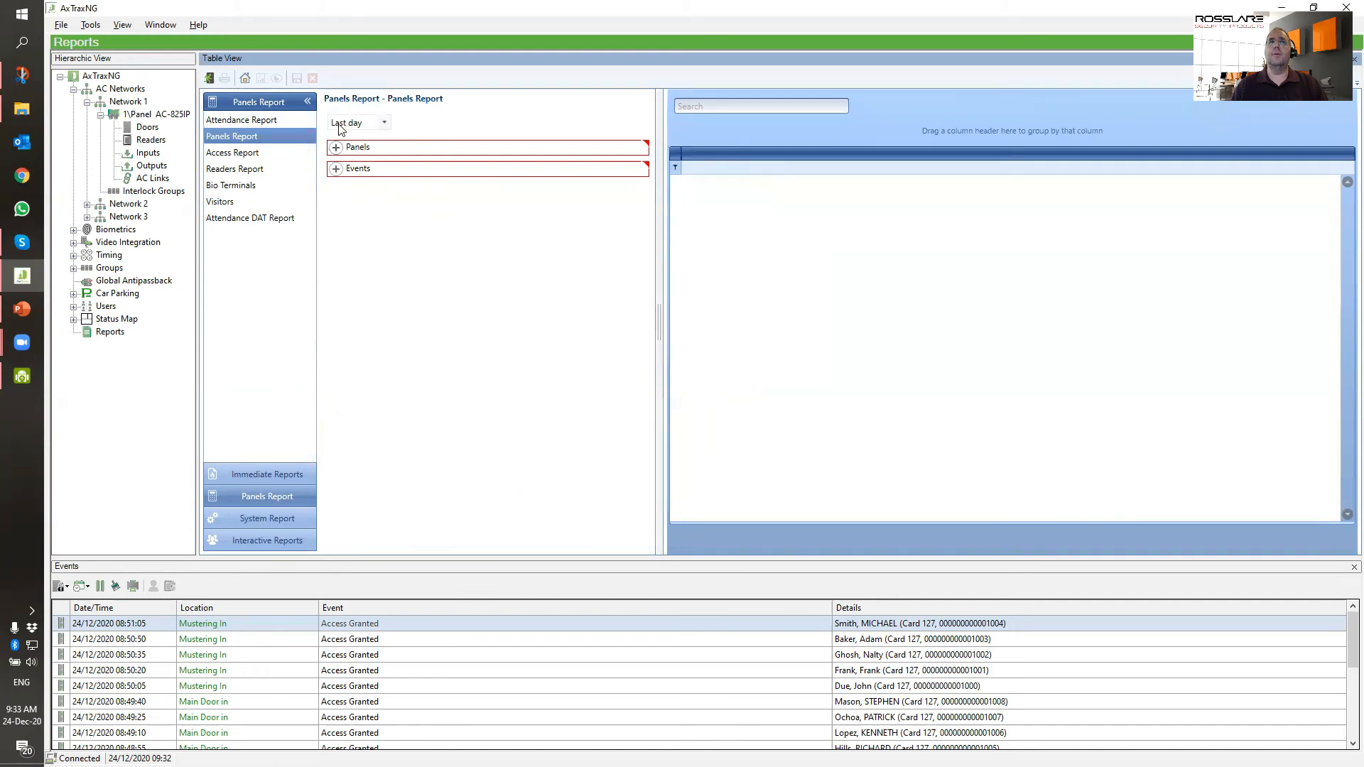
pyautogui.click(336, 147)
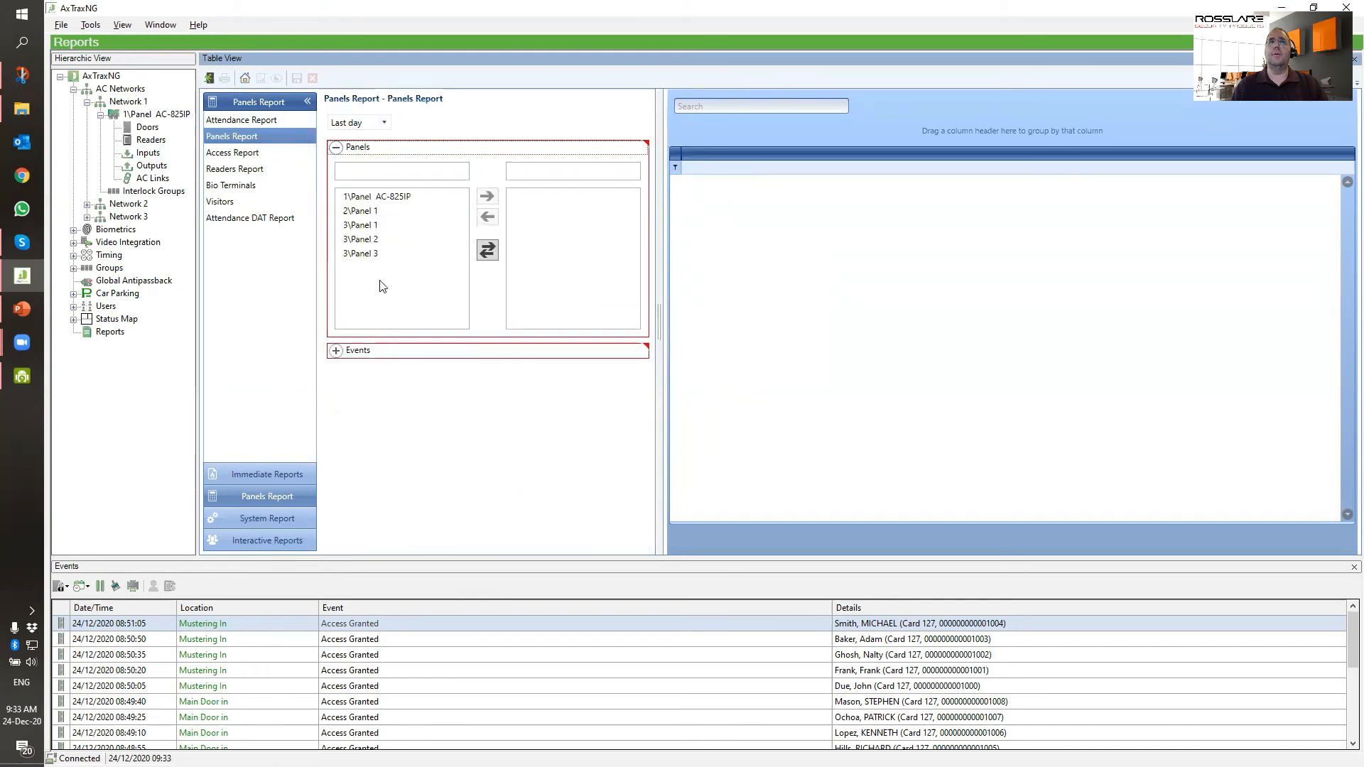
pyautogui.click(376, 196)
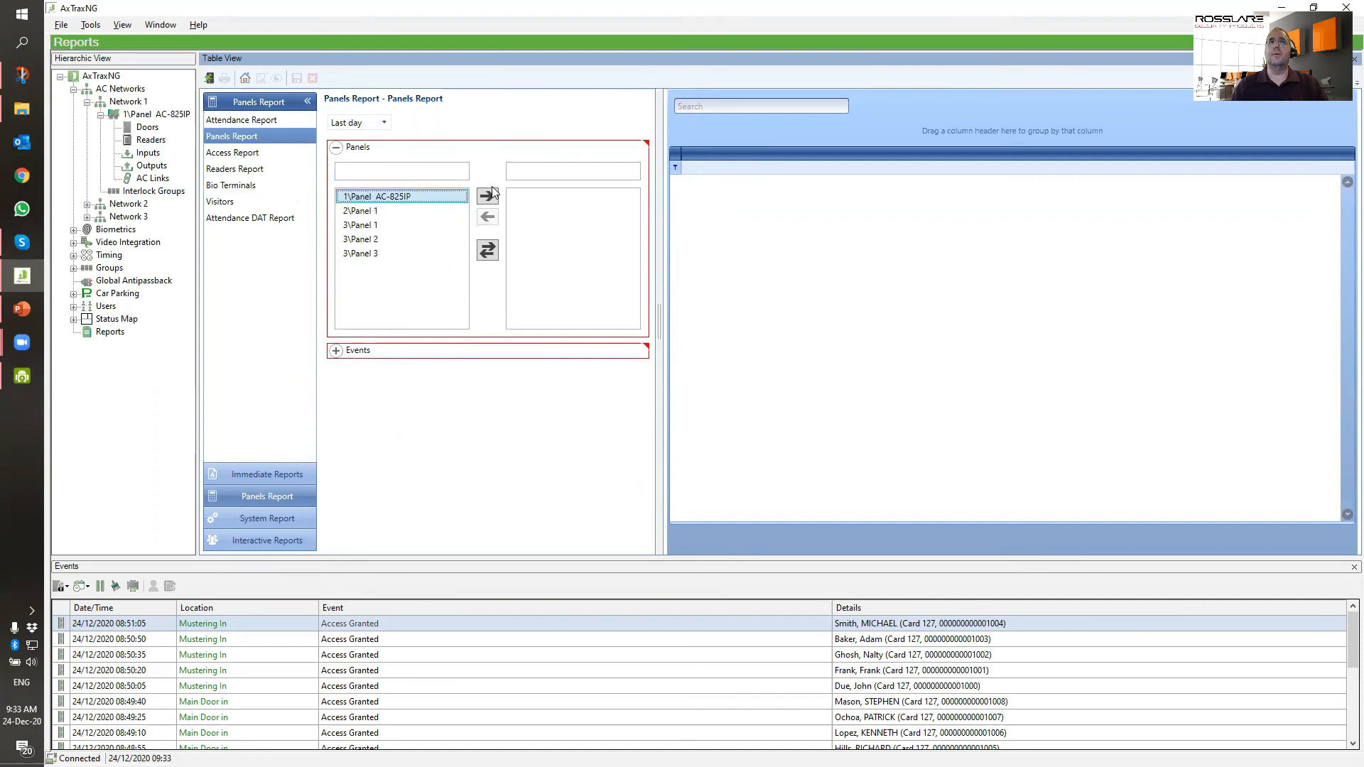
pyautogui.click(413, 170)
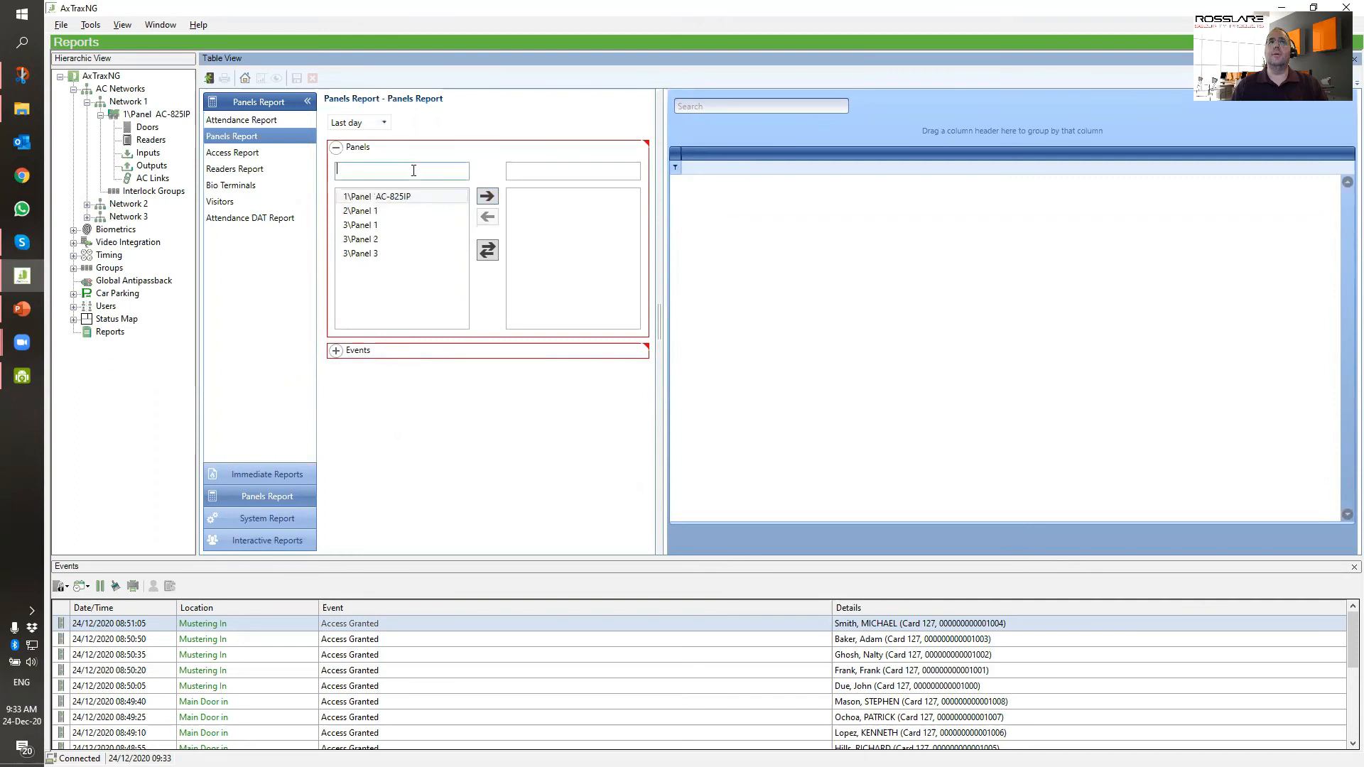
pyautogui.write('835')
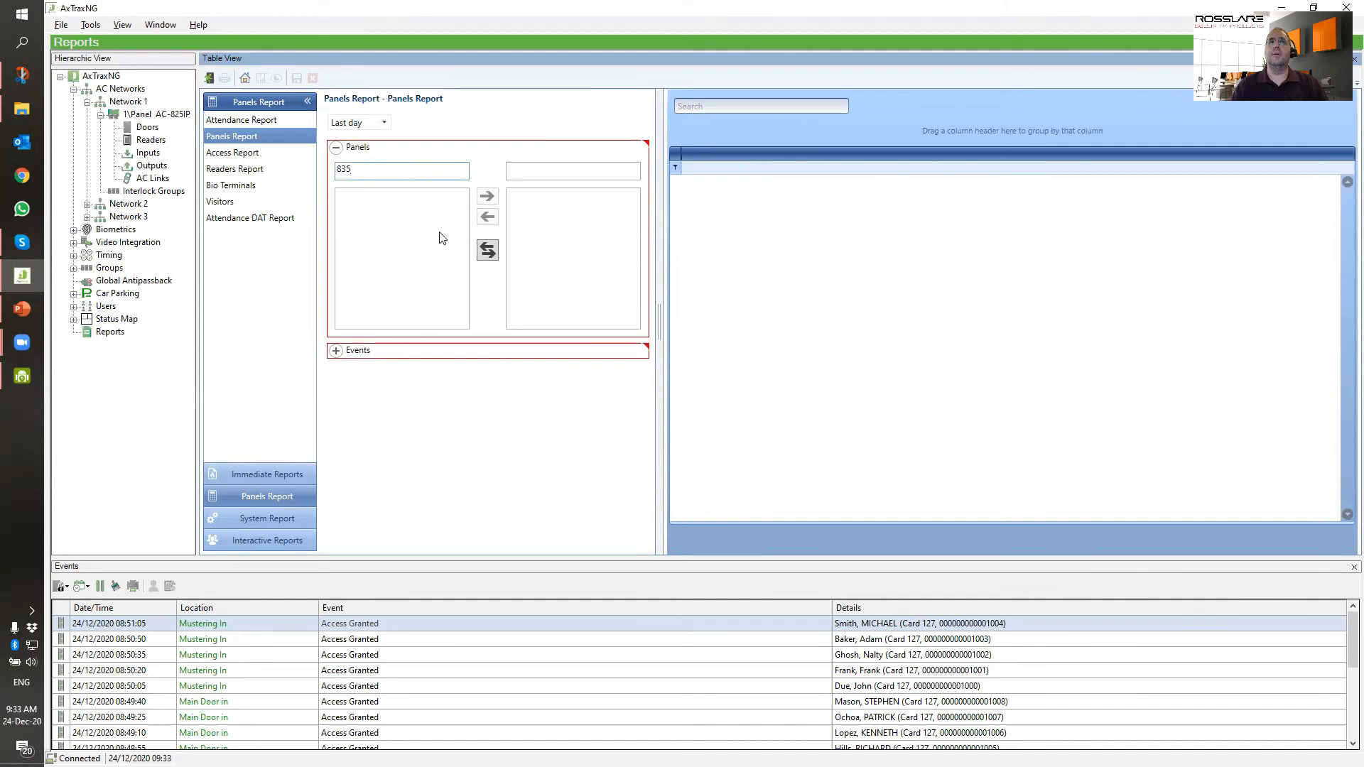
pyautogui.press('BackSpace')
pyautogui.press('BackSpace')
pyautogui.click(427, 198)
pyautogui.click(487, 196)
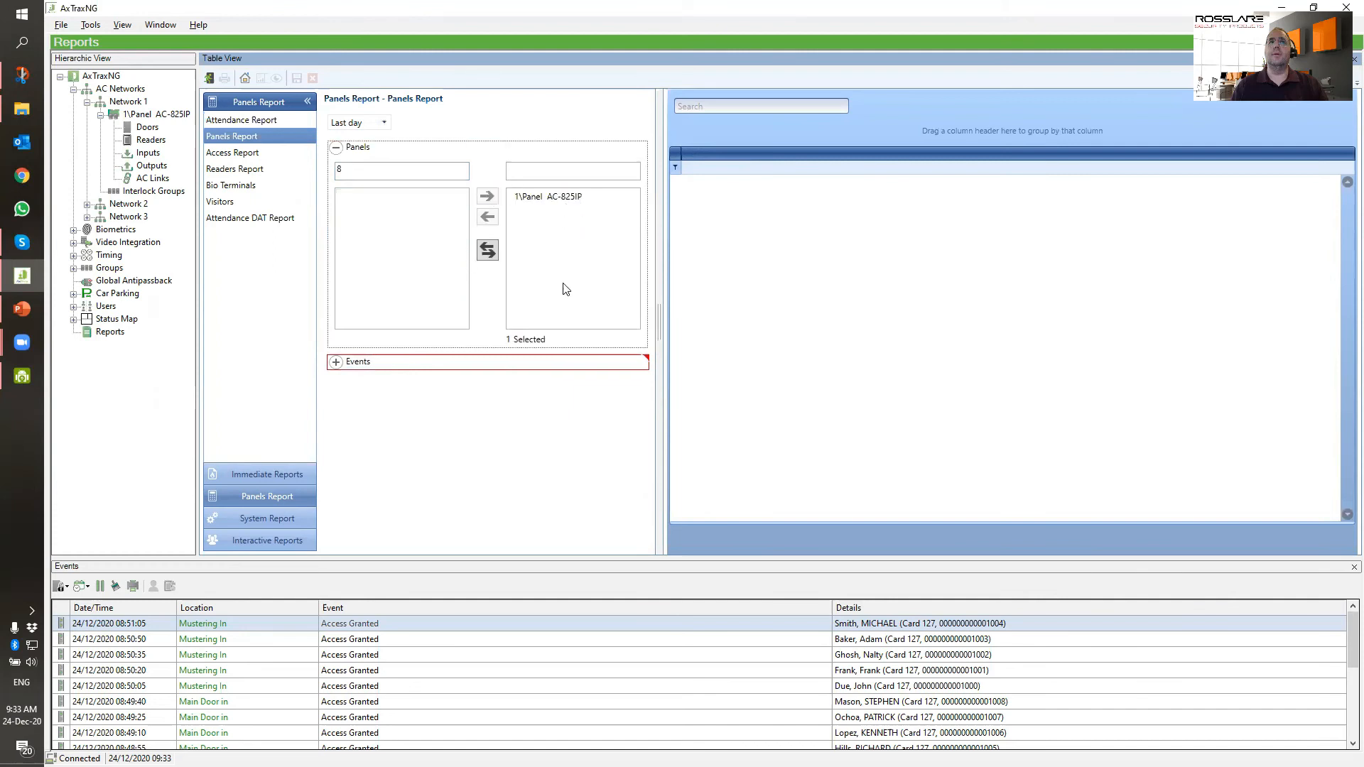
# - Include all event types in the Panels Report and generate it for the last day
pyautogui.click(340, 364)
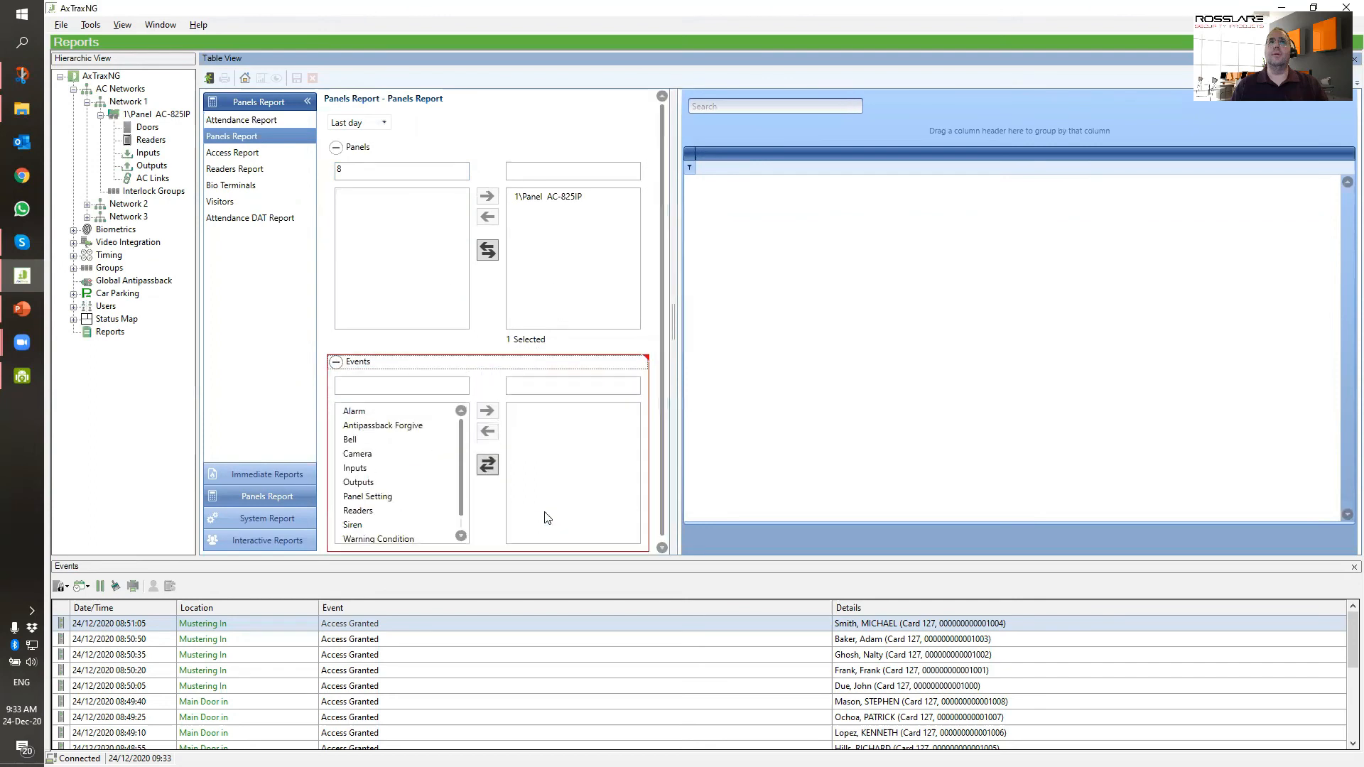
pyautogui.click(481, 472)
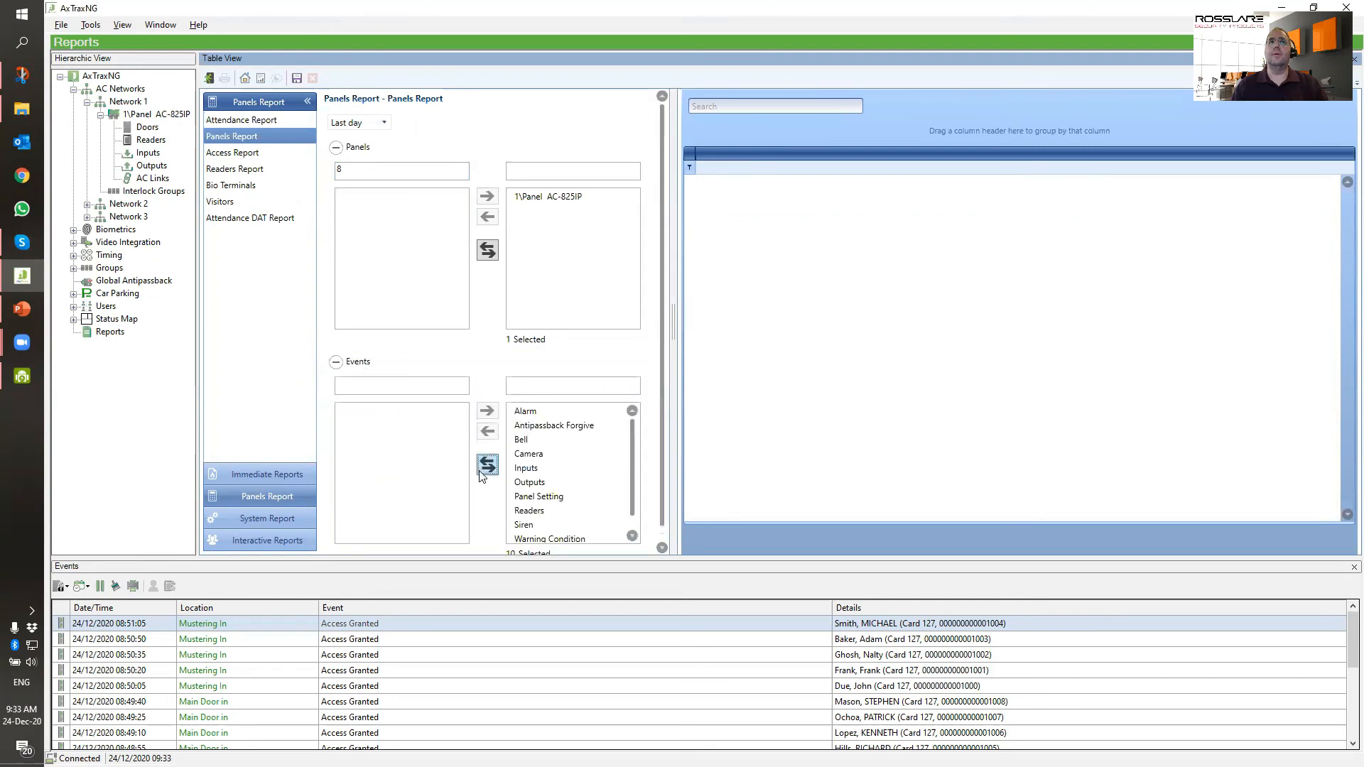
pyautogui.click(262, 78)
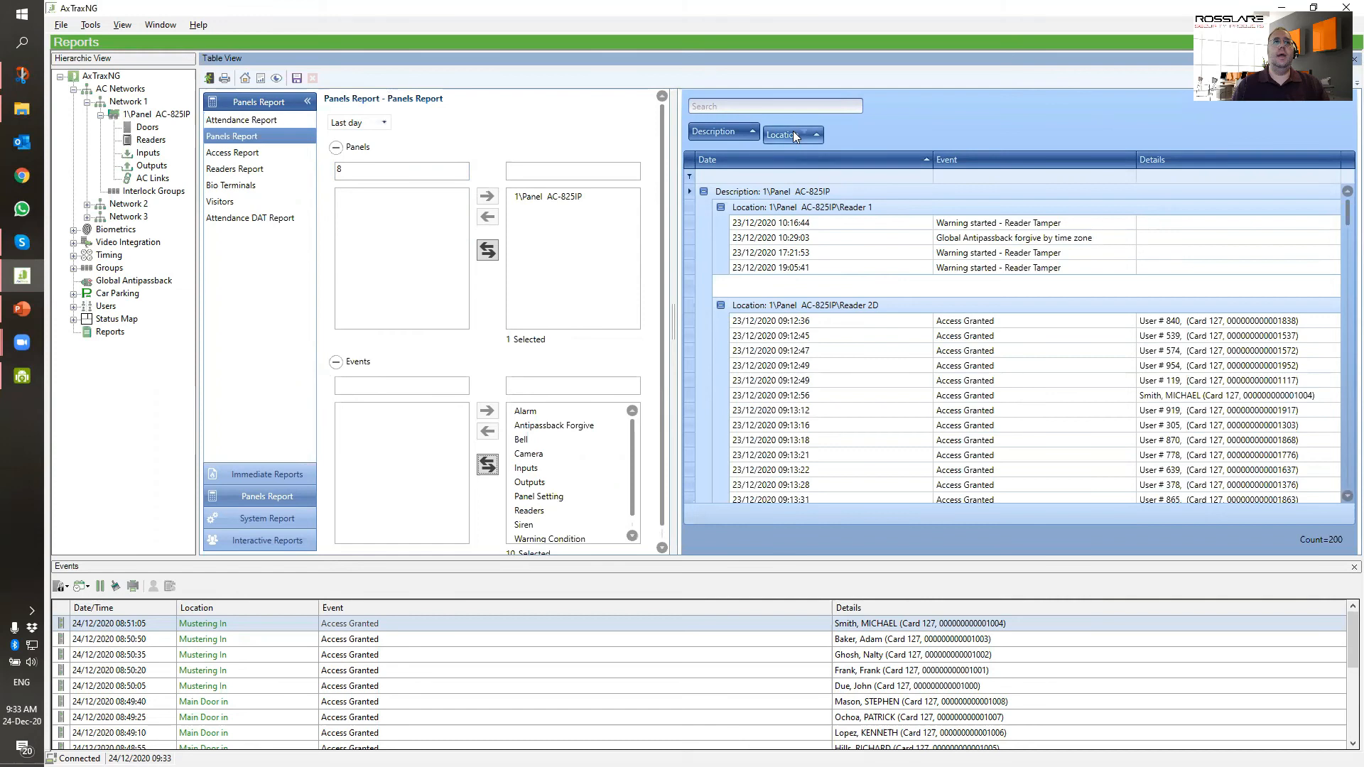
# - Regroup the Panels Report results by Location before Description, and expand the Reader 1 group down to its events
pyautogui.moveTo(797, 138); pyautogui.dragTo(705, 135)
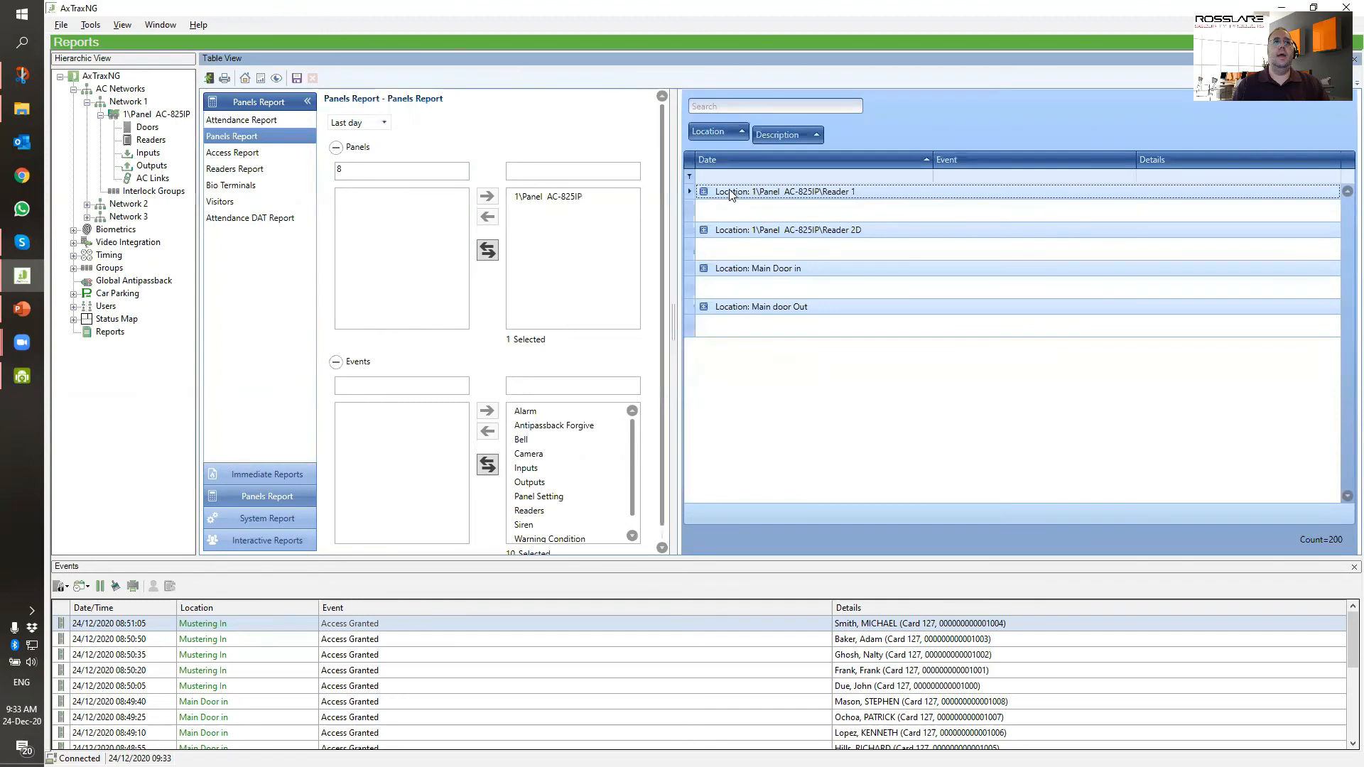
pyautogui.click(703, 191)
pyautogui.click(720, 207)
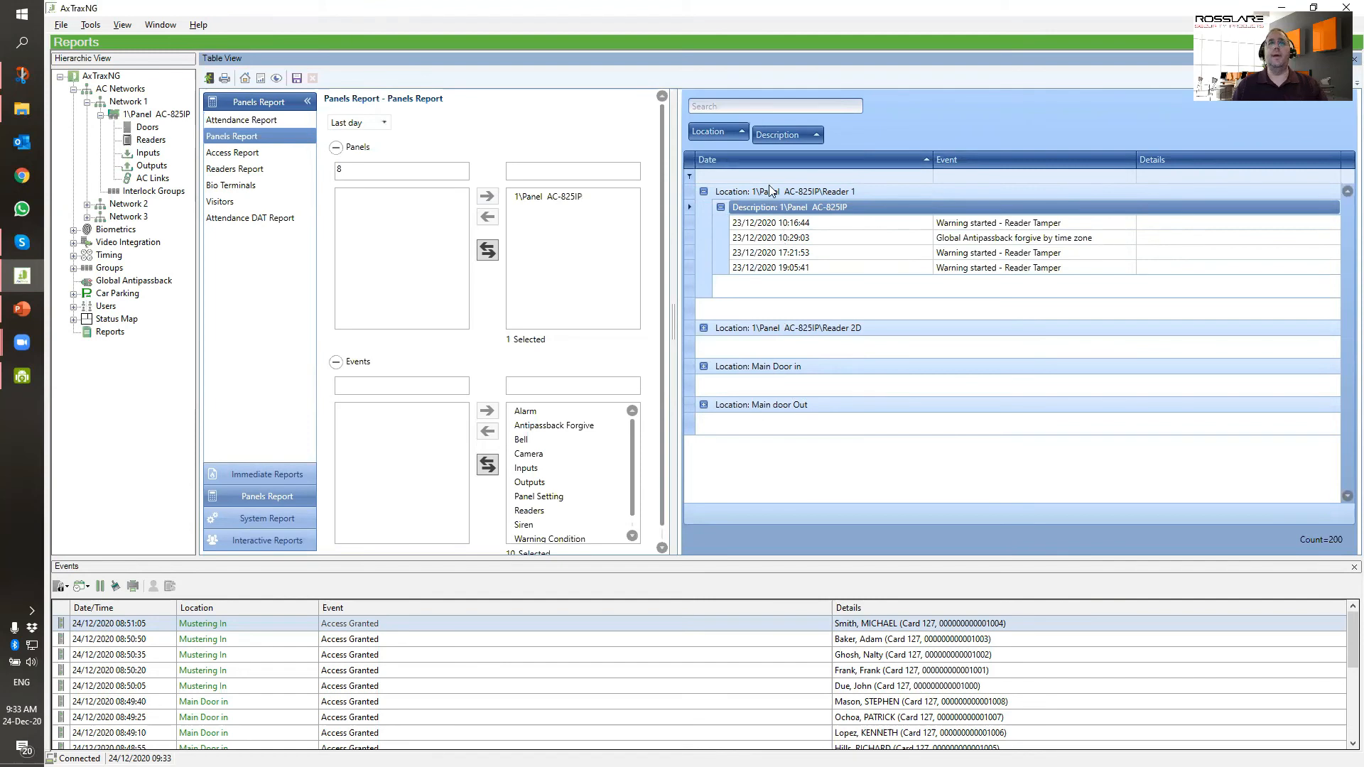
# - Open the Access Report, select all users and departments, and expand the Events selection
pyautogui.click(229, 153)
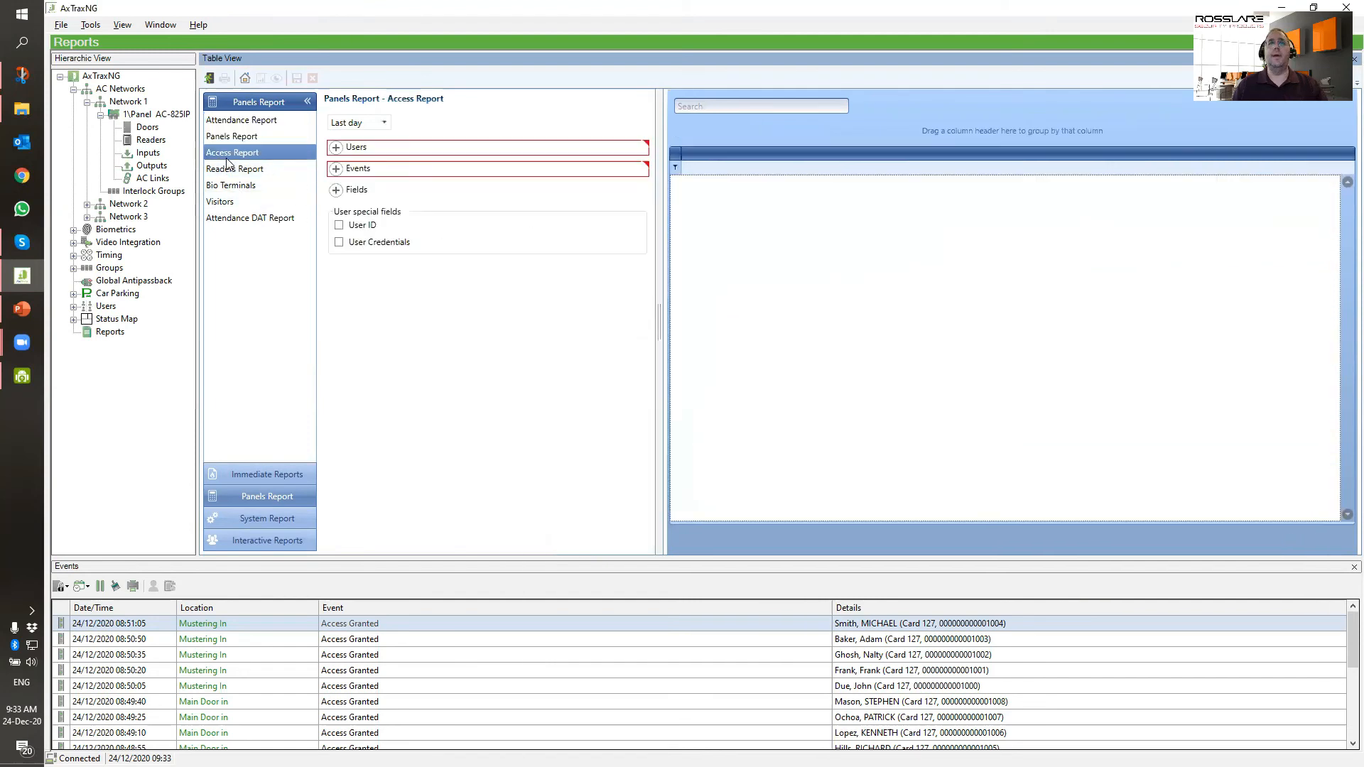
pyautogui.click(335, 149)
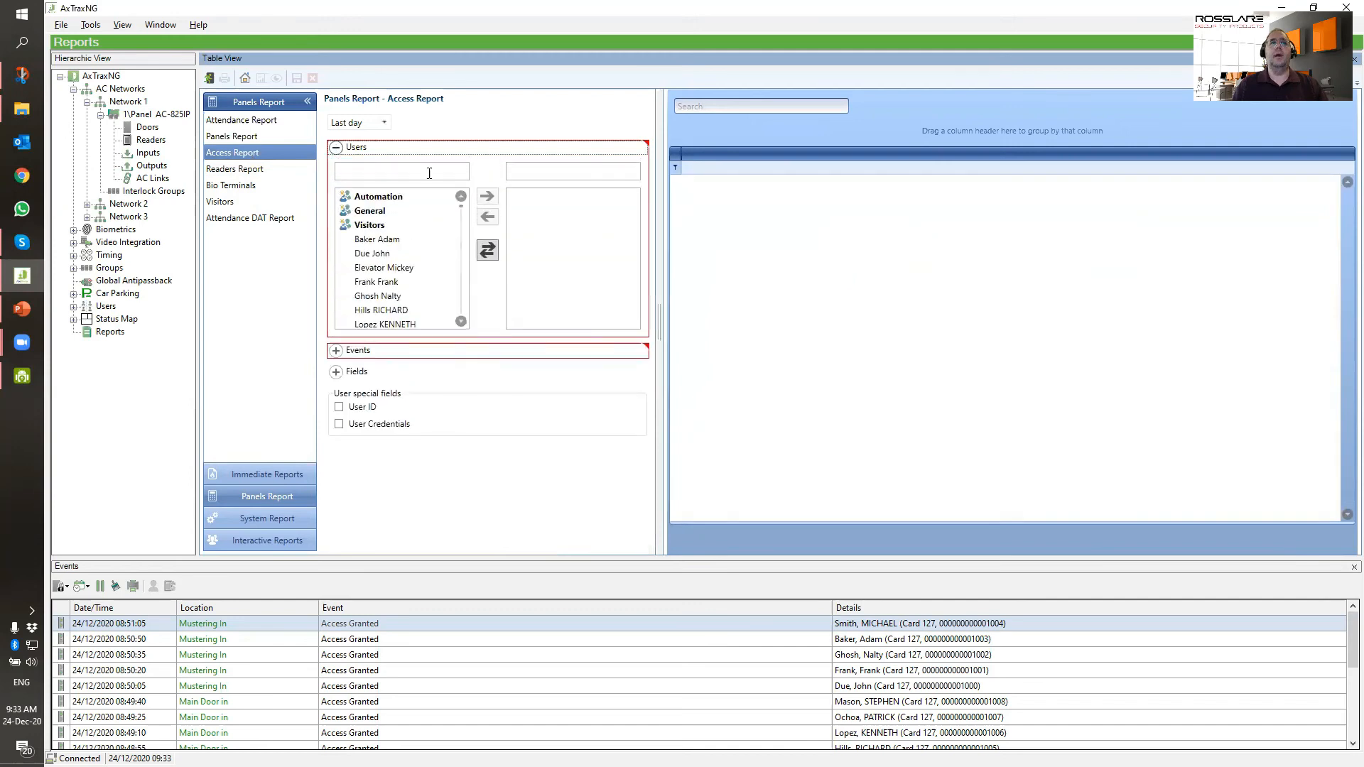
pyautogui.click(336, 362)
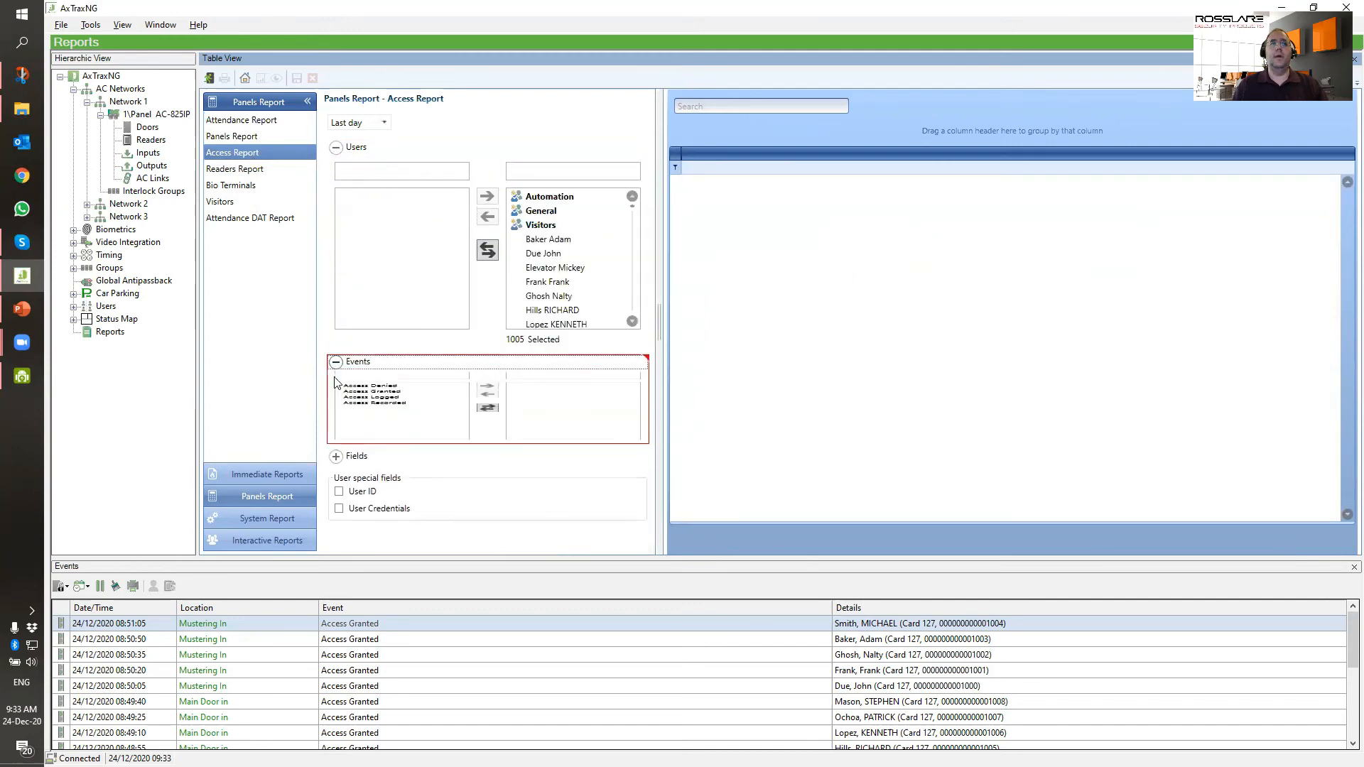
# - Add only the Access Denied event to the Access Report and generate it for the last day
pyautogui.click(388, 412)
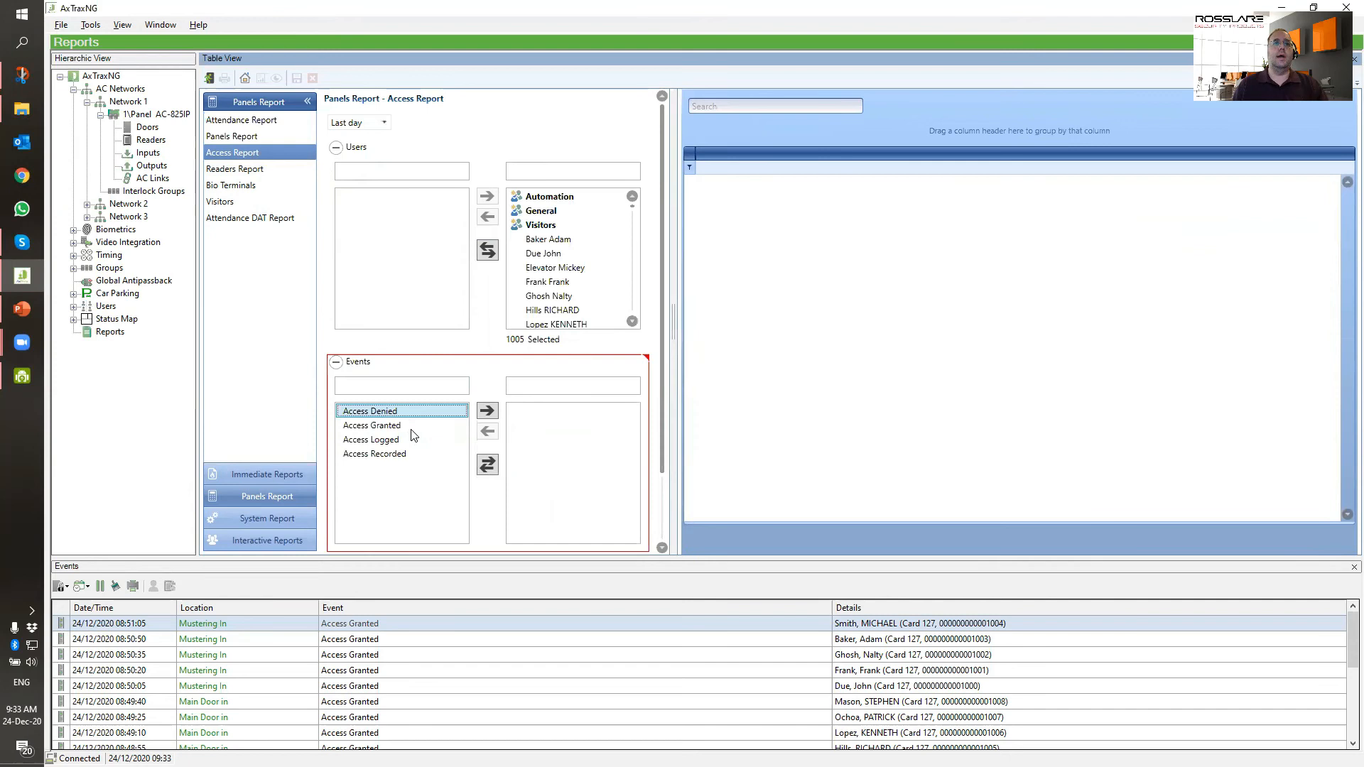
pyautogui.keyDown('ctrl'); pyautogui.click(391, 428); pyautogui.keyUp('ctrl')
pyautogui.click(395, 424)
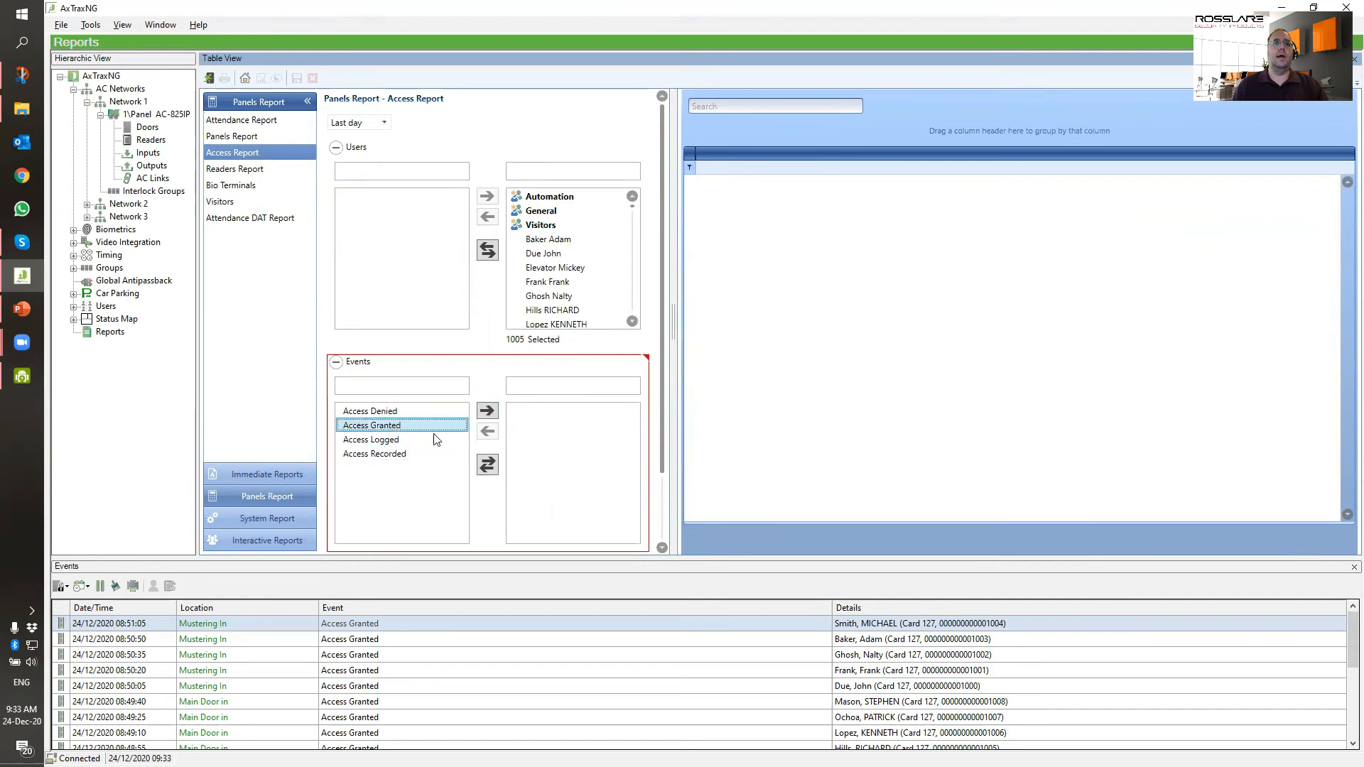
pyautogui.click(486, 411)
pyautogui.click(261, 79)
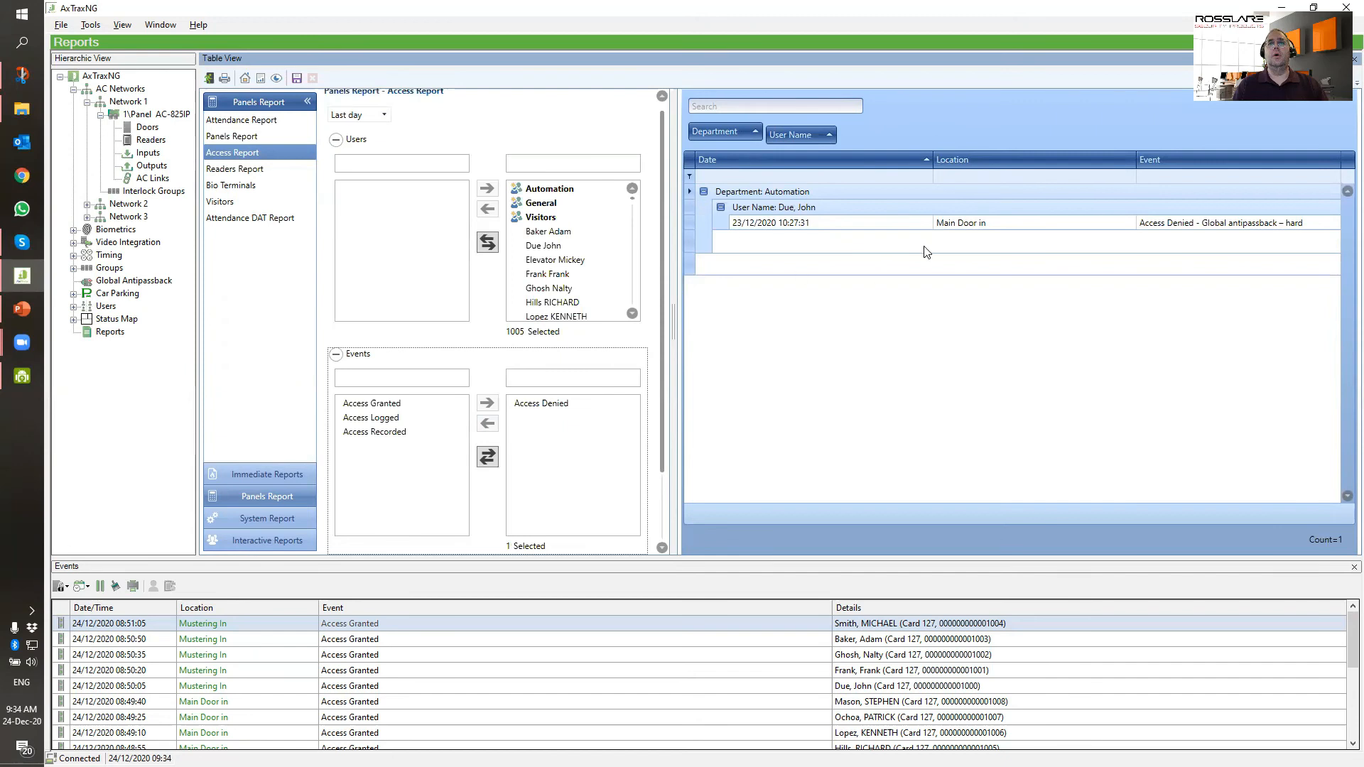
# - Open the Readers Report, filter its readers by "ma", and add the Main Door in and Main door Out readers
pyautogui.click(291, 520)
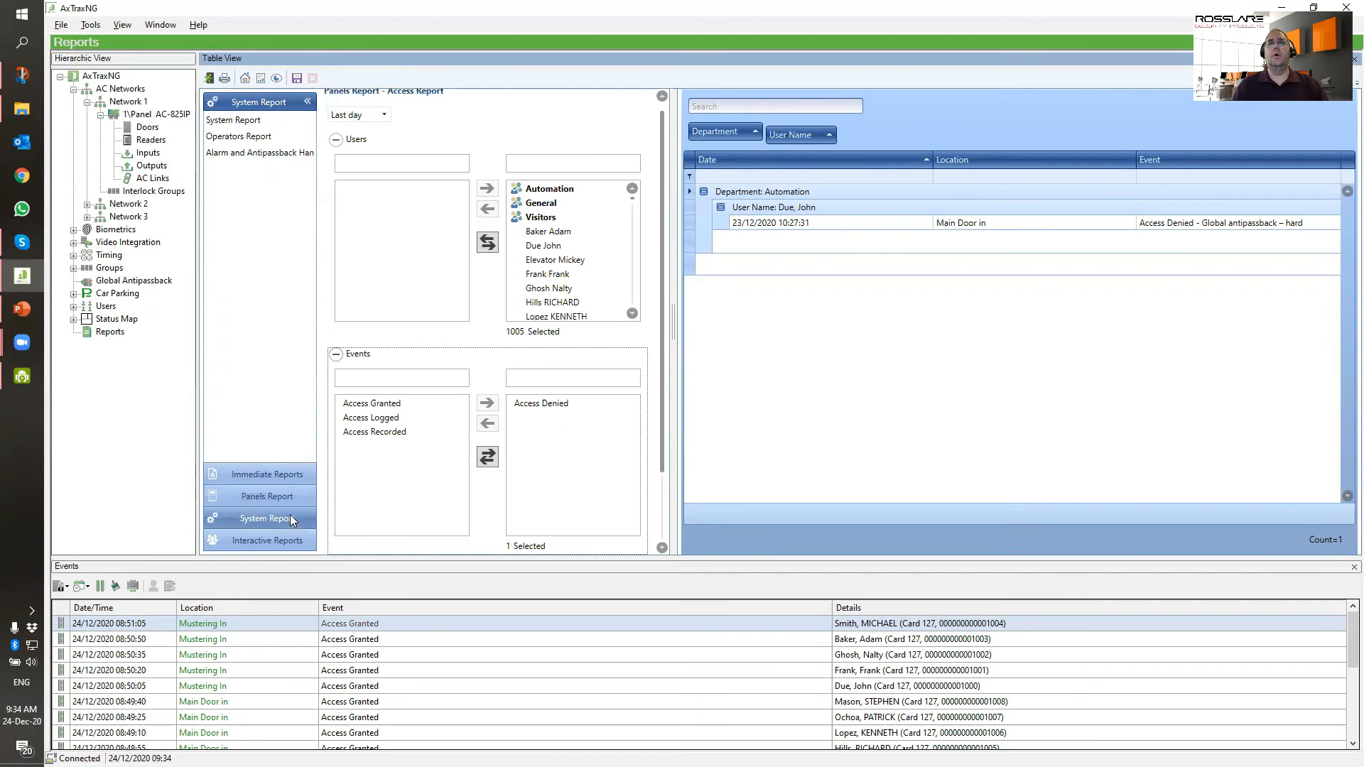
pyautogui.click(277, 476)
pyautogui.click(278, 491)
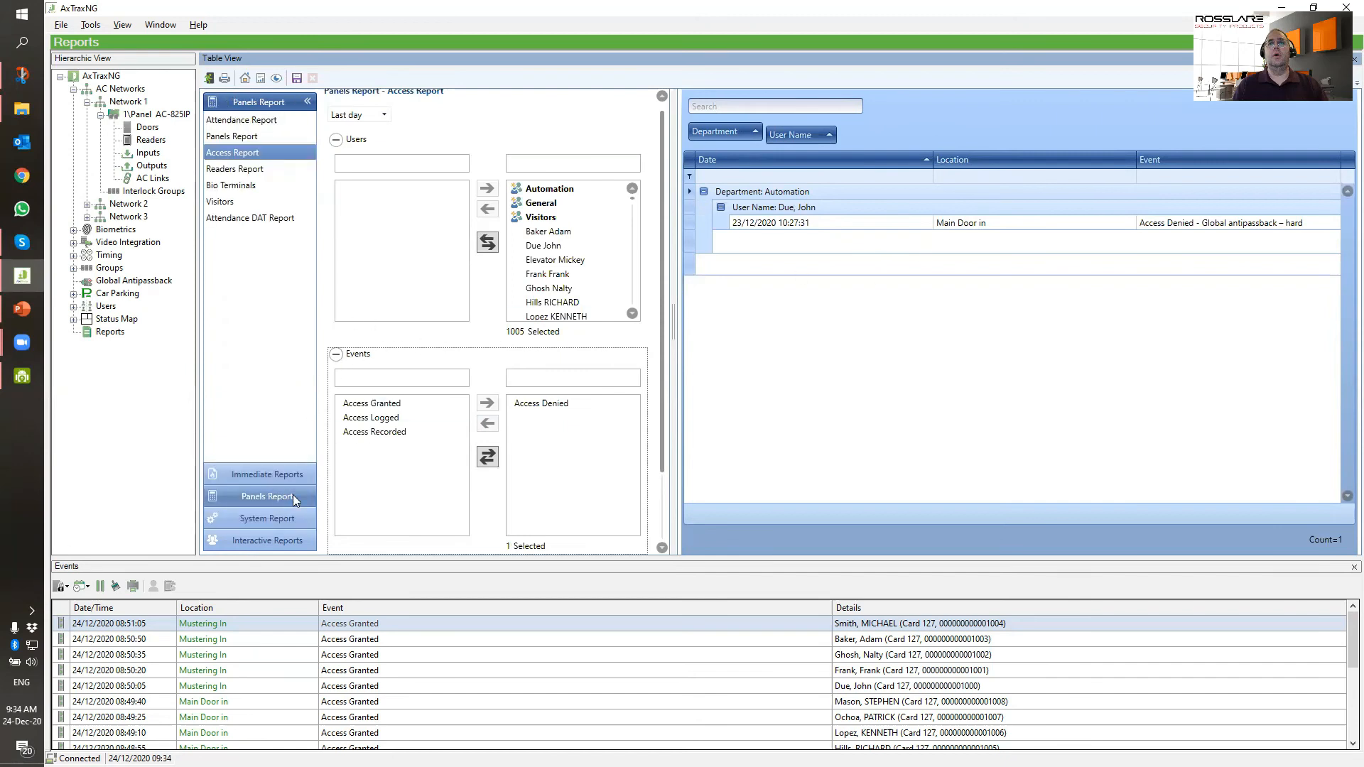
pyautogui.click(245, 170)
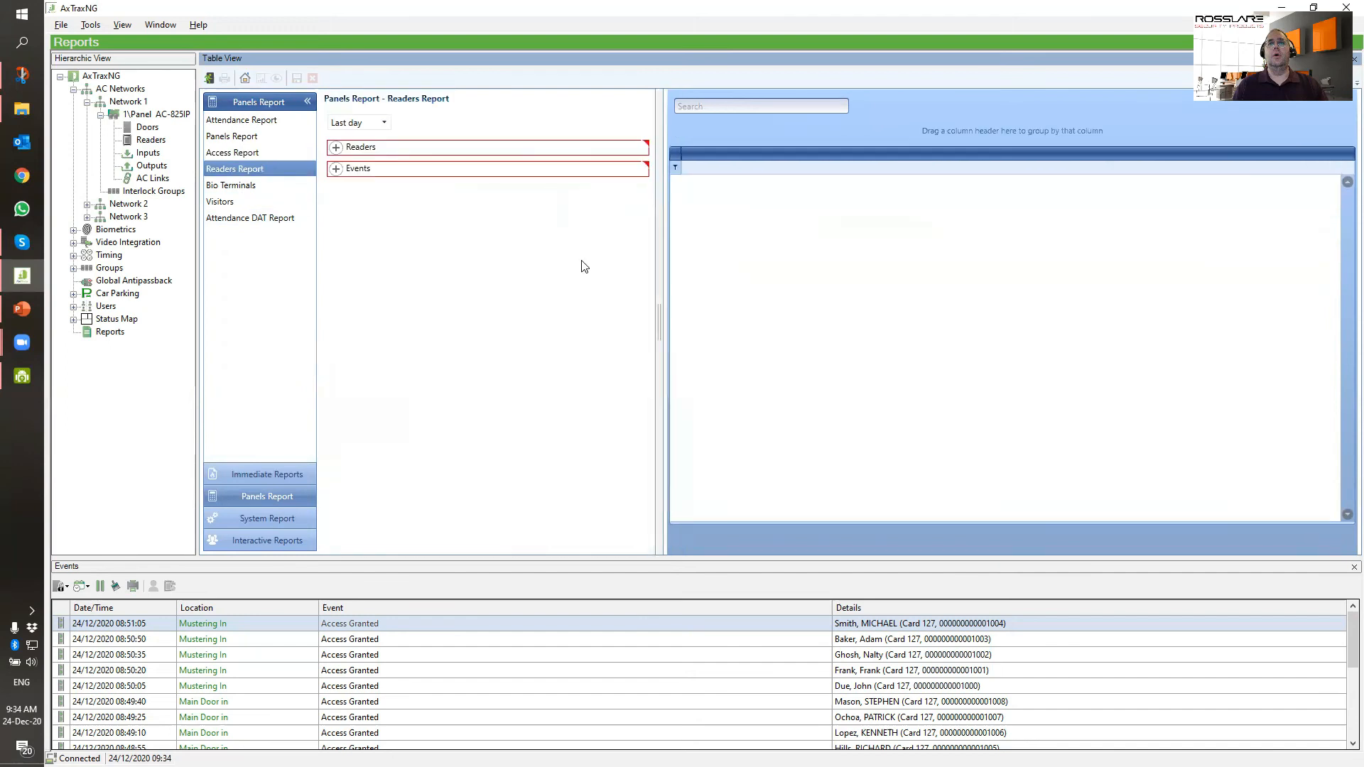
pyautogui.click(335, 147)
pyautogui.click(384, 173)
pyautogui.write('ma')
pyautogui.click(390, 199)
pyautogui.keyDown('shift'); pyautogui.click(462, 214); pyautogui.keyUp('shift')
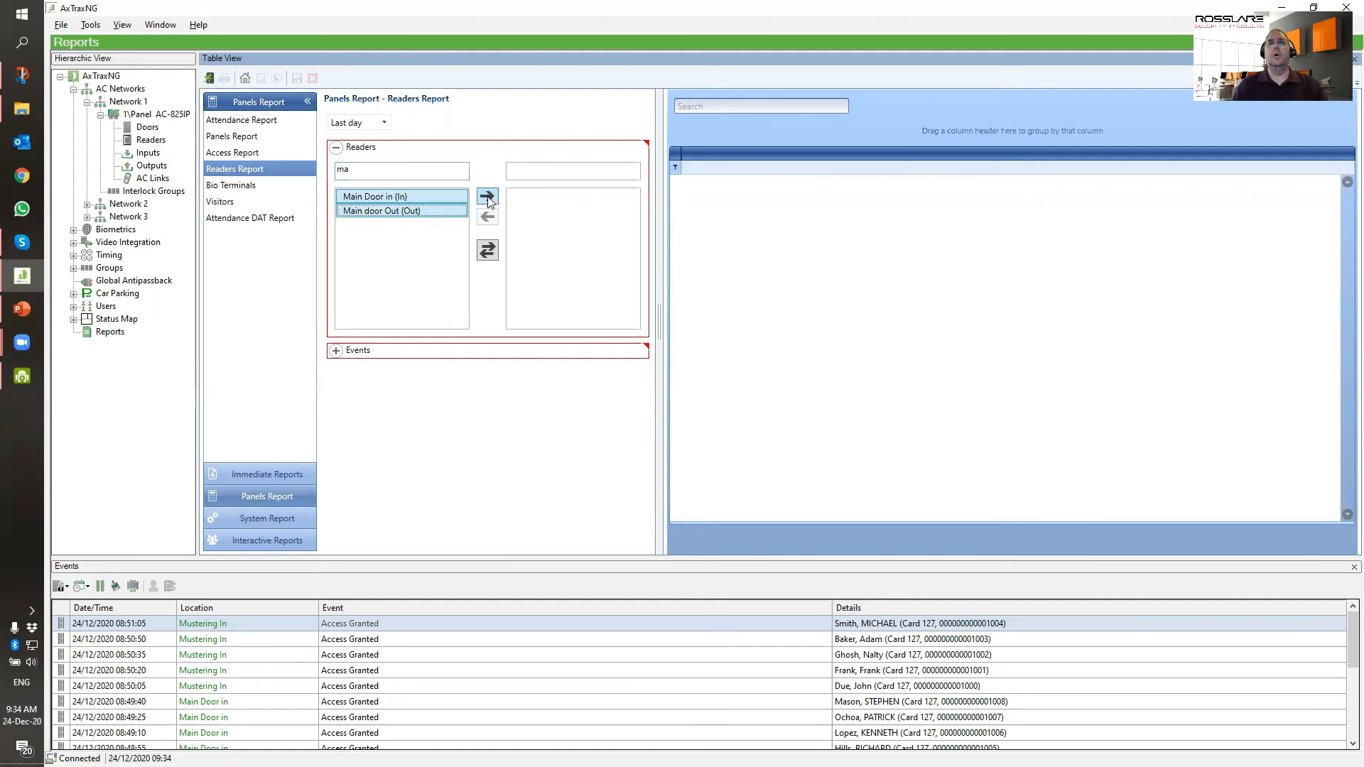
pyautogui.click(488, 197)
# - Include all event types in the Readers Report and generate it for the last day
pyautogui.click(336, 362)
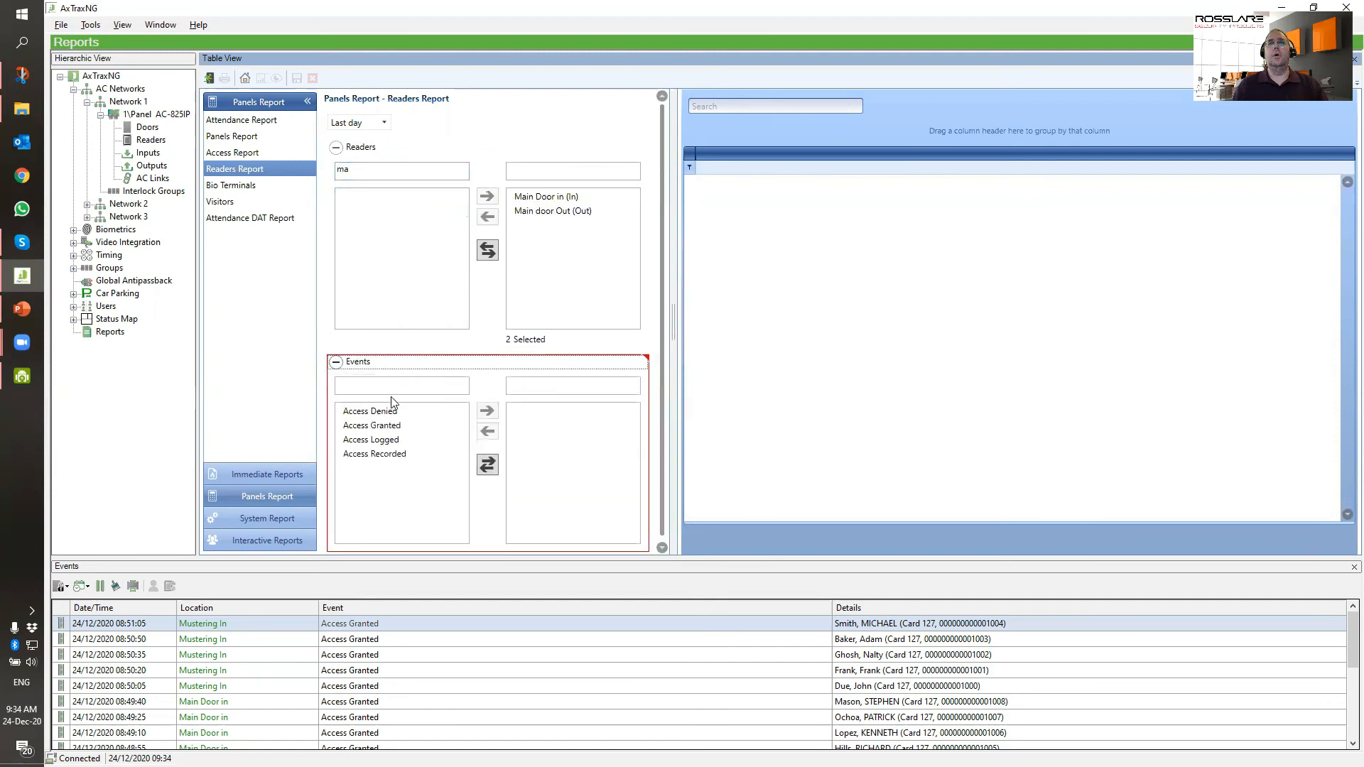
pyautogui.click(487, 464)
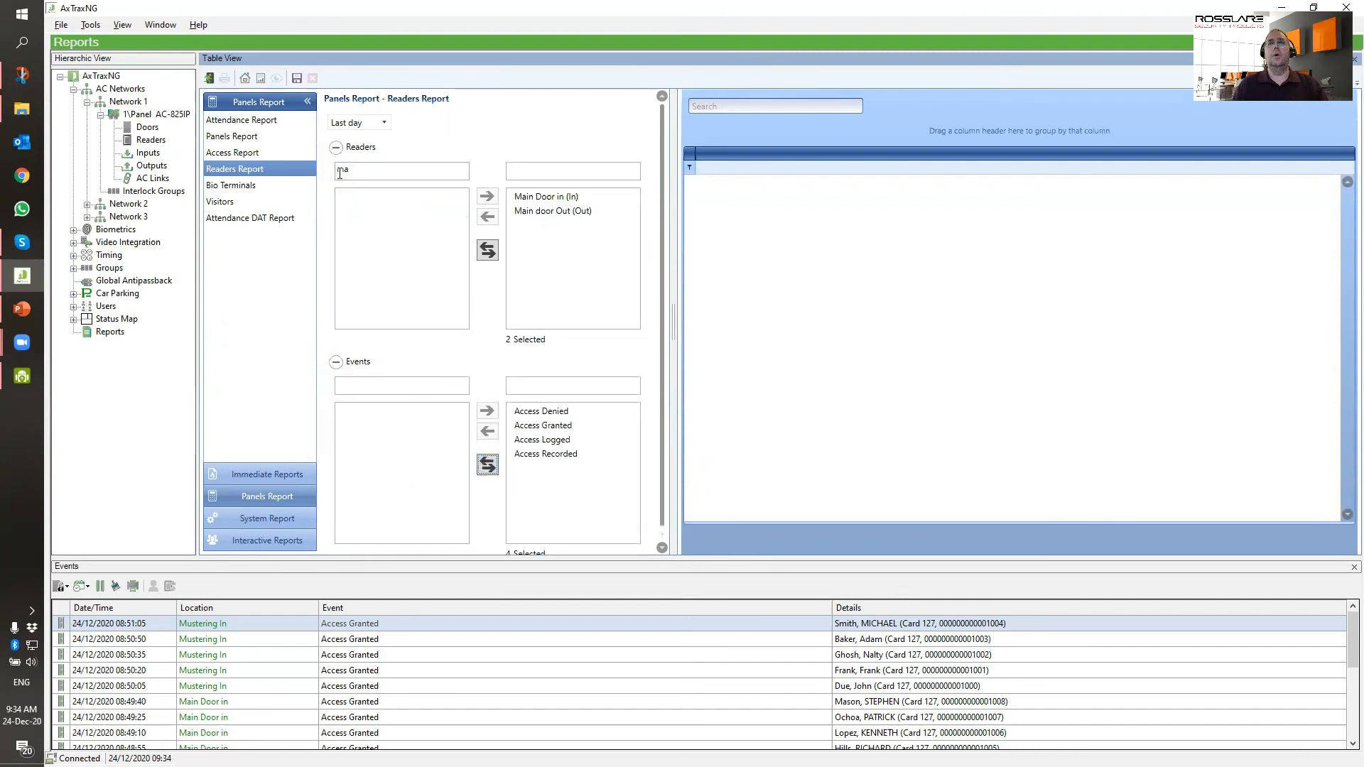
pyautogui.click(245, 78)
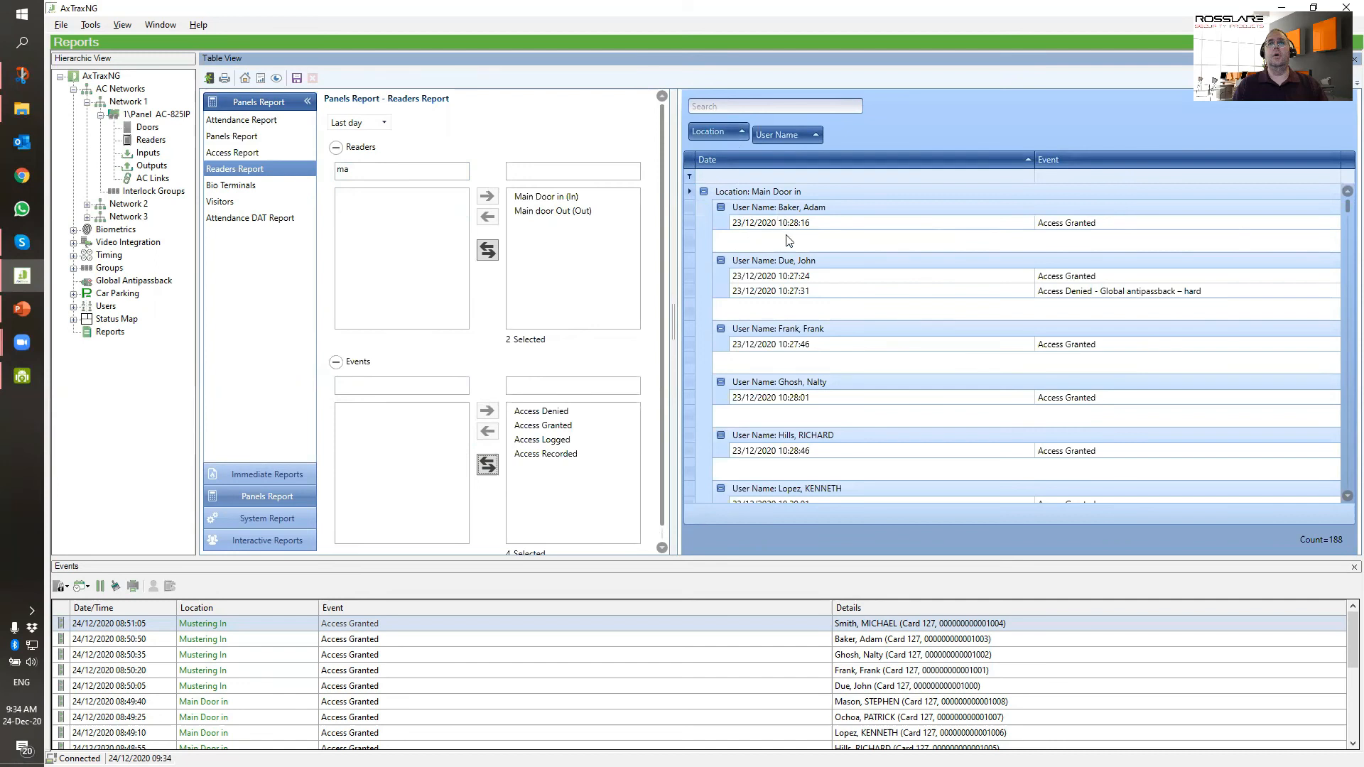
pyautogui.scroll(-1, 892, 207)
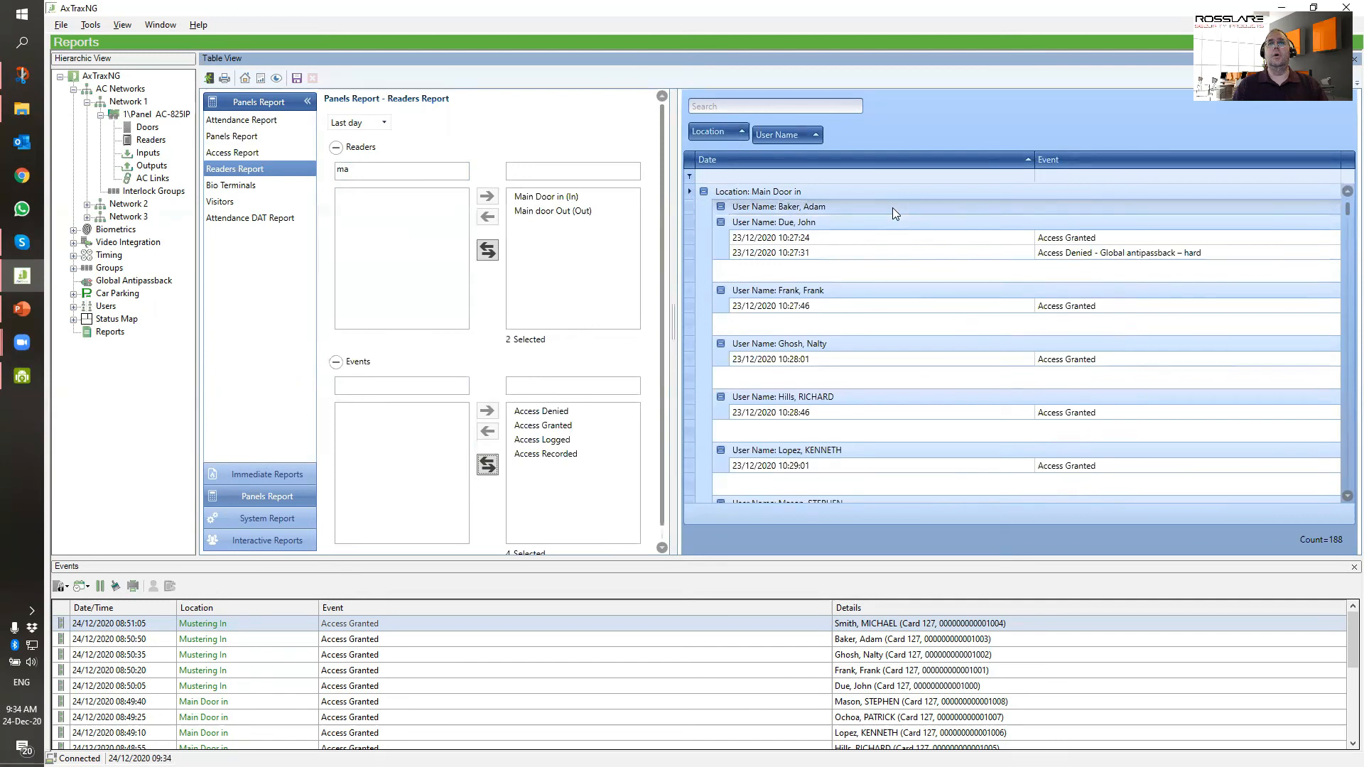
pyautogui.scroll(1, 849, 192)
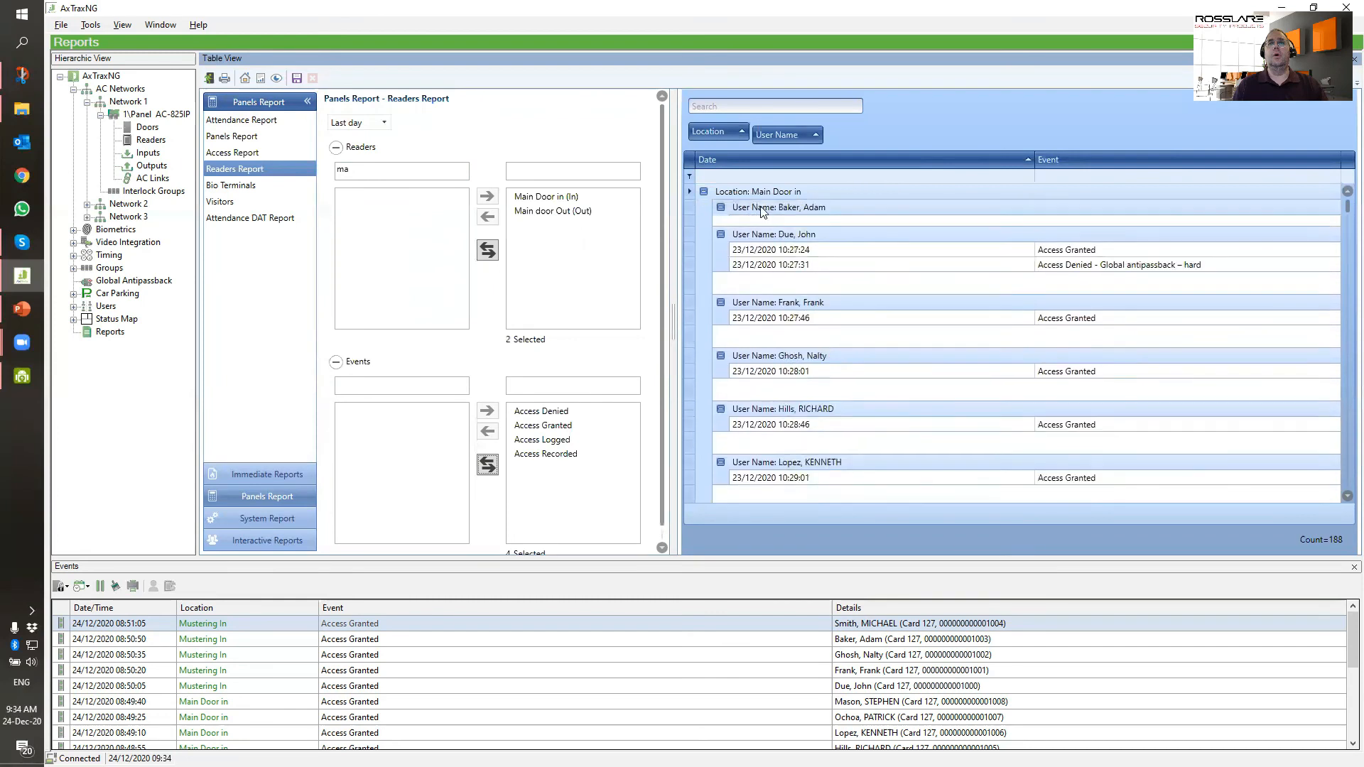
# - Regenerate the Readers Report for a custom period from 24 December 2020 00:00:00 to 24 December 2020 09:34:14
pyautogui.click(384, 123)
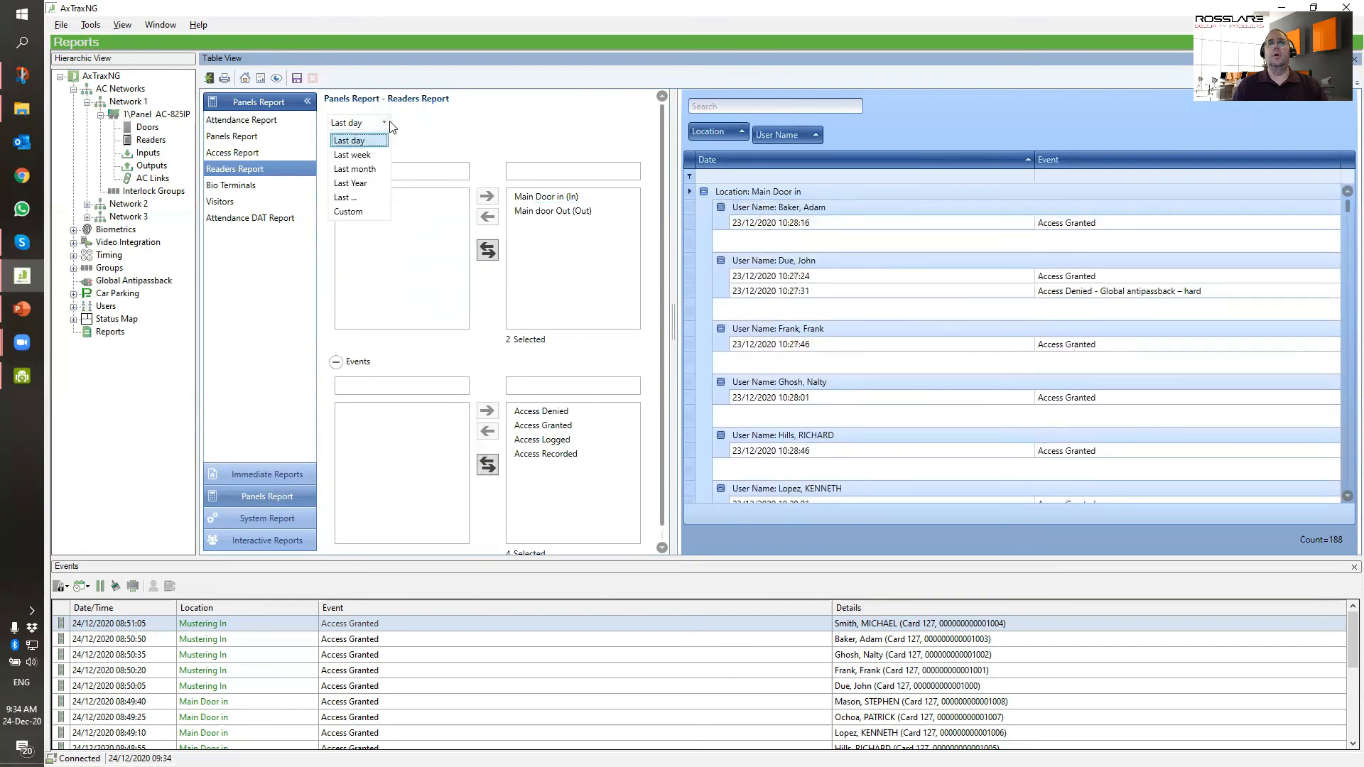
pyautogui.click(360, 211)
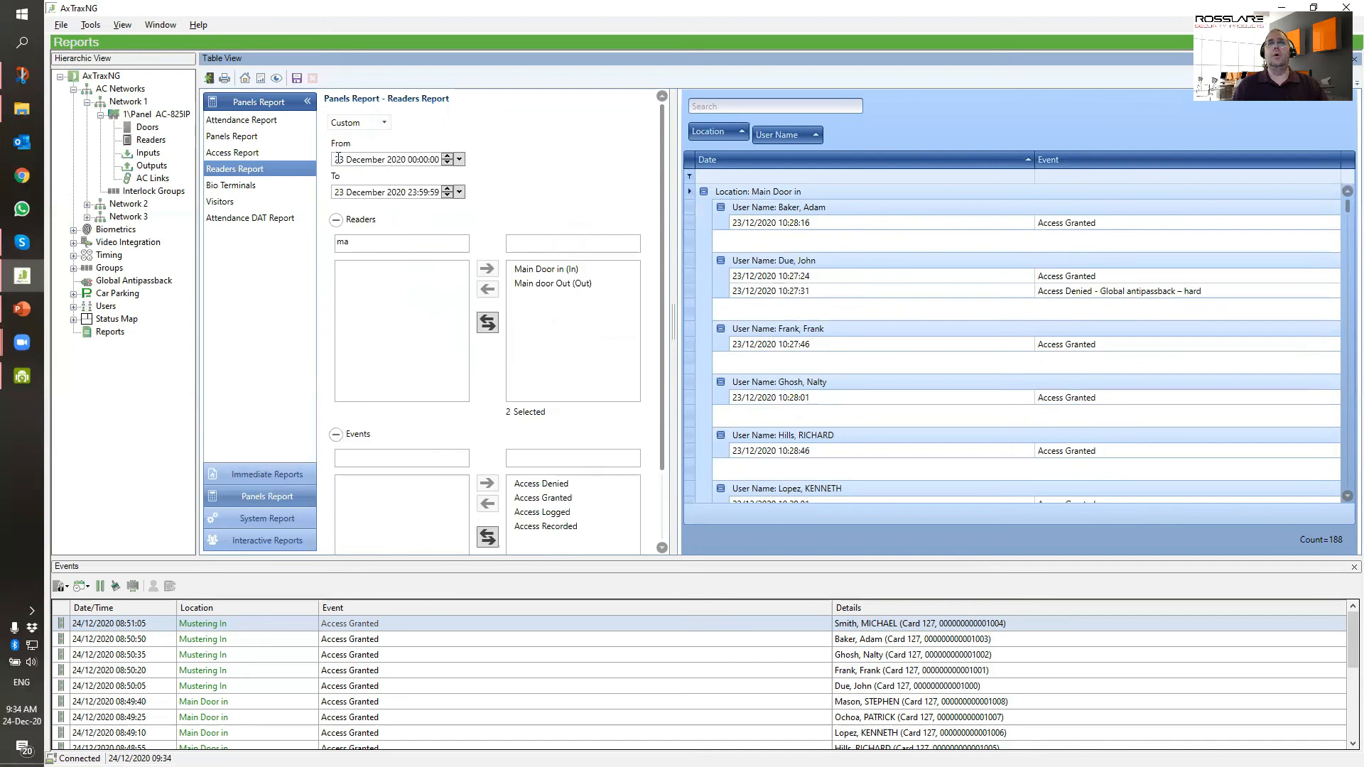
pyautogui.click(339, 192)
pyautogui.click(448, 188)
pyautogui.scroll(-1, 426, 178)
pyautogui.click(348, 135)
pyautogui.click(448, 134)
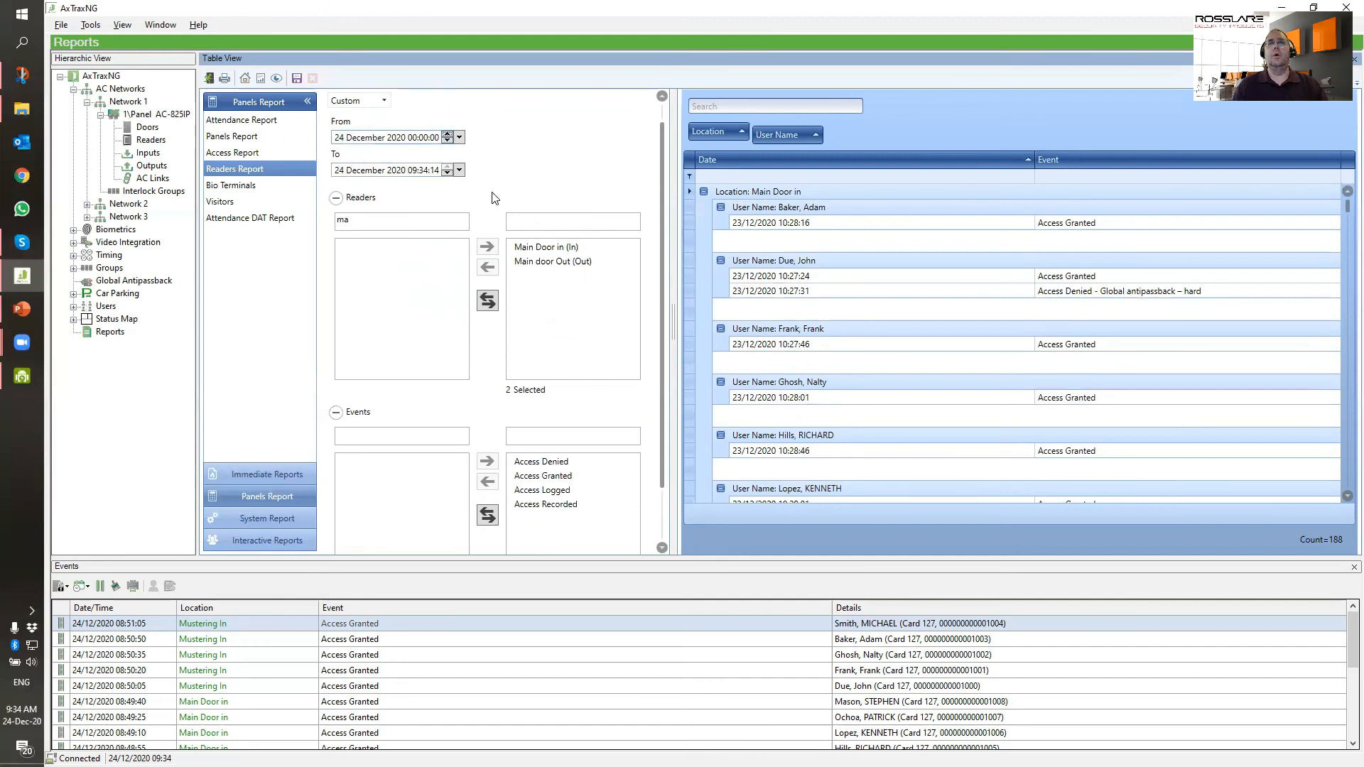
pyautogui.scroll(1, 441, 163)
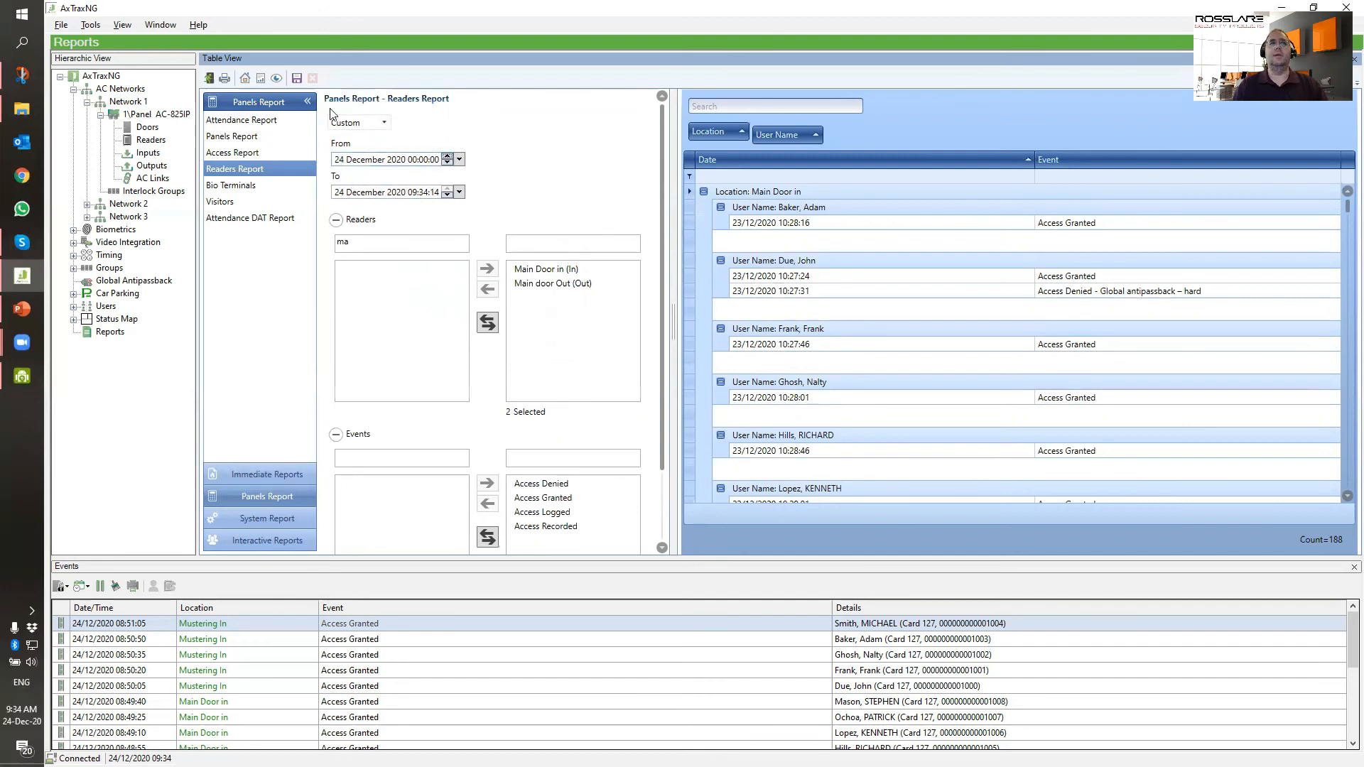
pyautogui.click(261, 78)
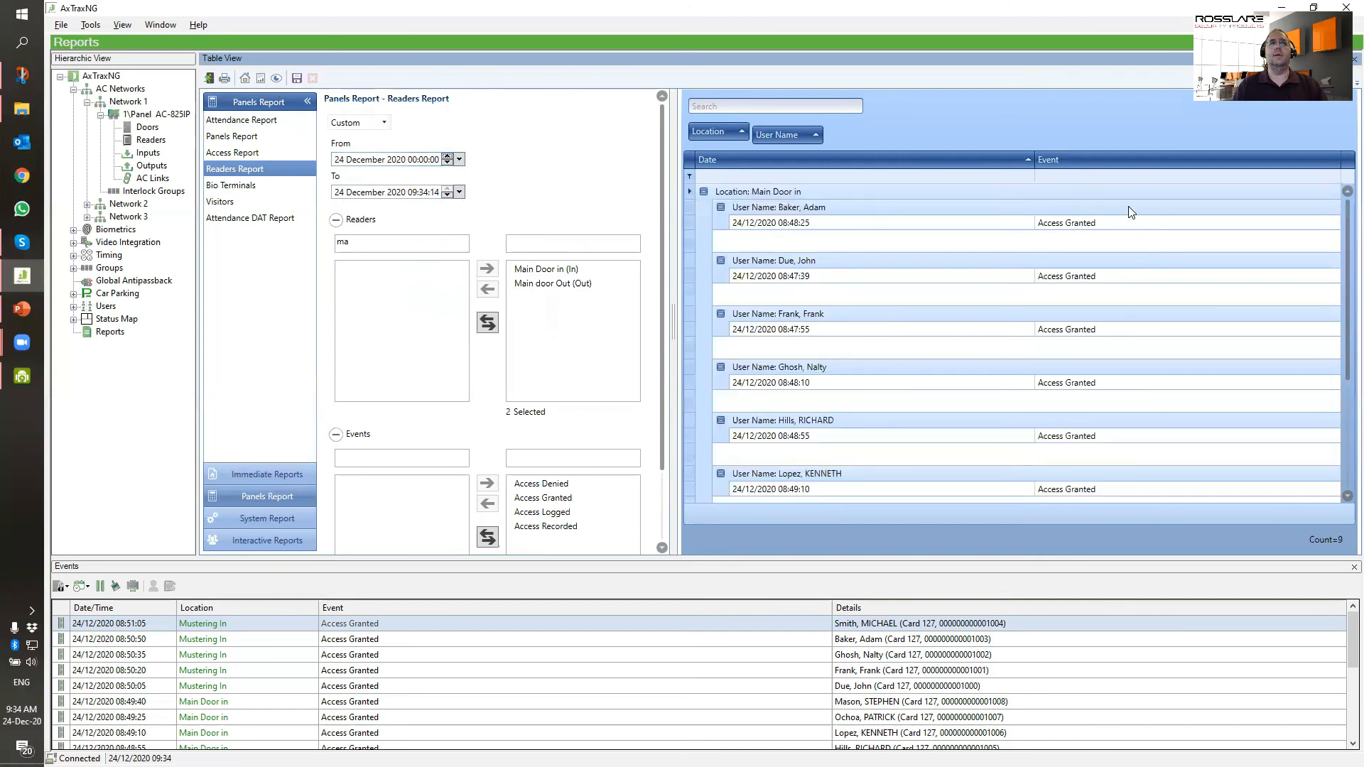
pyautogui.scroll(-3, 1130, 212)
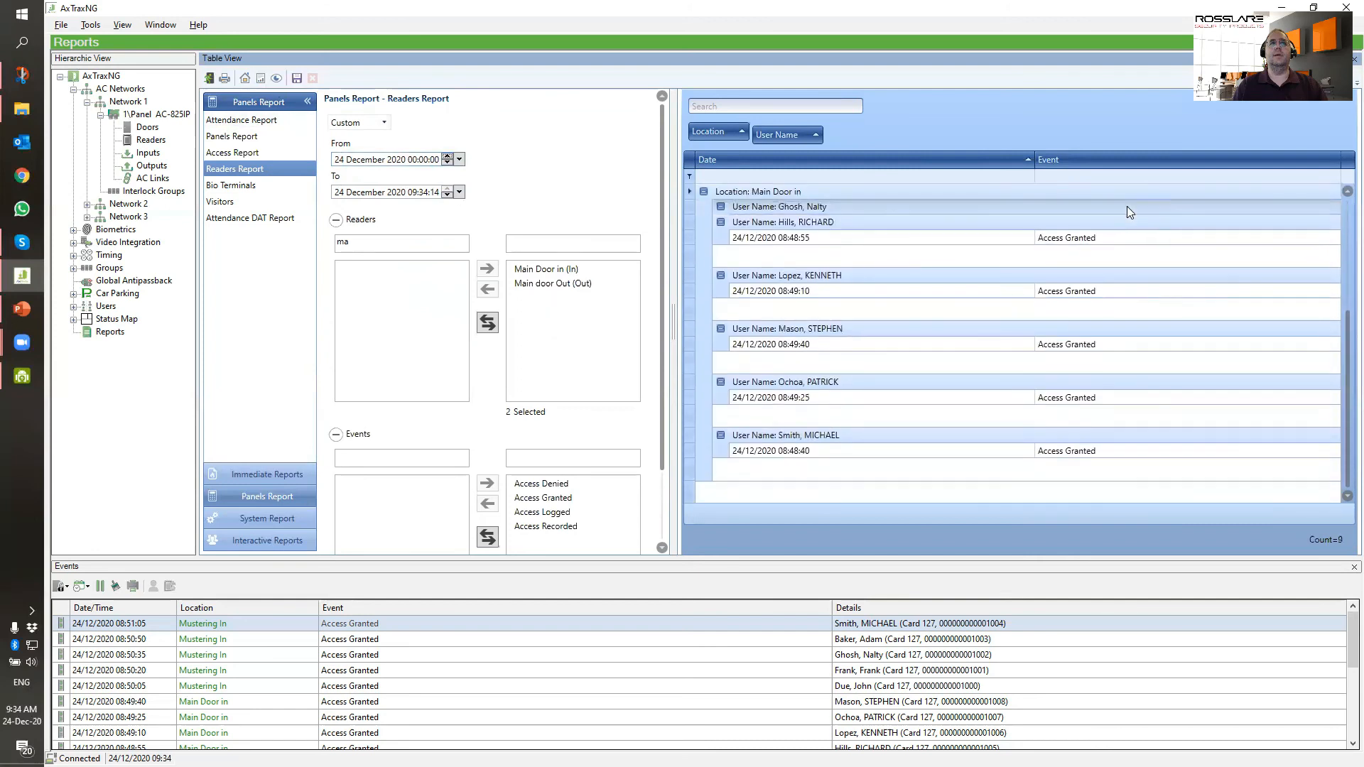
# - Set the Readers Report period to Last week, and open the Visitors report with its Users selection expanded
pyautogui.click(384, 123)
pyautogui.click(365, 154)
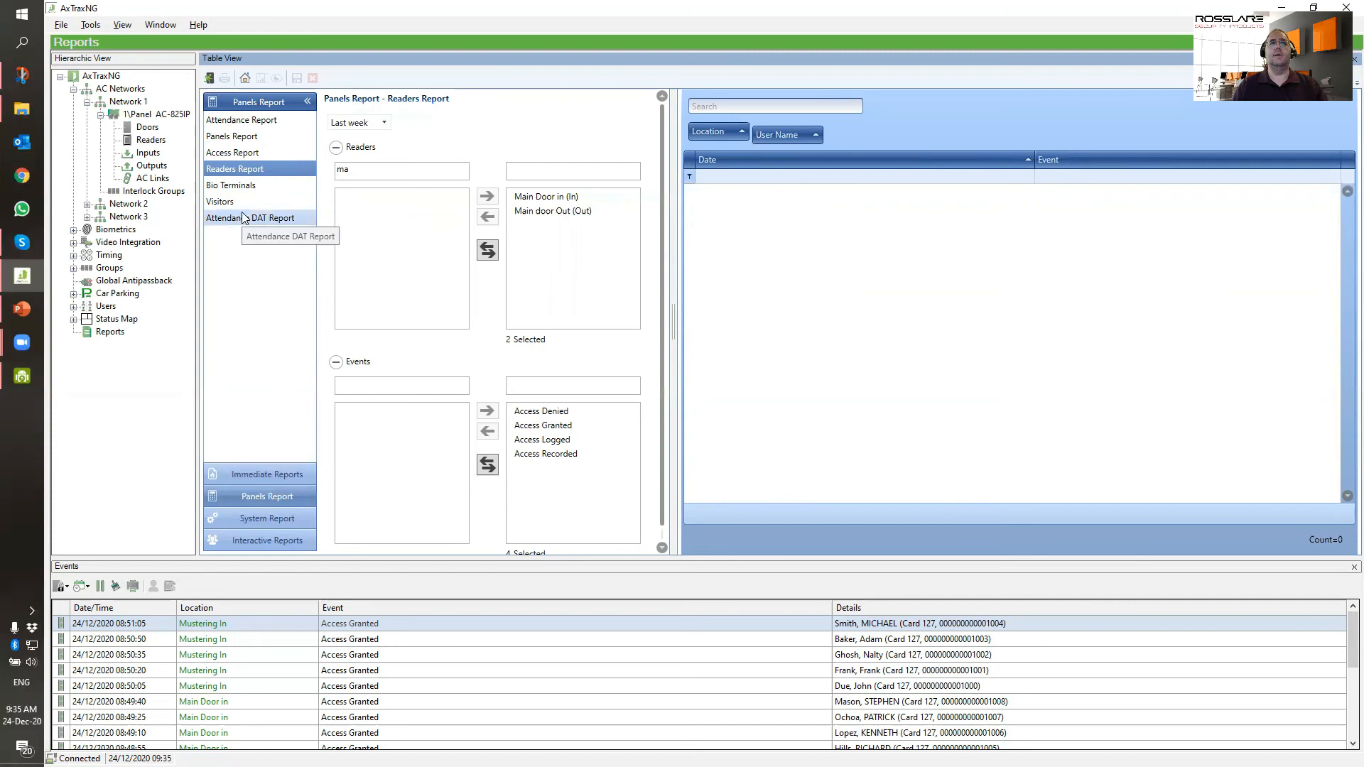
pyautogui.click(234, 203)
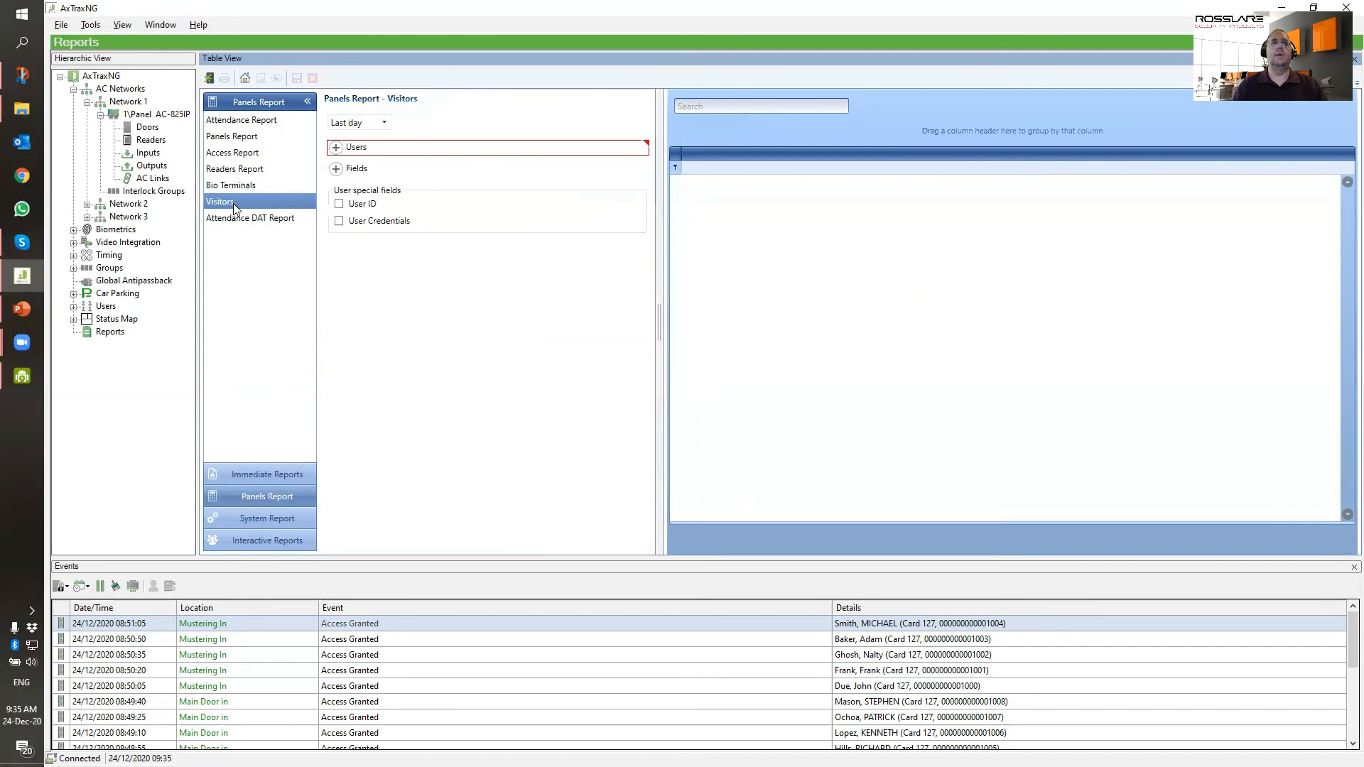
pyautogui.click(336, 147)
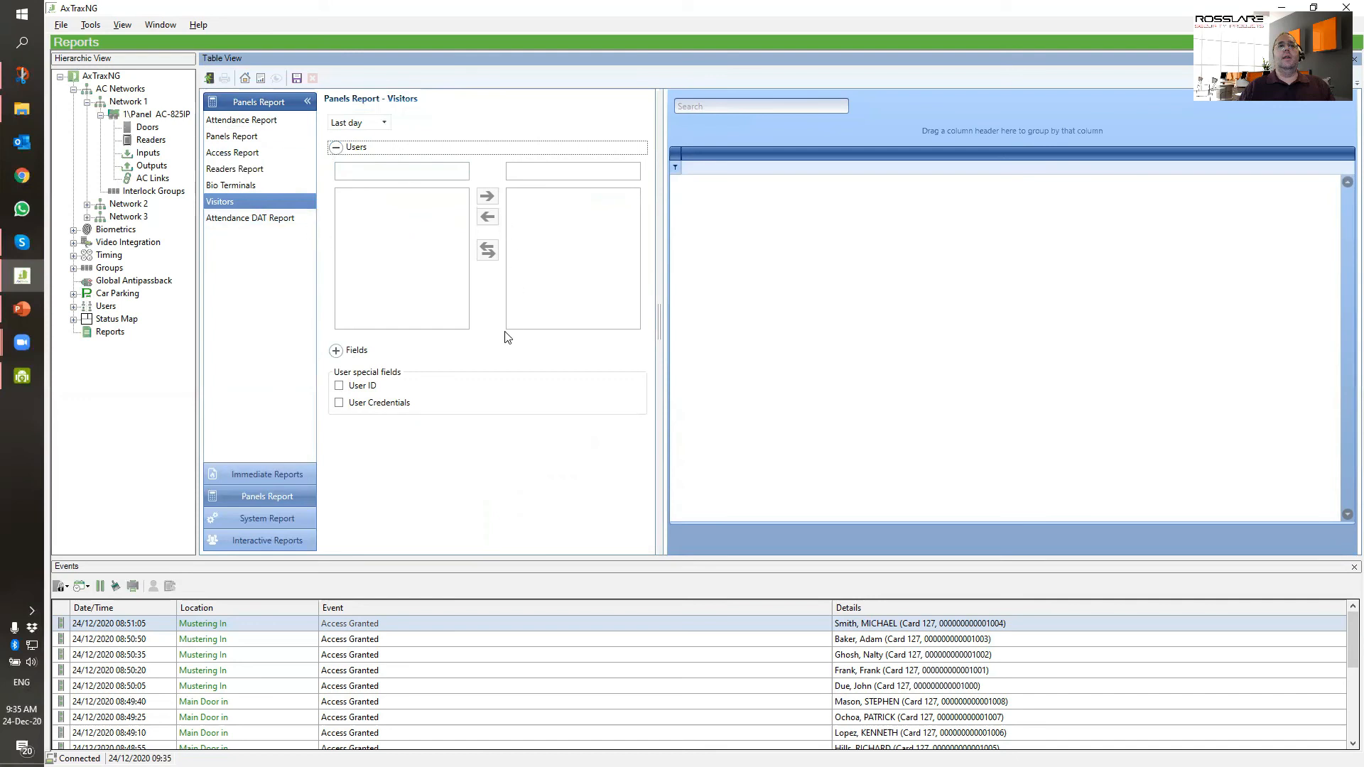
# - Generate the System Report for the last day and review the events under each location
pyautogui.click(263, 519)
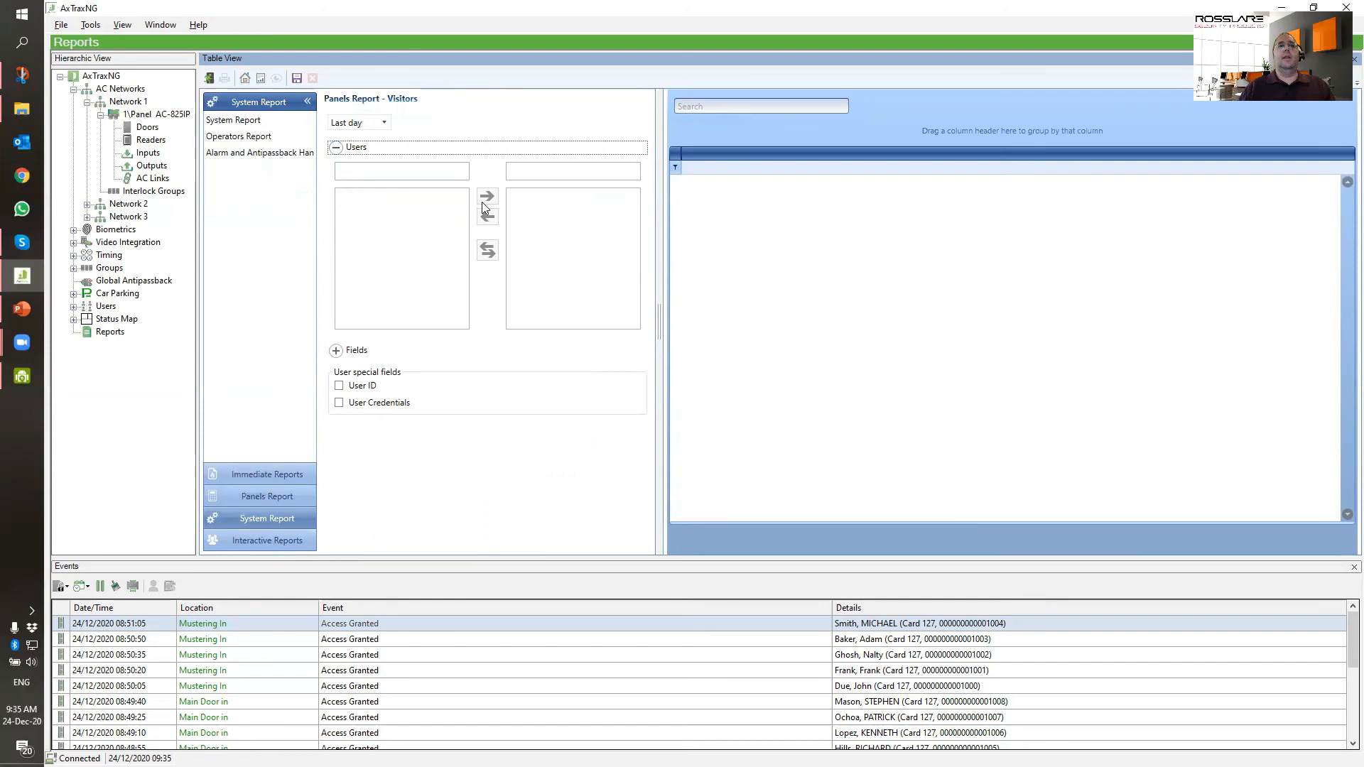
pyautogui.click(337, 147)
pyautogui.click(336, 147)
pyautogui.click(233, 119)
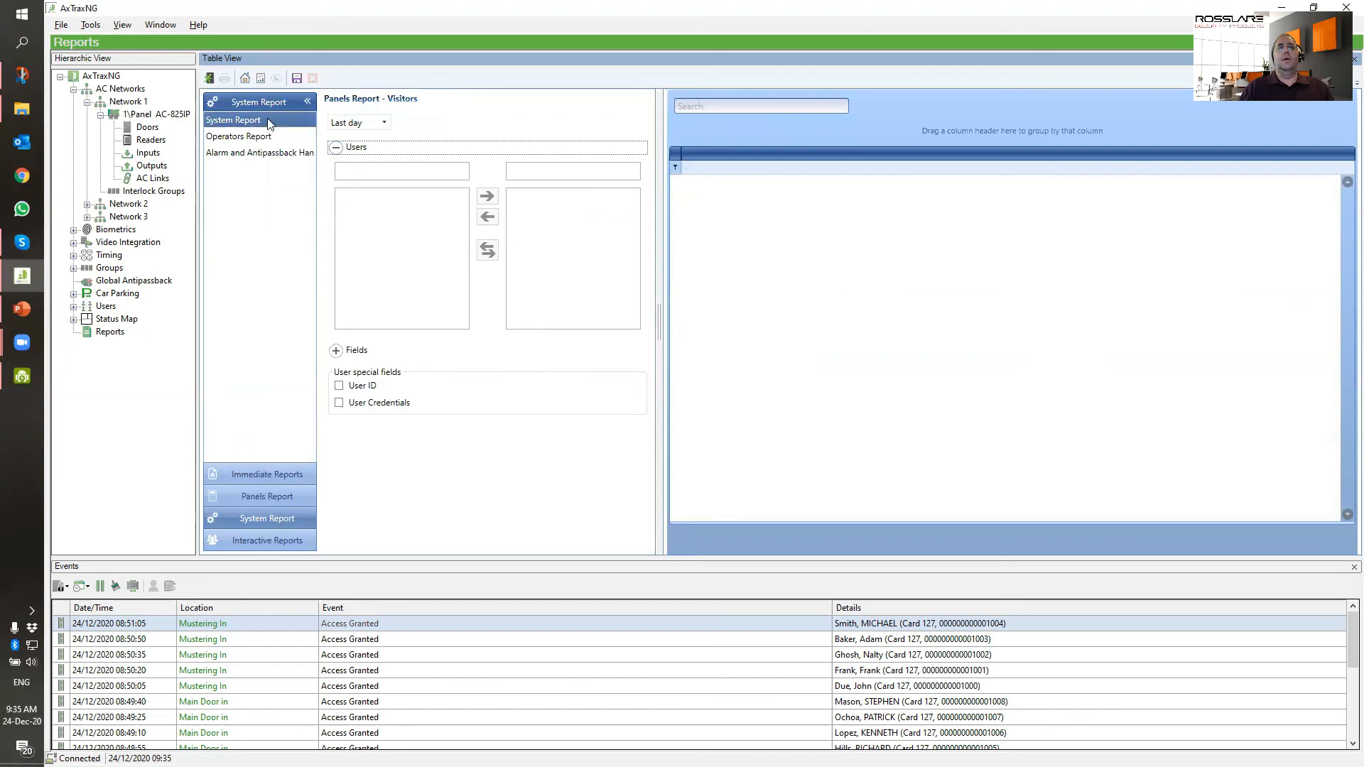
pyautogui.click(374, 120)
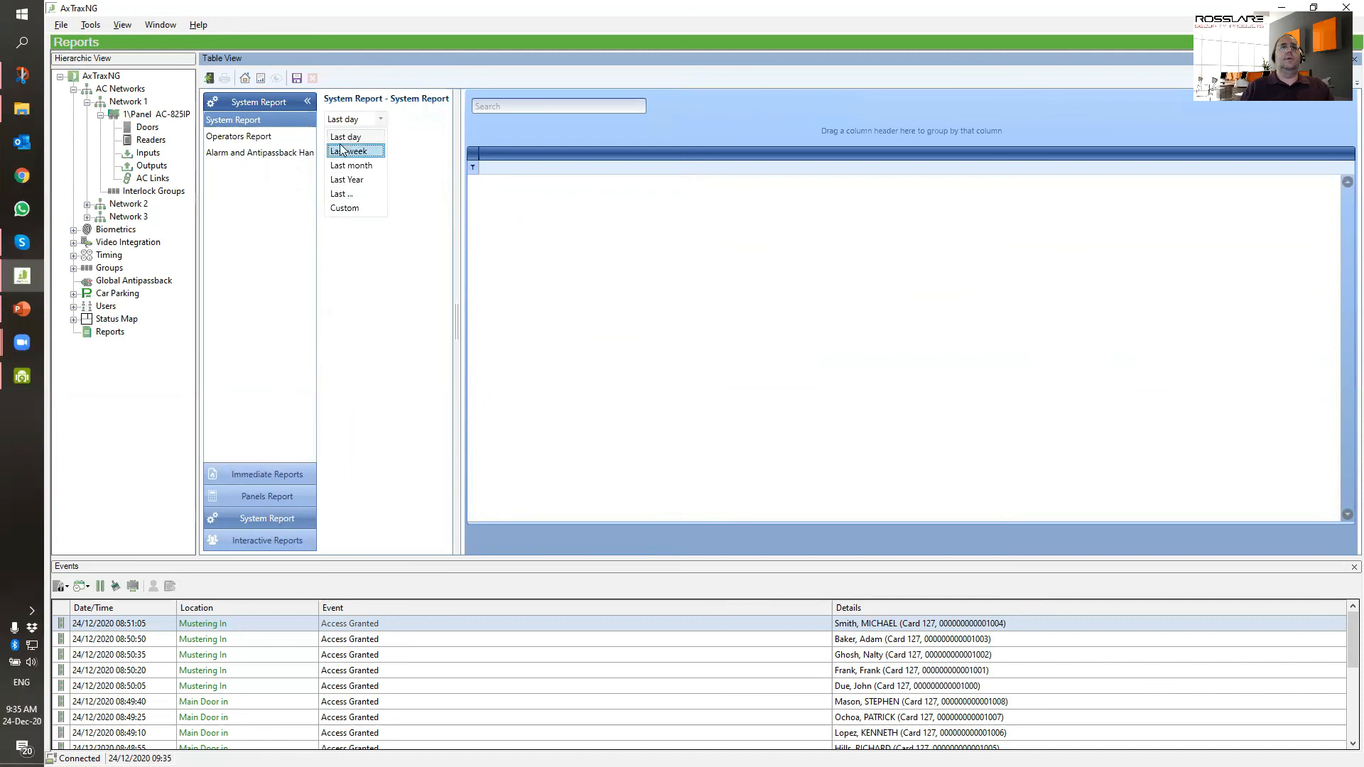
pyautogui.click(260, 76)
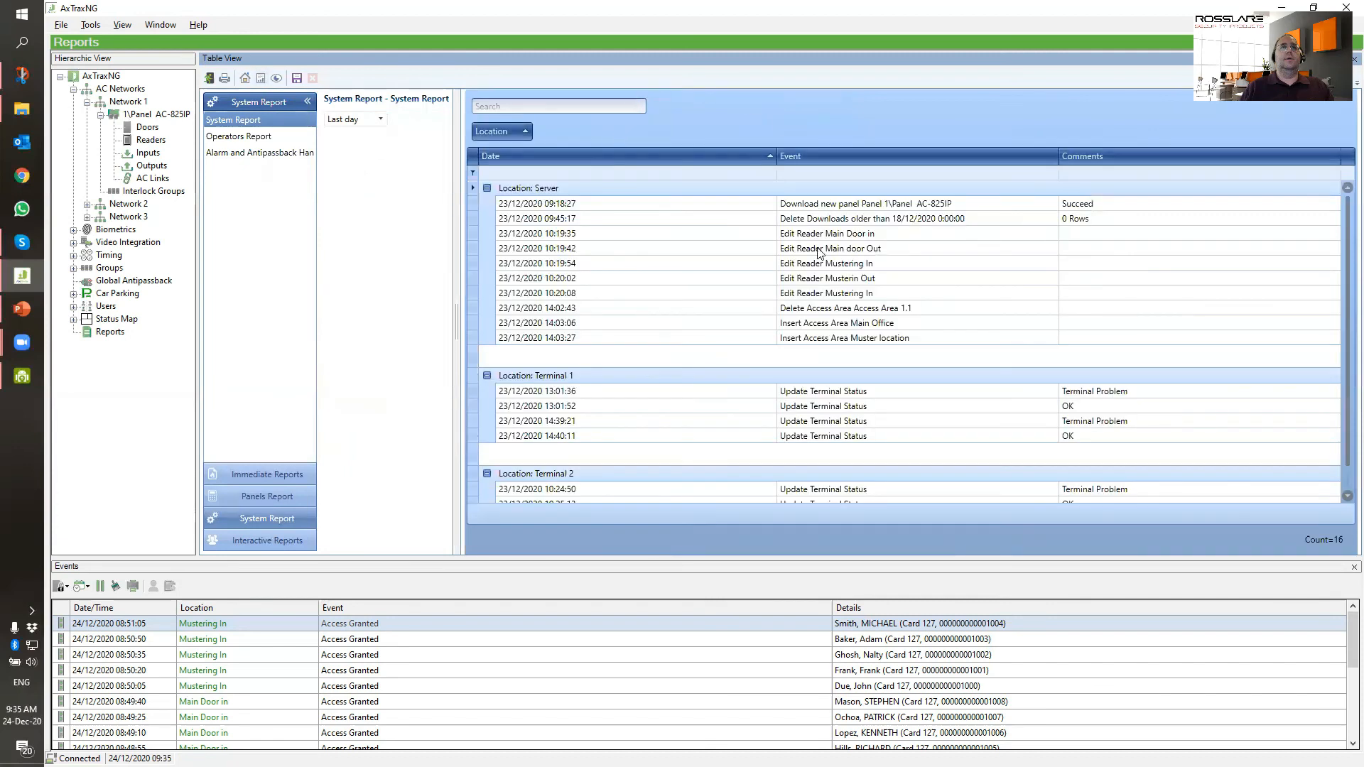
pyautogui.scroll(-1, 827, 389)
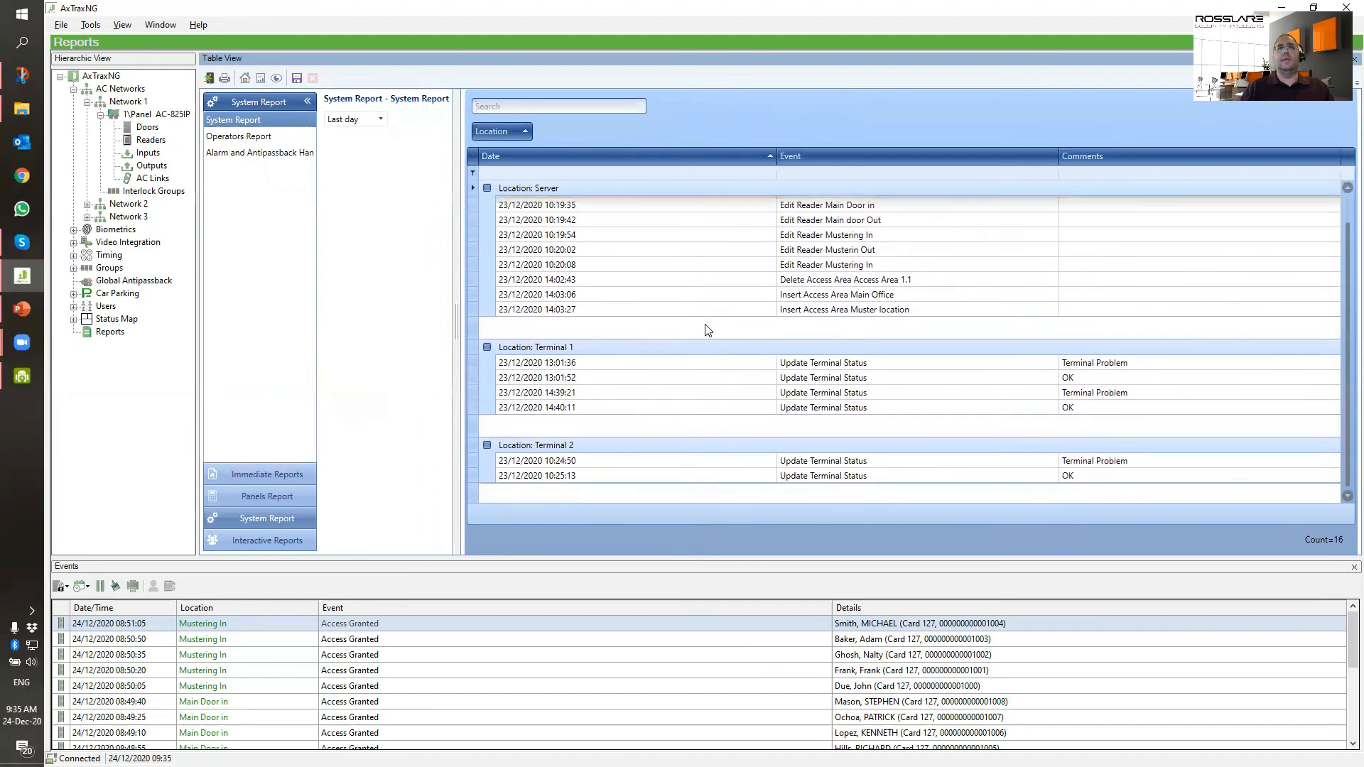
pyautogui.scroll(1, 966, 343)
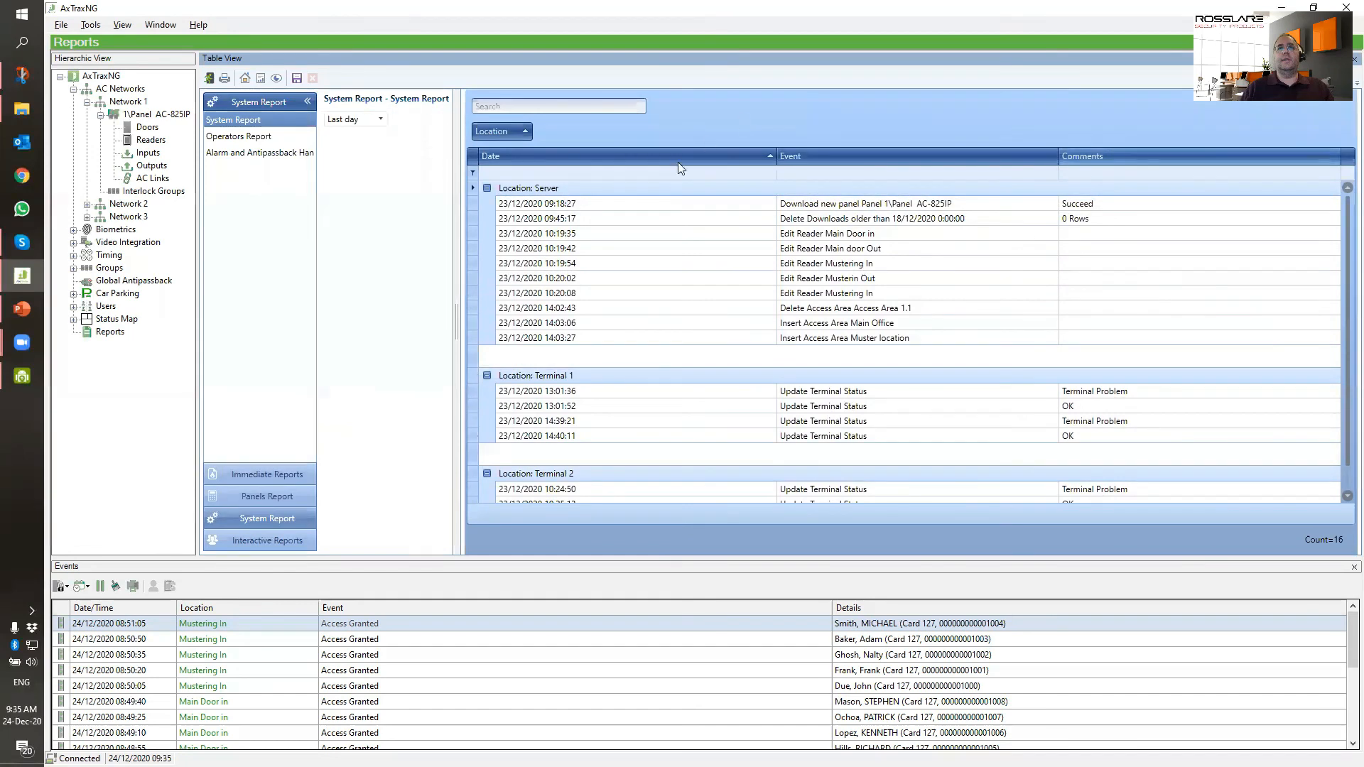
pyautogui.scroll(-1, 577, 390)
pyautogui.scroll(-1, 577, 390)
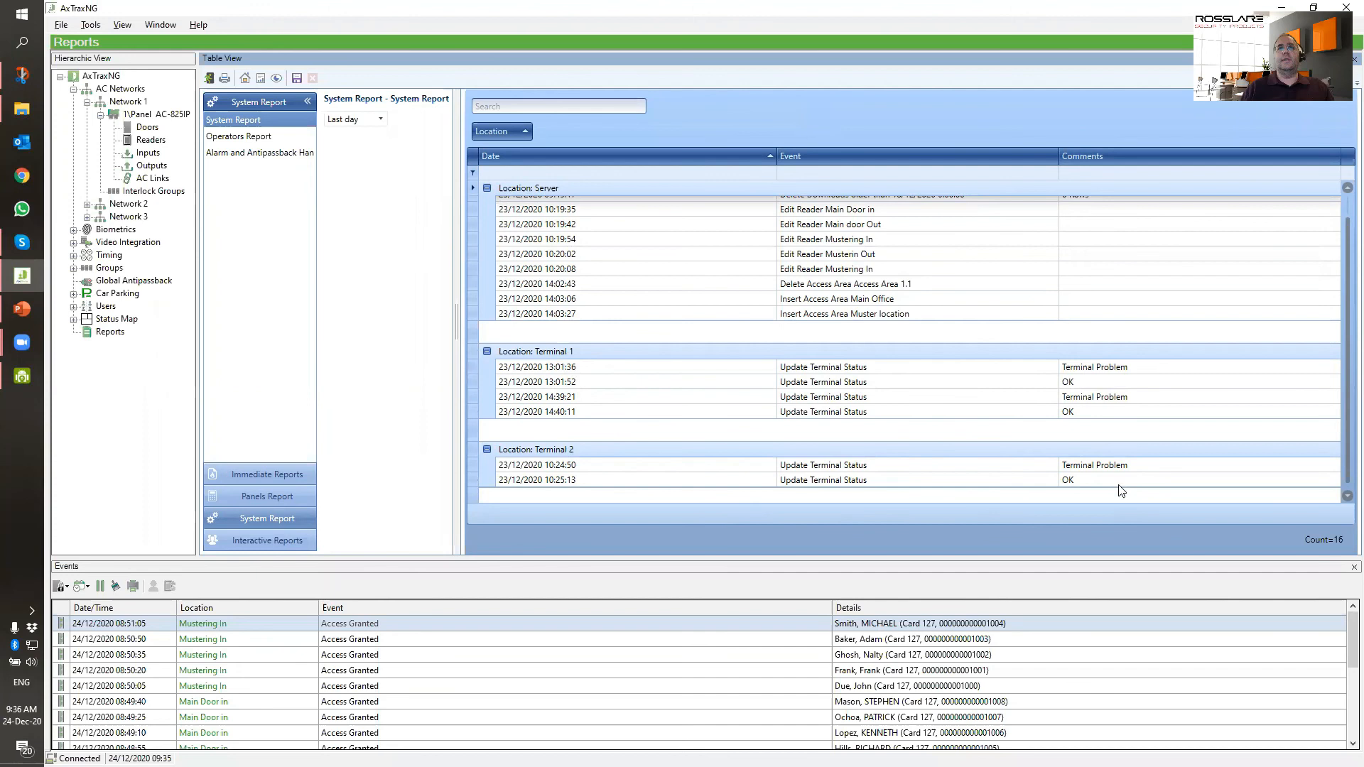
# - Open the Operators Report and add only the Administrator operator
pyautogui.click(254, 137)
pyautogui.click(336, 147)
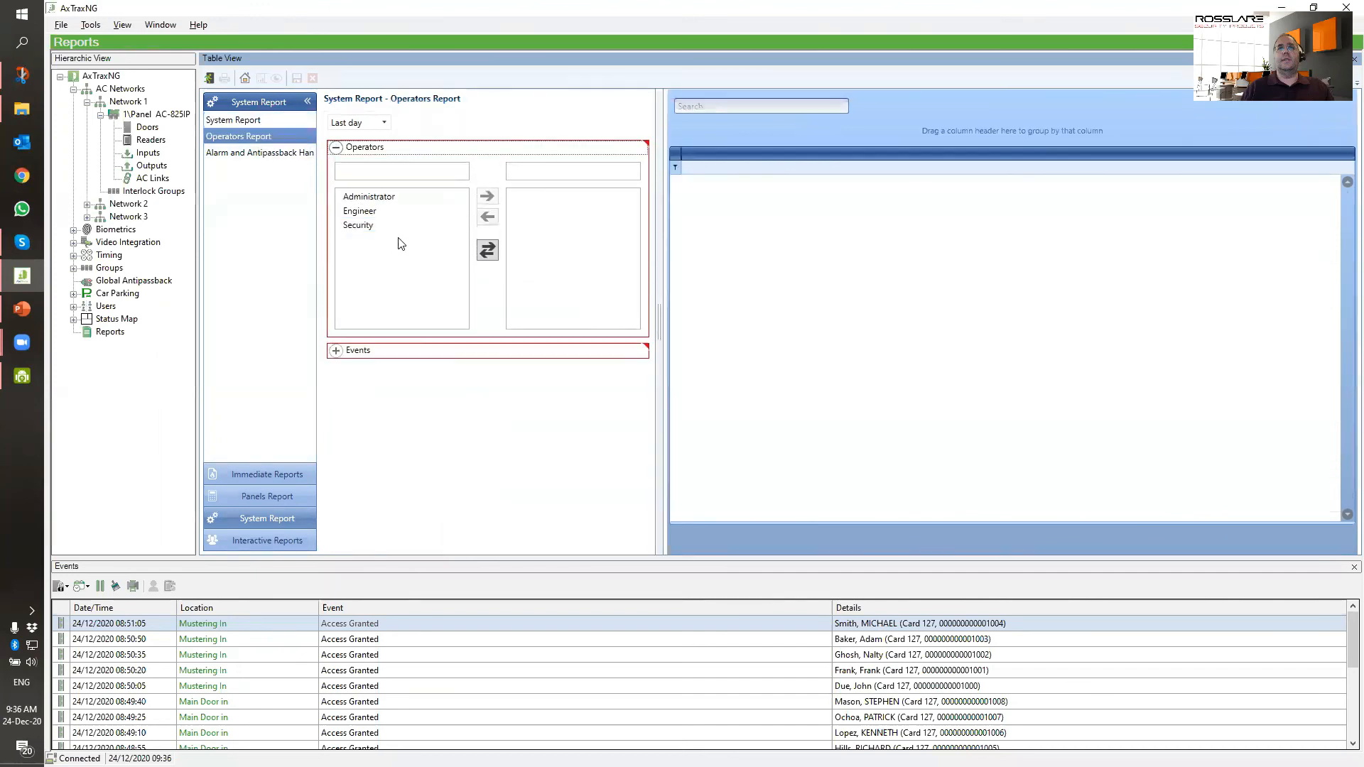
pyautogui.click(377, 197)
pyautogui.click(486, 197)
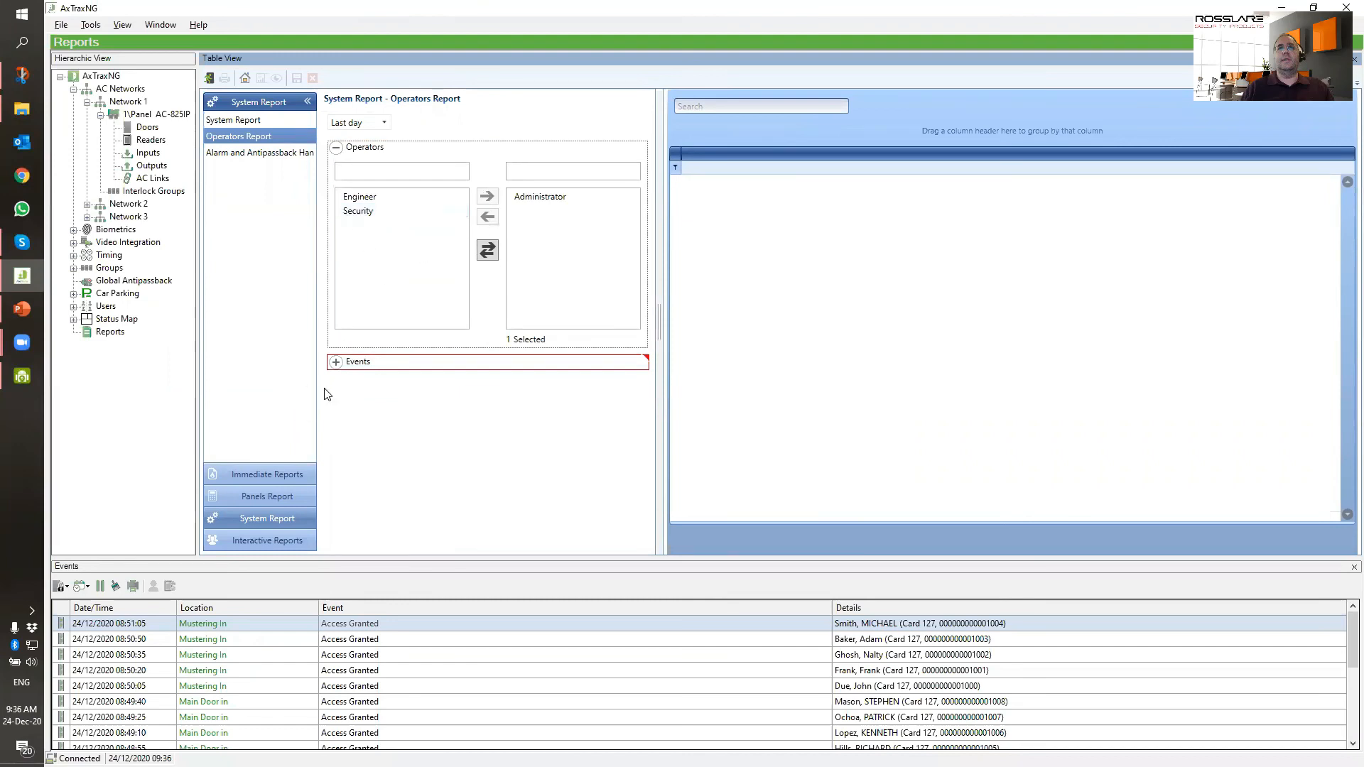
# - Include all event types in the Operators Report and generate it for the last day
pyautogui.click(336, 362)
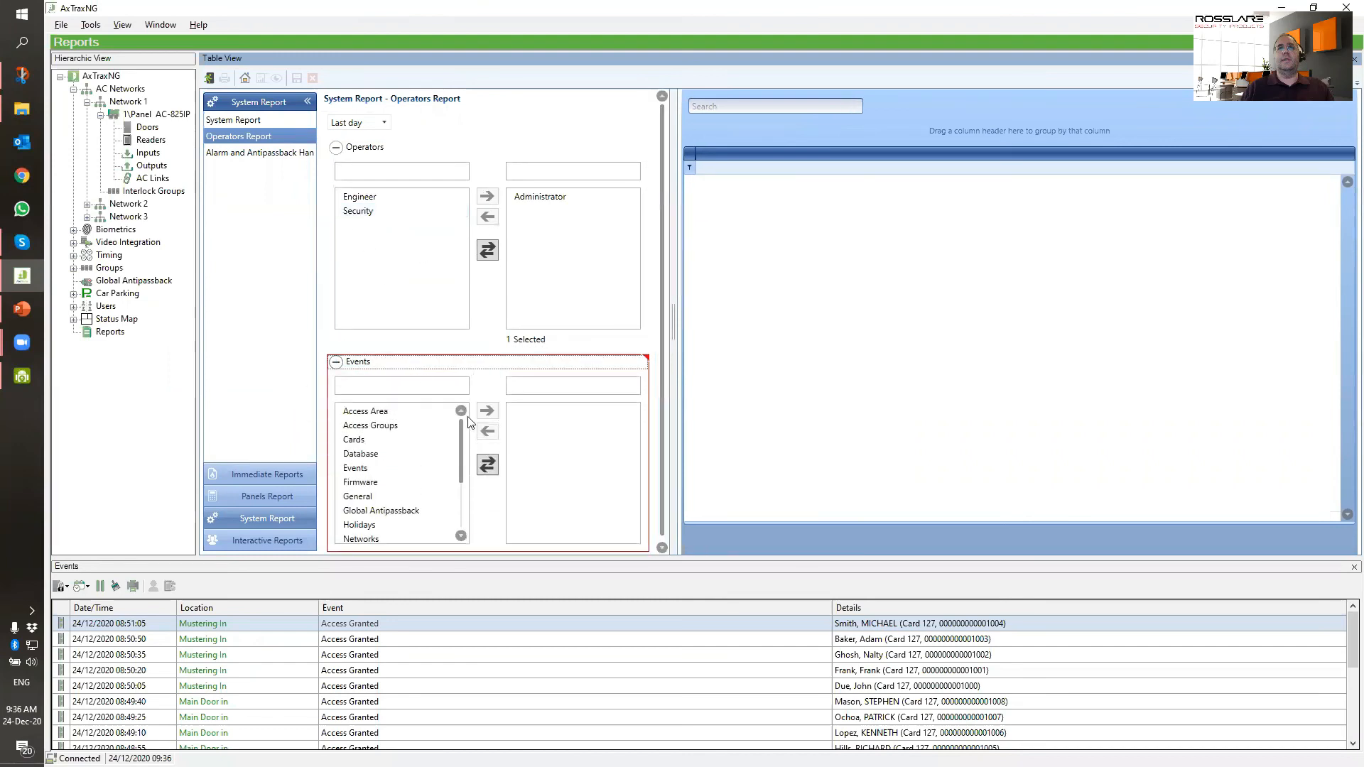
pyautogui.click(487, 464)
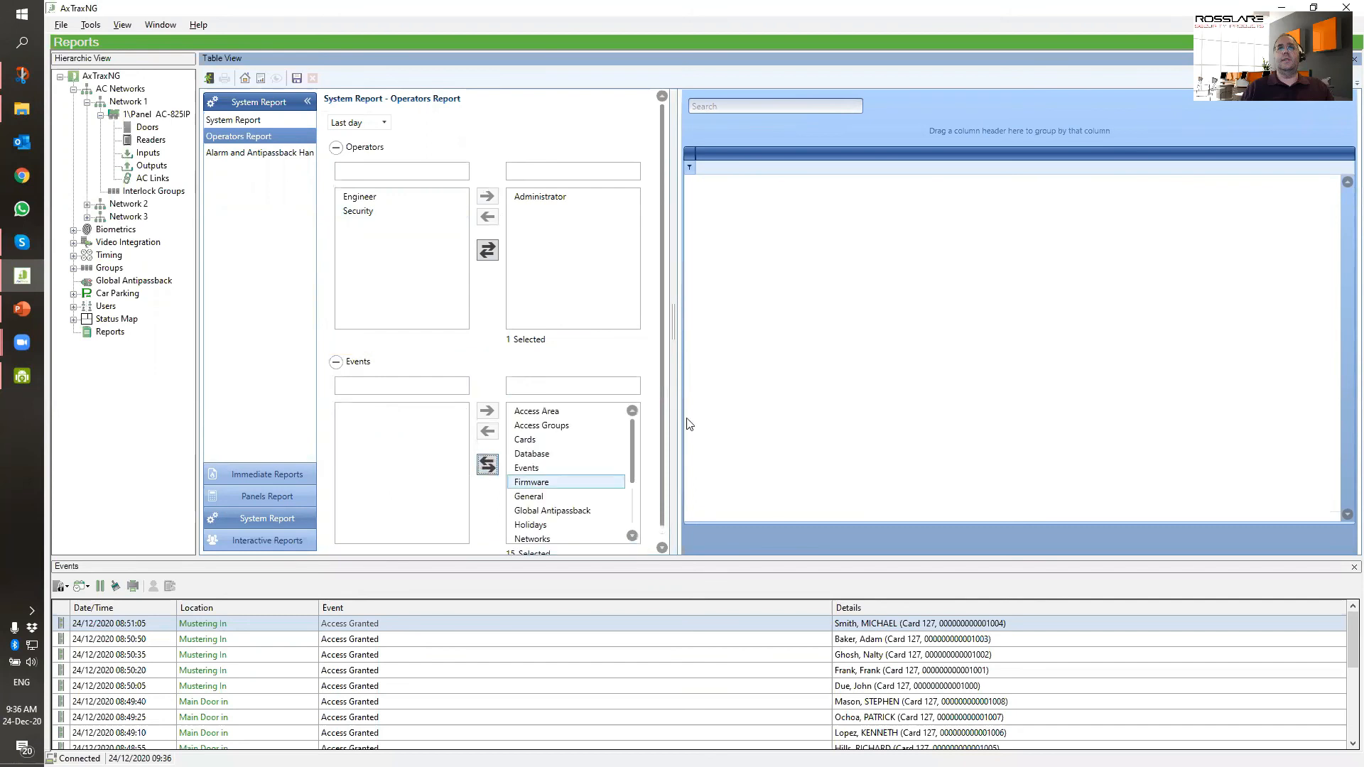
pyautogui.click(261, 79)
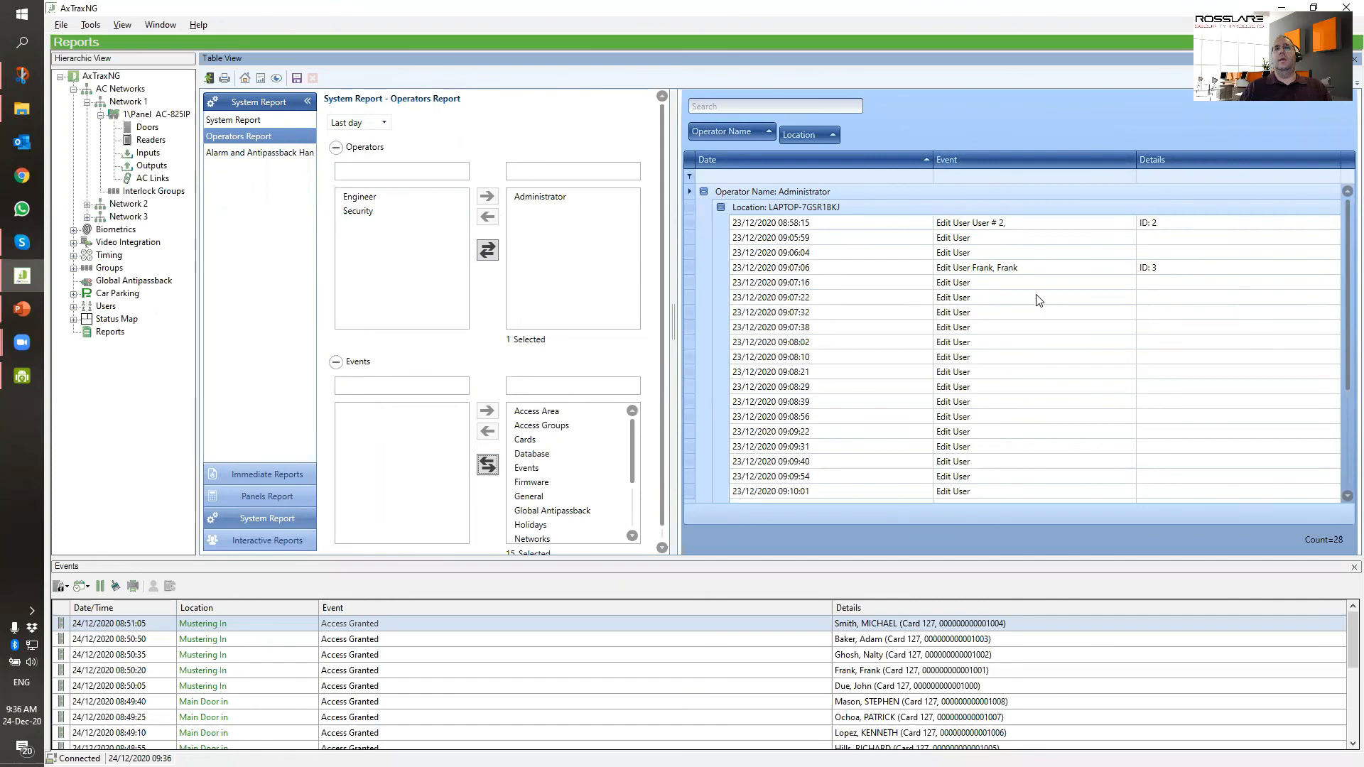
pyautogui.scroll(-3, 1037, 300)
# - Group the Operators Report results additionally by Event, after Location, and review the event groups
pyautogui.moveTo(965, 157); pyautogui.dragTo(851, 138)
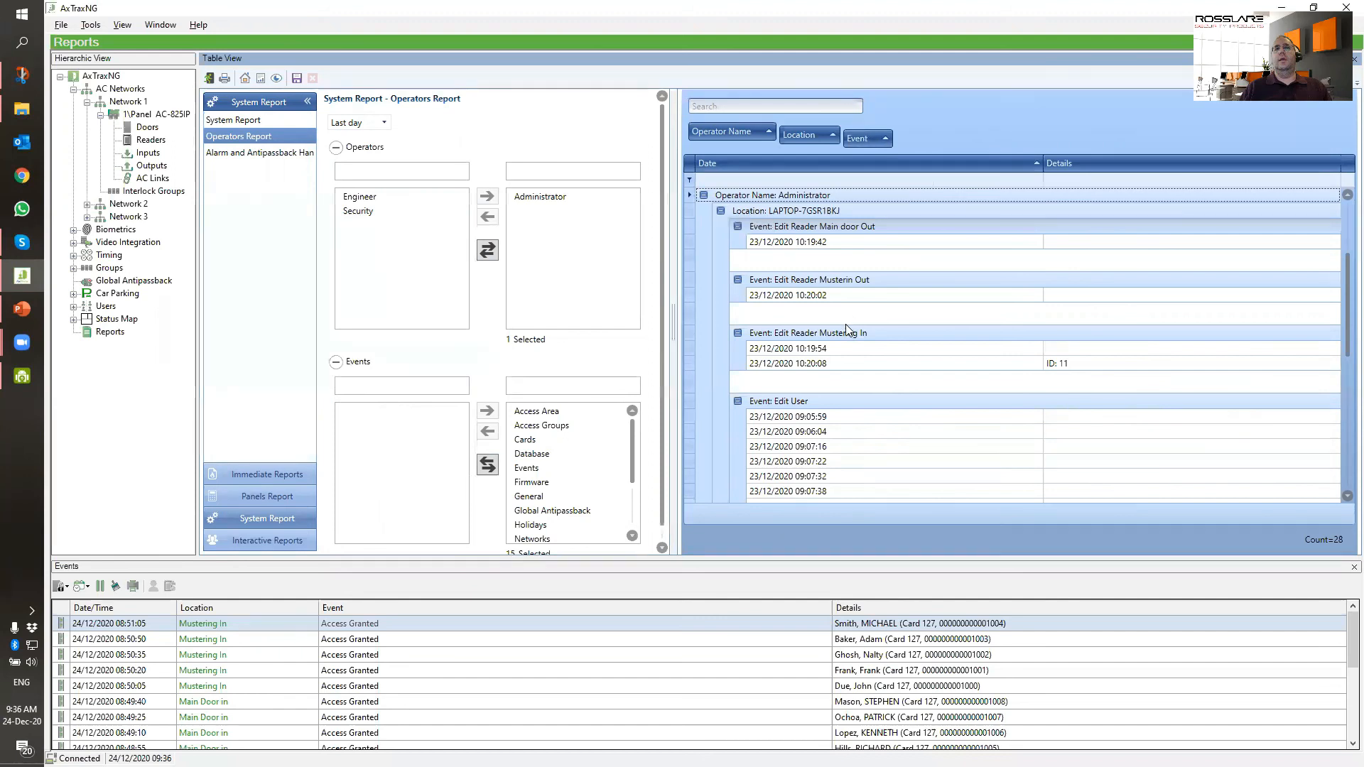
pyautogui.scroll(-3, 883, 267)
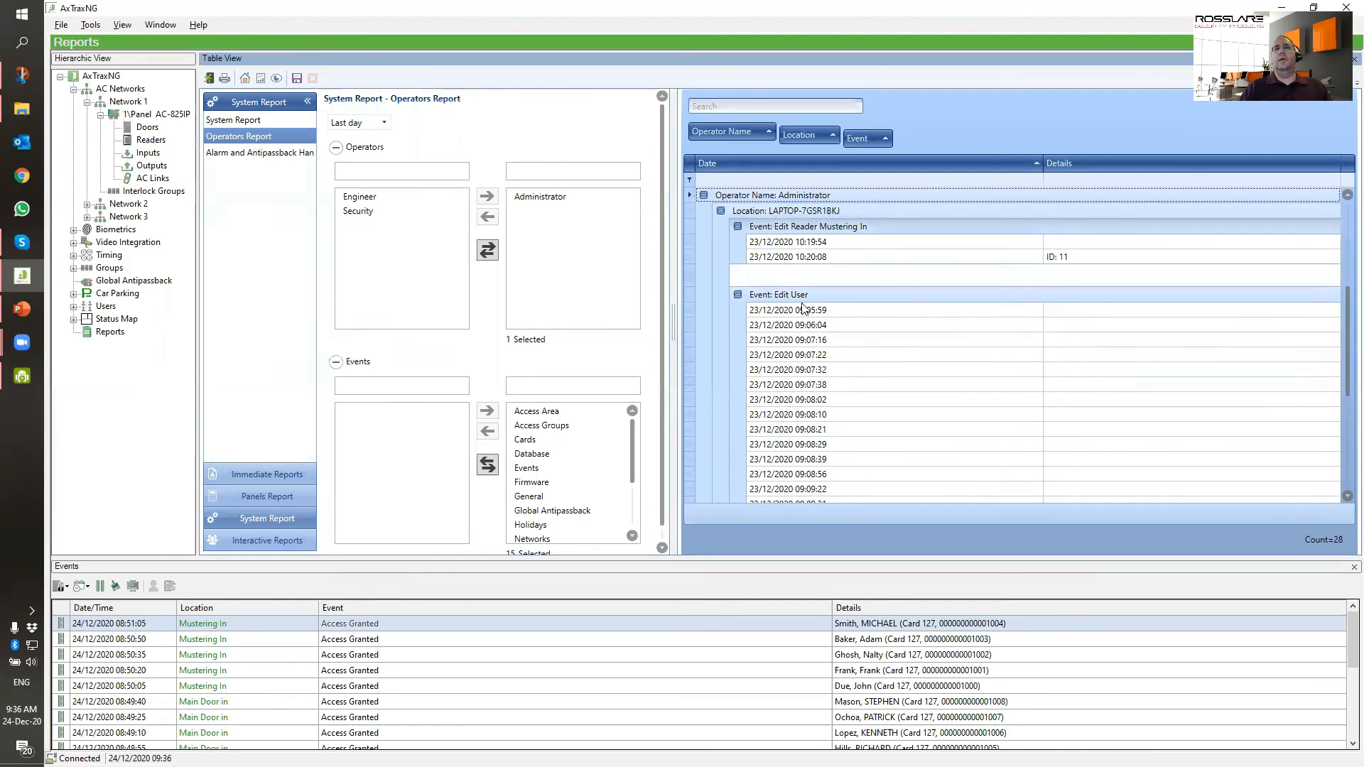
pyautogui.scroll(-5, 814, 302)
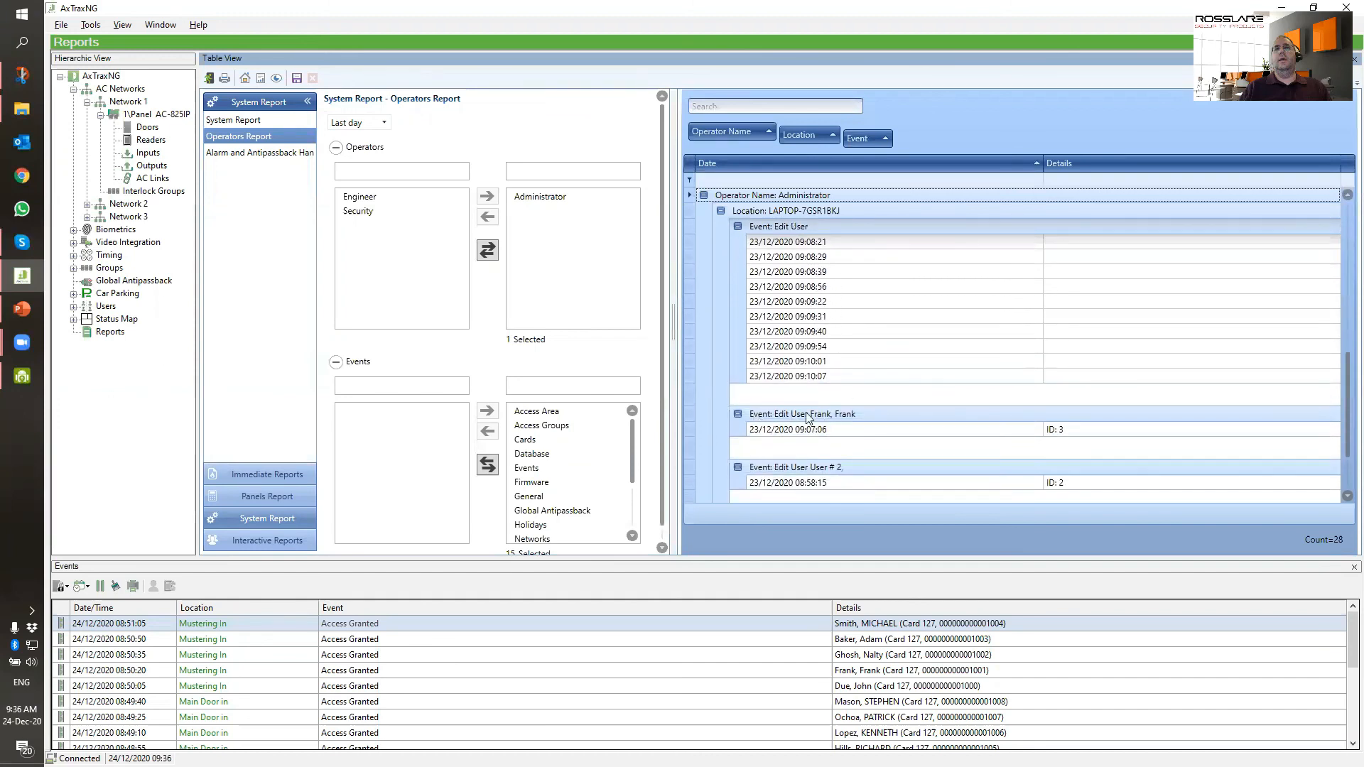
pyautogui.scroll(5, 803, 434)
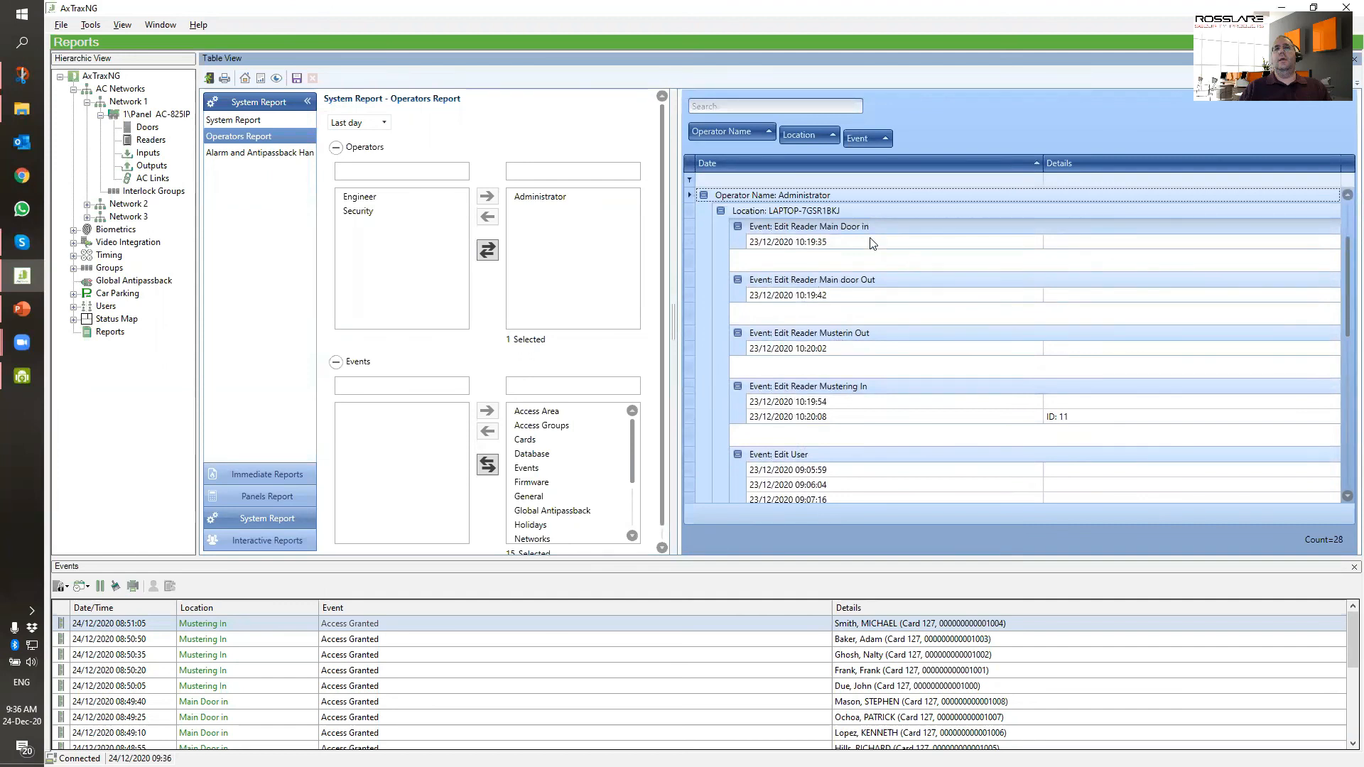
pyautogui.scroll(1, 848, 390)
pyautogui.scroll(1, 774, 276)
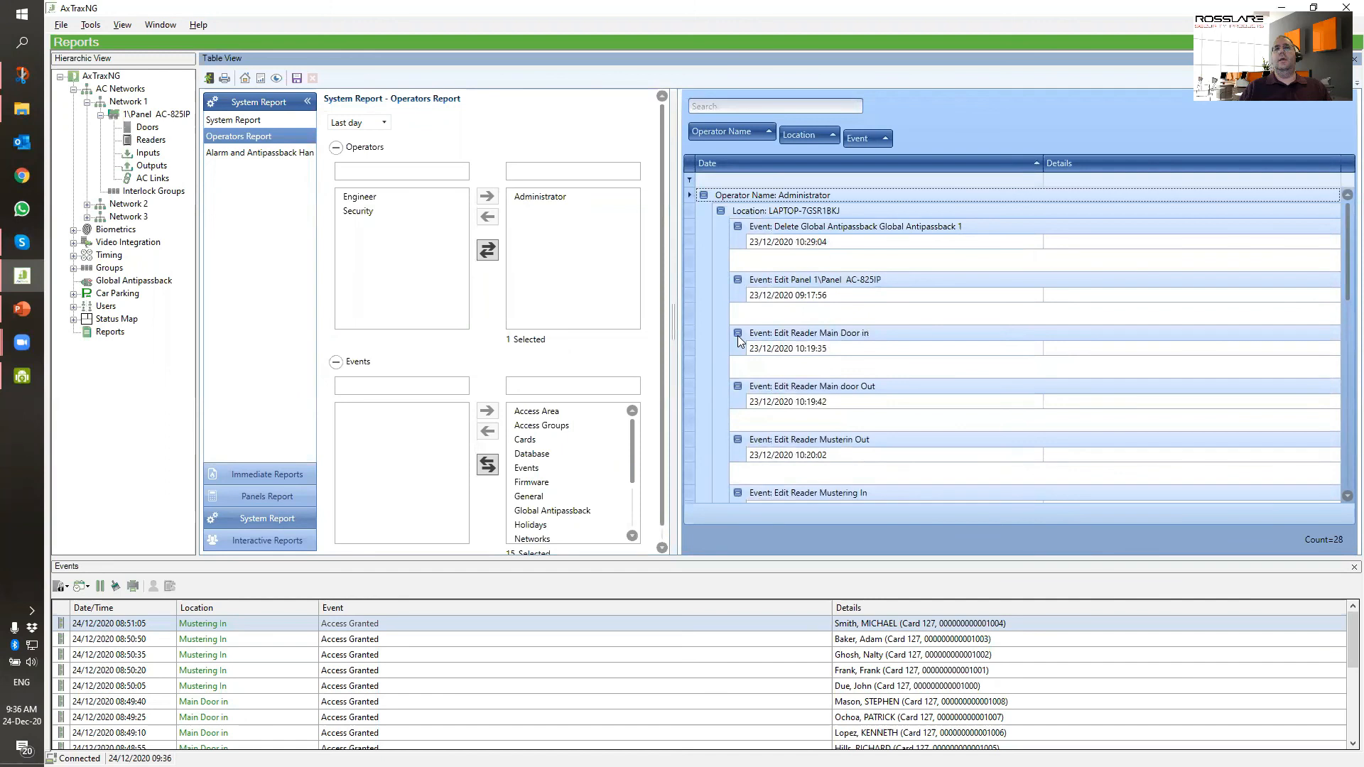
# - Set up the Alarm and Antipassback Handler Report with the Administrator operator and all event types
pyautogui.click(268, 154)
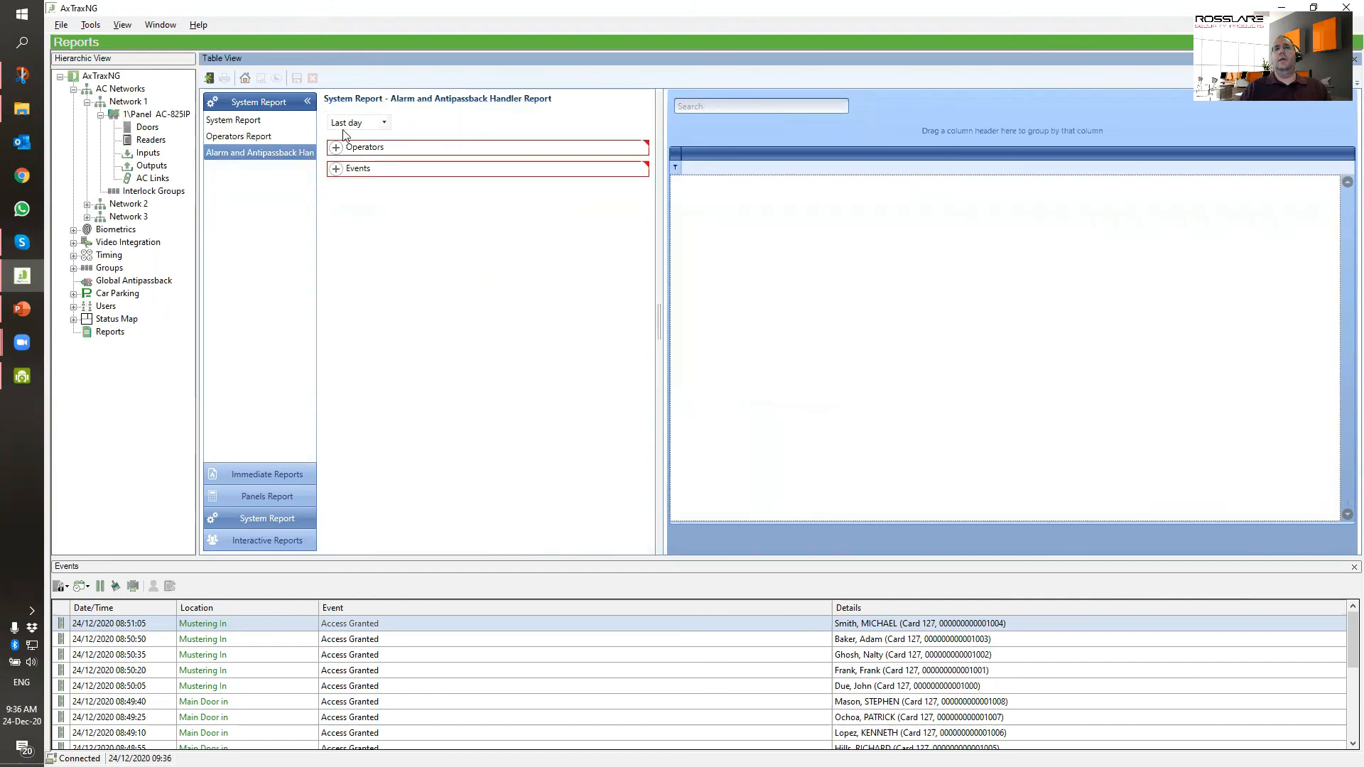
pyautogui.click(336, 147)
pyautogui.click(401, 202)
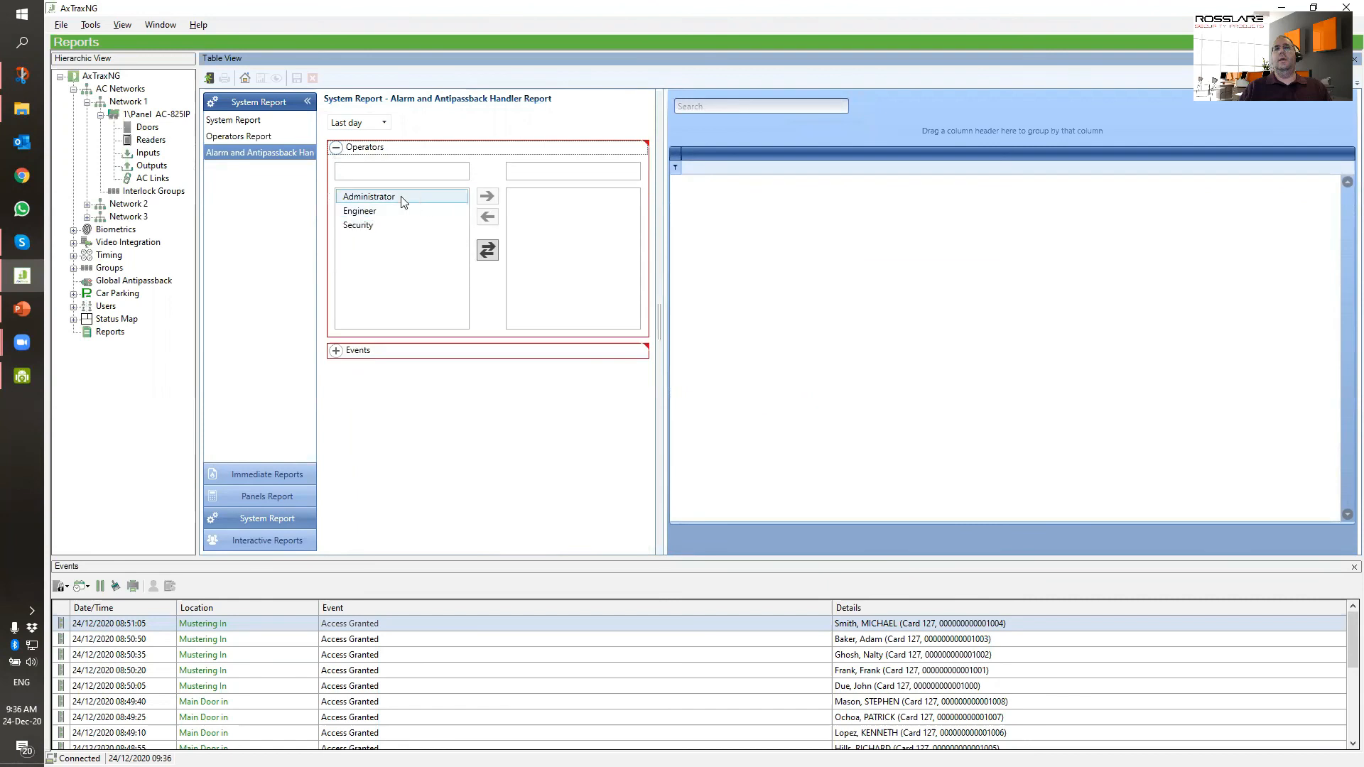
pyautogui.click(486, 196)
pyautogui.click(336, 362)
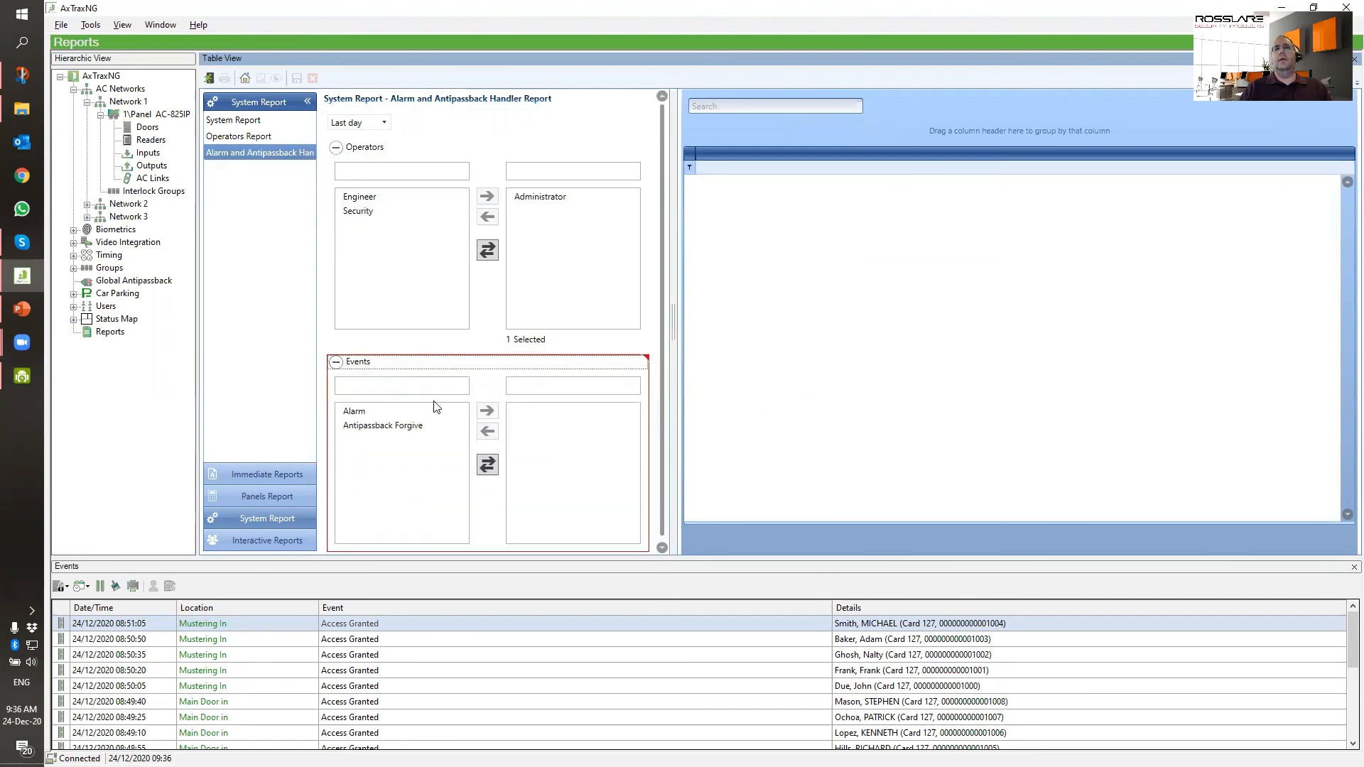
pyautogui.click(497, 466)
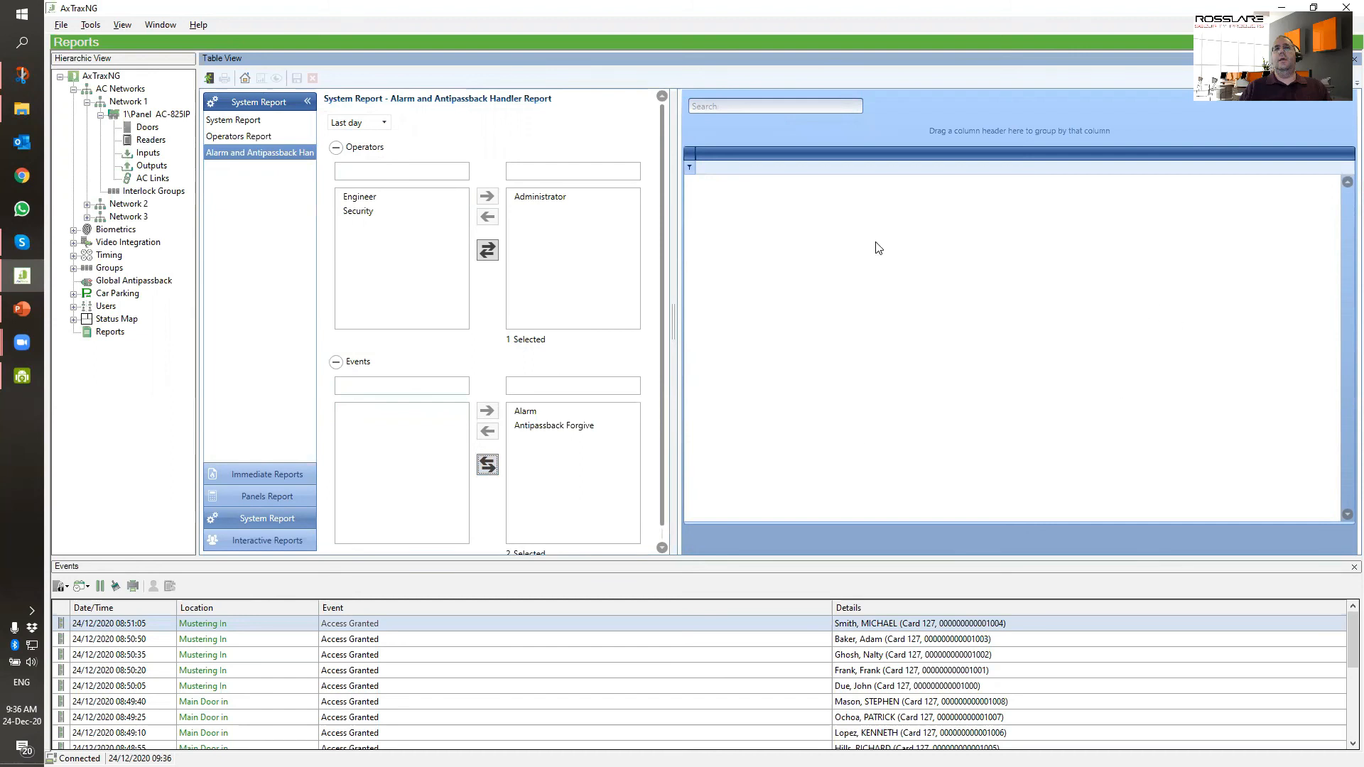
# - Open the User Access Rights report among the Interactive Reports and include all users and all readers
pyautogui.click(263, 547)
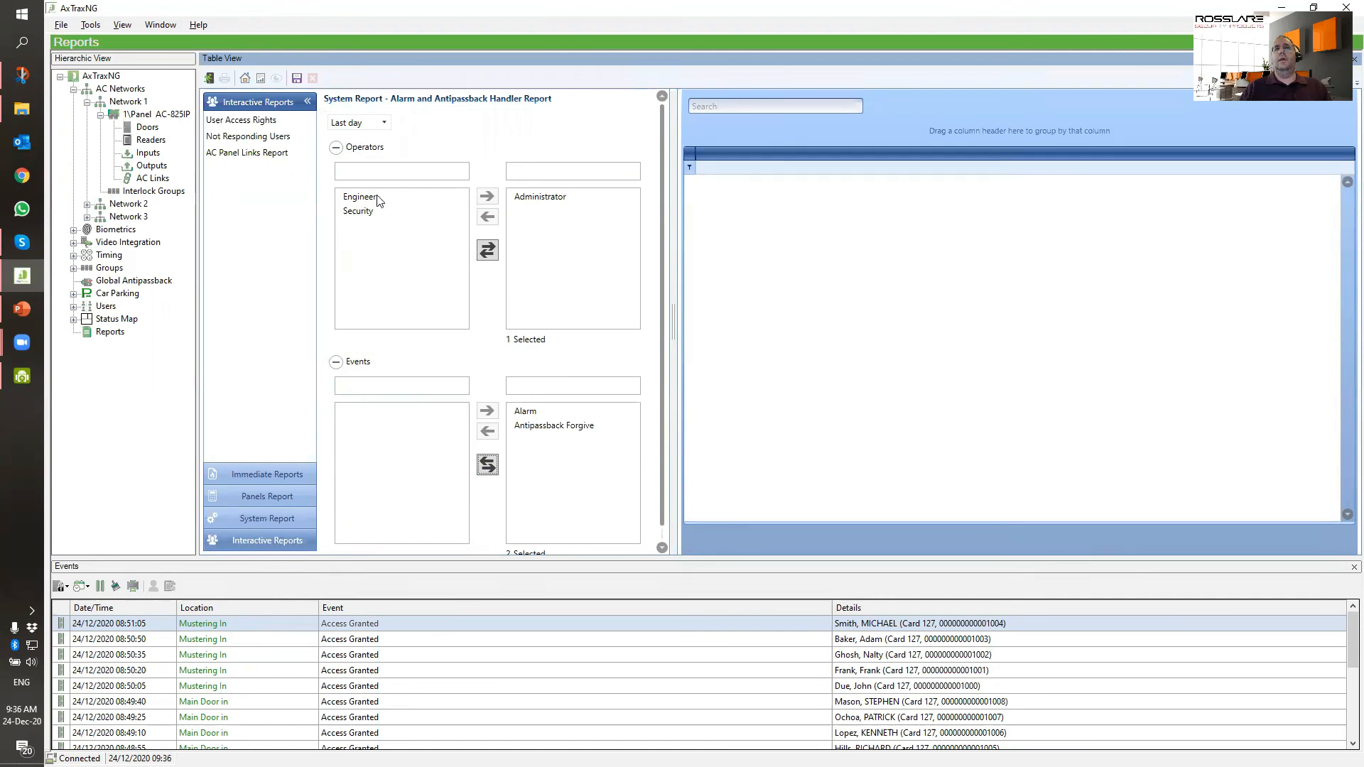
pyautogui.click(265, 121)
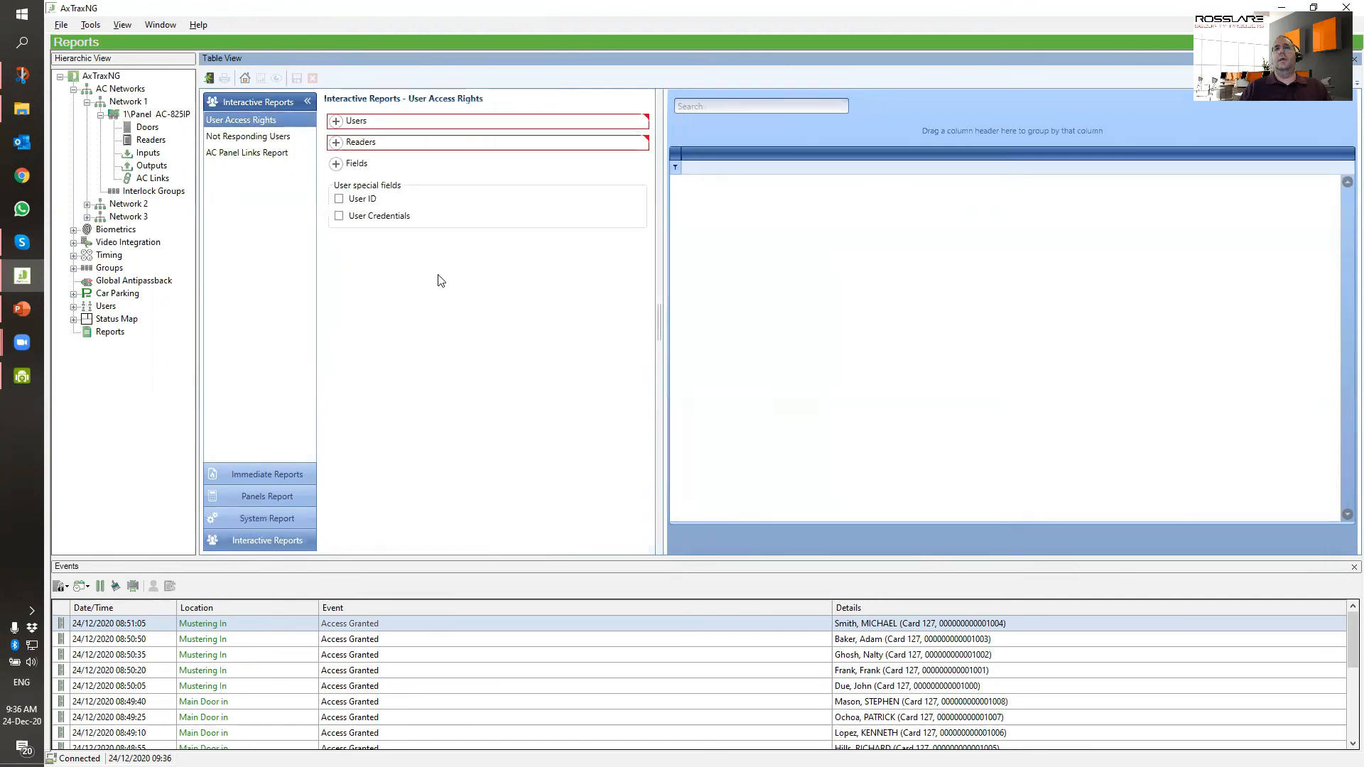
pyautogui.click(336, 121)
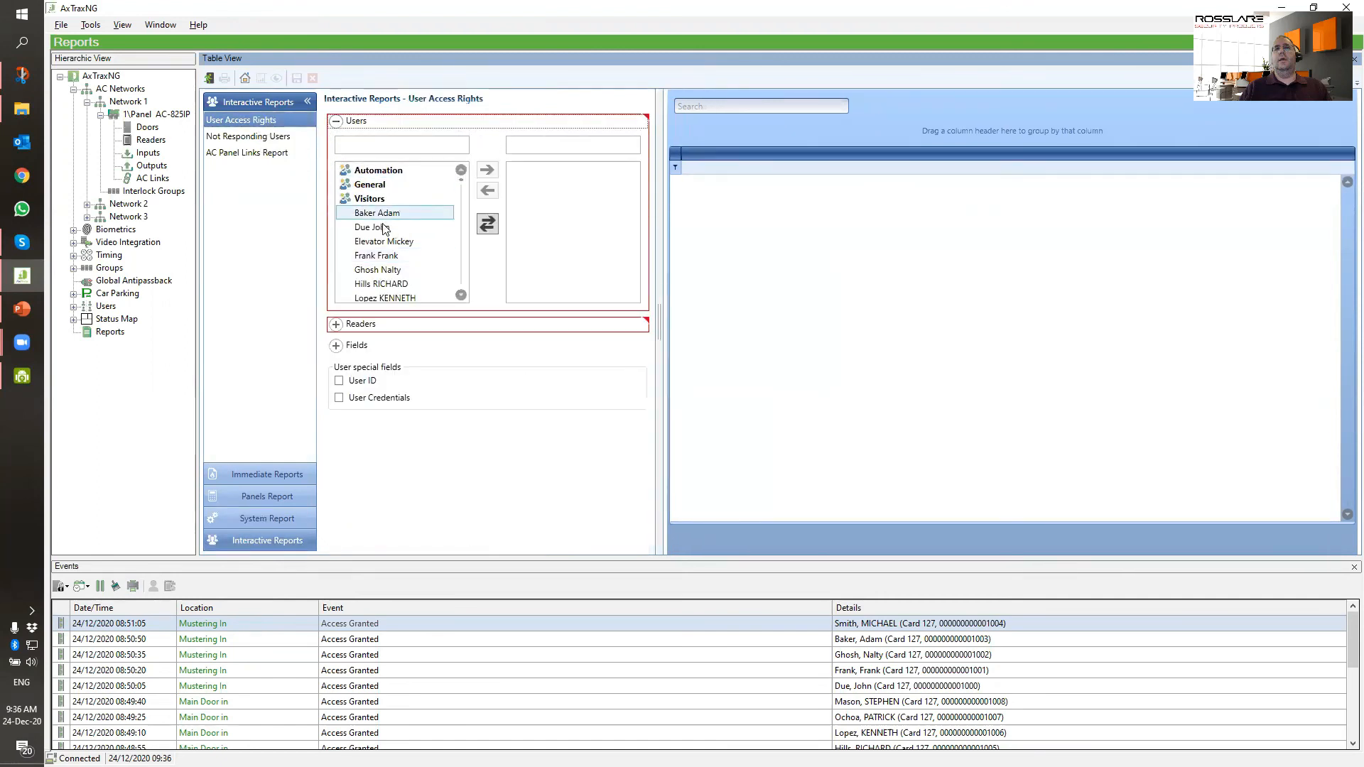
pyautogui.click(488, 224)
pyautogui.click(336, 335)
pyautogui.click(487, 438)
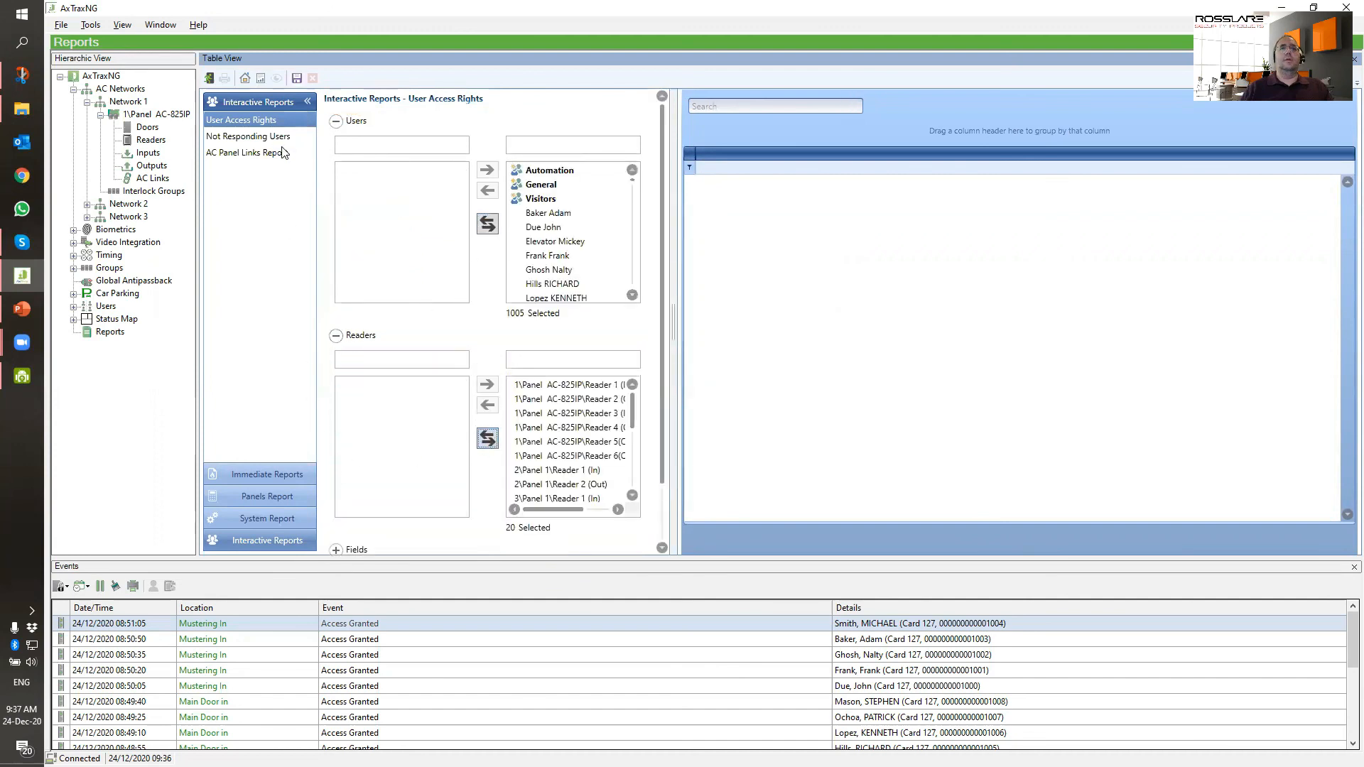
# - Generate the User Access Rights report and review the readers, days and time zones listed for each user
pyautogui.click(262, 79)
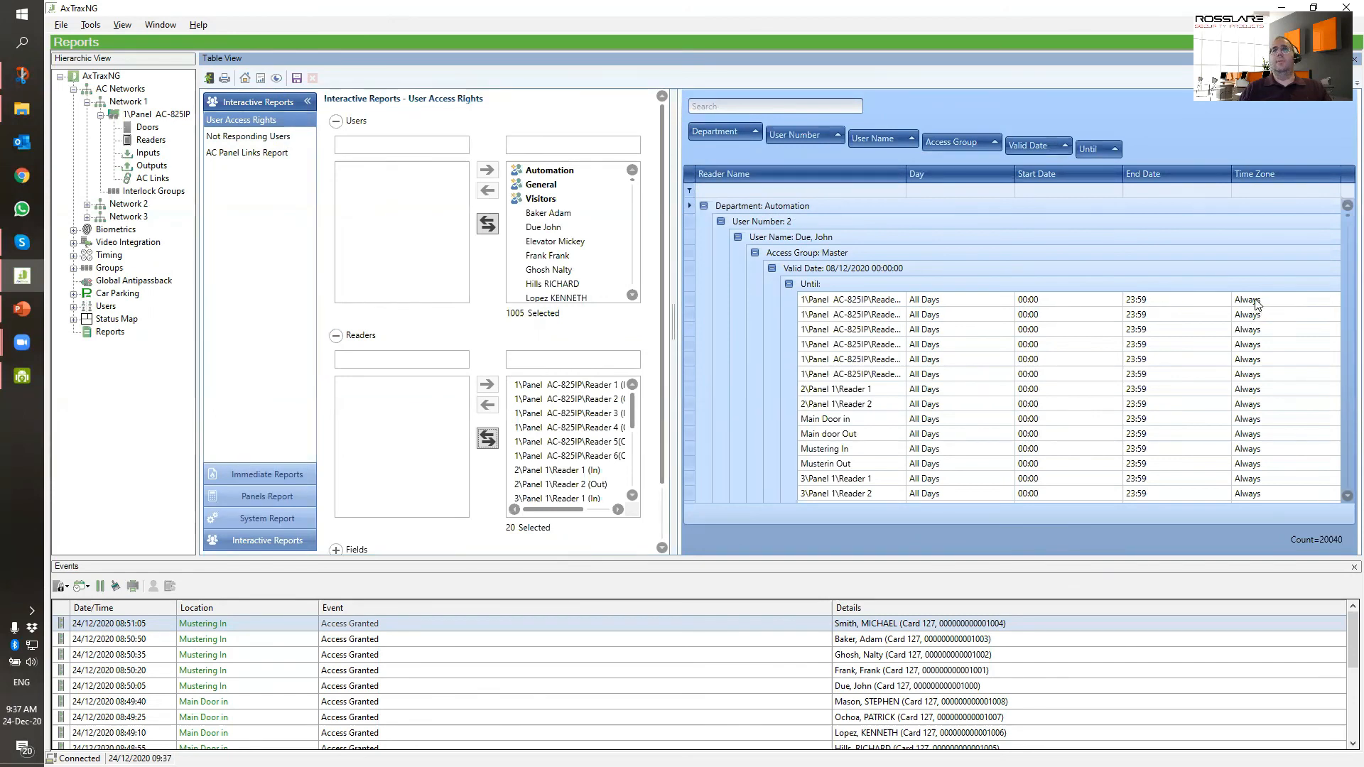
pyautogui.scroll(-5, 1256, 304)
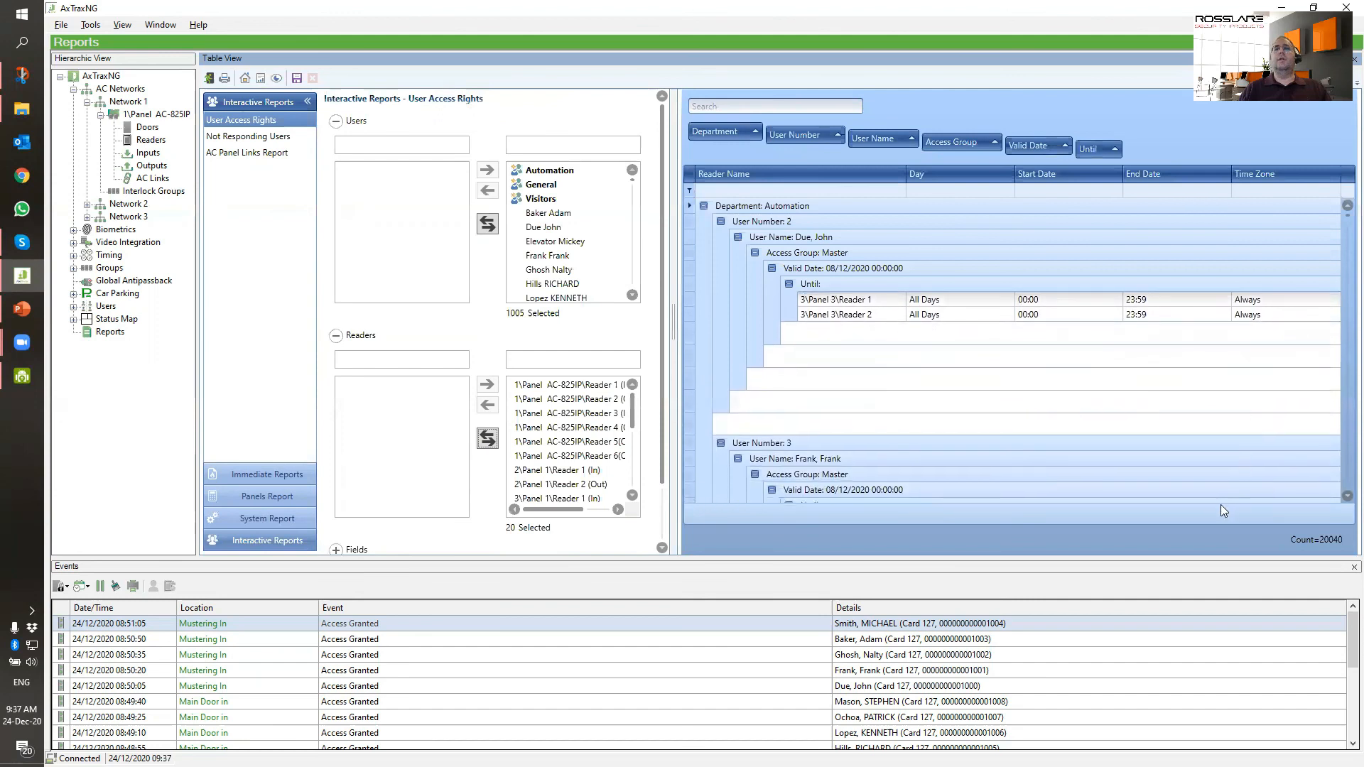
pyautogui.scroll(-5, 1221, 506)
pyautogui.scroll(-6, 1212, 469)
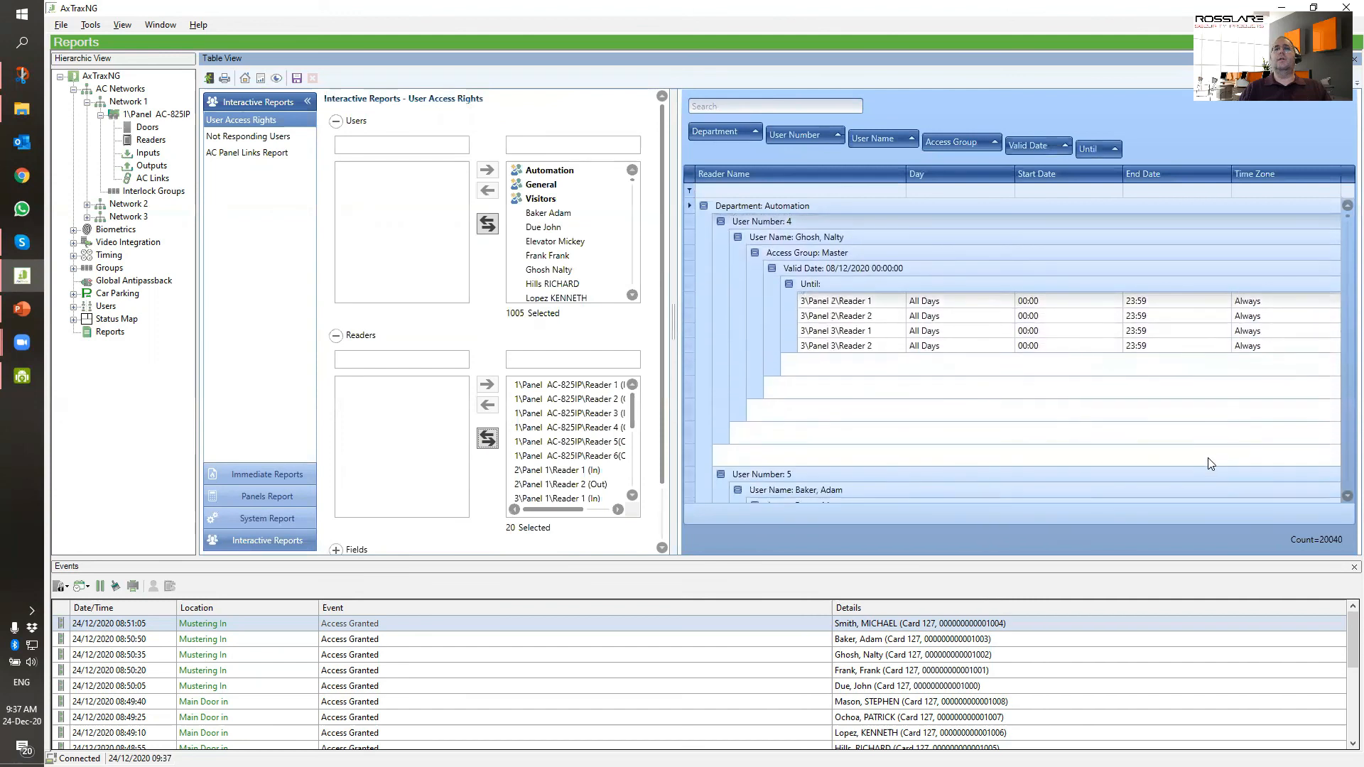
pyautogui.scroll(-2, 1208, 455)
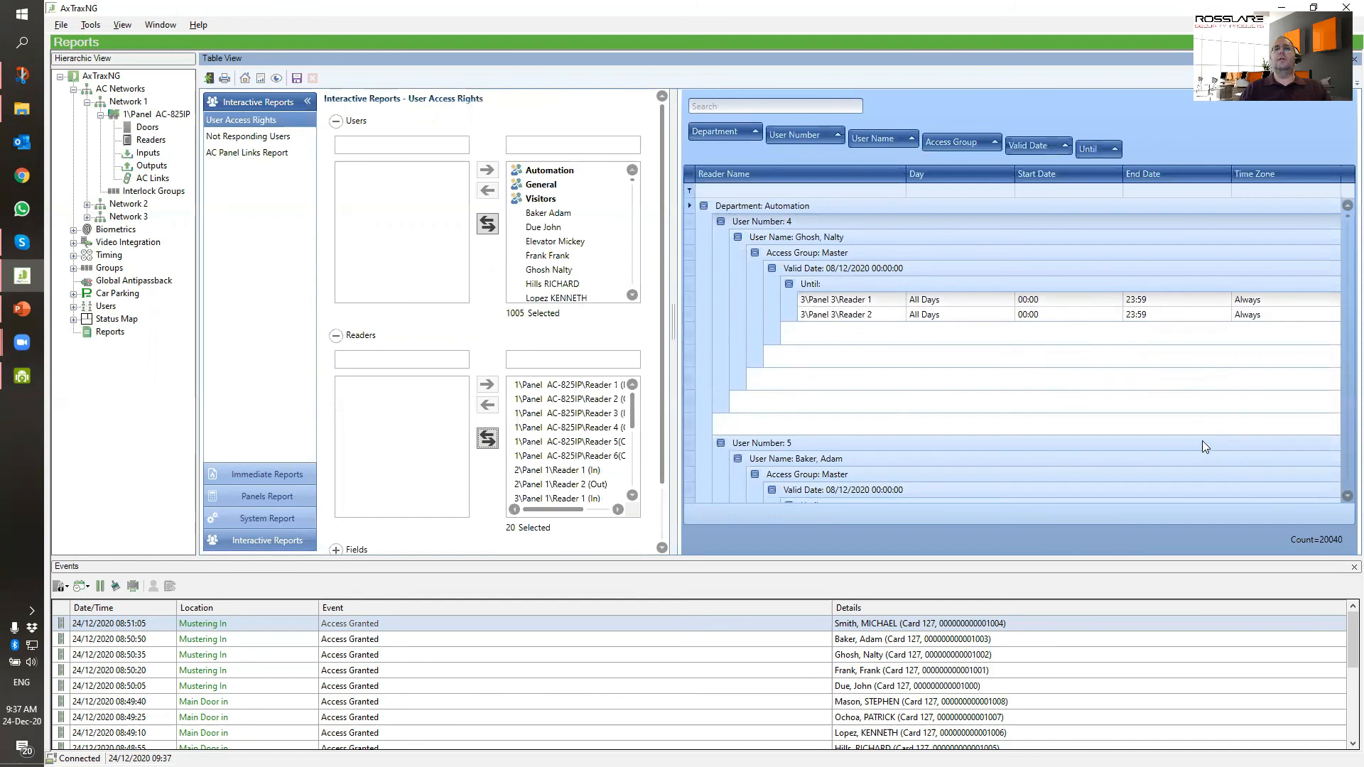
# - Configure the Not Responding Users report for the last 60 days with all users included
pyautogui.click(253, 137)
pyautogui.click(378, 126)
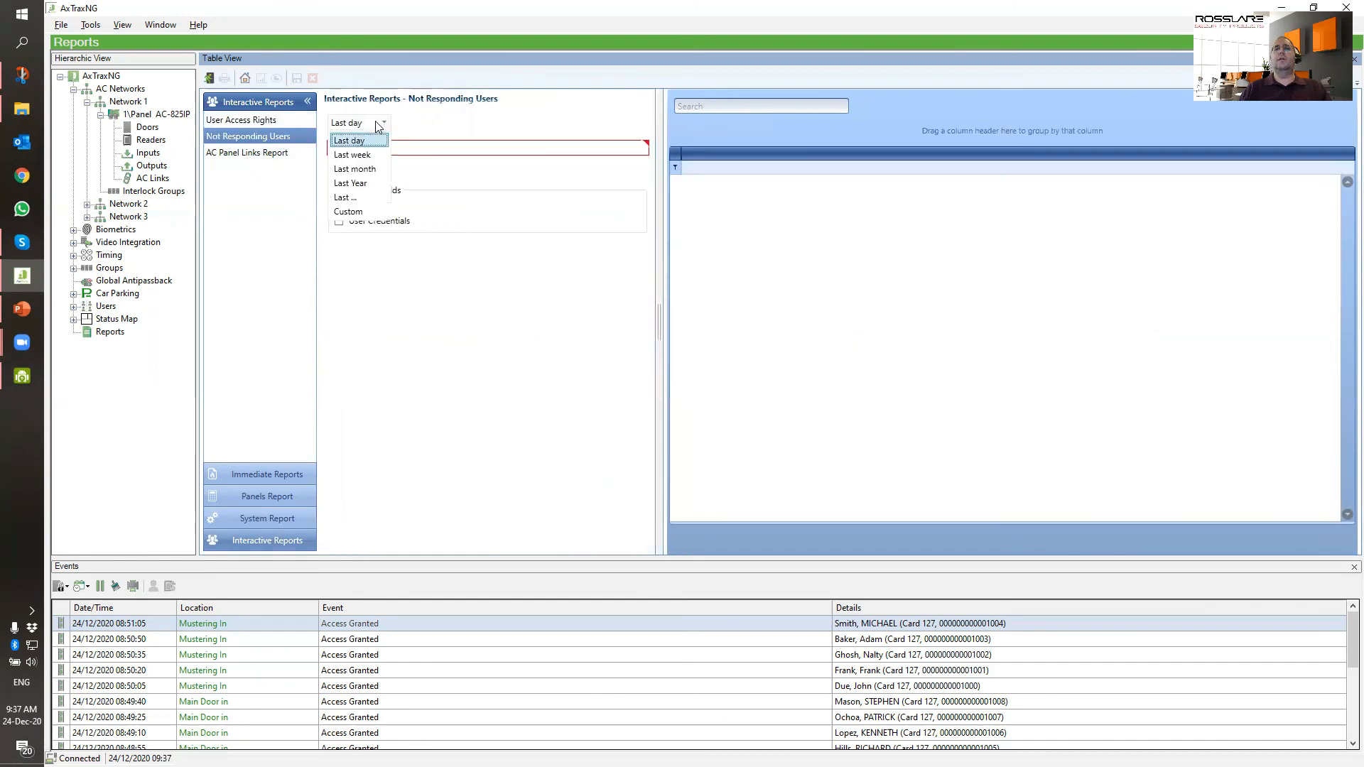
pyautogui.click(354, 177)
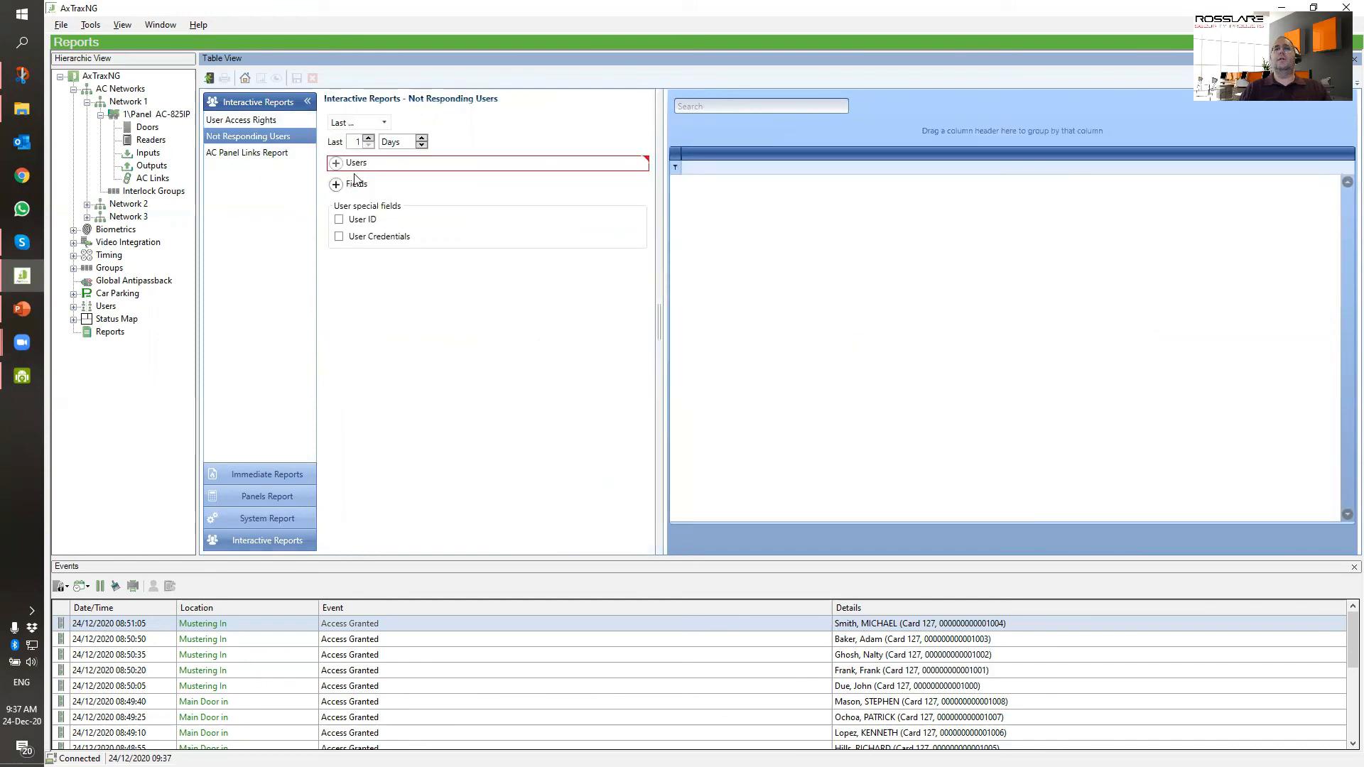
pyautogui.click(369, 138)
pyautogui.click(336, 163)
pyautogui.click(489, 267)
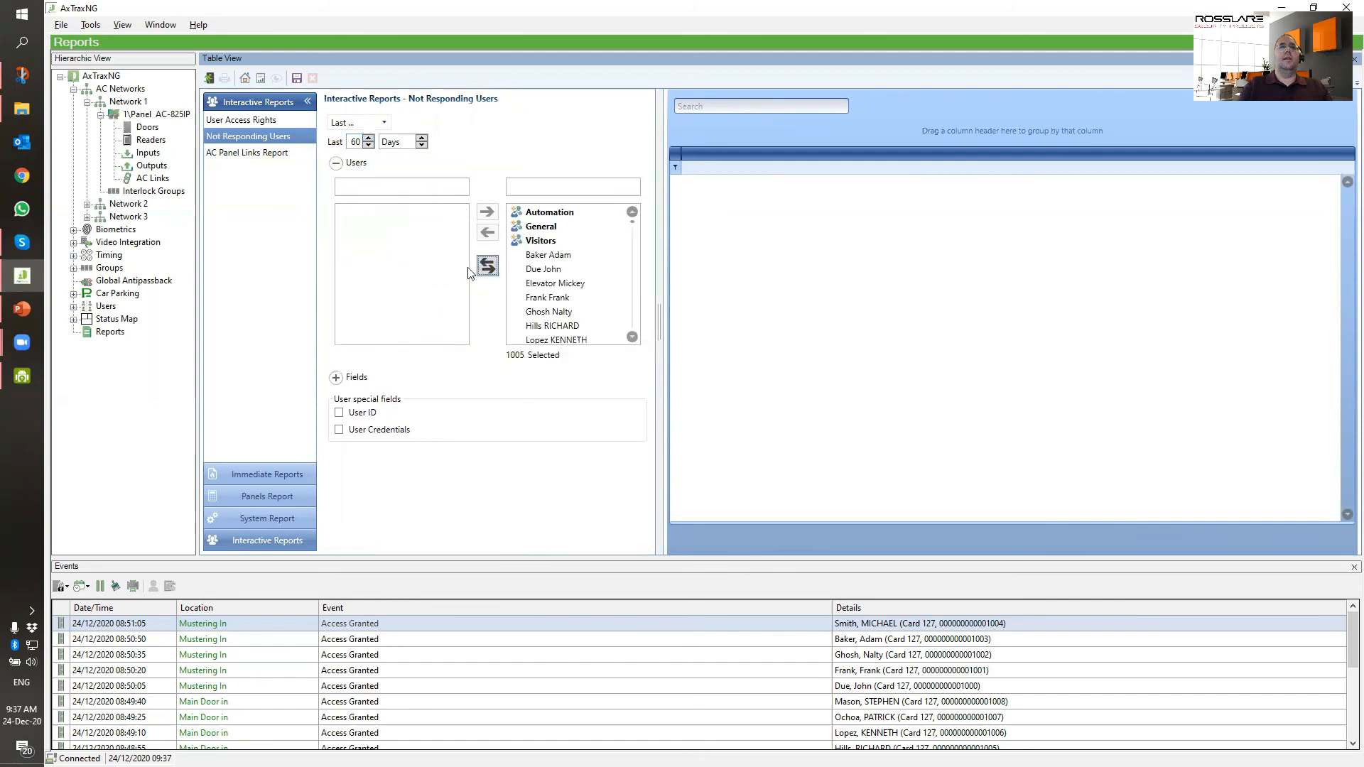
# - Generate the Not Responding Users report and review each user's card status and last known access
pyautogui.click(261, 78)
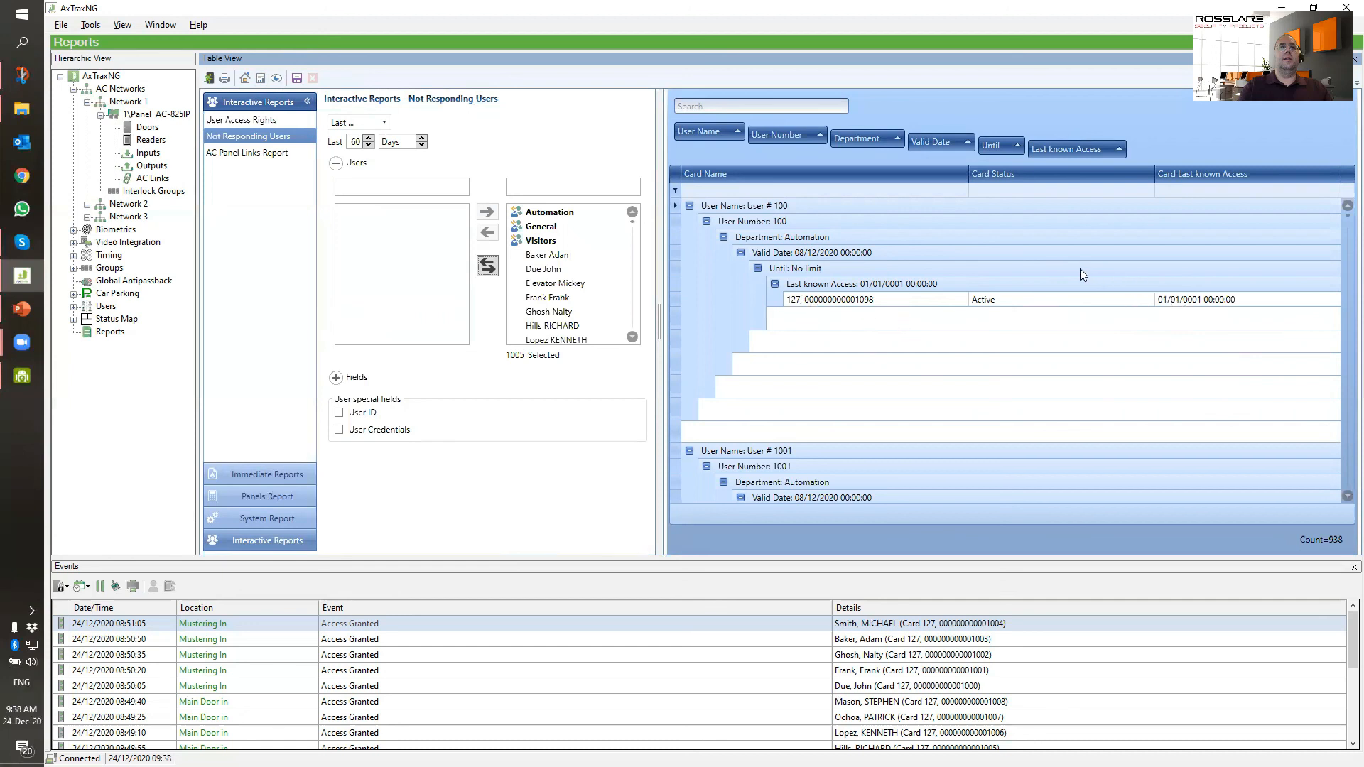
pyautogui.scroll(-5, 1080, 272)
pyautogui.scroll(-6, 1079, 272)
pyautogui.scroll(-4, 1078, 271)
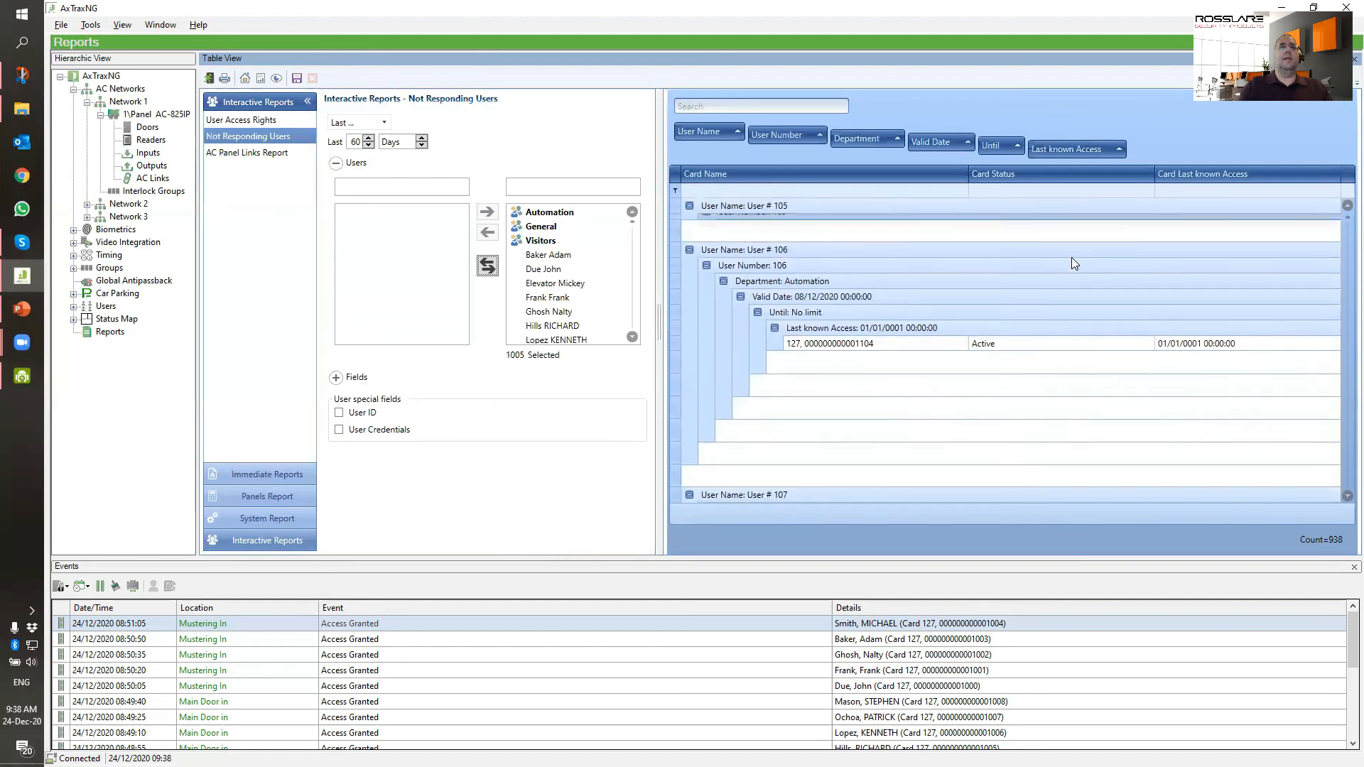
pyautogui.scroll(-2, 1072, 259)
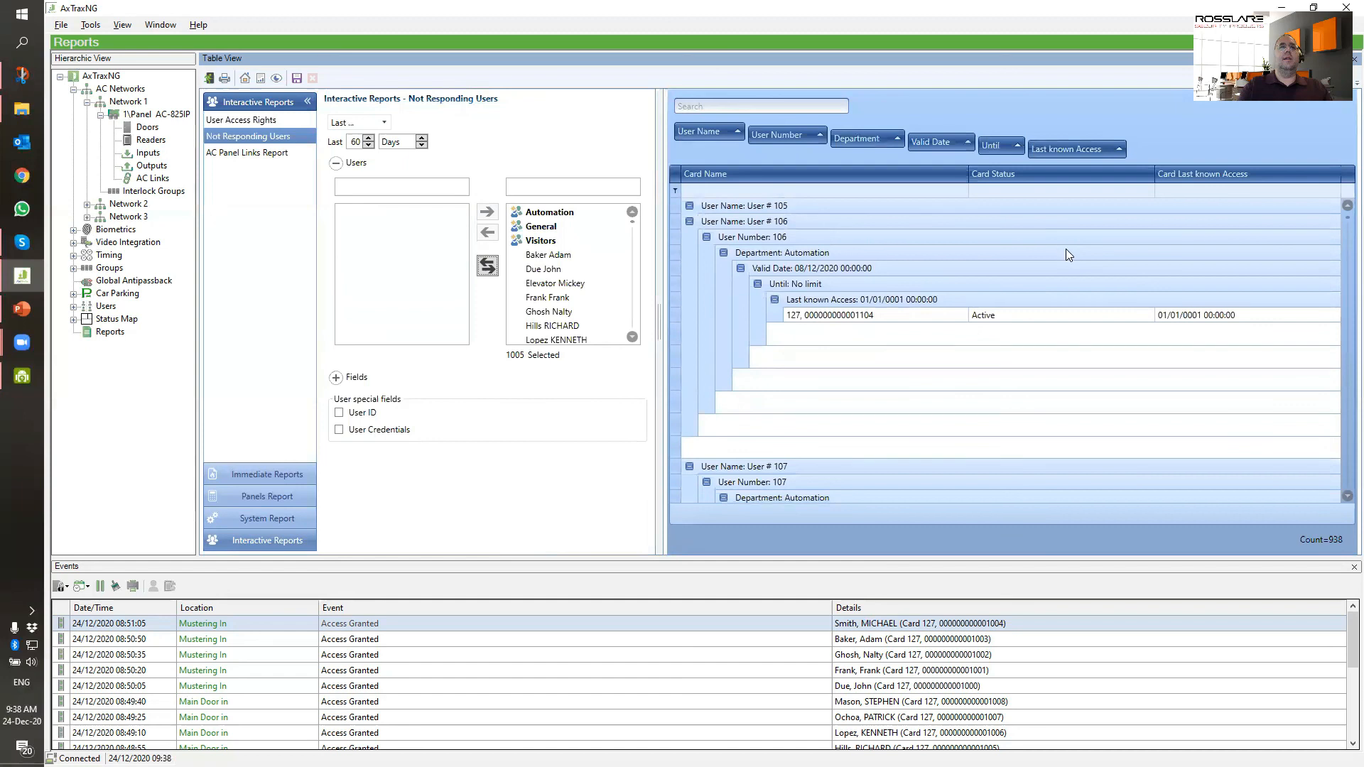
# - Open the AC Panel Links Report, include all panels and generate it
pyautogui.click(225, 151)
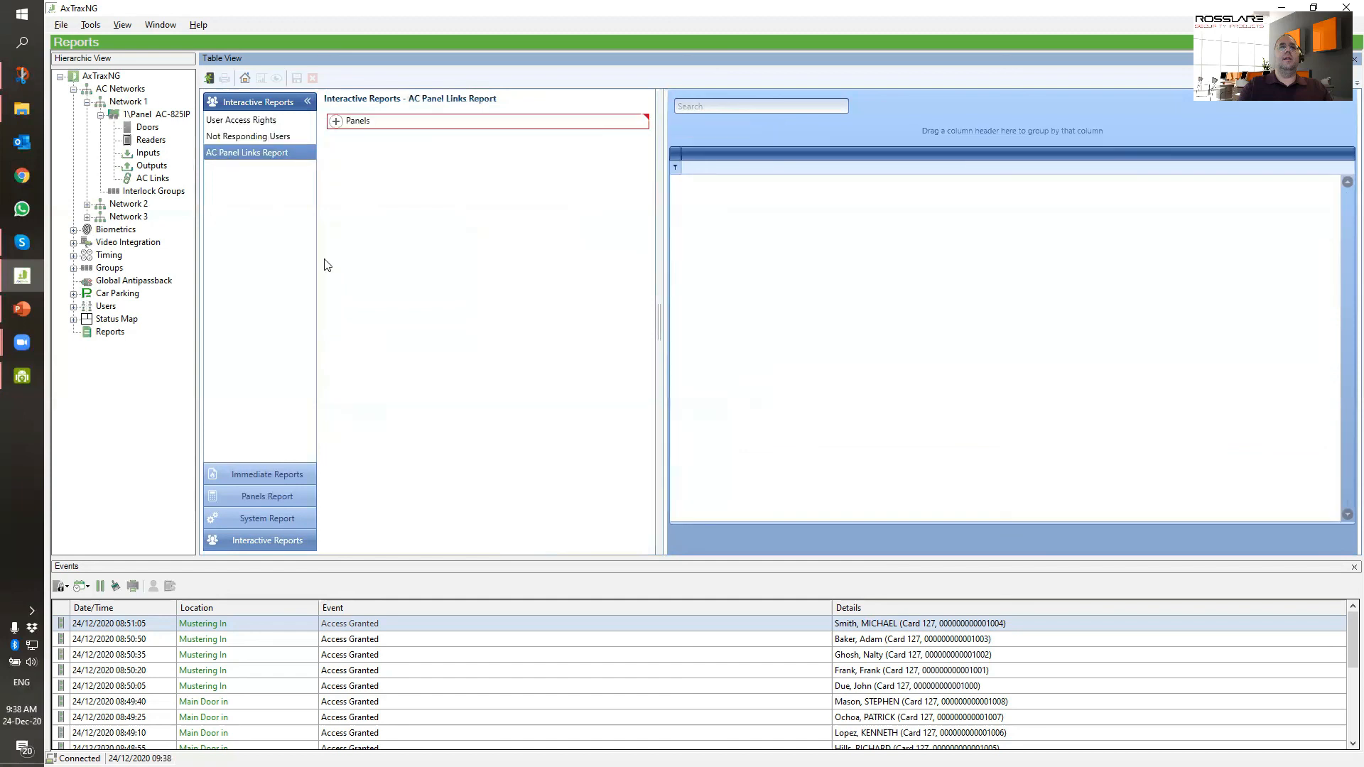
pyautogui.click(336, 121)
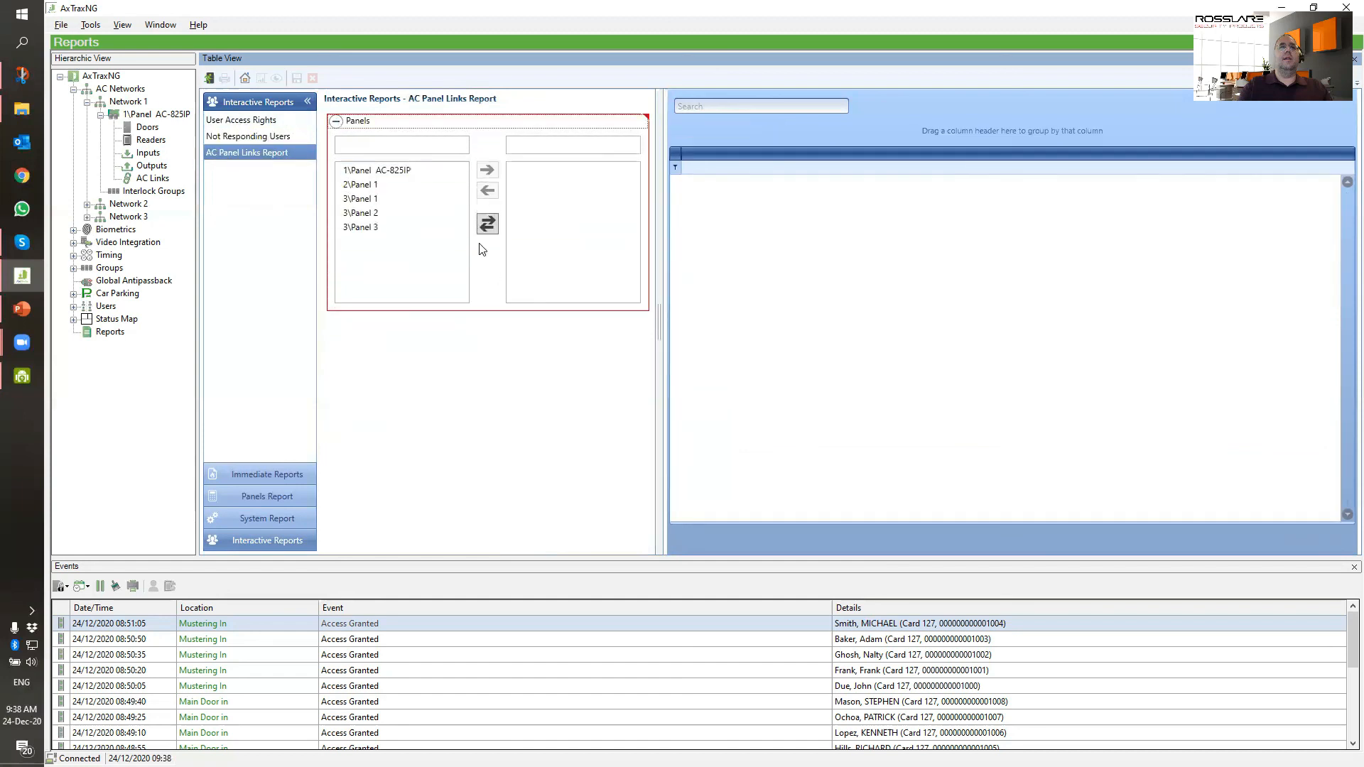
pyautogui.click(487, 224)
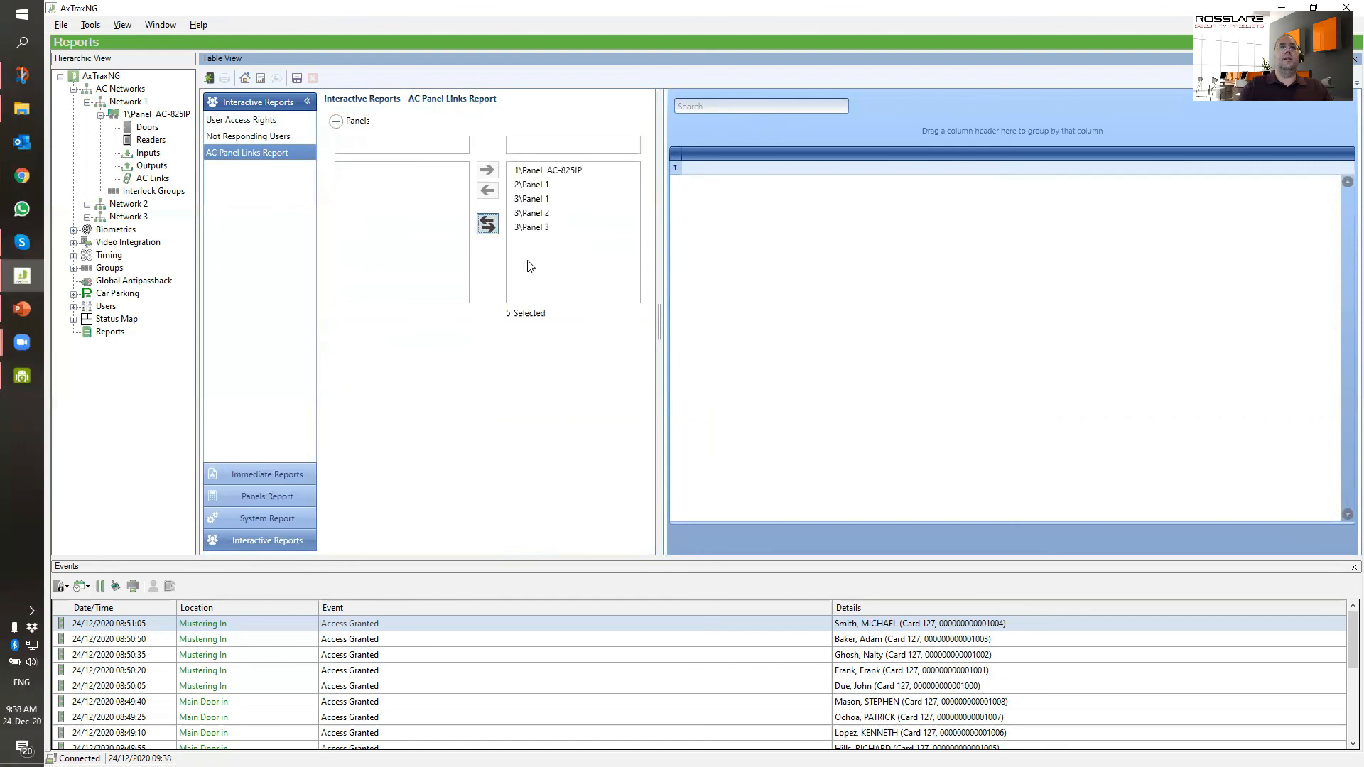
pyautogui.click(261, 78)
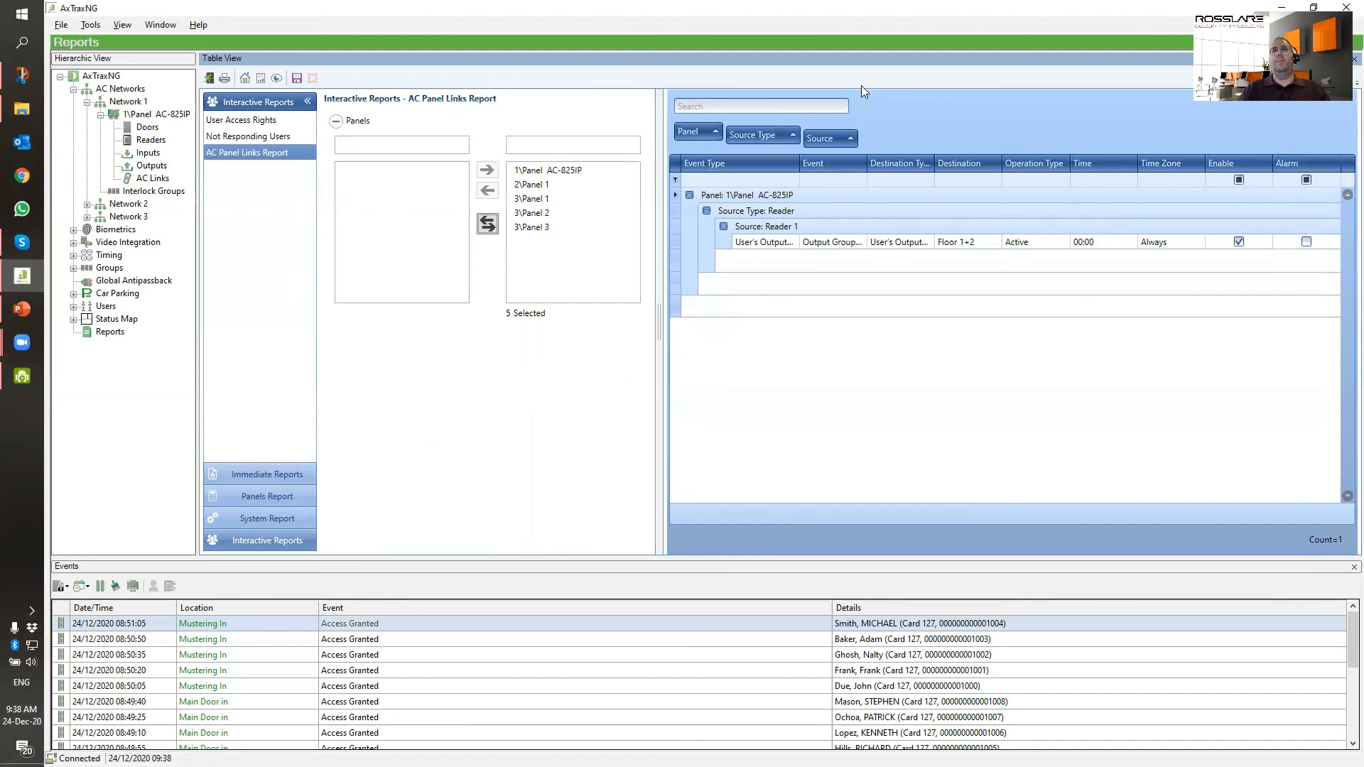
pyautogui.click(590, 38)
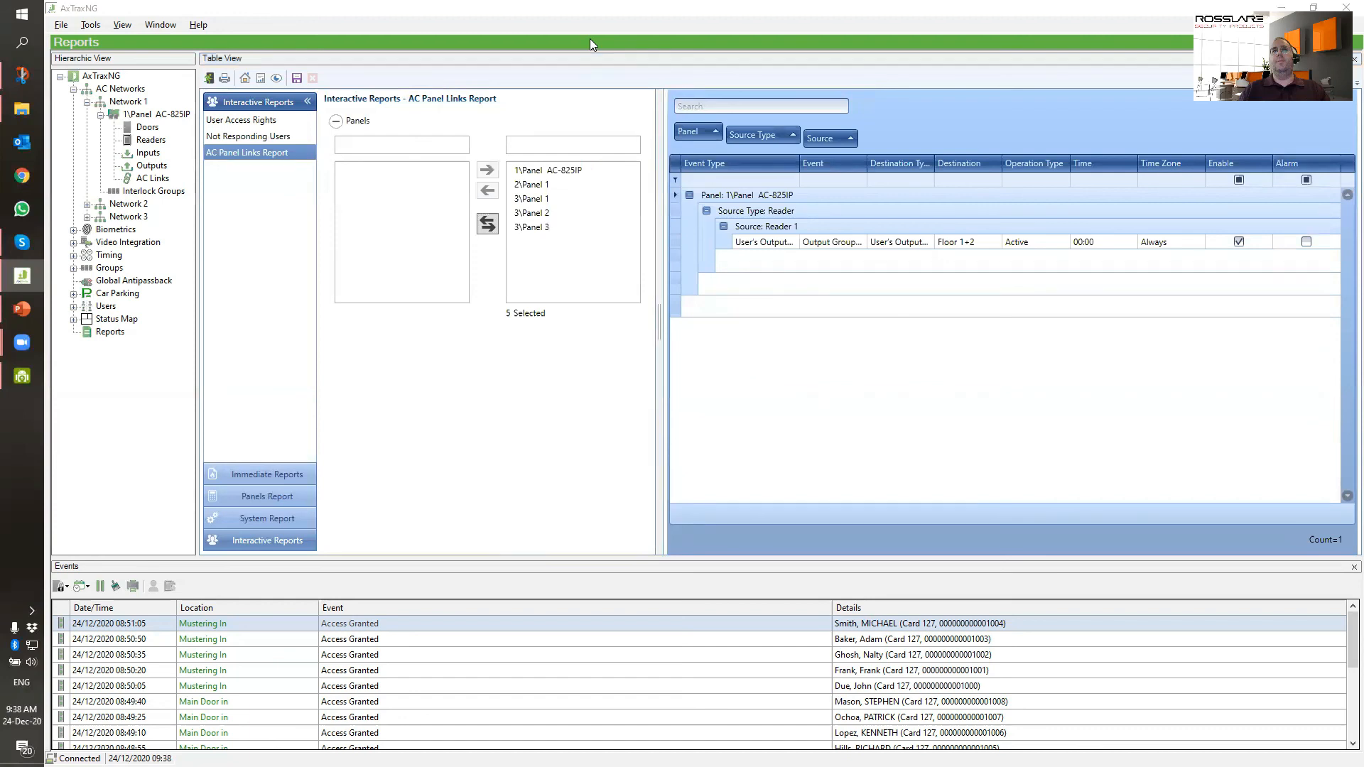